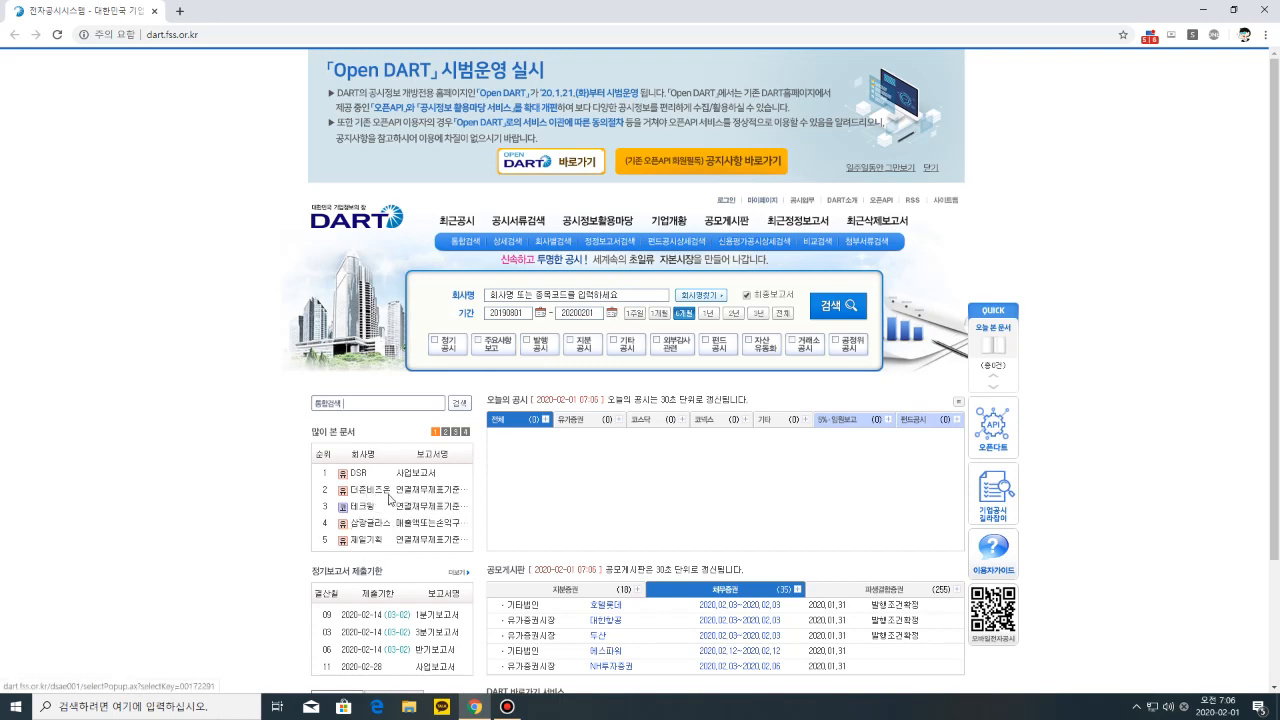
Search DART for 더존비즈온's annual business reports (사업보고서) under periodic disclosures, covering the entire period (전체)
click(629, 294)
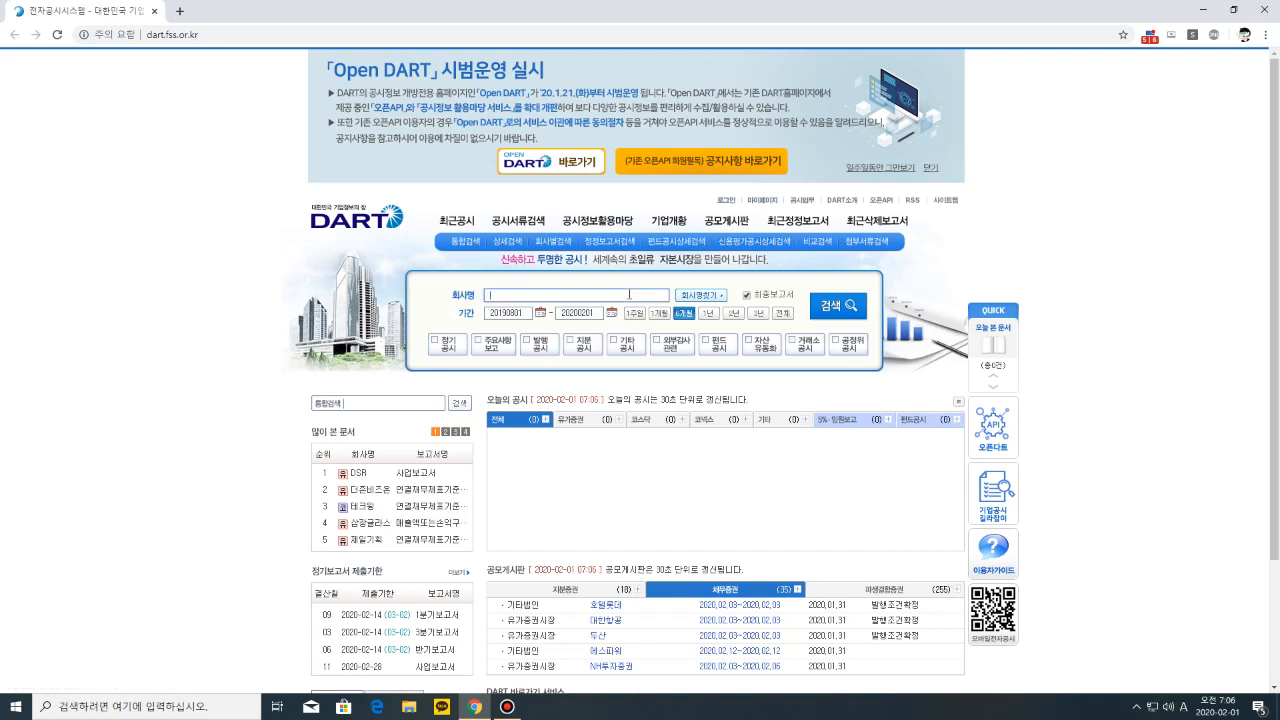
text(허wh)
text(더존비즈온)
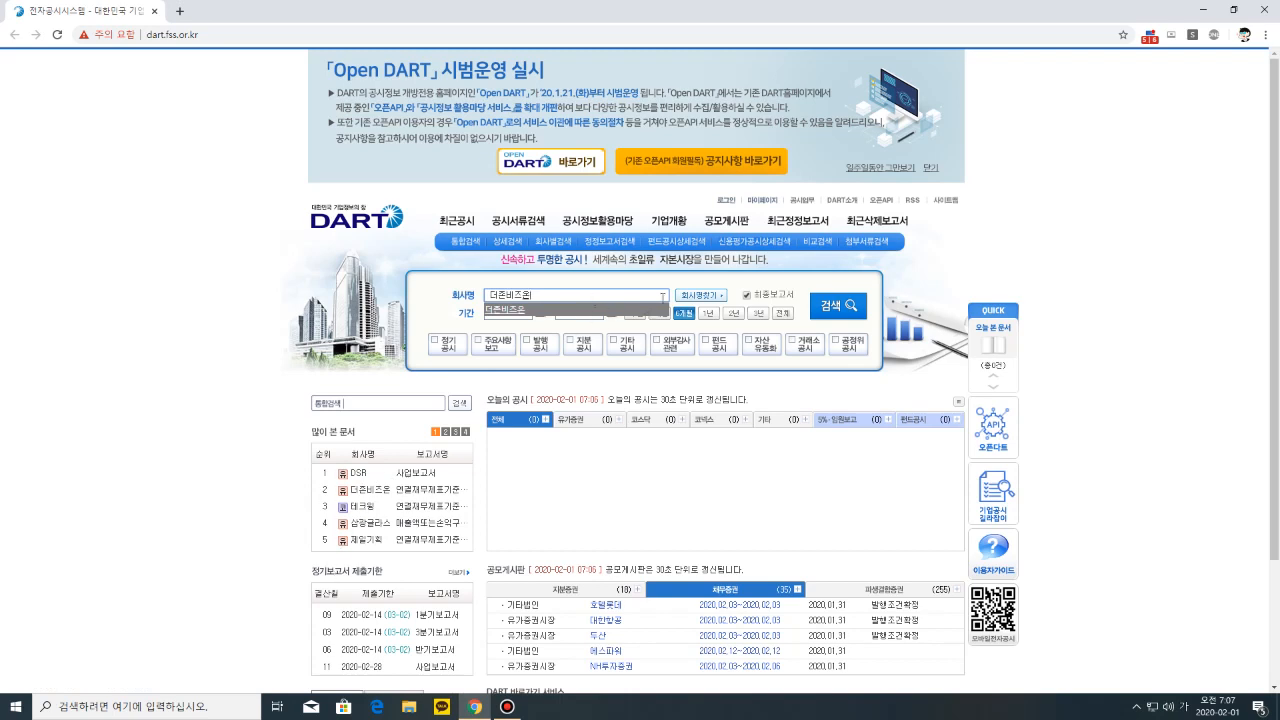
click(783, 313)
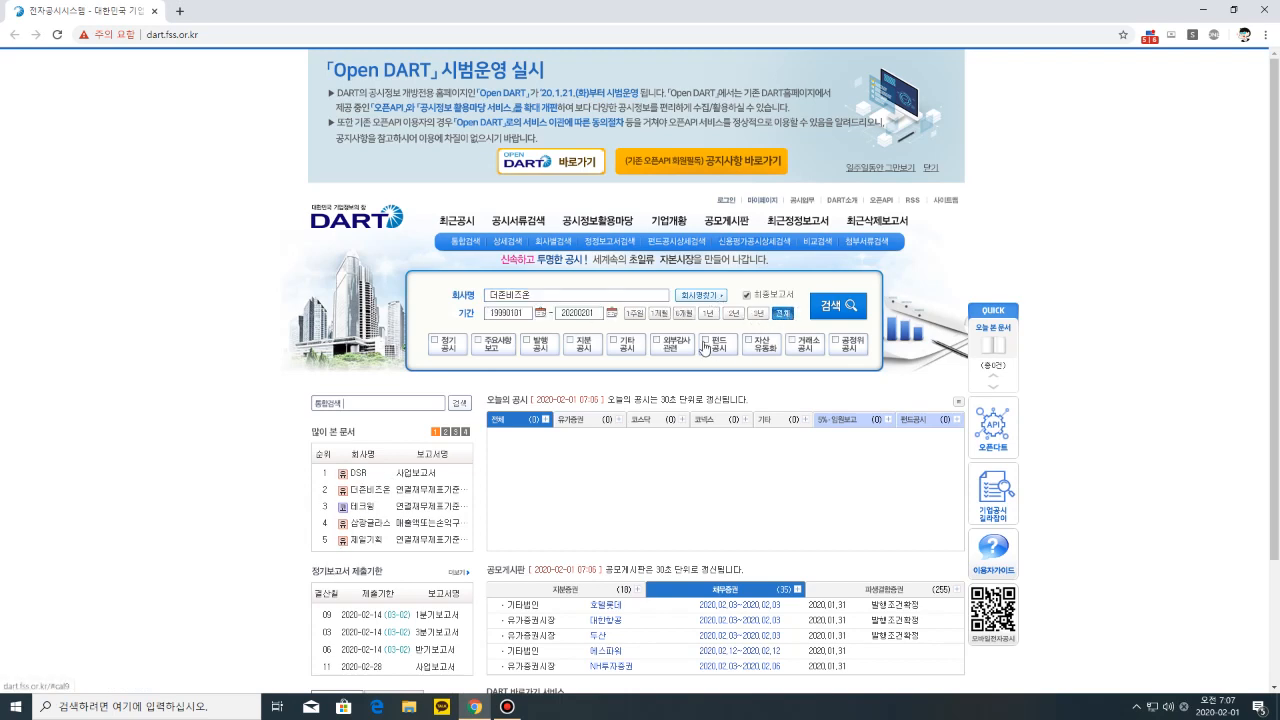
click(449, 346)
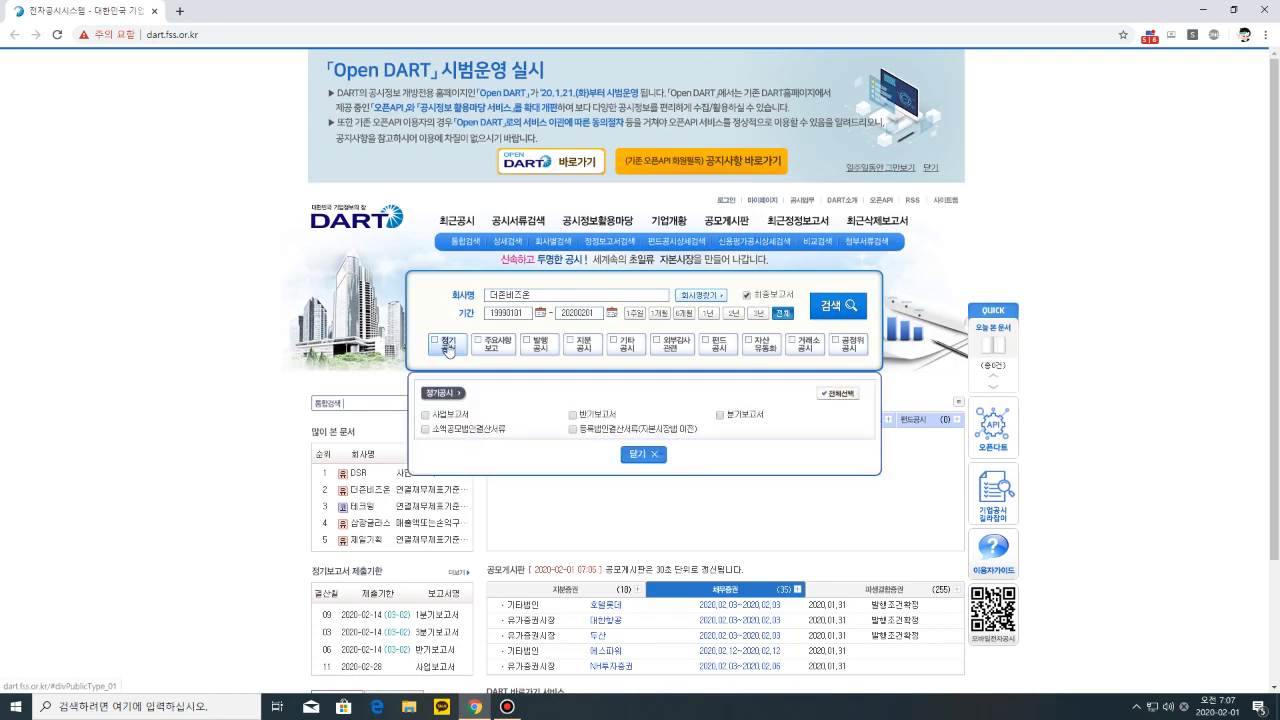
click(425, 415)
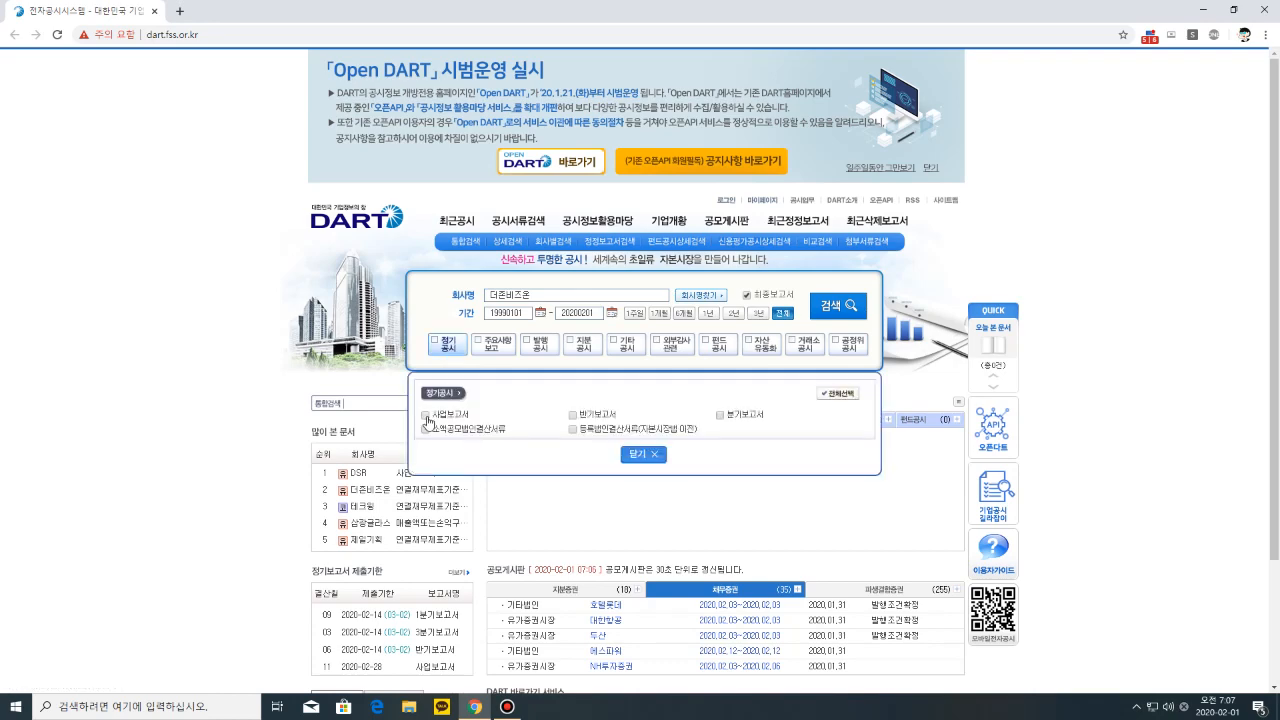
click(849, 310)
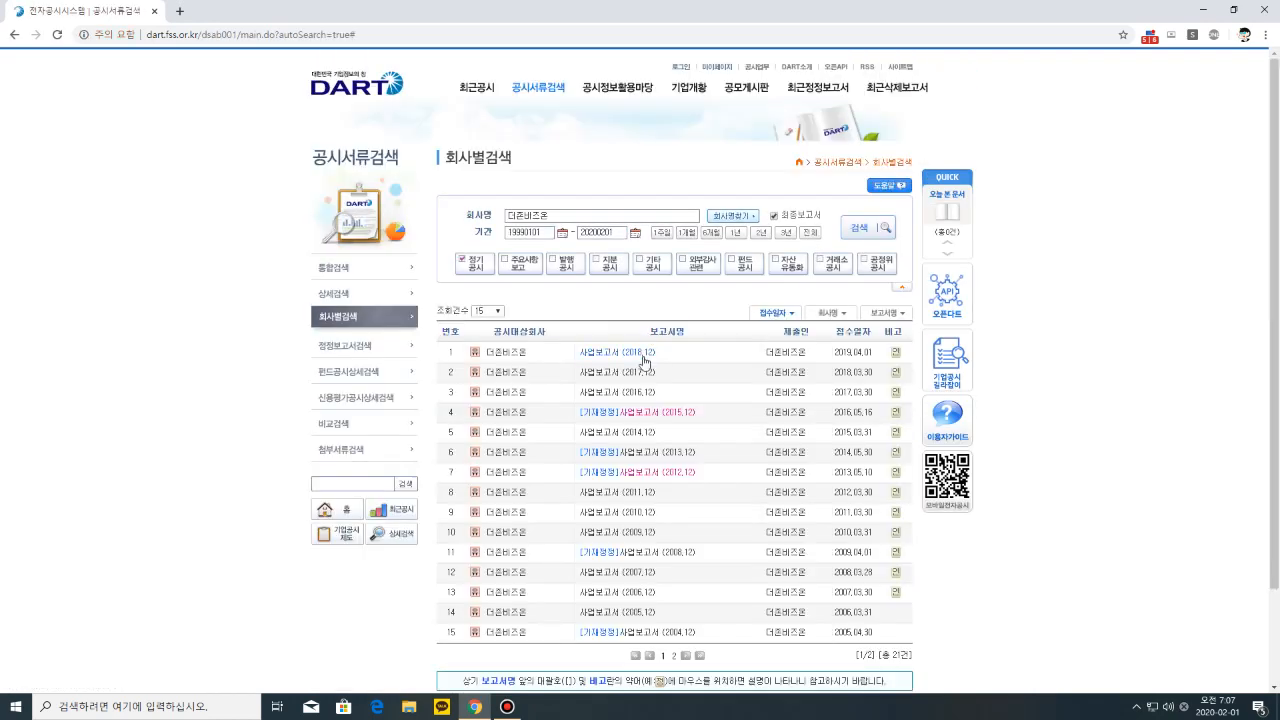
Open the 사업보고서 (2018.12) report, download its 재무제표 Excel file and open the file
click(643, 357)
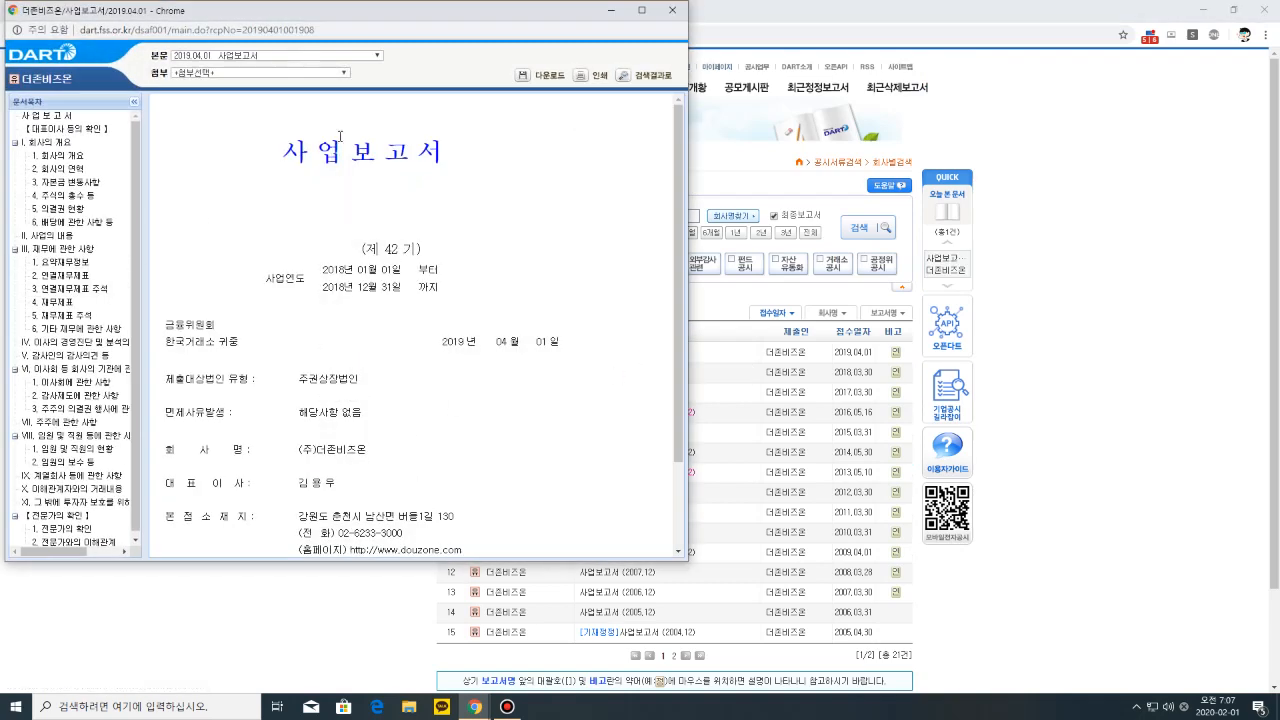
click(552, 75)
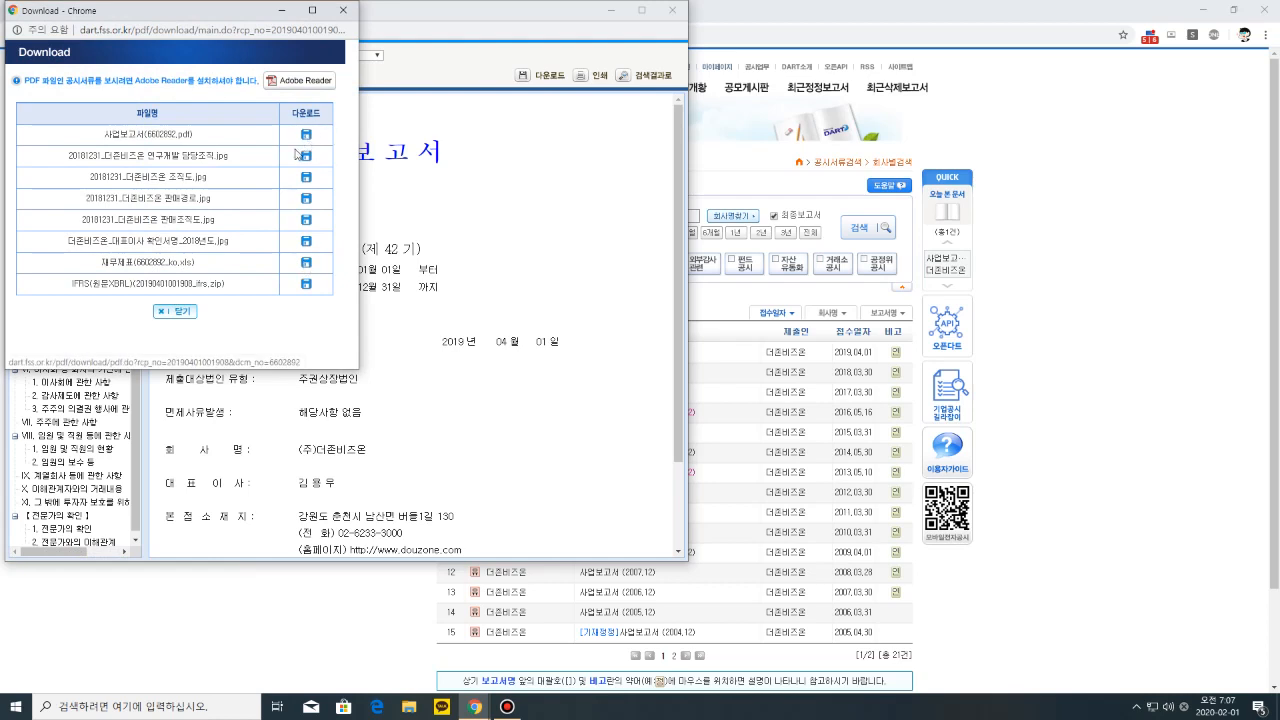
click(307, 264)
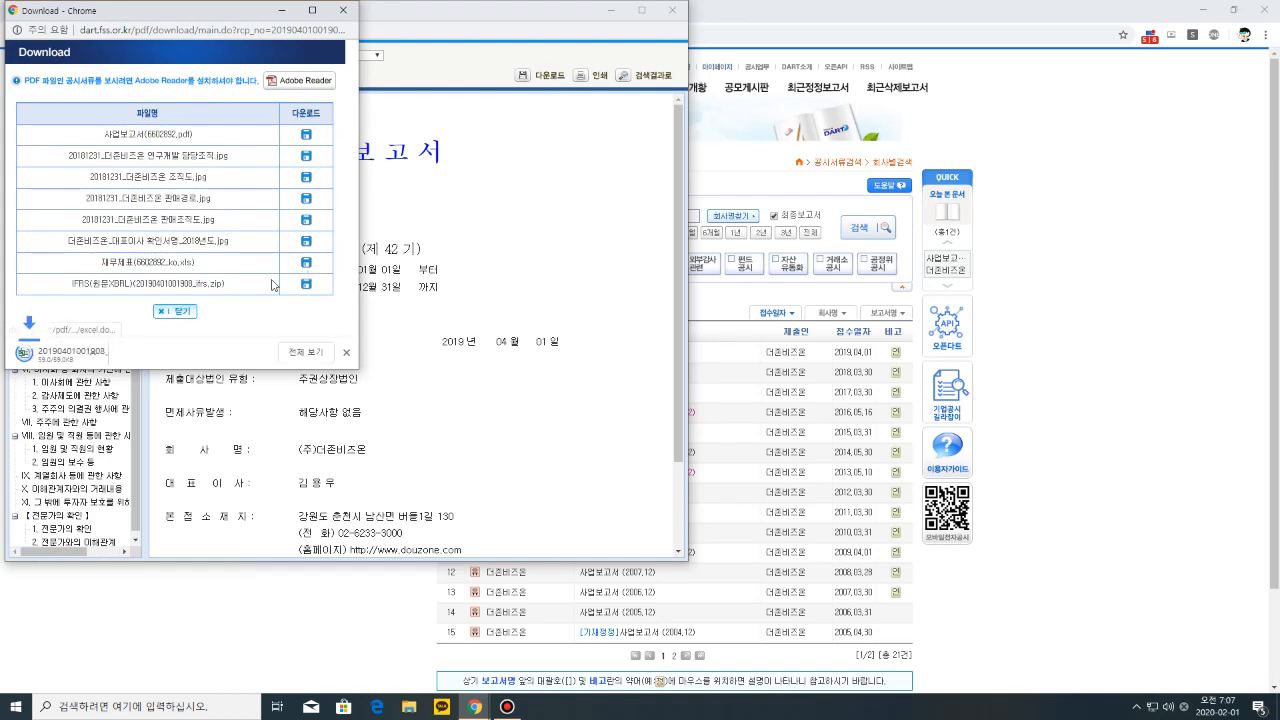
click(85, 354)
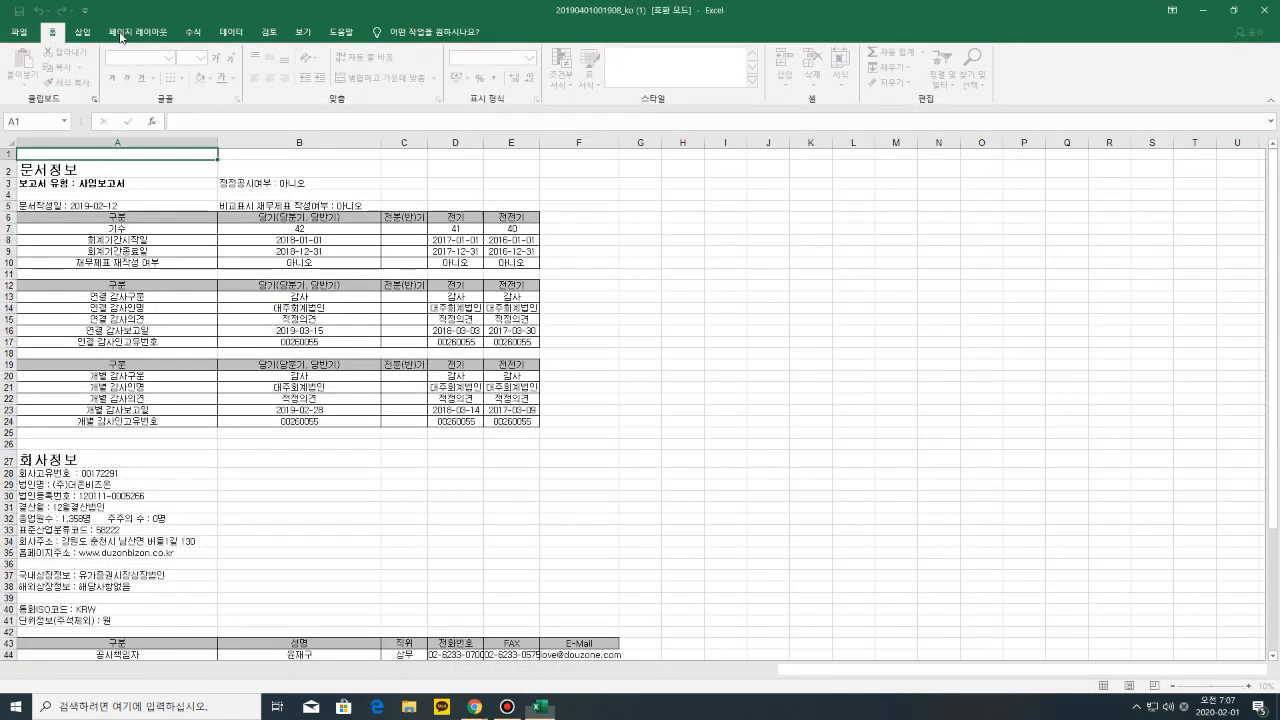
Save the workbook to the desktop as 더존비즈온2018, and close it along with the download and report windows
click(19, 32)
click(47, 215)
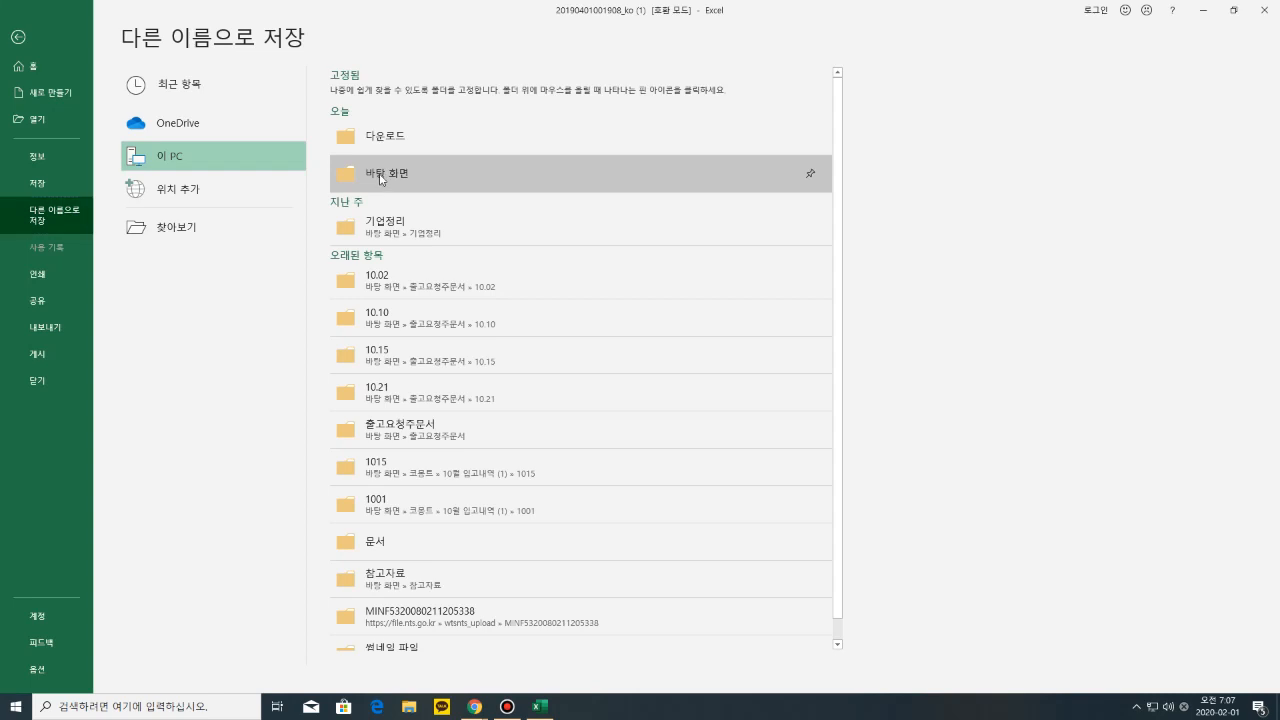
click(379, 172)
click(58, 99)
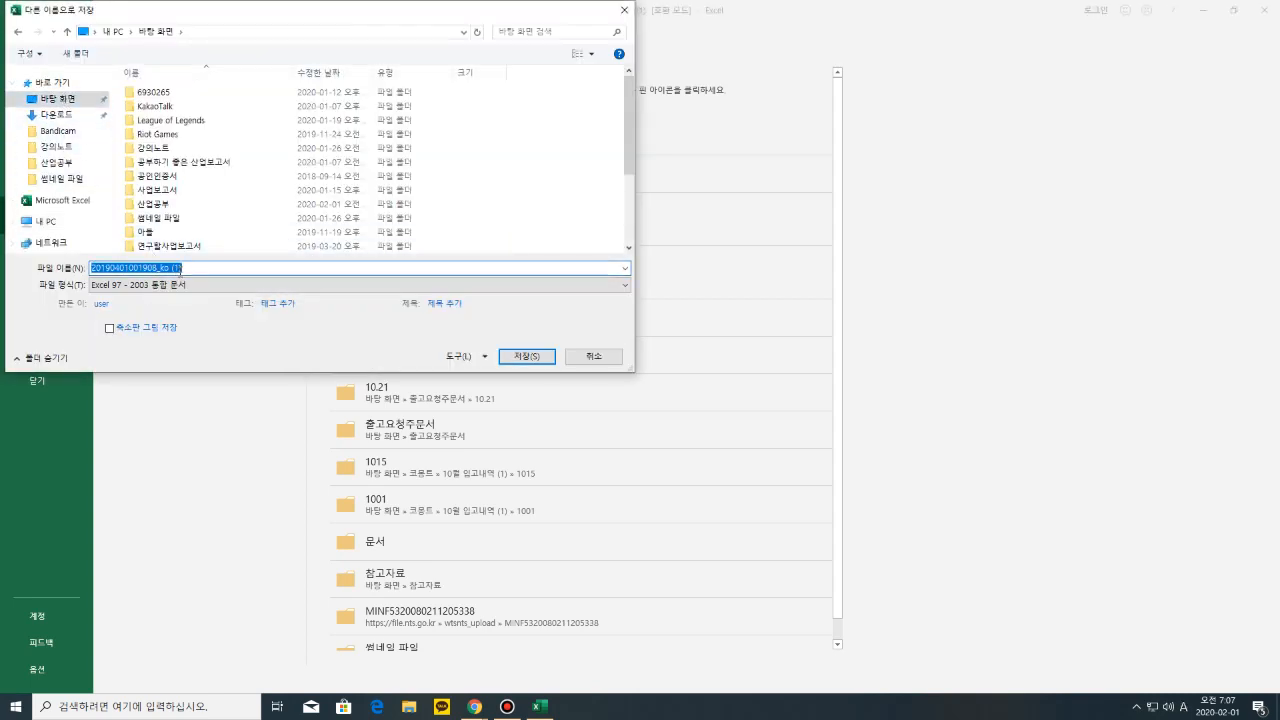
key(Hangul)
text(더존비즈온2018)
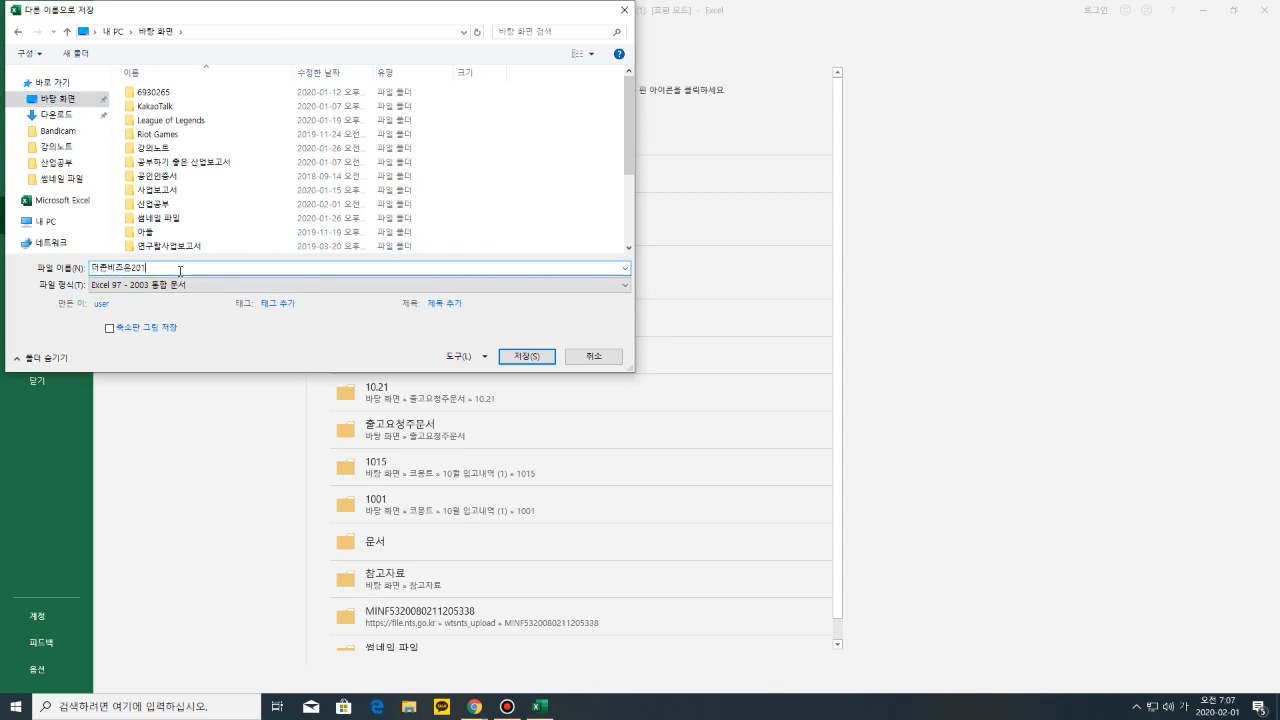
click(527, 357)
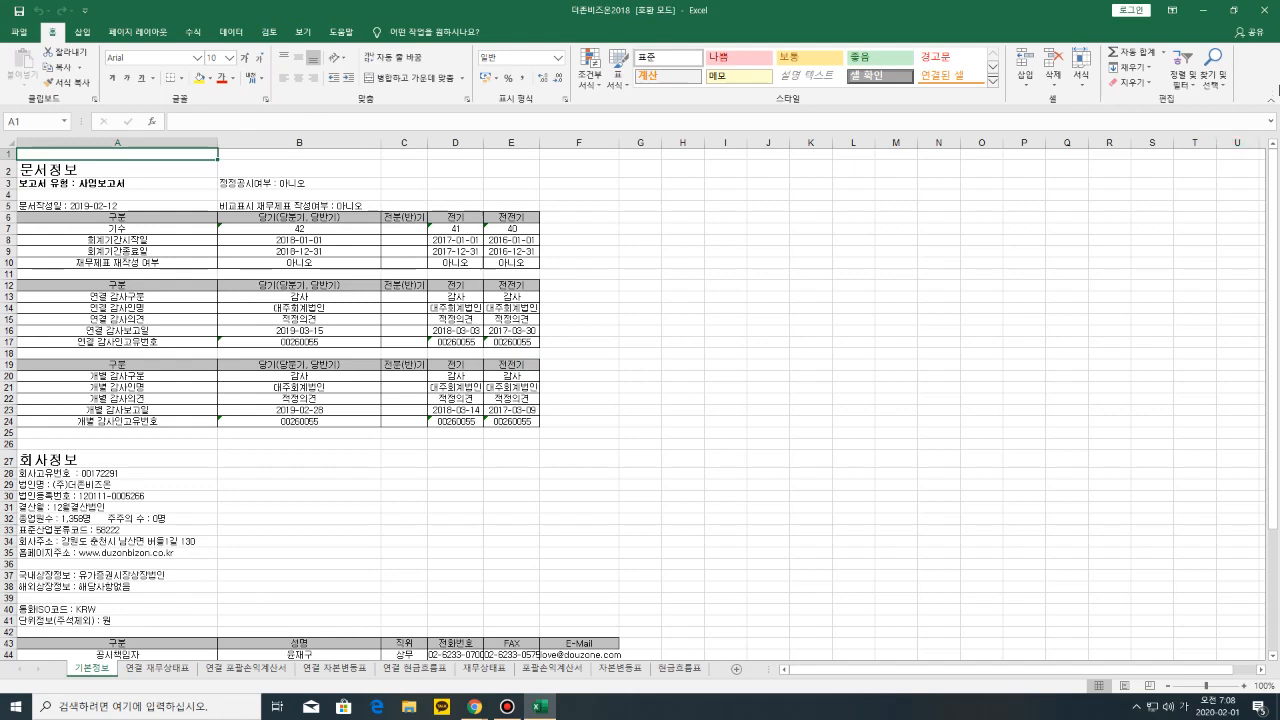
click(1273, 12)
click(343, 12)
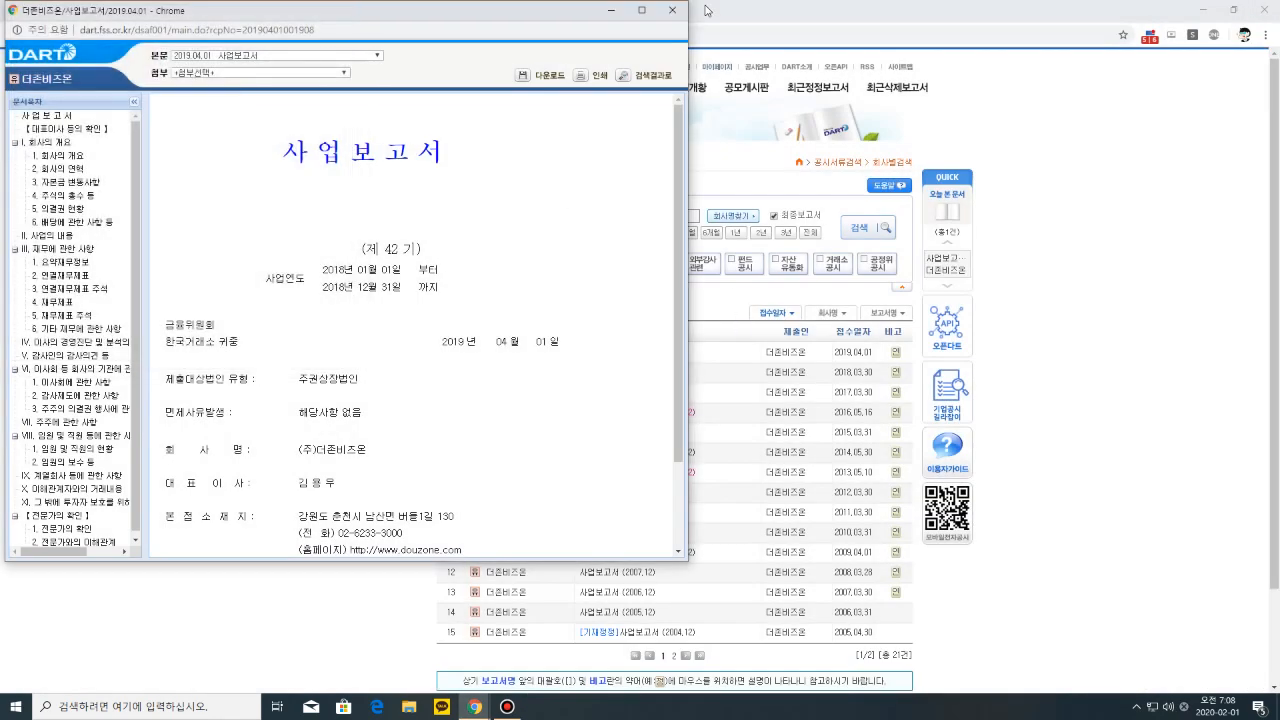
click(672, 10)
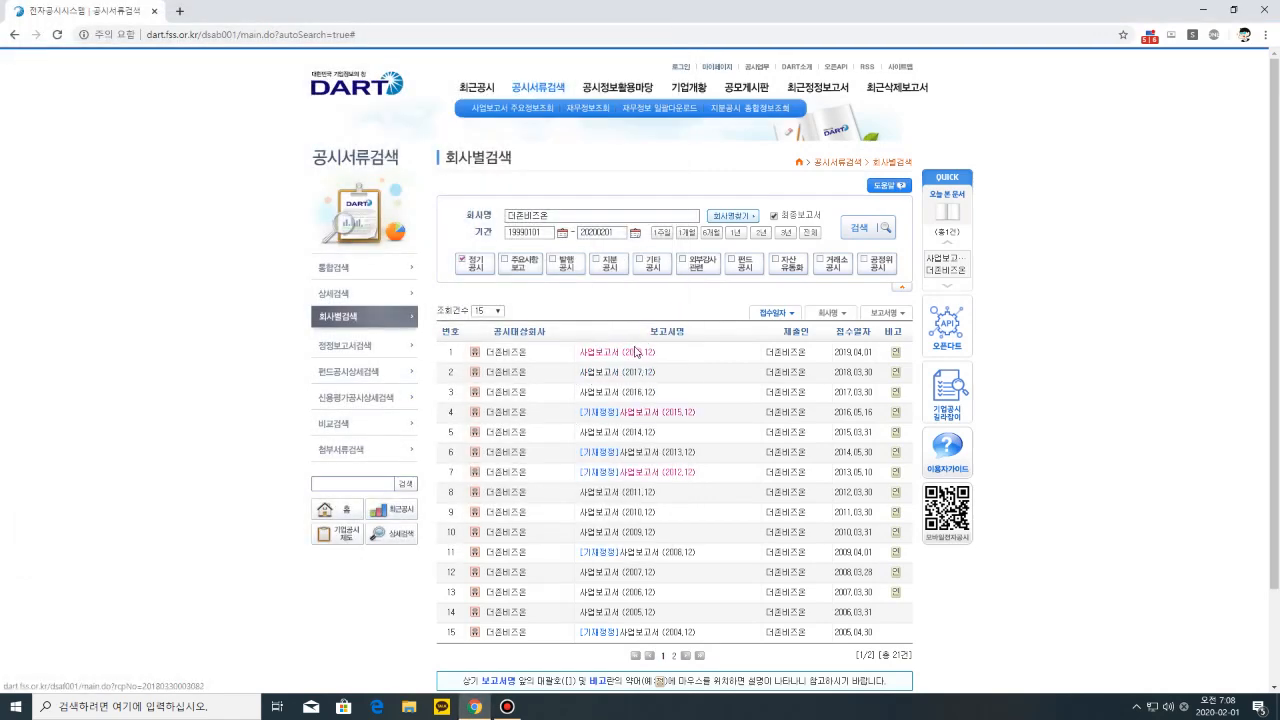
Download the 재무제표 Excel file from the corrected 사업보고서 (2015.12) report and open it for editing
click(653, 414)
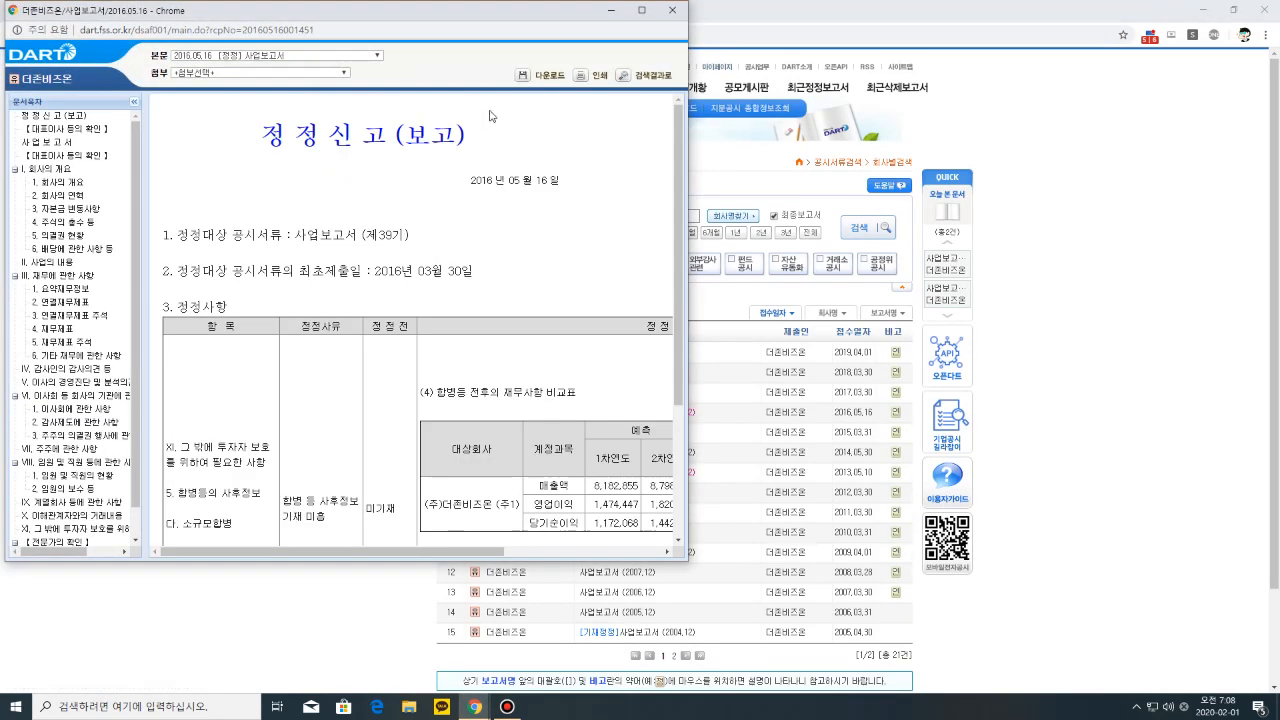
click(546, 76)
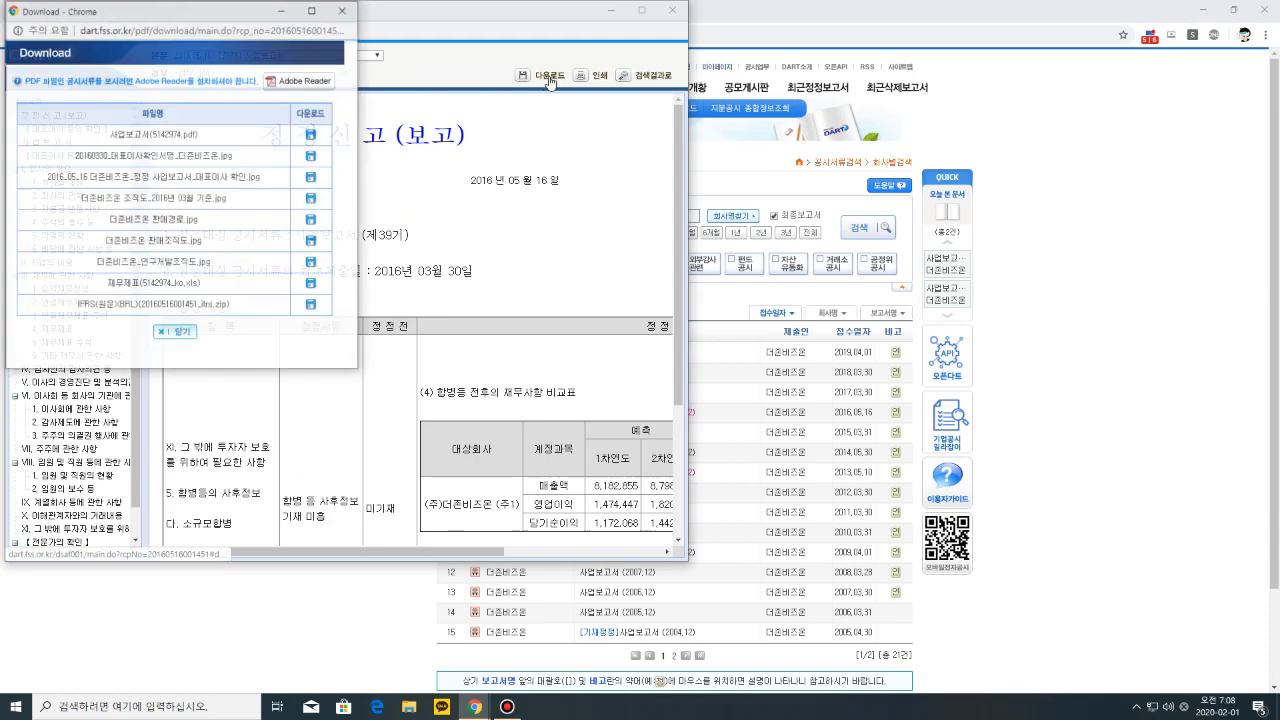
click(311, 283)
click(120, 356)
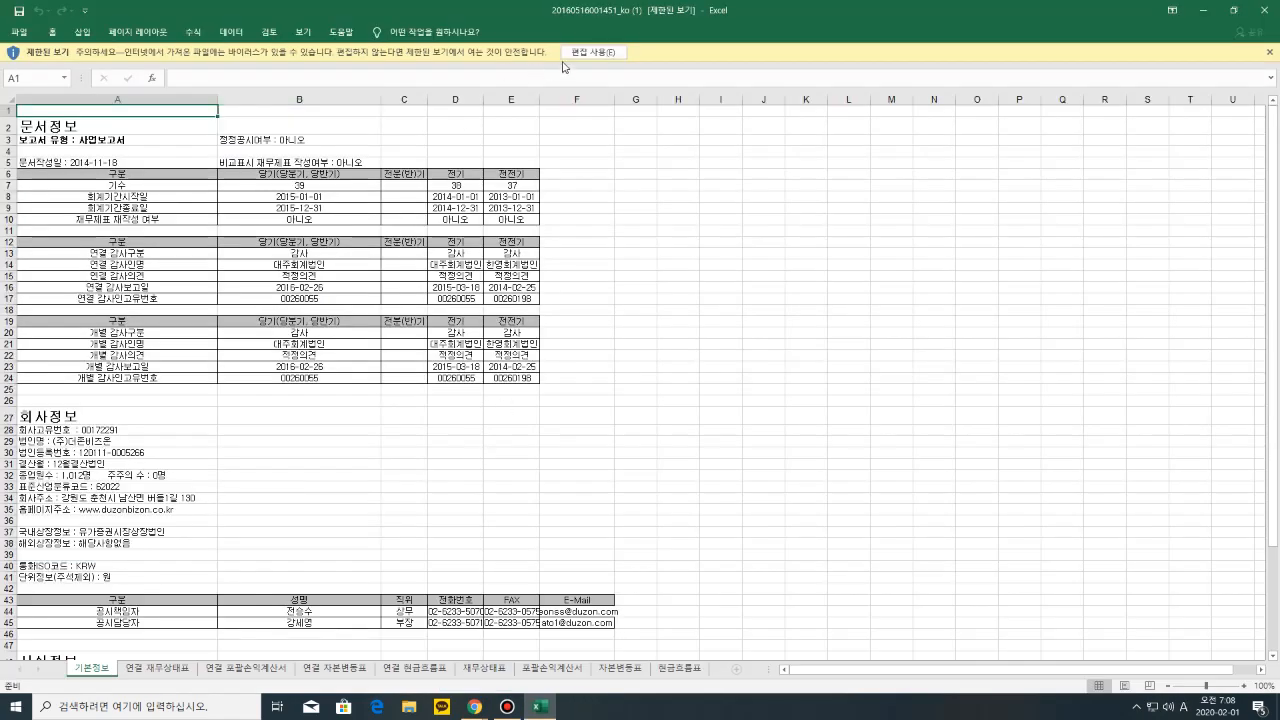
click(591, 51)
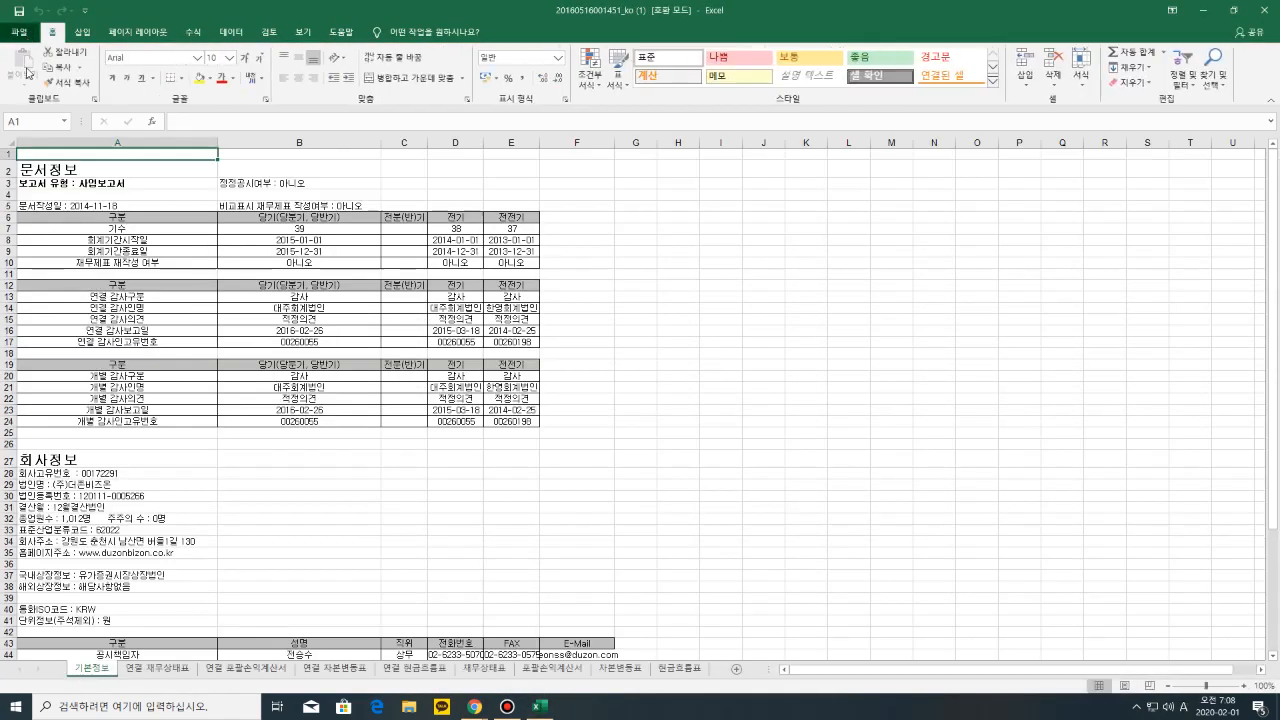
Save the workbook to the desktop as 더존2015, and close it along with the download and report windows
click(19, 31)
click(55, 211)
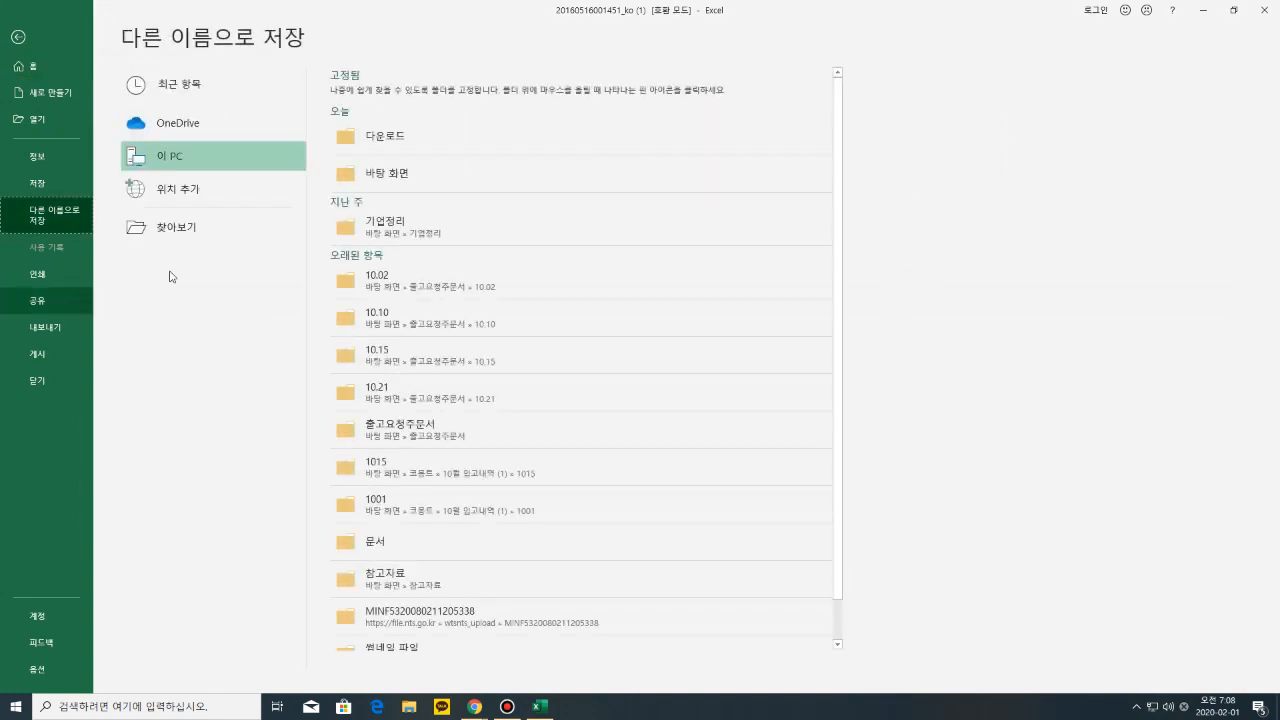
click(399, 176)
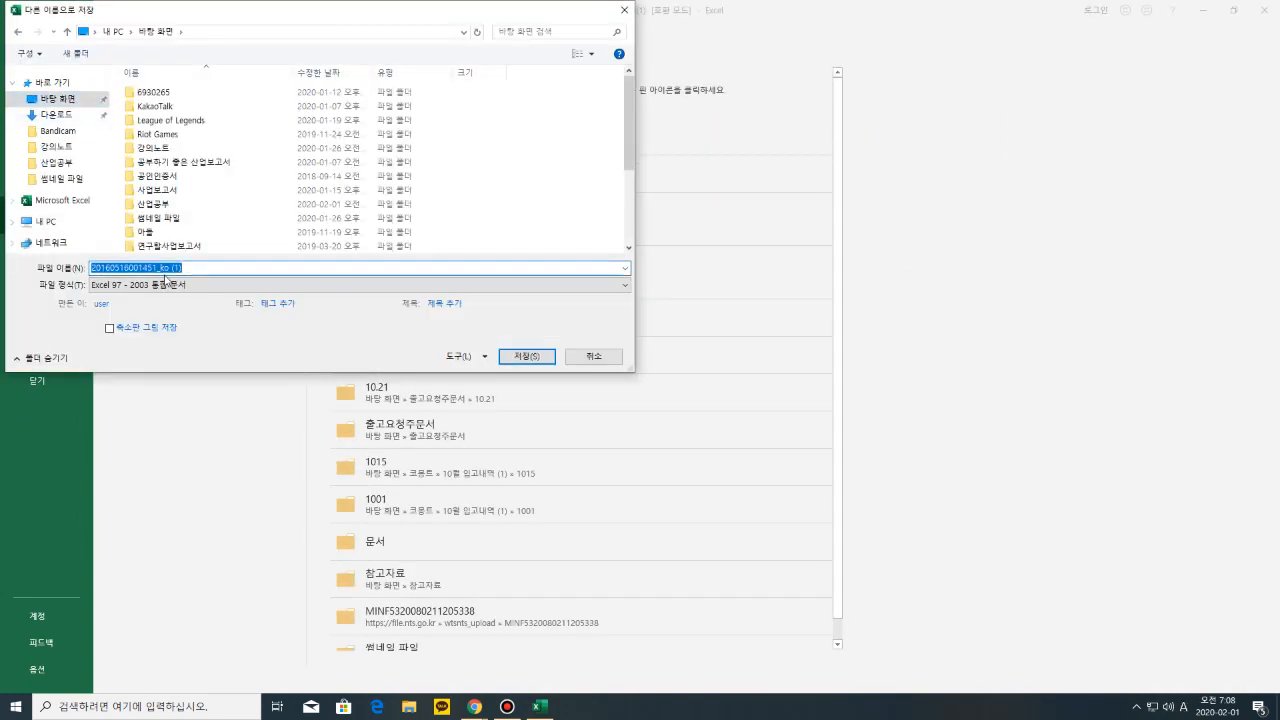
text(더)
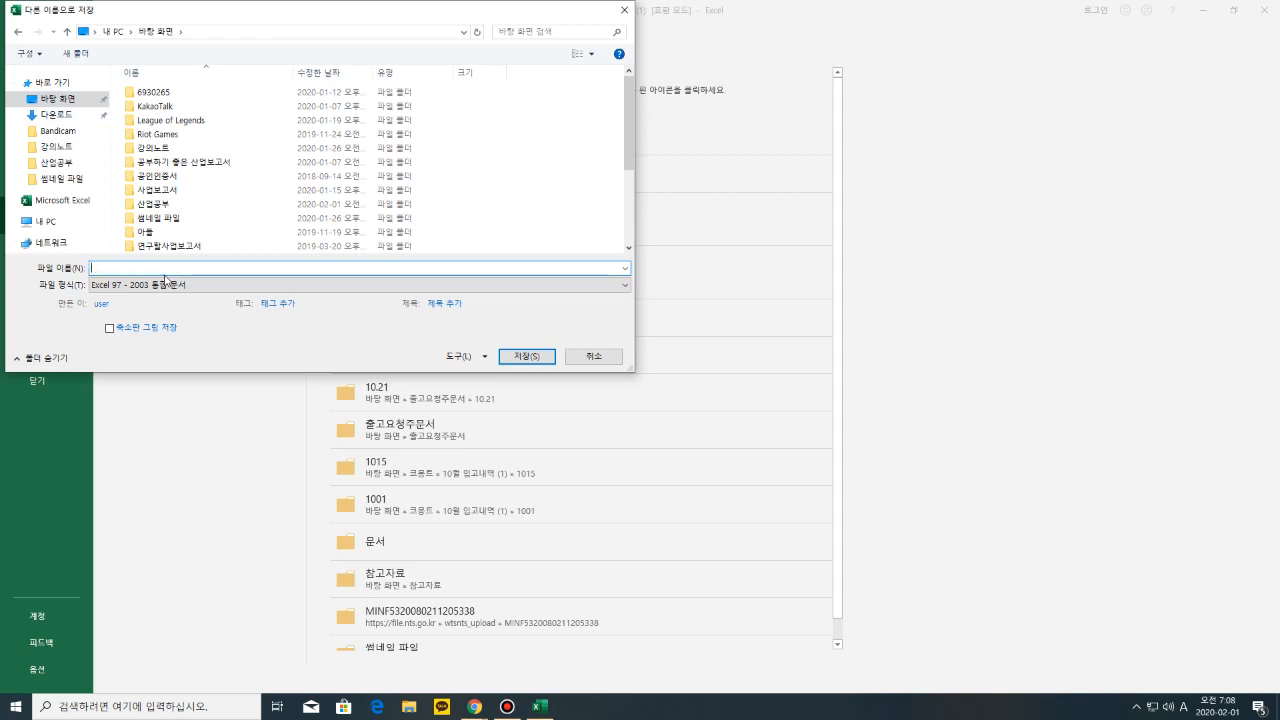
text(존2015)
click(535, 357)
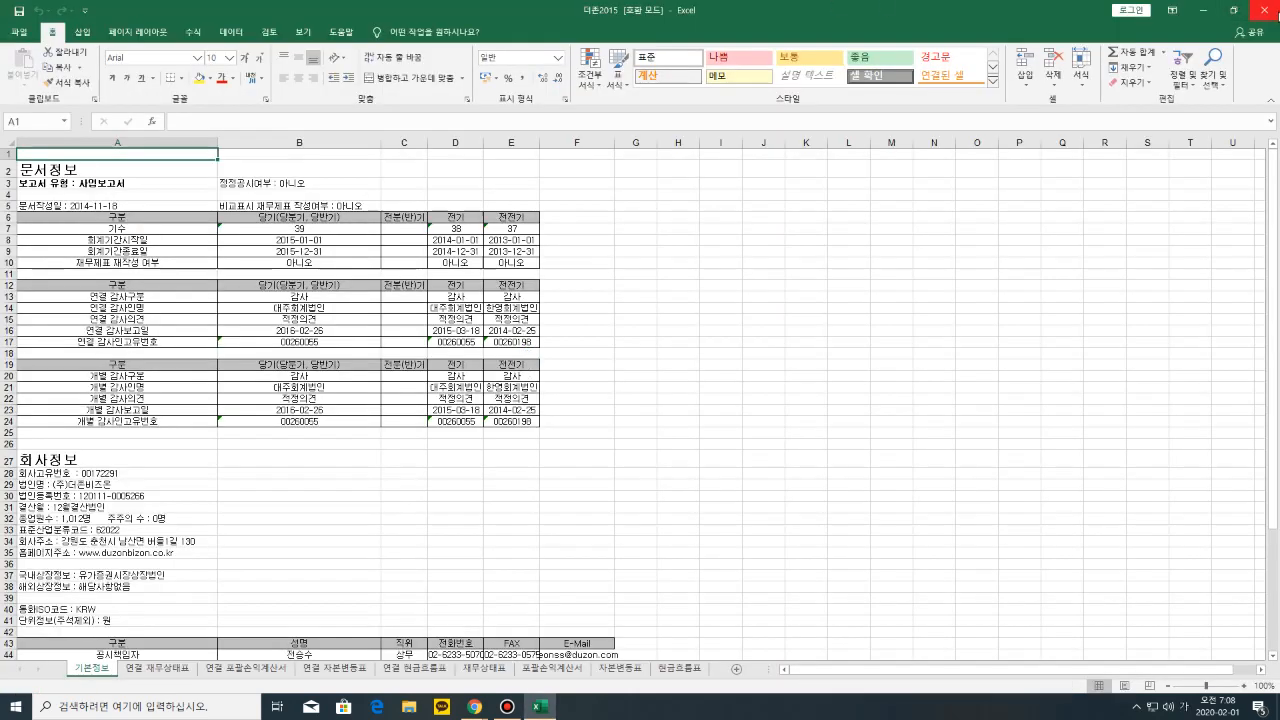
click(1265, 10)
click(343, 12)
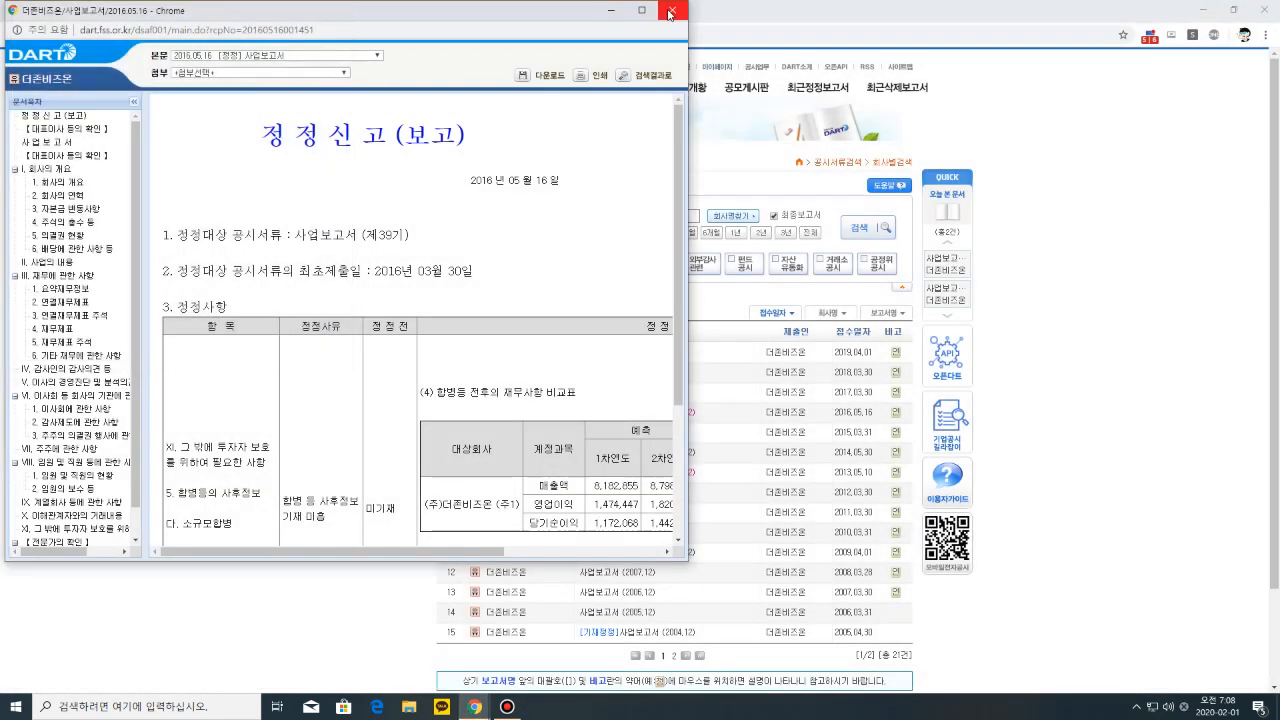
click(672, 10)
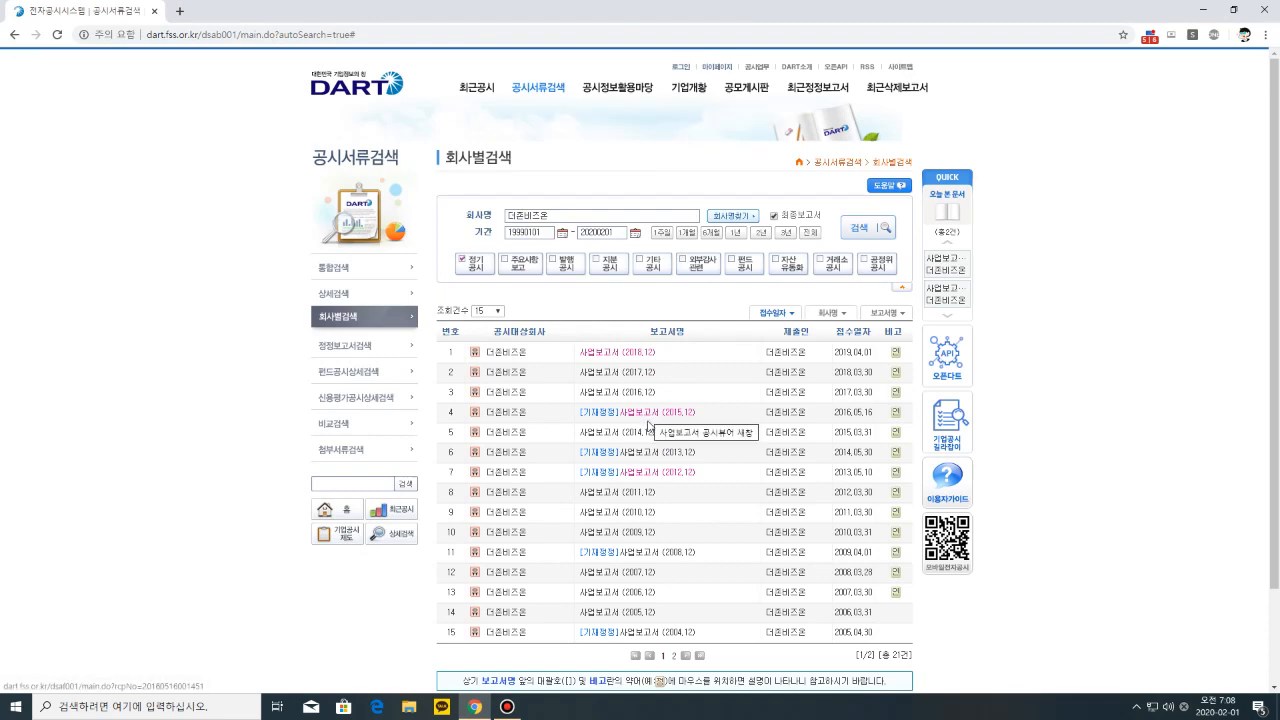
Download the 재무제표 Excel file from the corrected 사업보고서 (2012.12) report and open it for editing
click(654, 473)
click(540, 78)
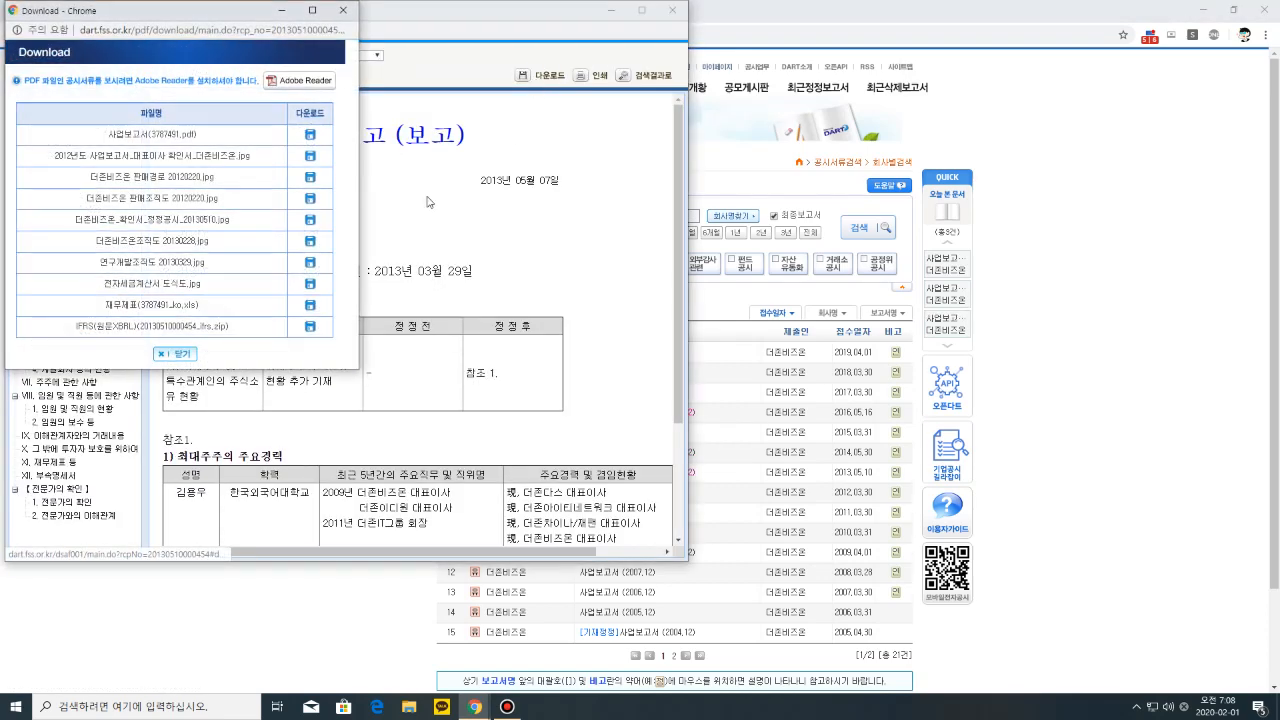
click(309, 308)
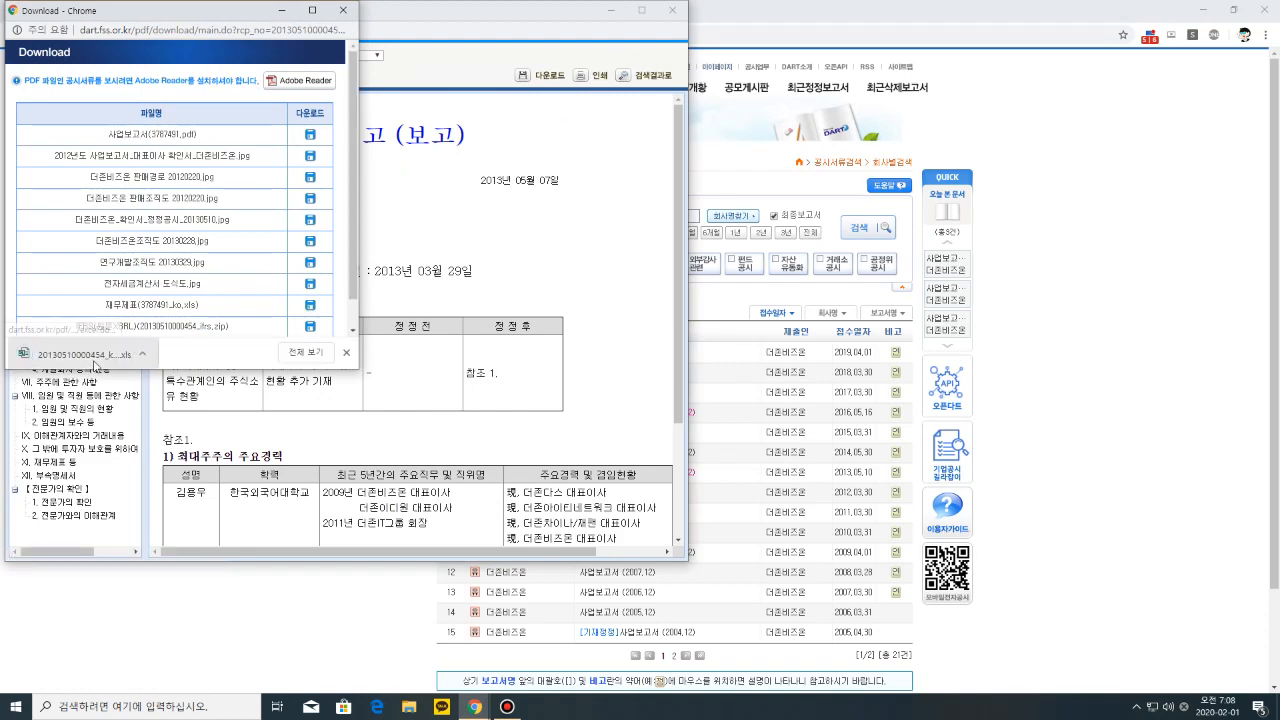
click(86, 356)
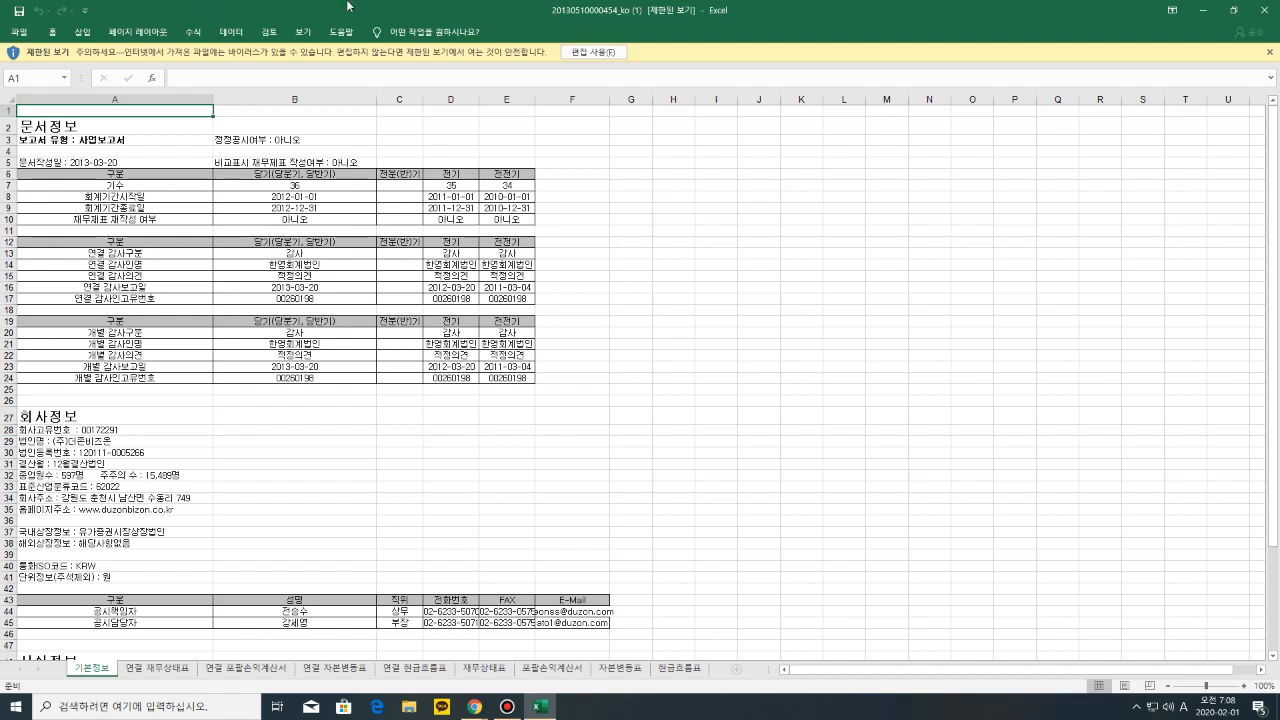
click(575, 51)
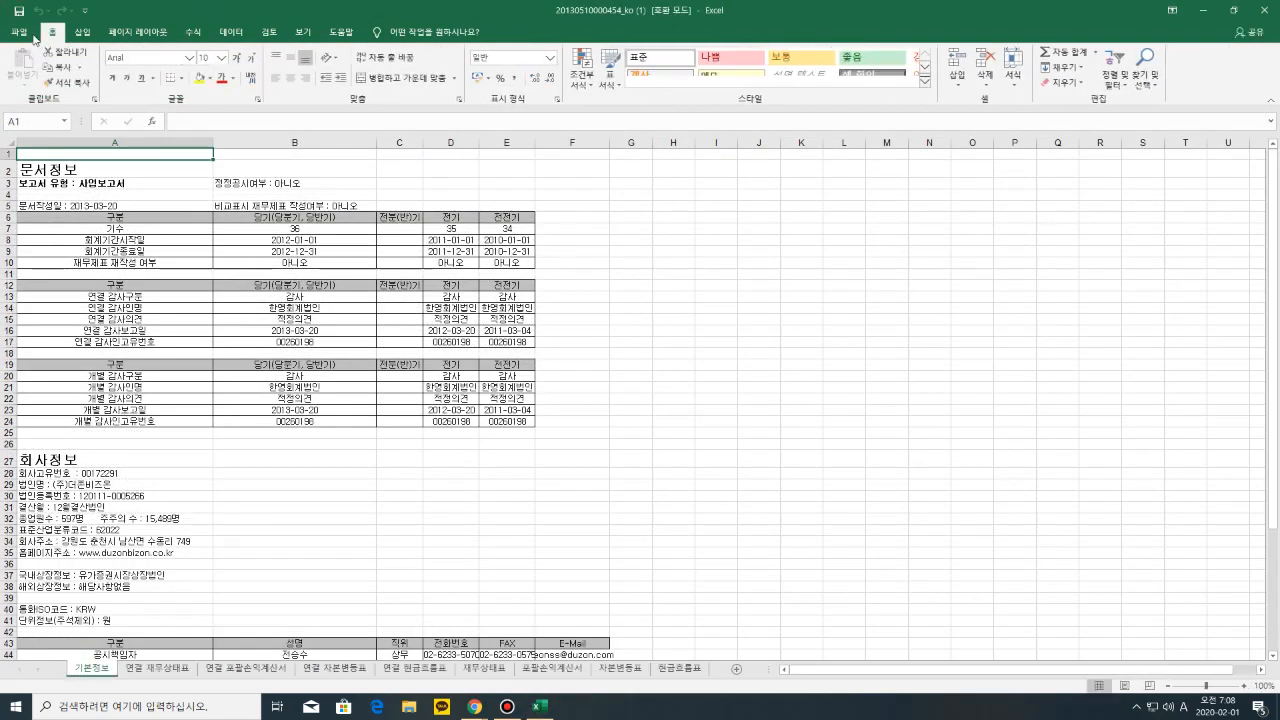
Save the opened 2012 financial statement workbook to the desktop (바탕 화면) under the name 더존2012
click(12, 33)
click(40, 214)
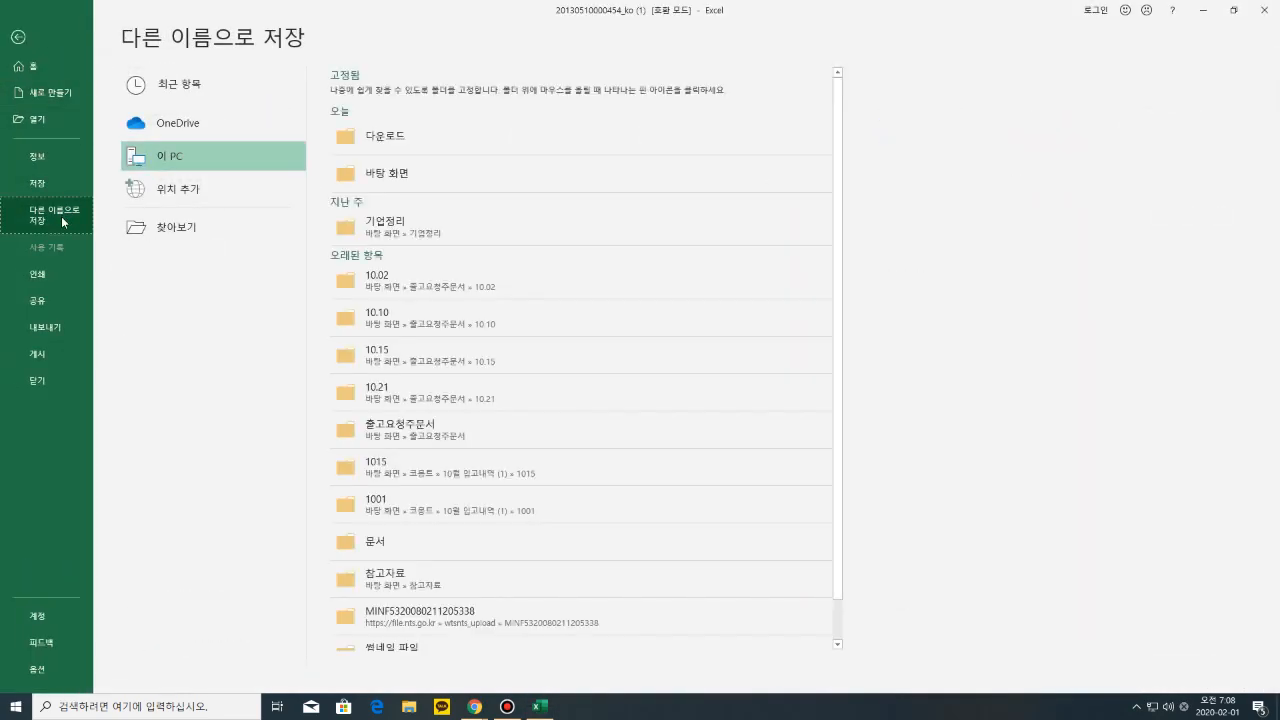
click(382, 184)
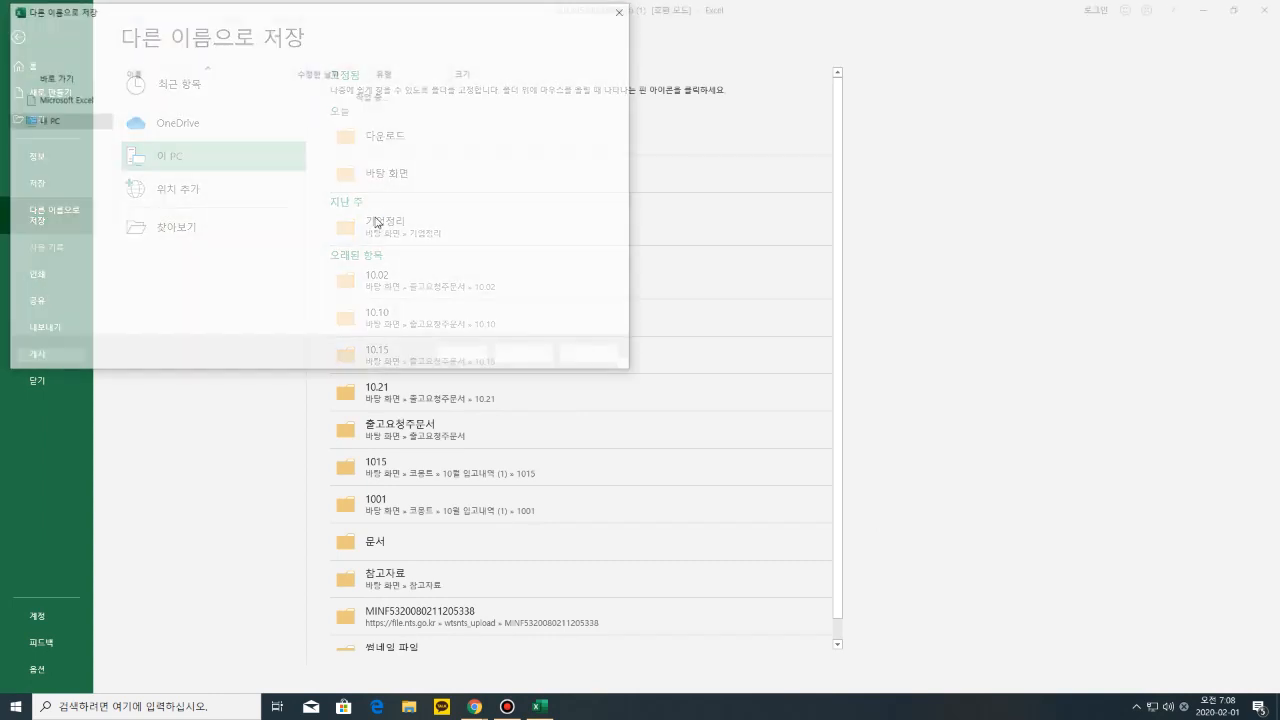
click(65, 99)
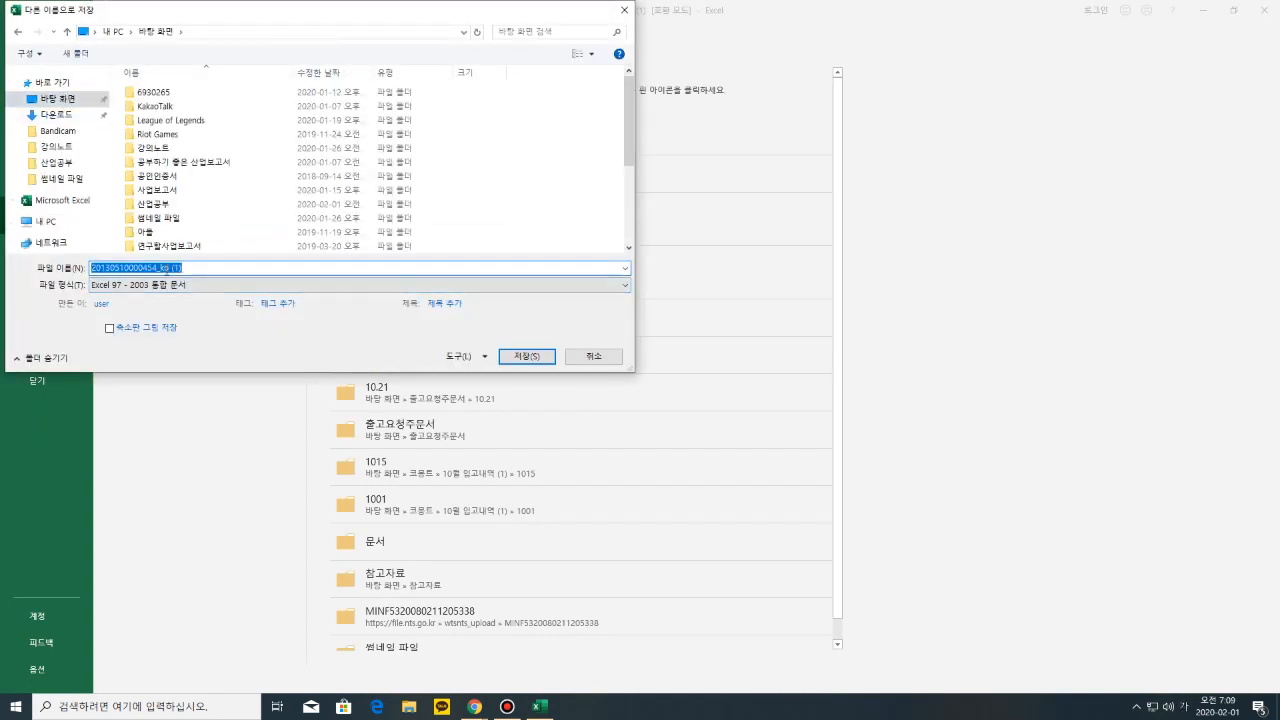
key(BackSpace)
text(더)
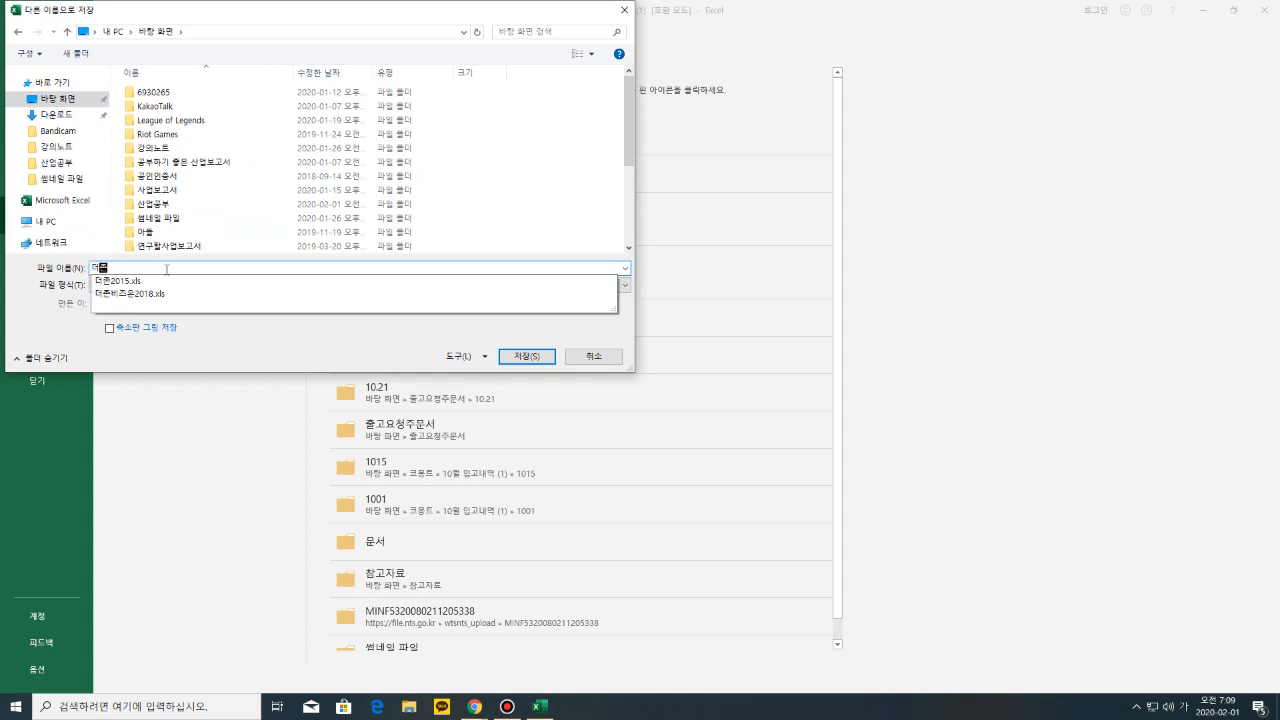
text(존201)
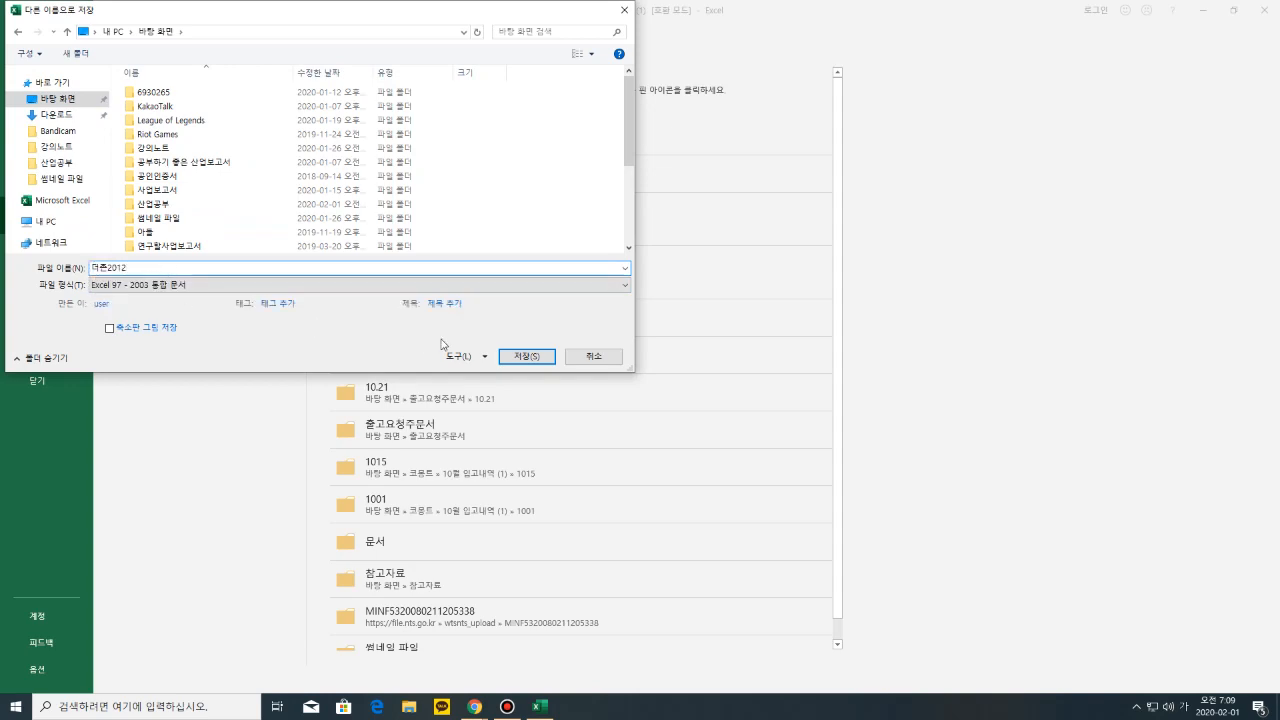
text(2)
click(527, 356)
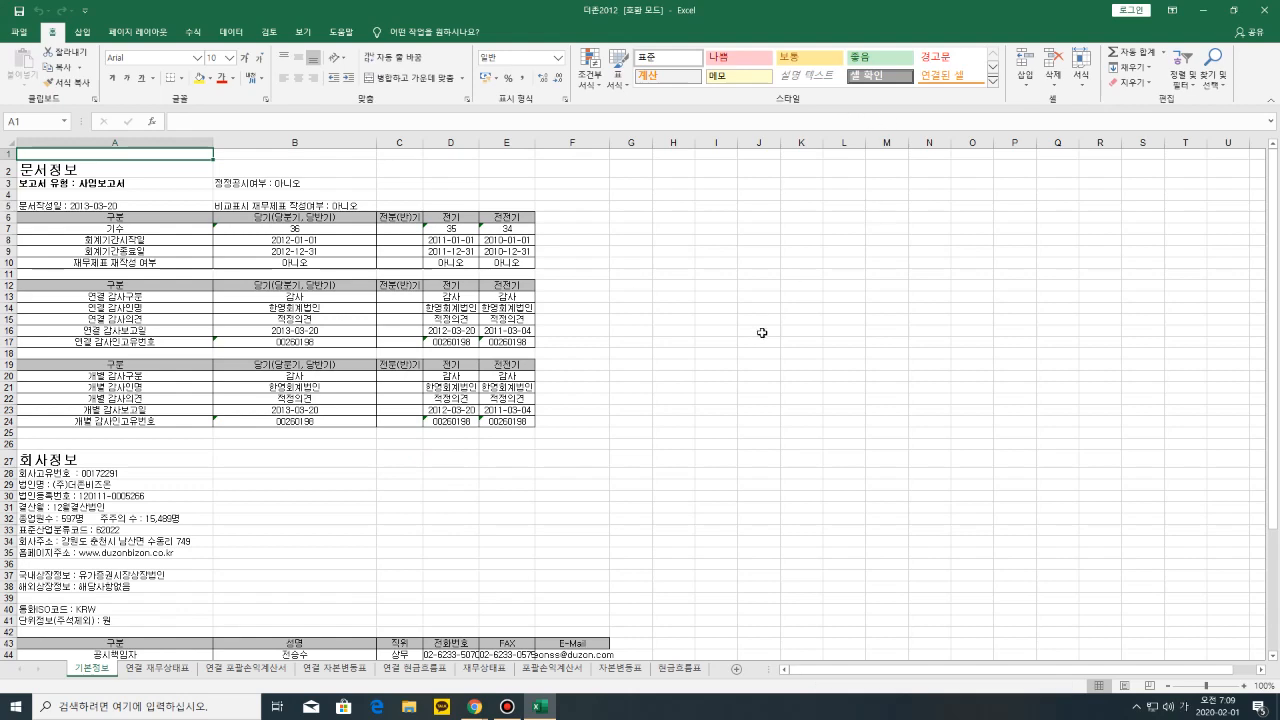
Close the workbook along with the report and download windows, and minimize the browser to reach the desktop
click(1266, 10)
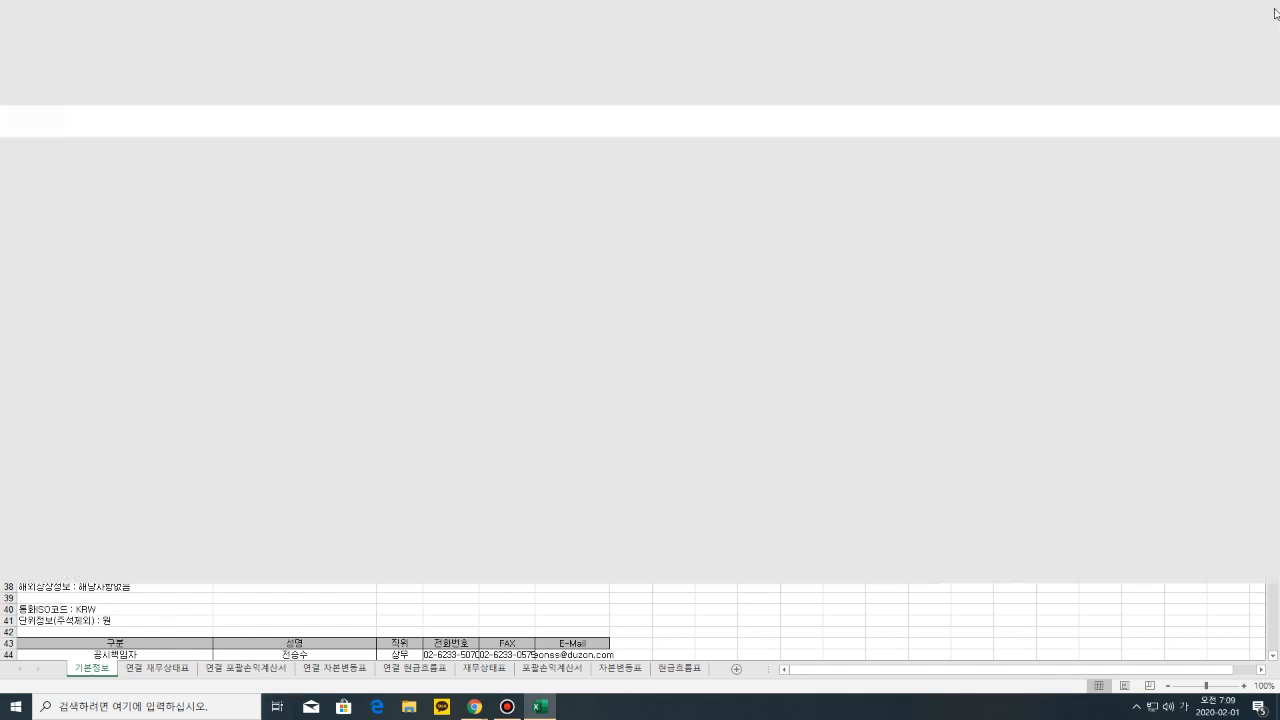
click(670, 12)
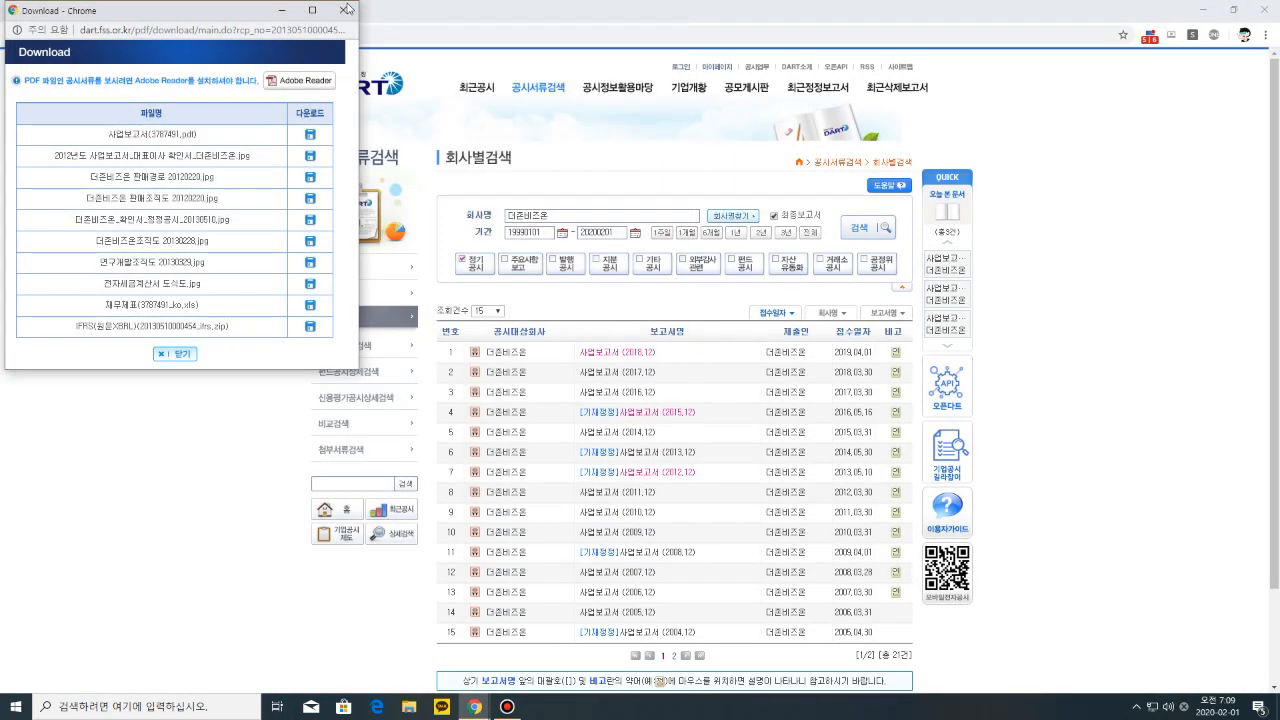
click(964, 91)
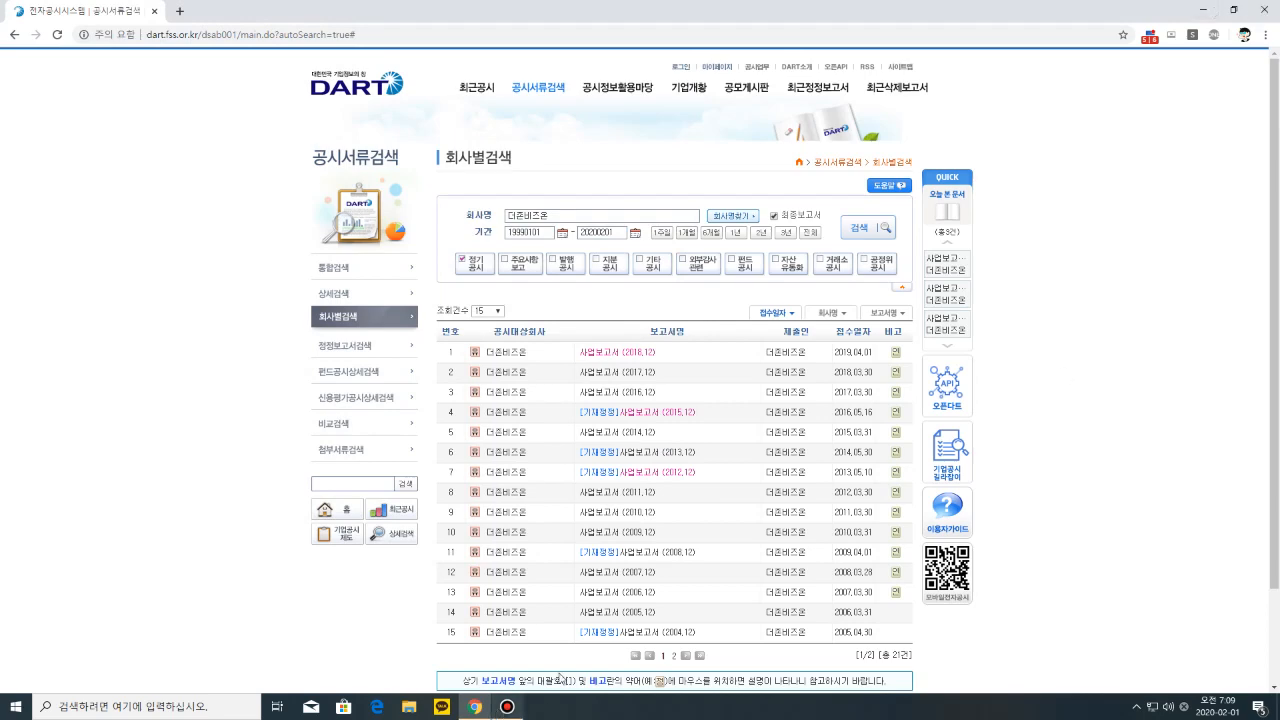
click(1203, 8)
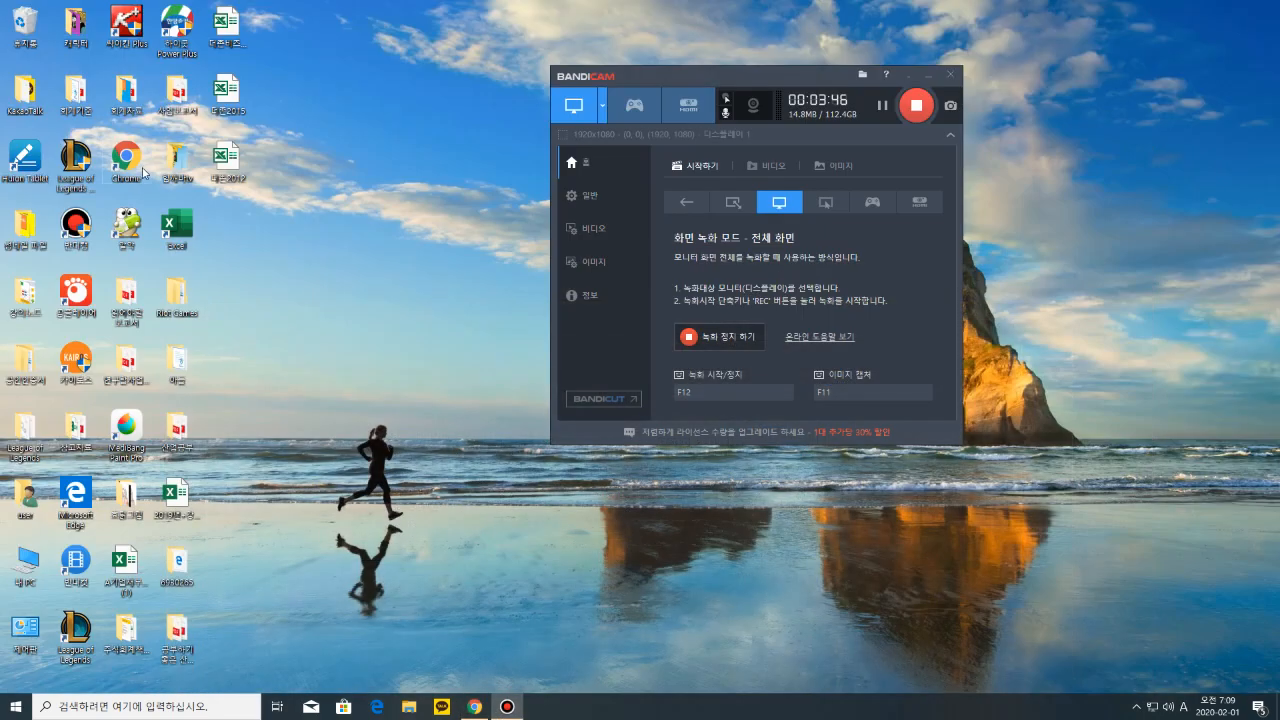
Open the saved workbooks 더존비즈온2018, 더존2015 and 더존2012 from the desktop
double_click(228, 22)
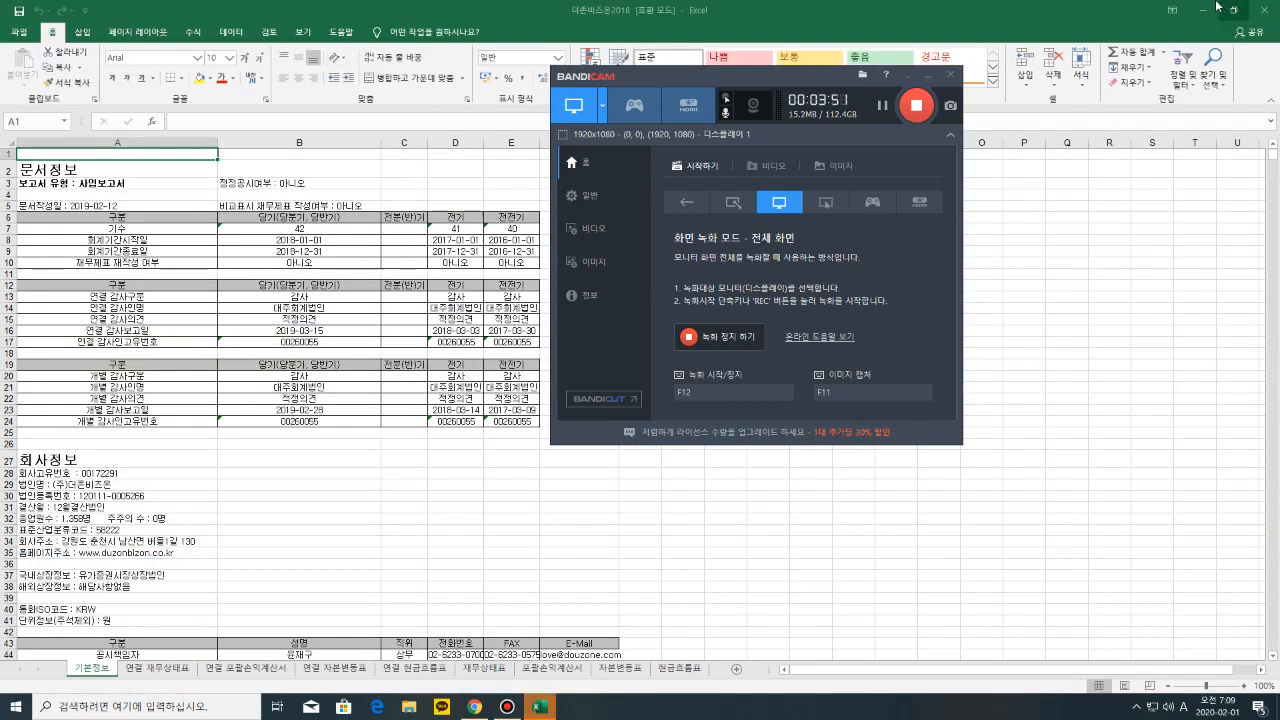
click(1214, 5)
click(1214, 5)
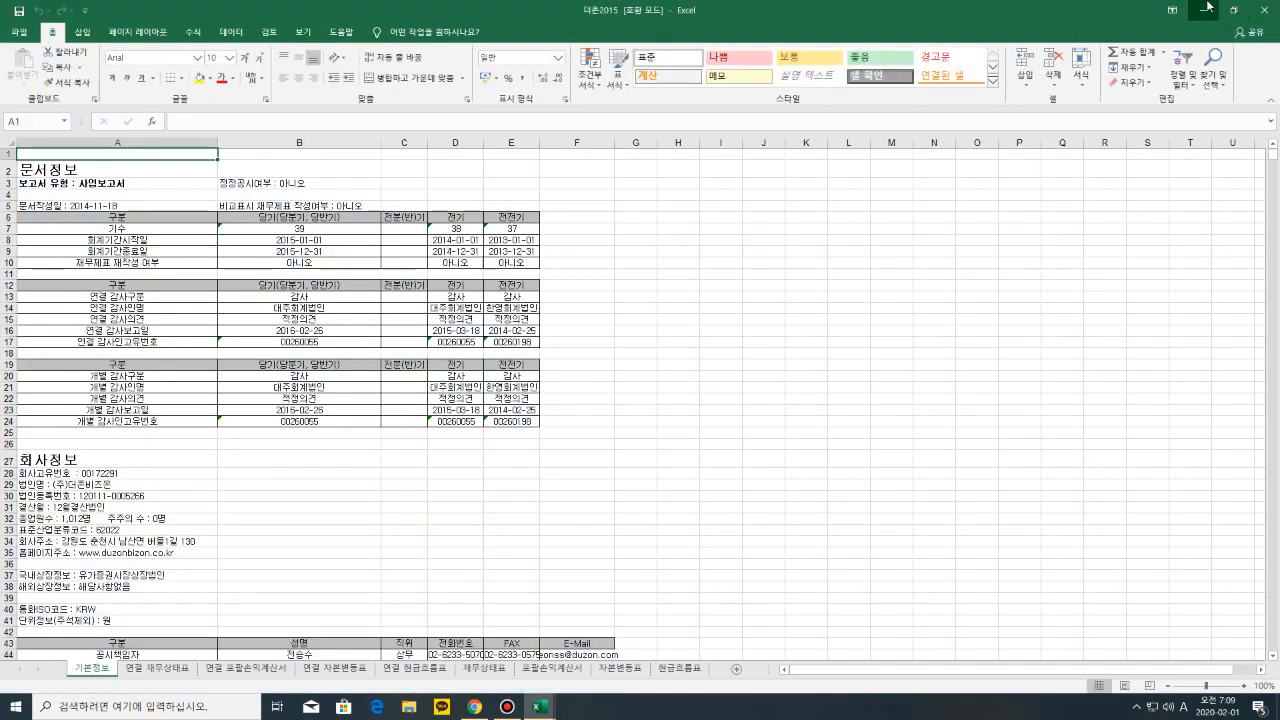
click(1205, 9)
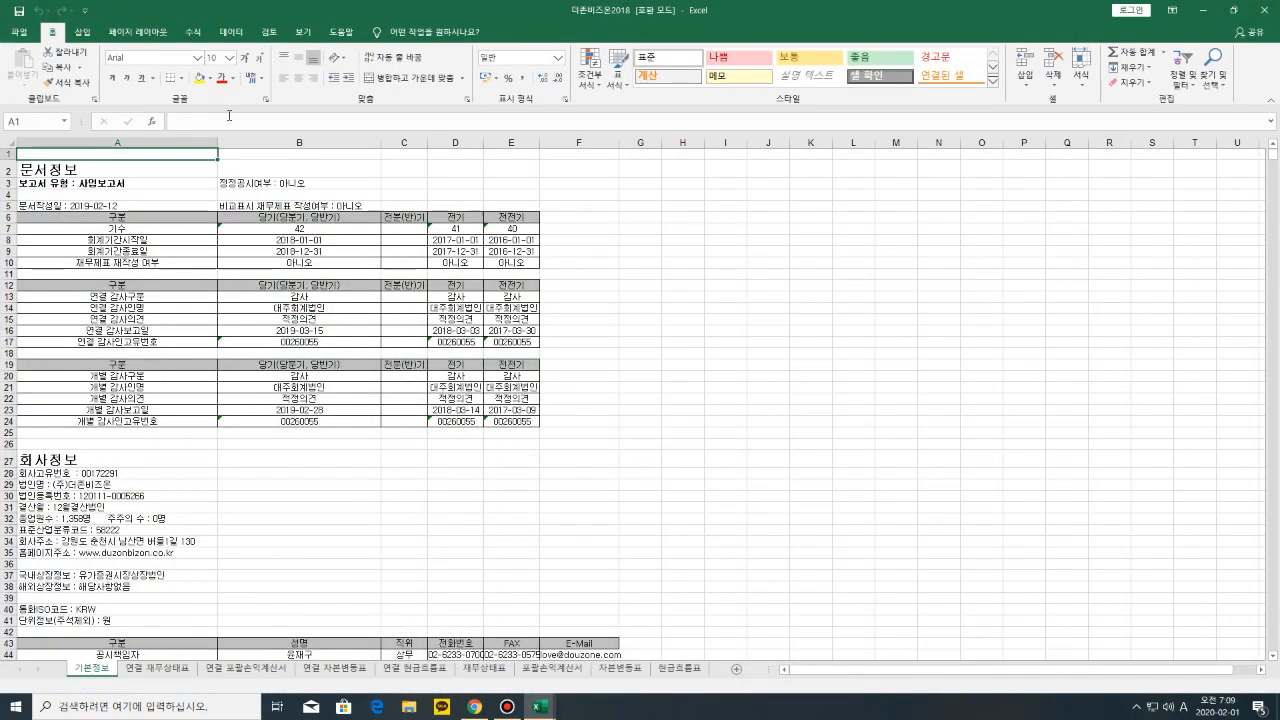
click(1205, 9)
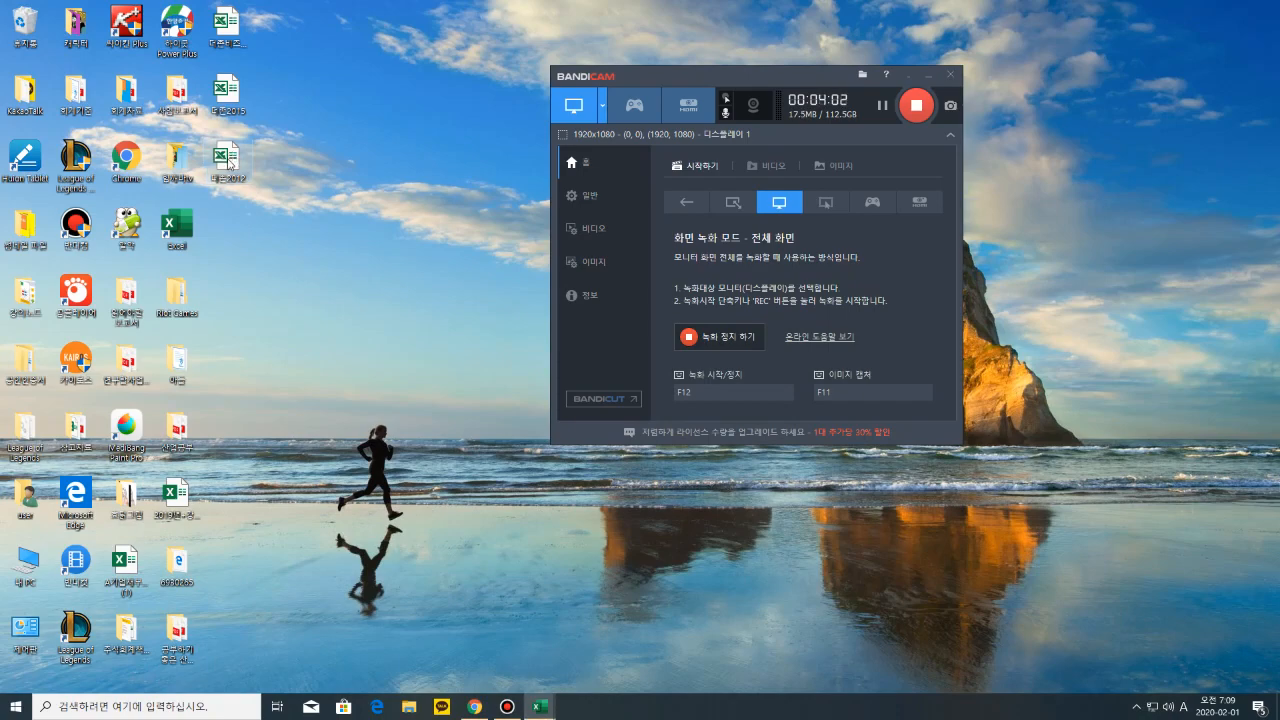
double_click(227, 160)
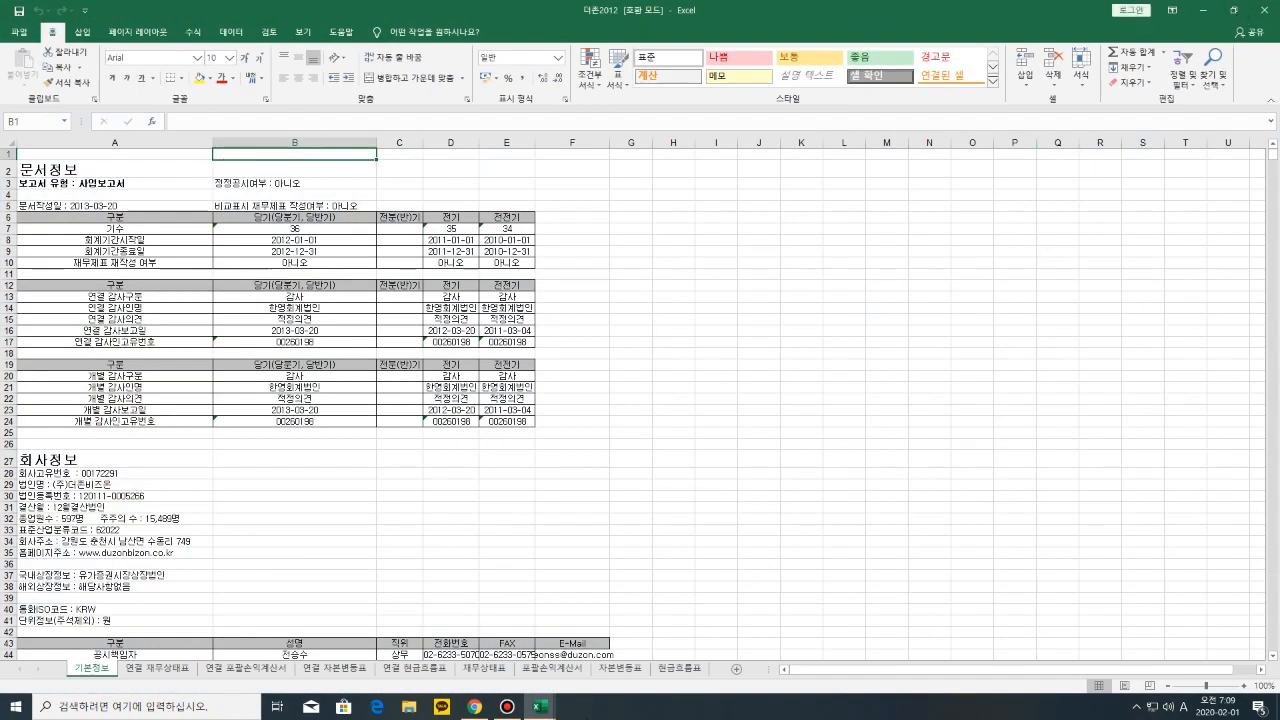
Switch to the 더존비즈온2018 workbook and show its 연결 현금흐름표 sheet
mouse_move(540, 707)
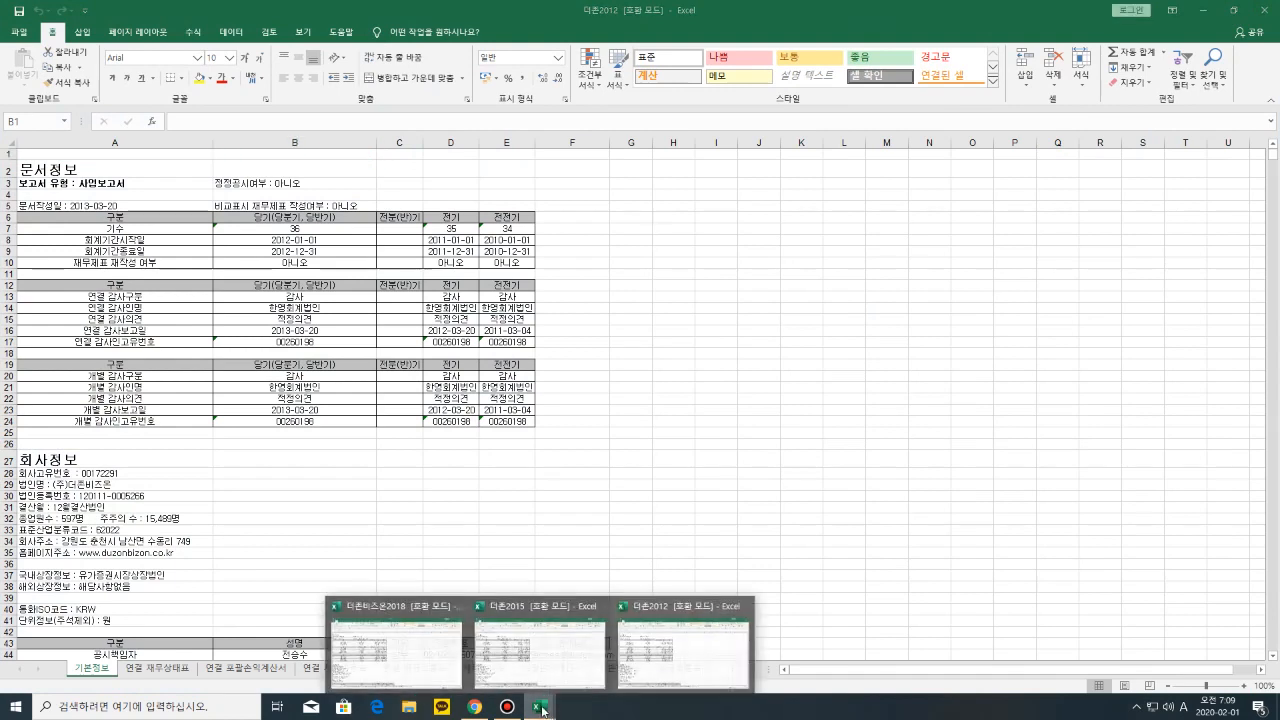
click(396, 645)
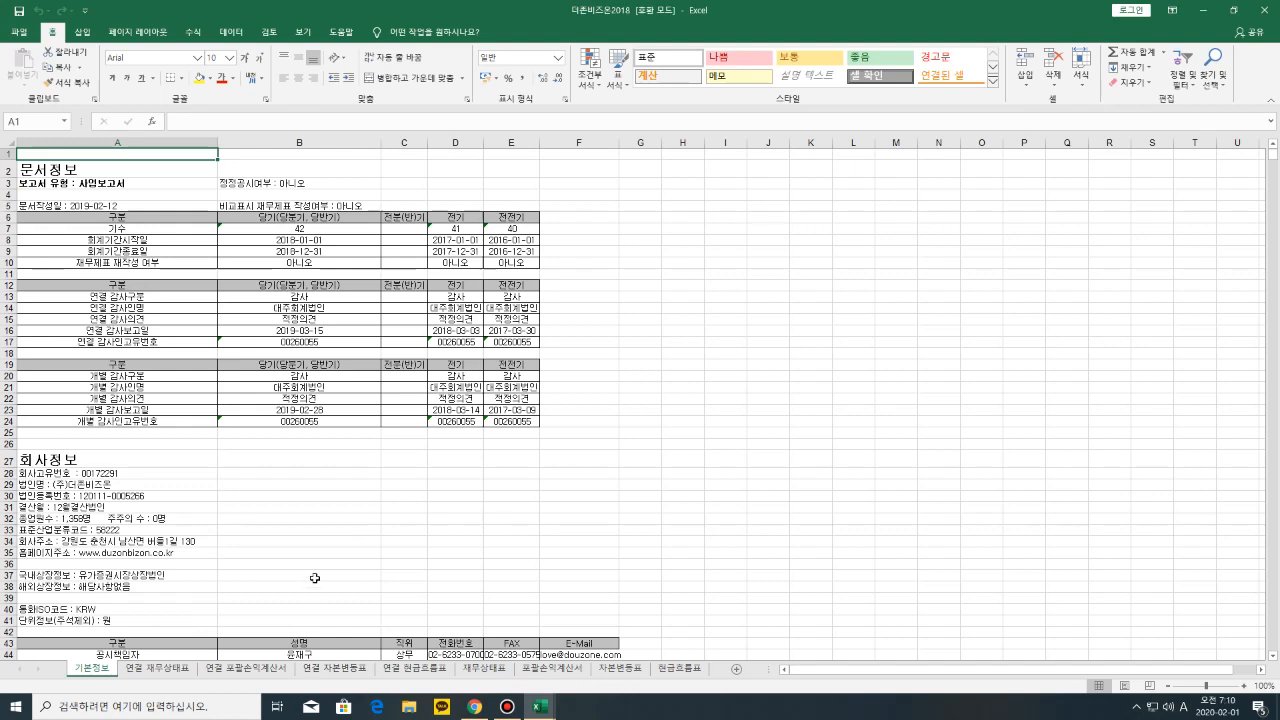
click(429, 677)
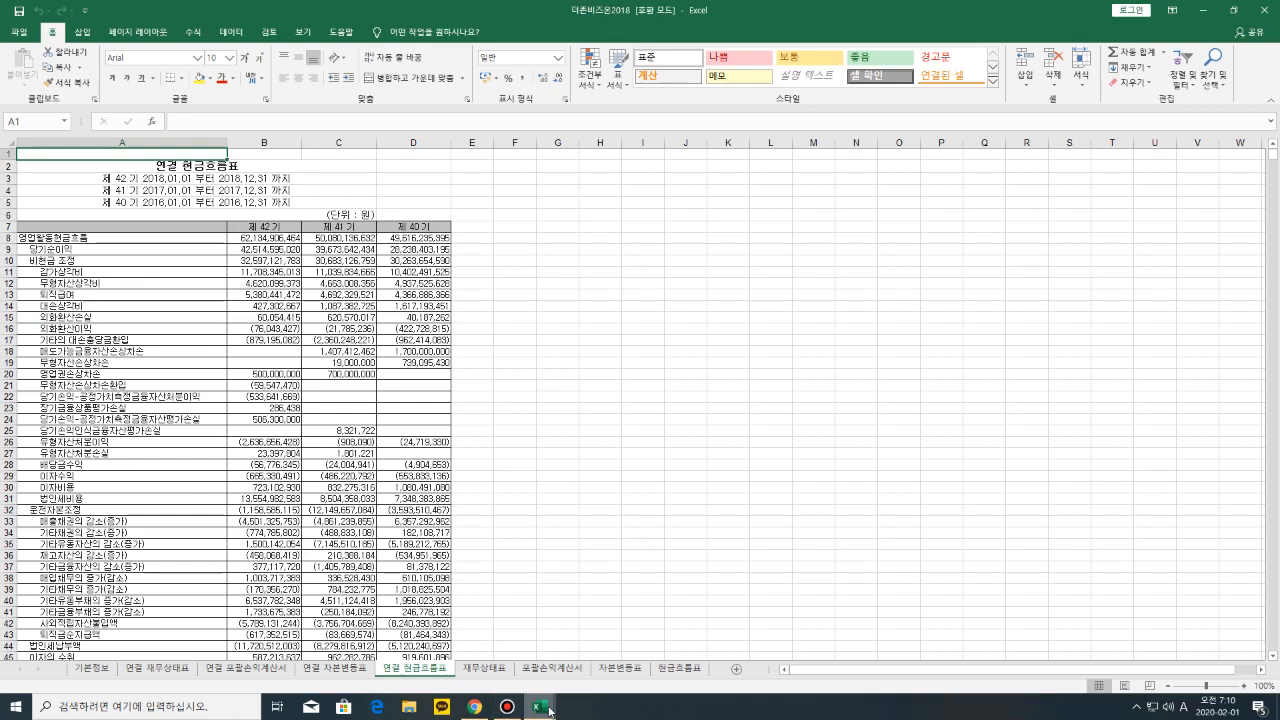
Copy columns A to D of the 연결 현금흐름표 sheet in the 더존2015 workbook
mouse_move(540, 706)
click(567, 657)
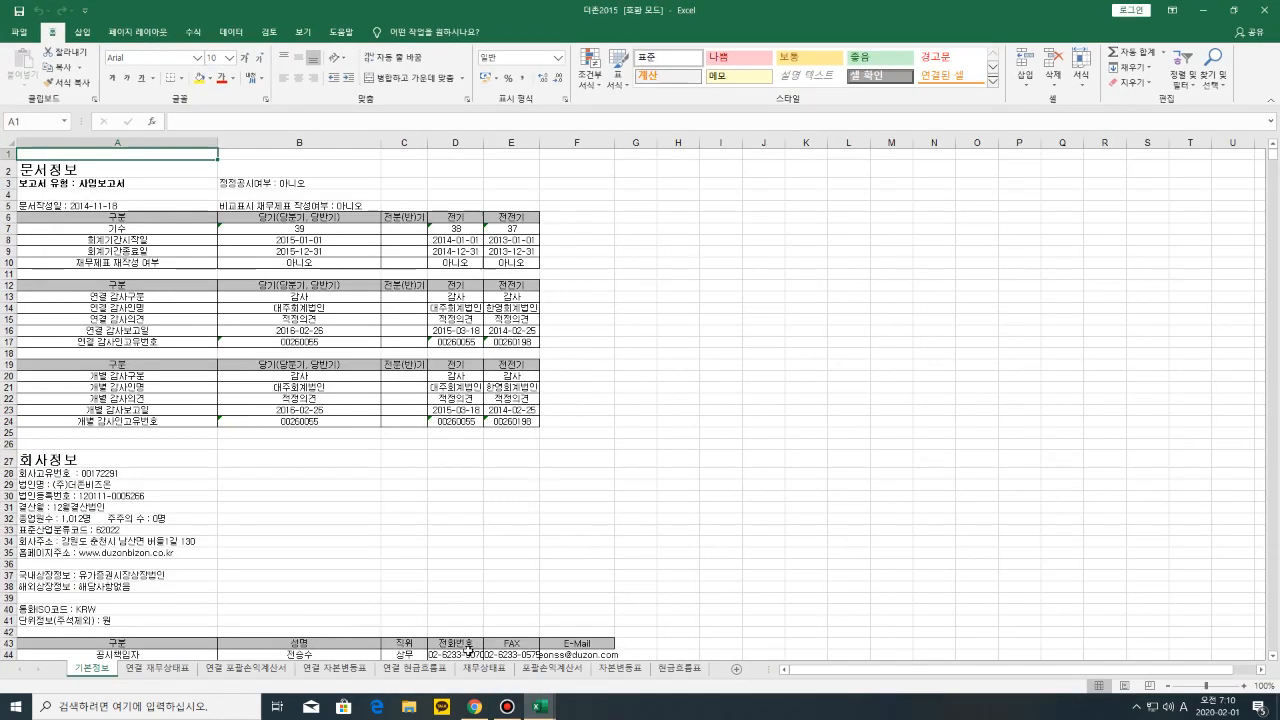
click(268, 670)
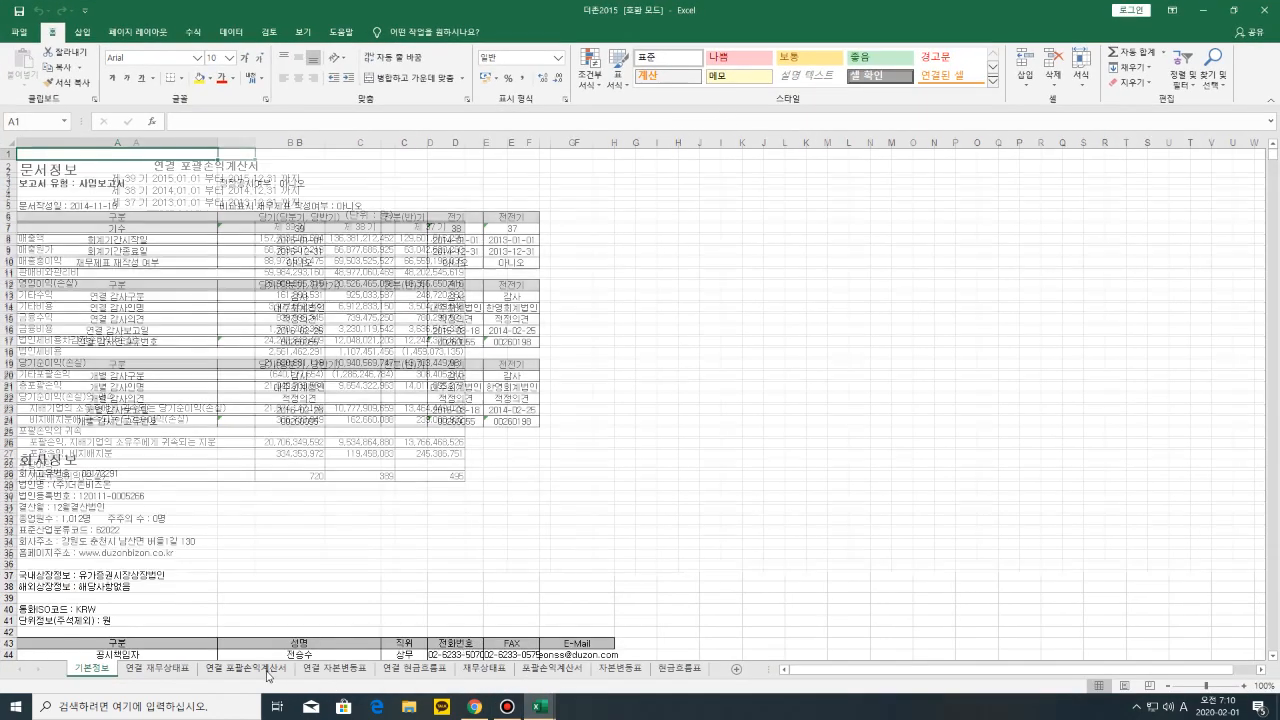
click(326, 669)
click(412, 670)
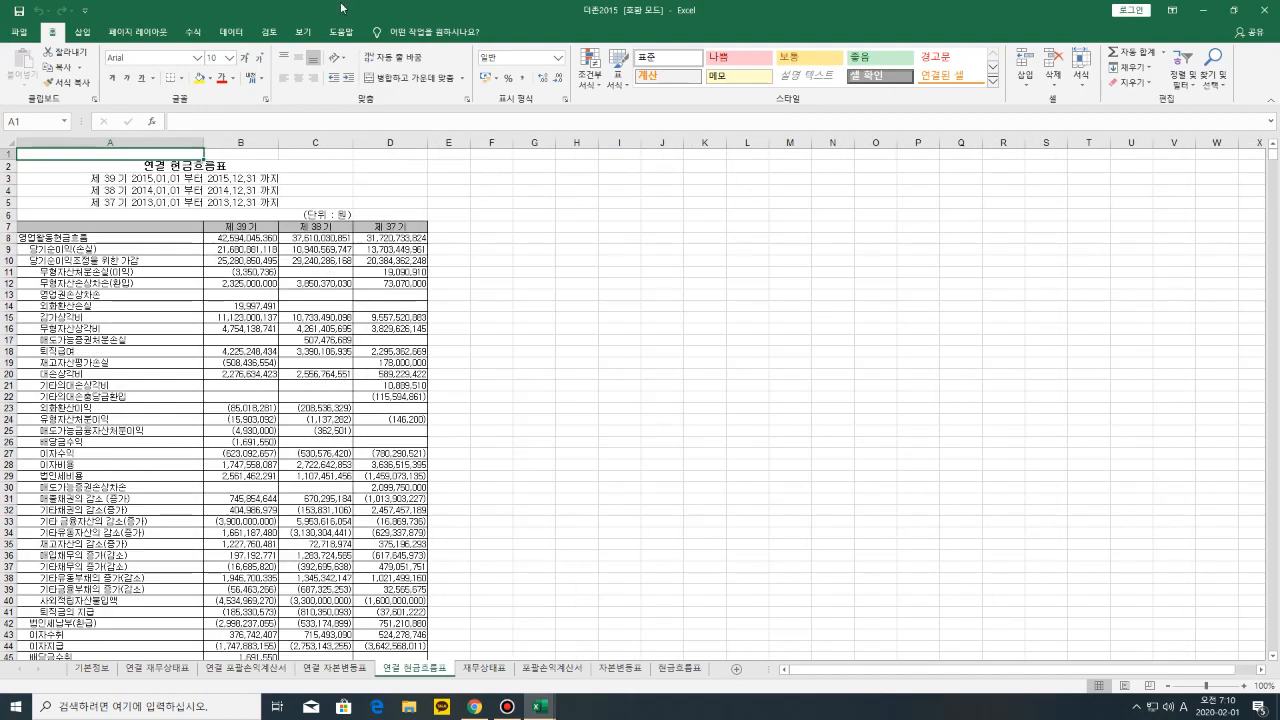
drag(111, 143, 437, 138)
click(443, 138)
drag(188, 143, 423, 159)
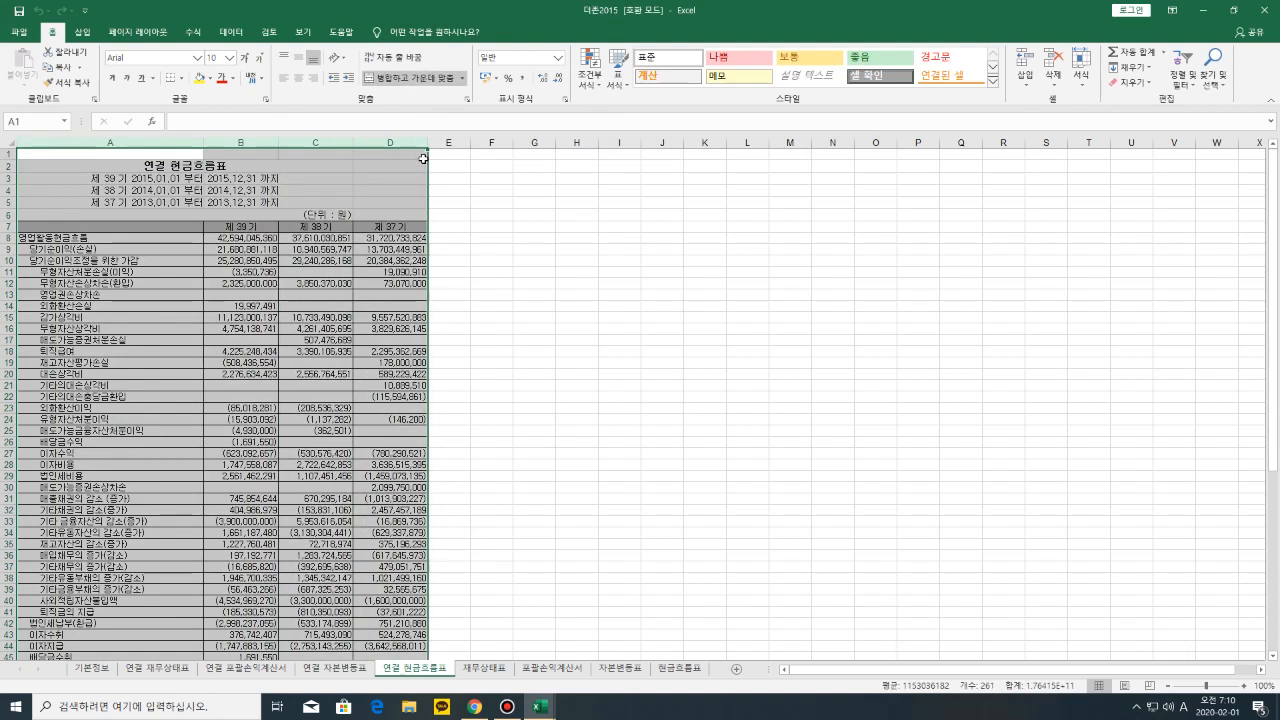
right_click(421, 173)
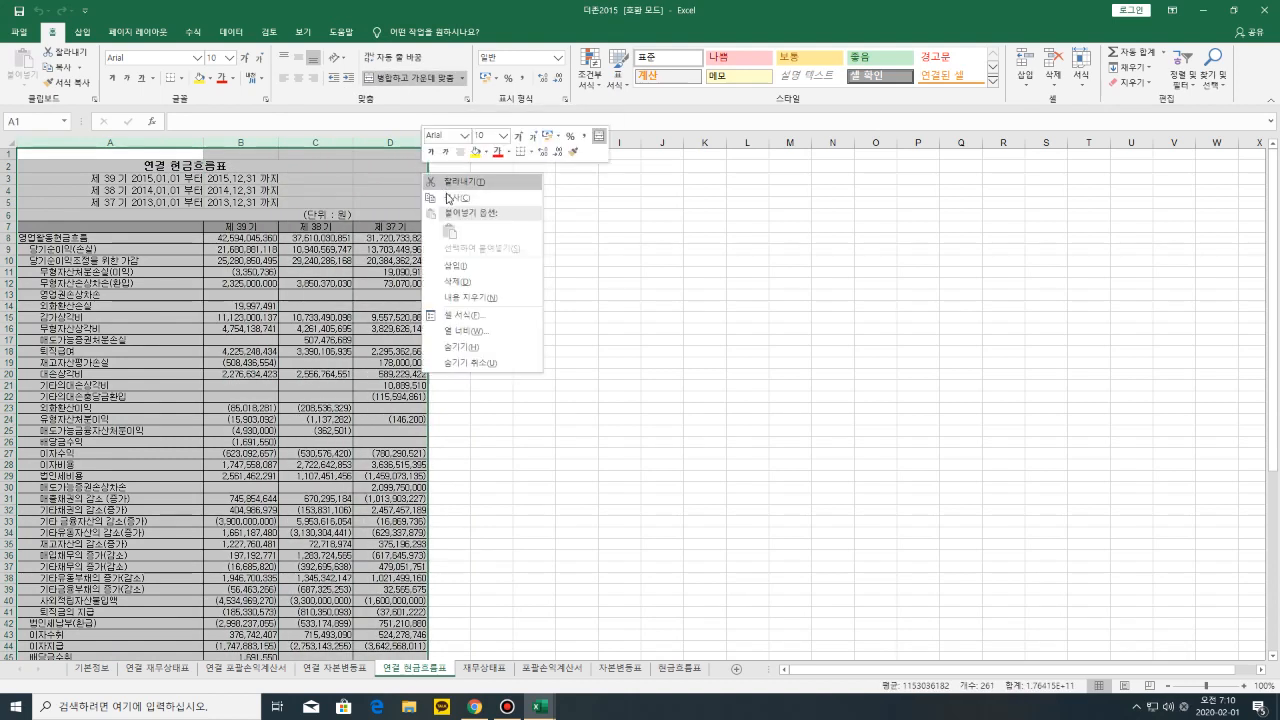
click(449, 195)
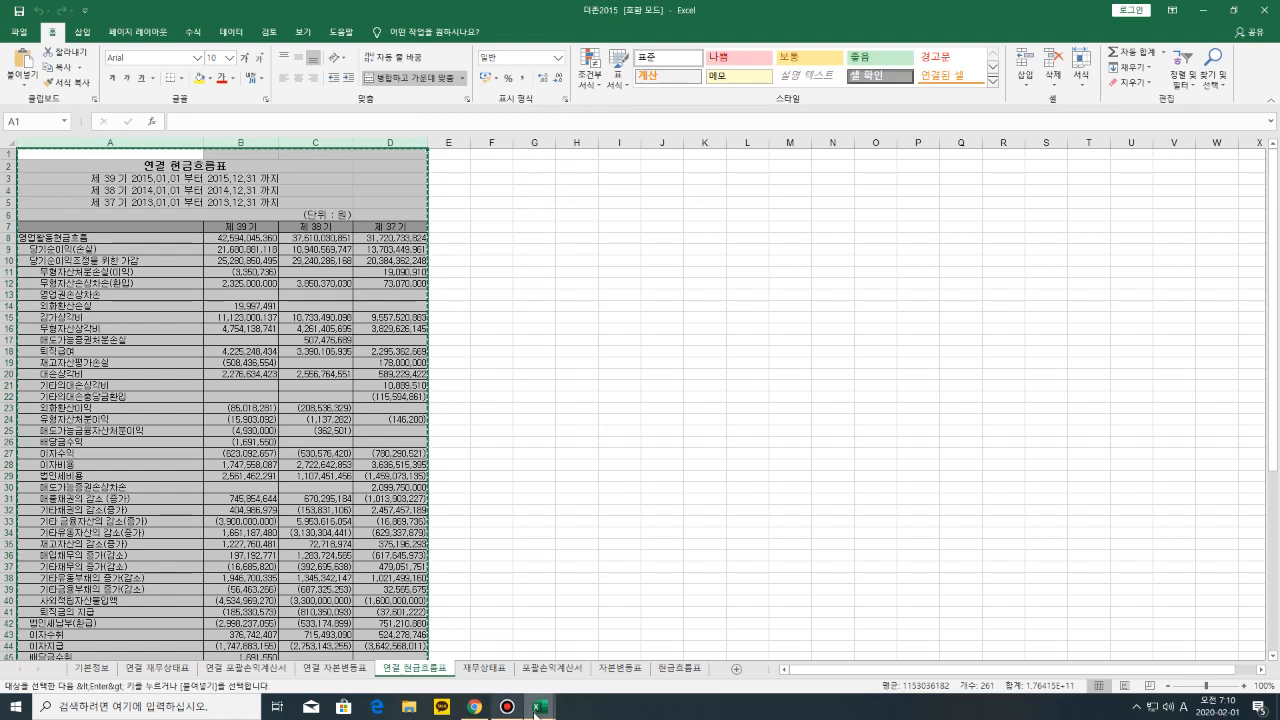
Paste the copied 2015 cash flow columns into the 더존비즈온2018 연결 현금흐름표 sheet, starting at column E
mouse_move(540, 705)
click(410, 652)
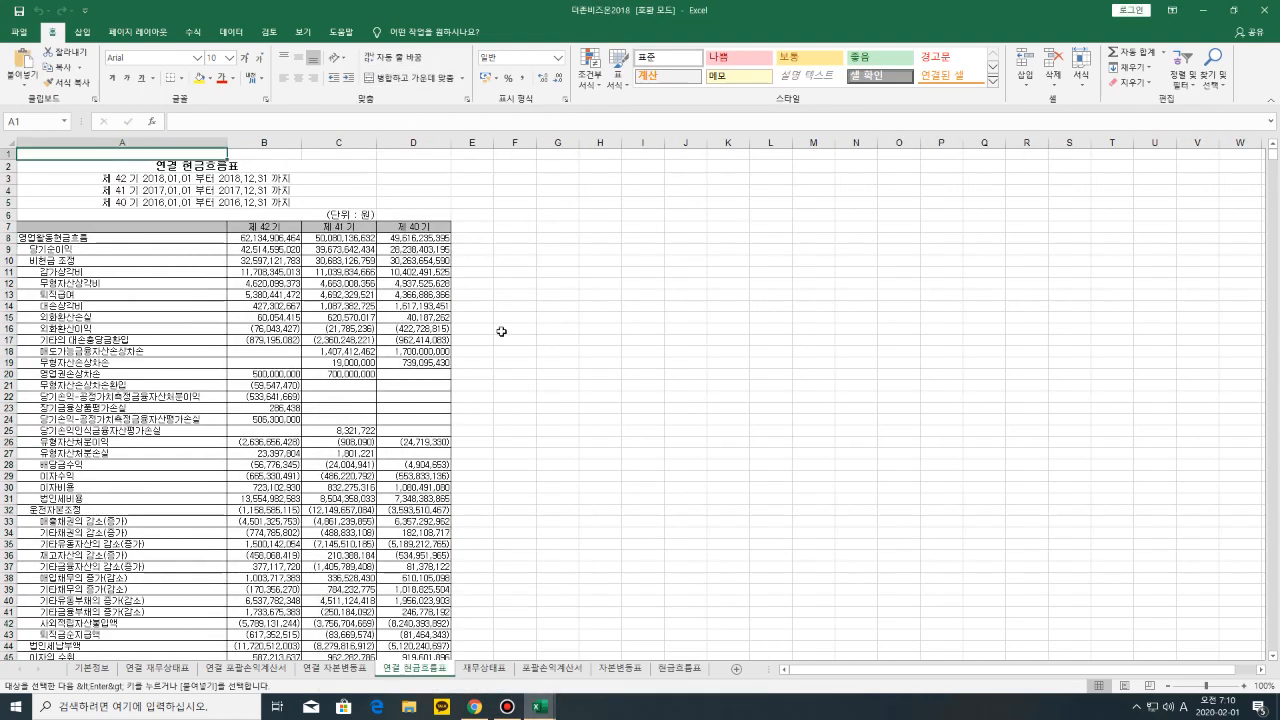
click(480, 143)
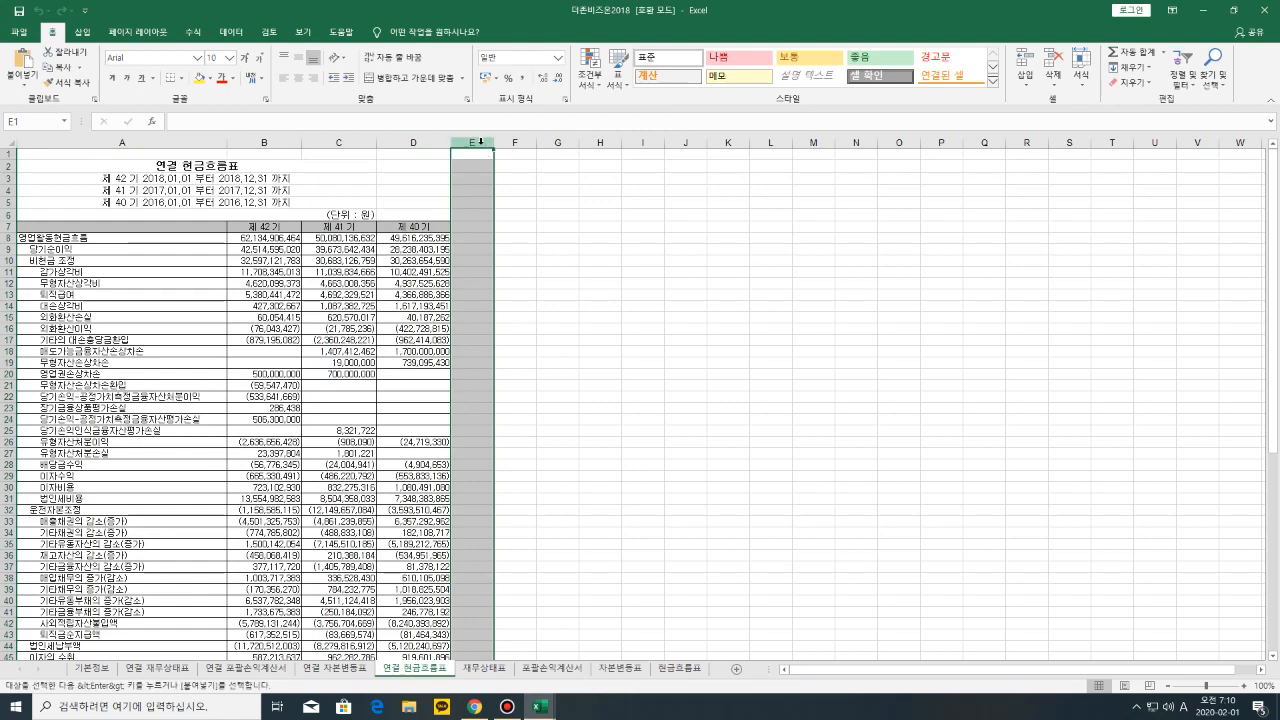
right_click(483, 152)
click(510, 203)
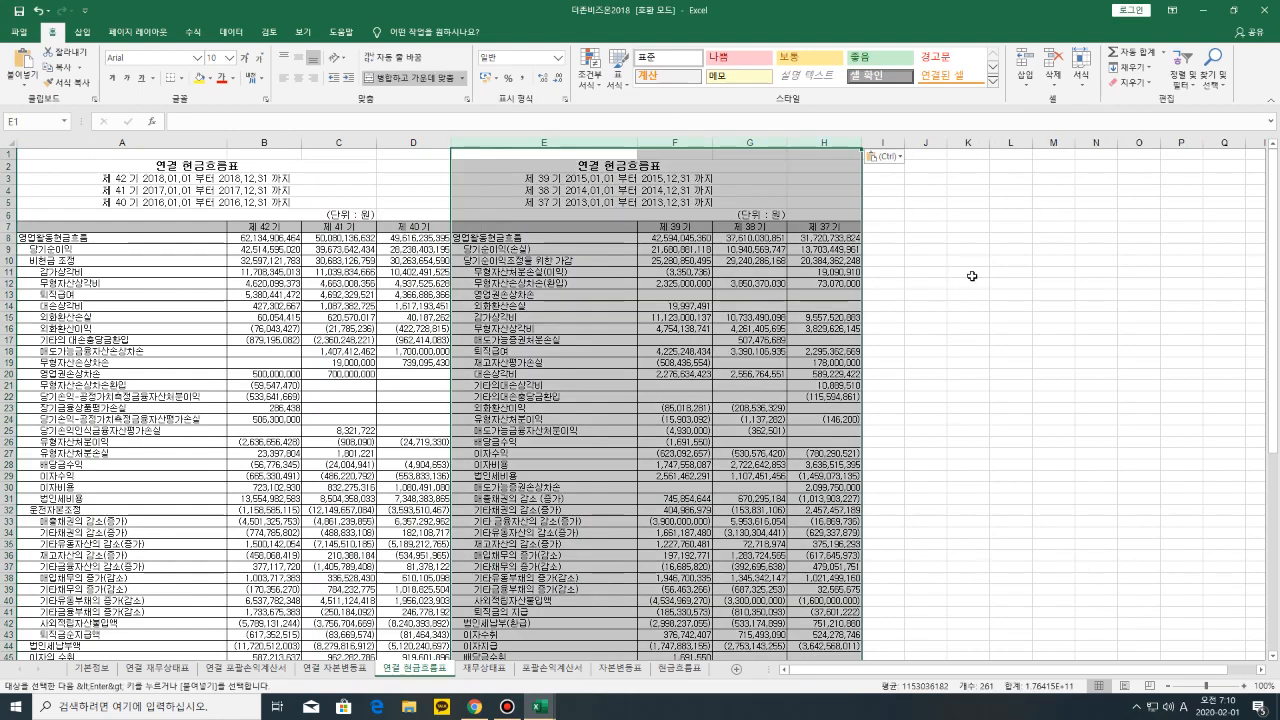
click(970, 274)
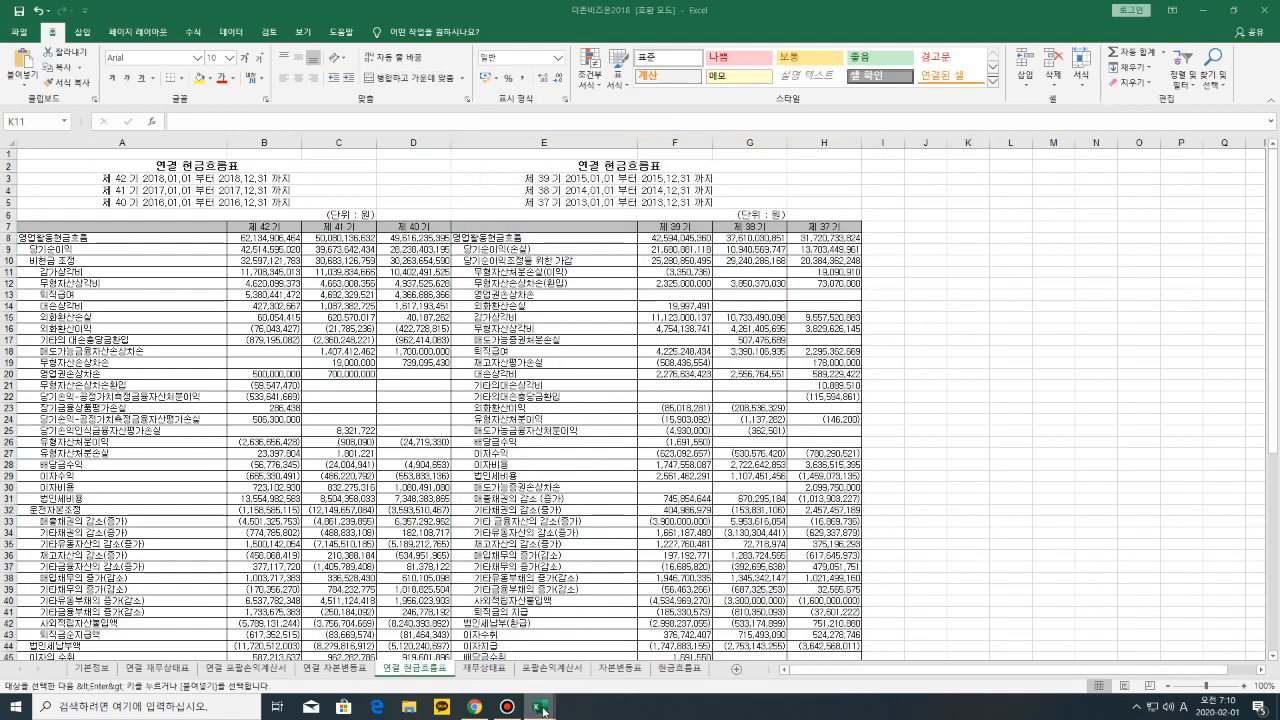
Copy columns A to D of the 연결 현금흐름표 sheet in the 더존2012 workbook
mouse_move(540, 707)
click(688, 647)
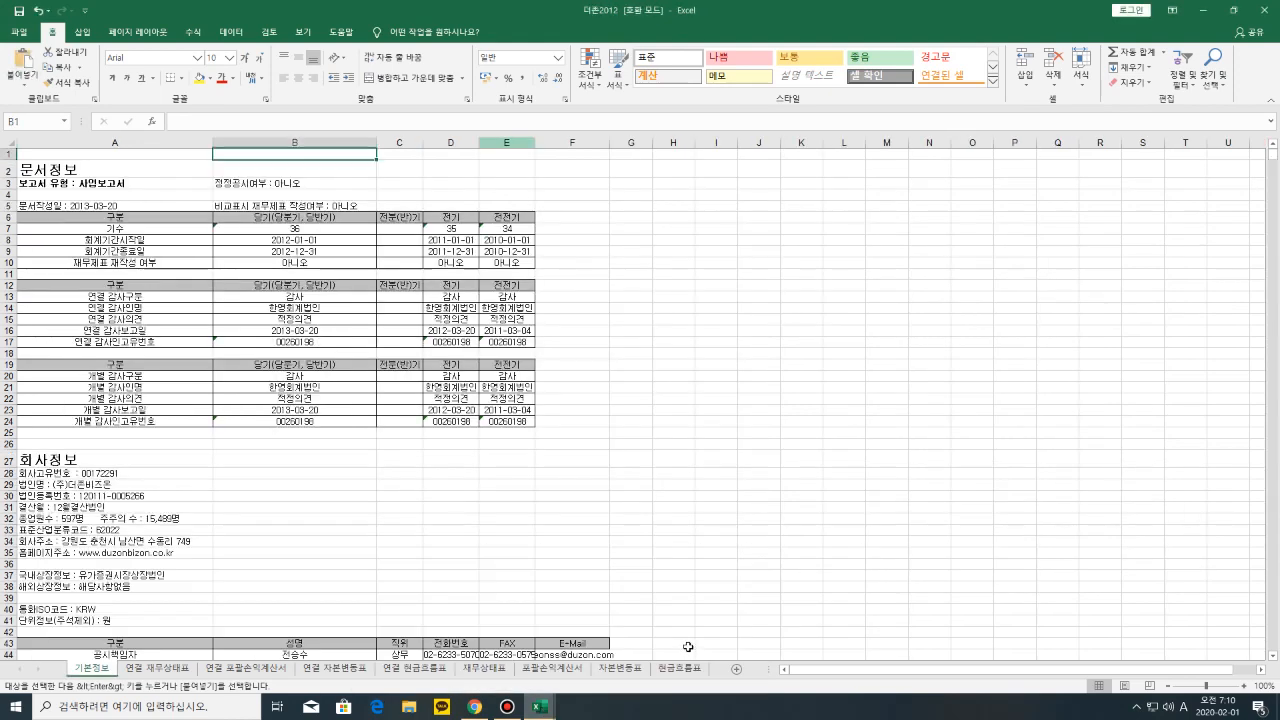
click(418, 670)
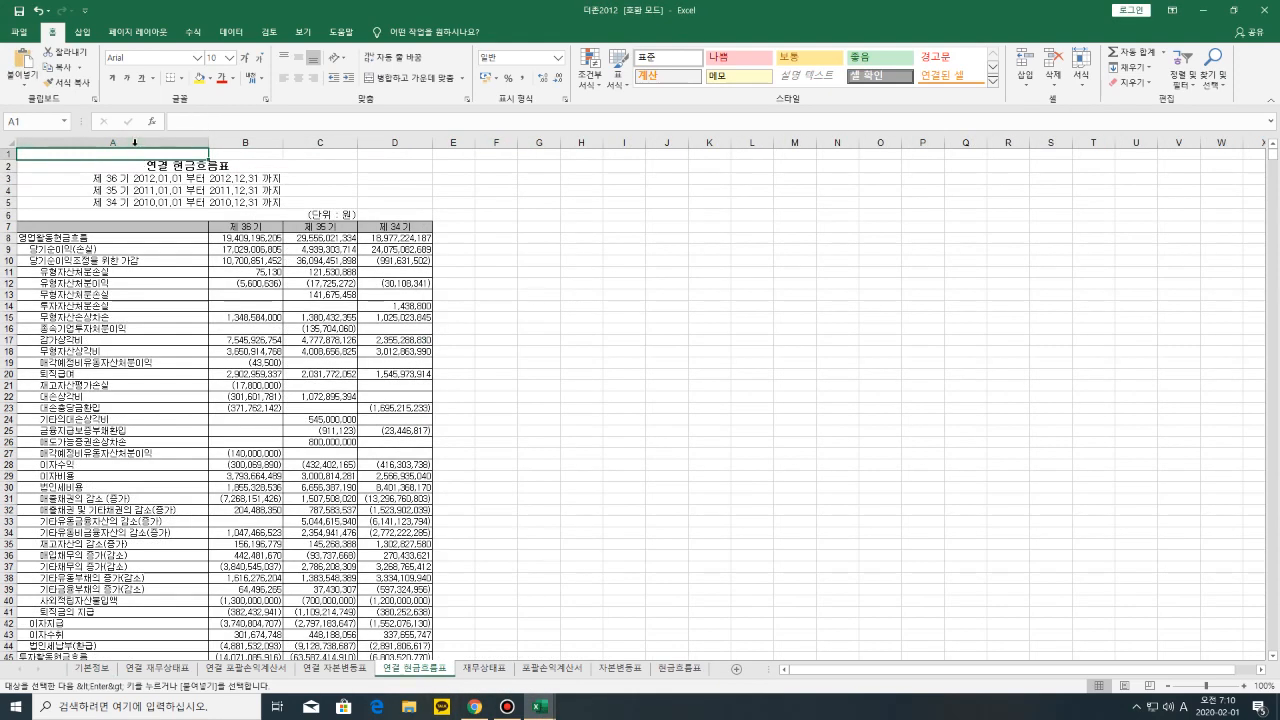
drag(135, 143, 443, 166)
click(443, 166)
drag(170, 153, 390, 176)
click(162, 144)
drag(162, 144, 409, 155)
click(409, 155)
drag(185, 138, 429, 145)
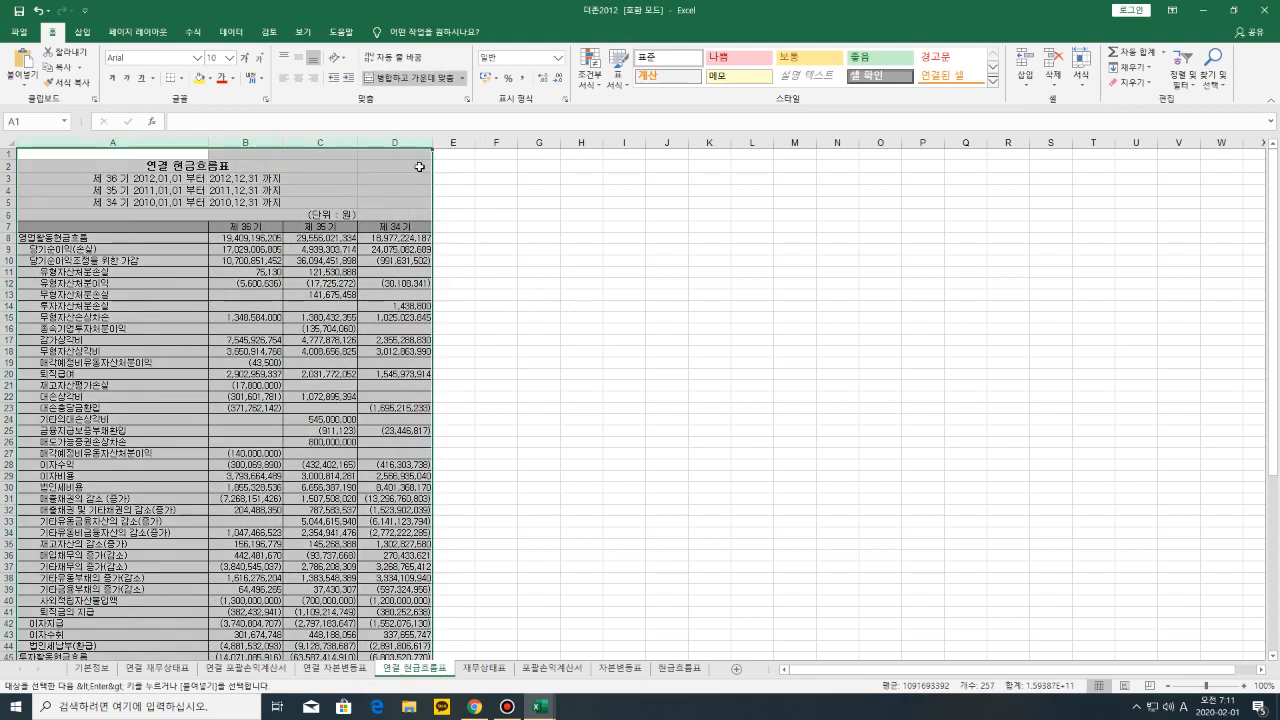
right_click(419, 167)
click(456, 189)
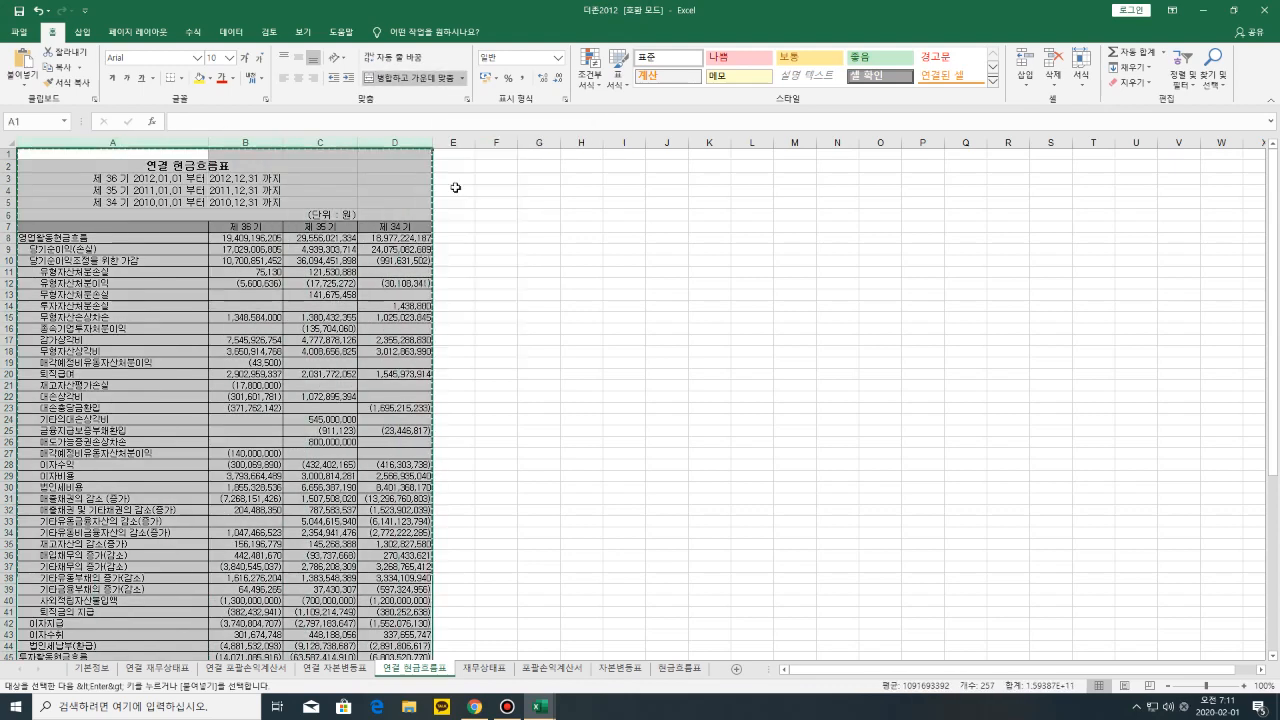
Paste the copied 2012 cash flow columns into the 더존비즈온2018 연결 현금흐름표 sheet, starting at column I
click(546, 709)
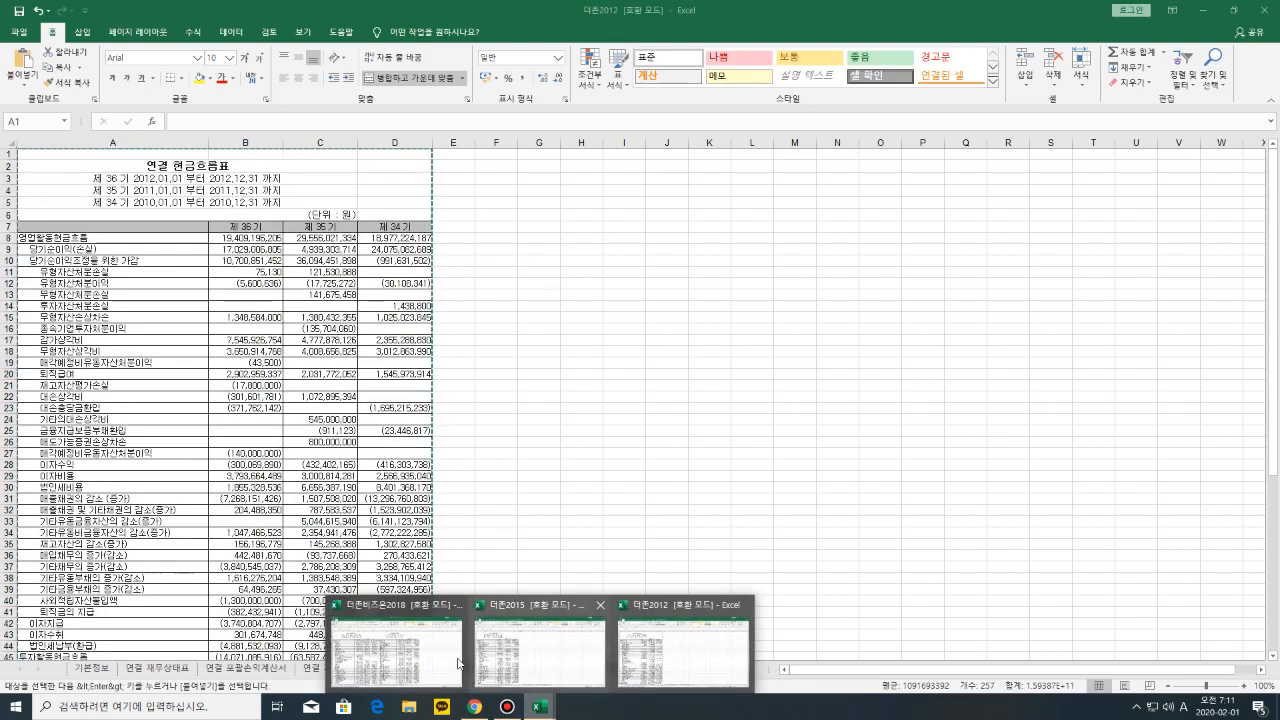
click(442, 652)
click(890, 143)
right_click(898, 143)
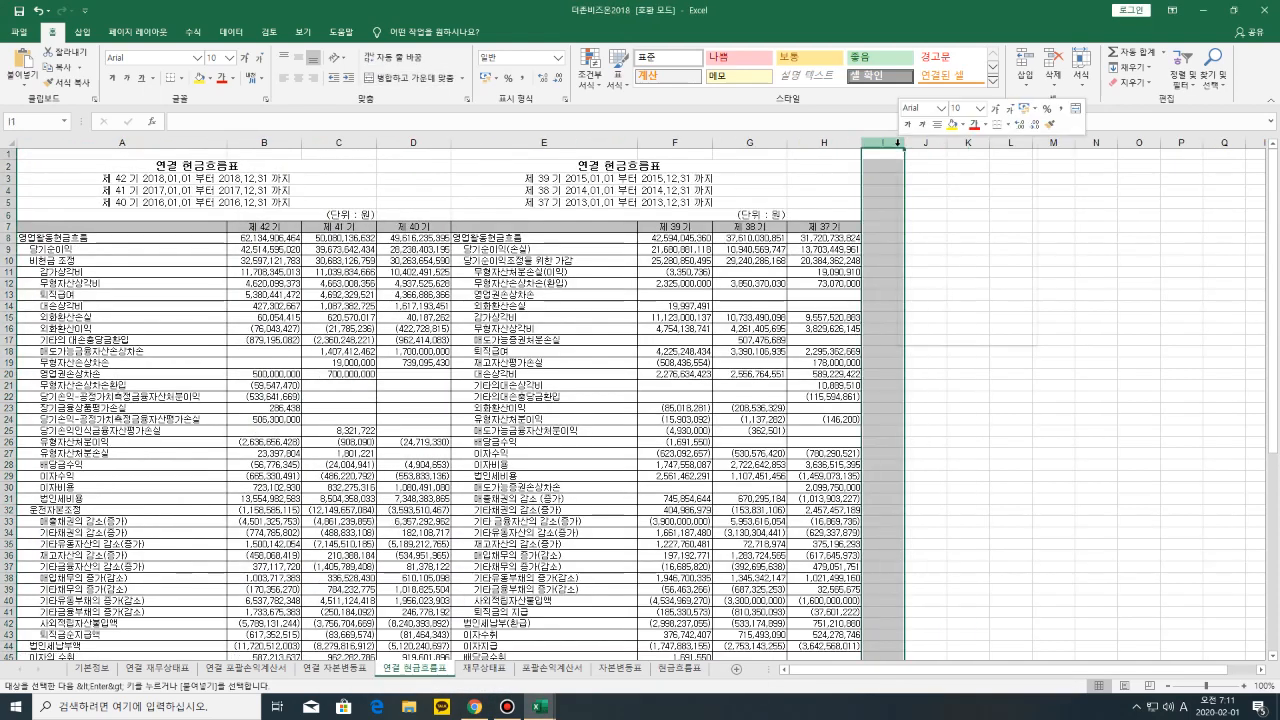
click(921, 205)
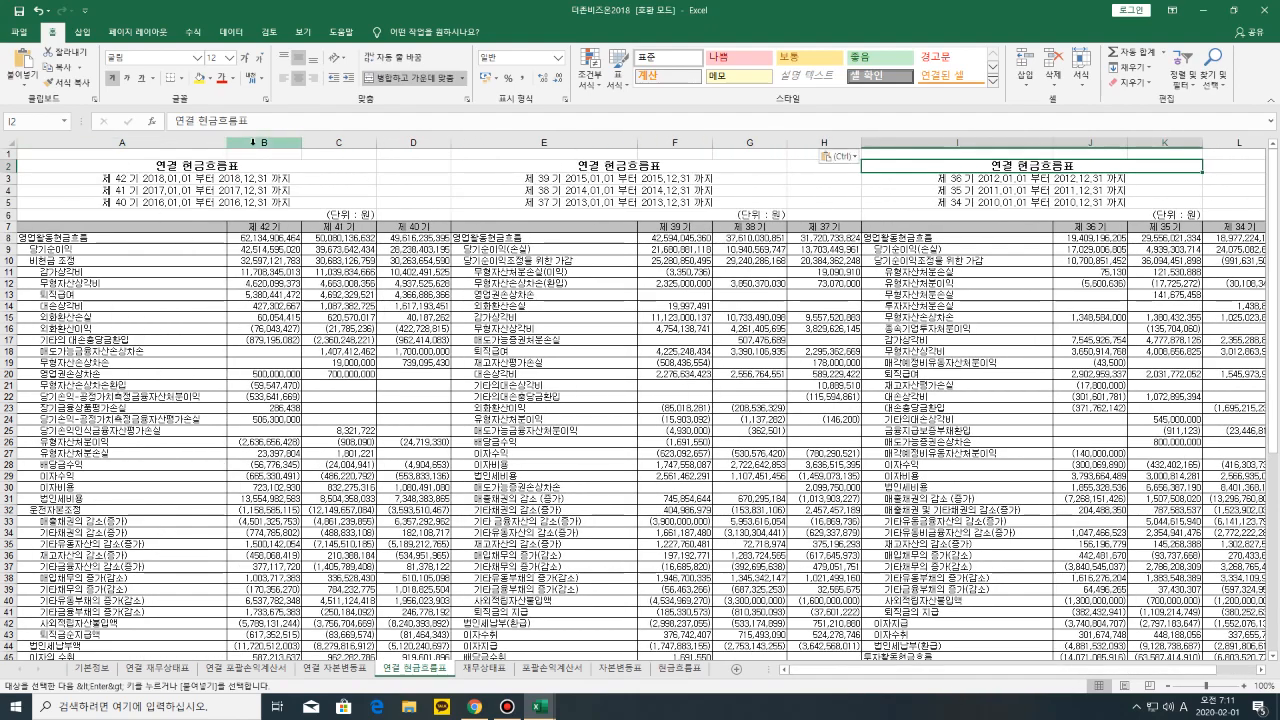
right_click(254, 143)
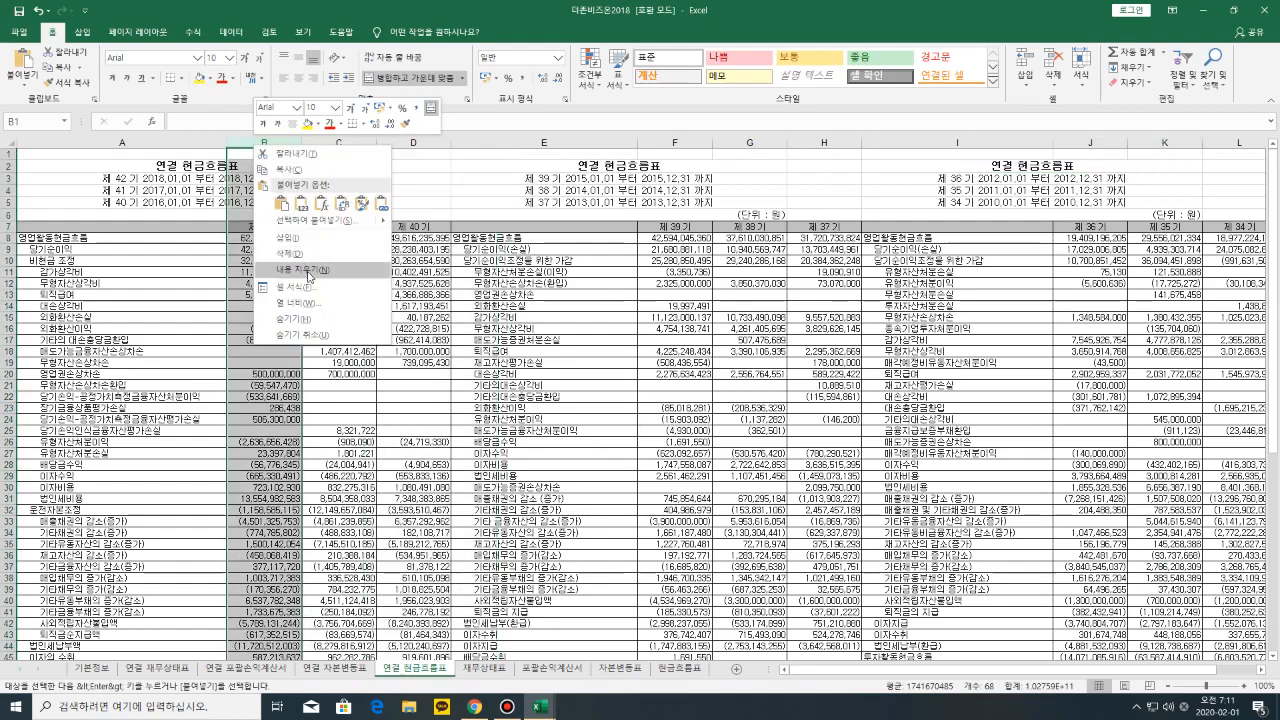
click(298, 238)
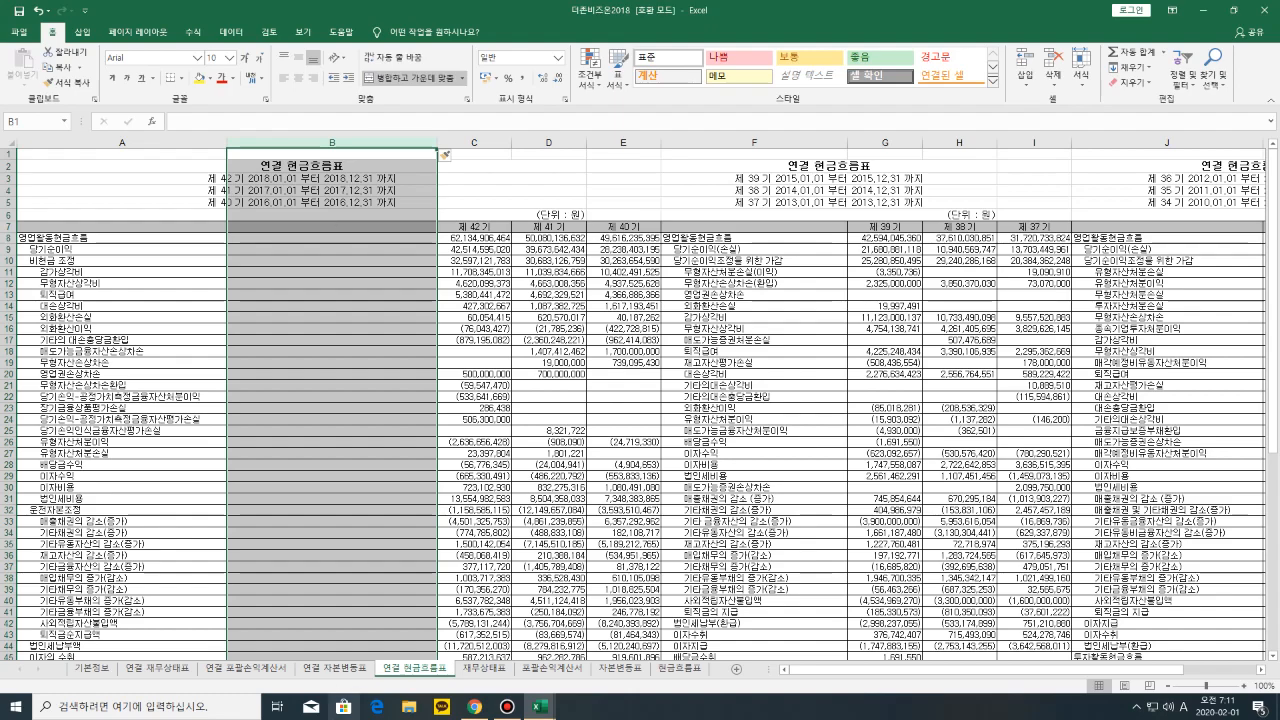
right_click(350, 146)
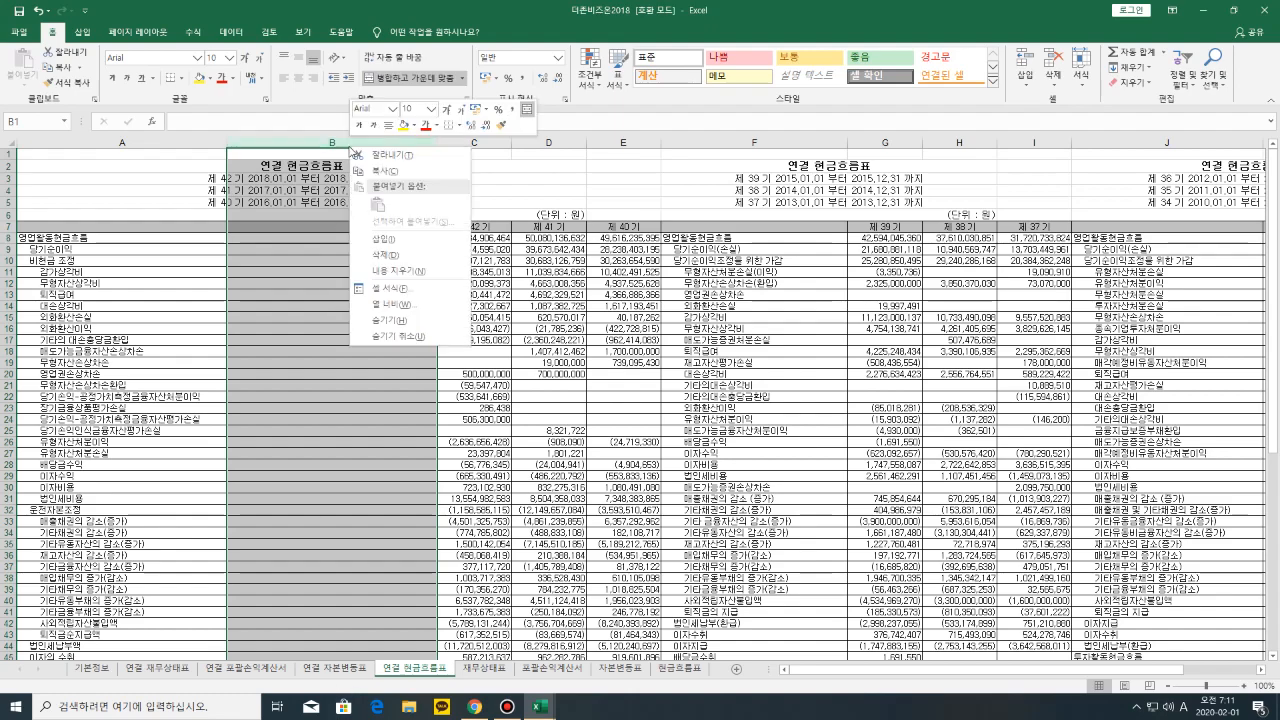
click(383, 255)
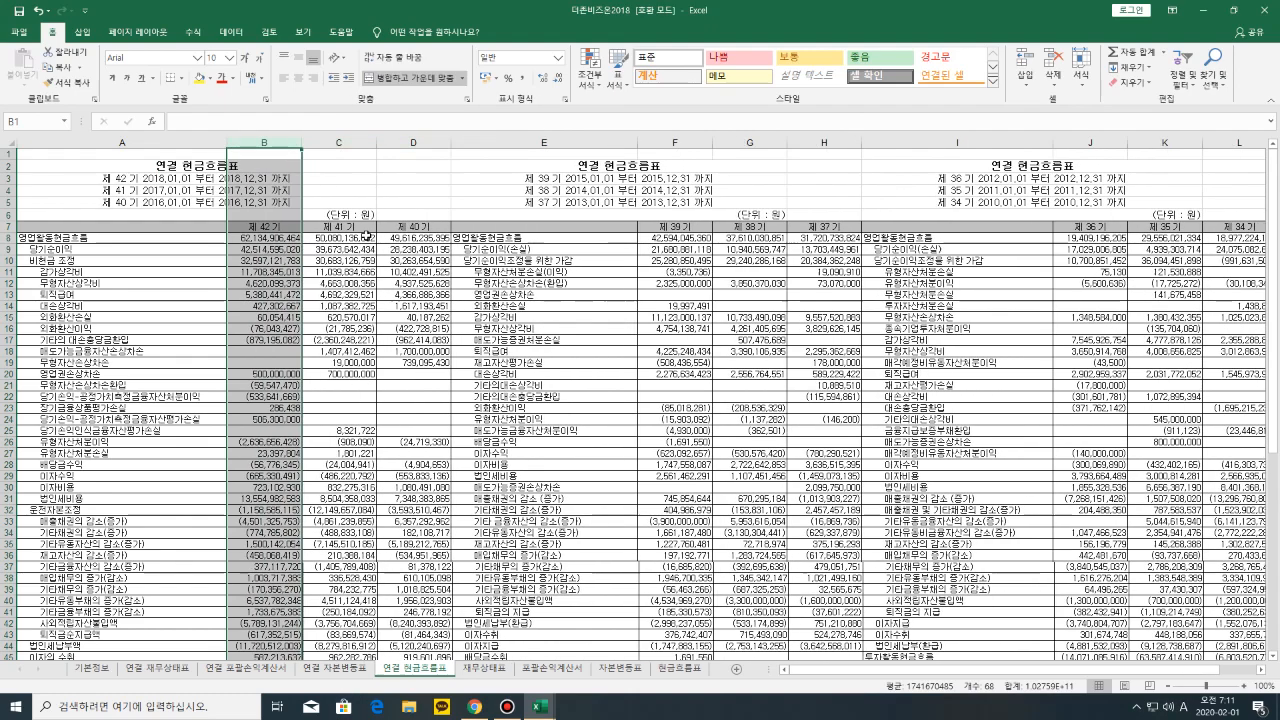
Fill the entire 영업활동현금흐름 row (row 8) yellow and the entire 당기순이익 row (row 9) orange
click(417, 170)
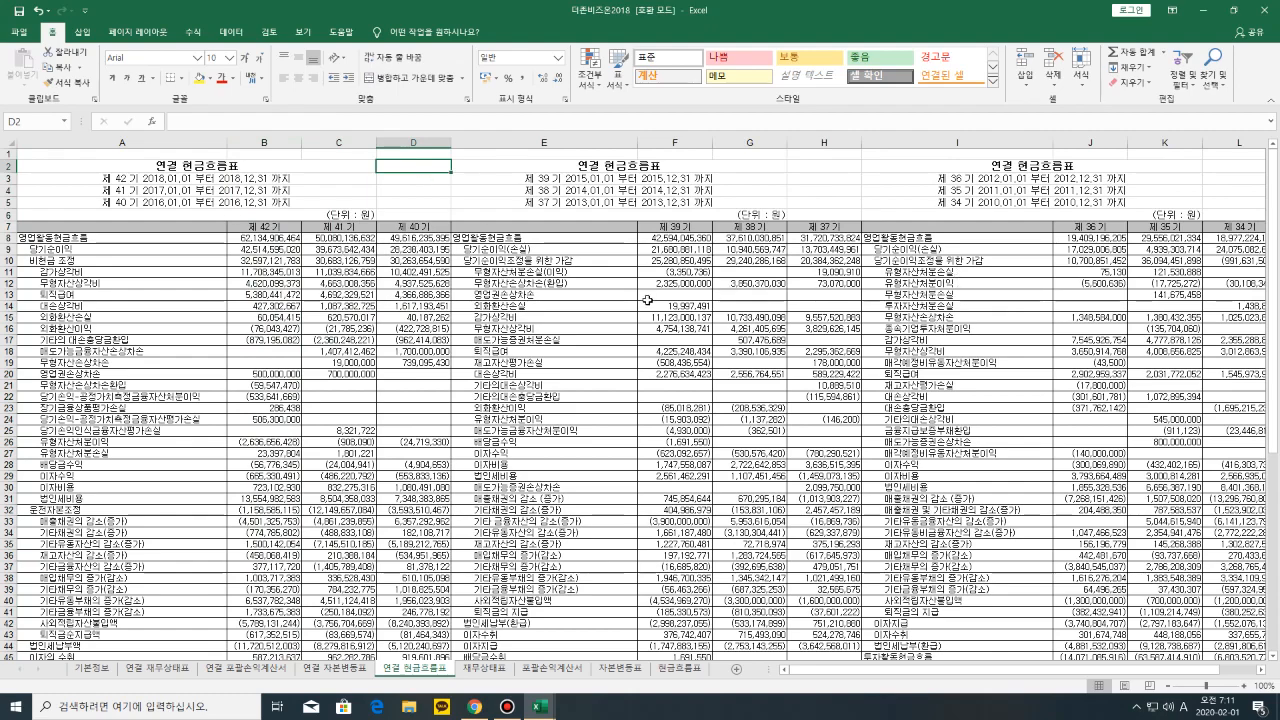
scroll(647, 300, down, 10)
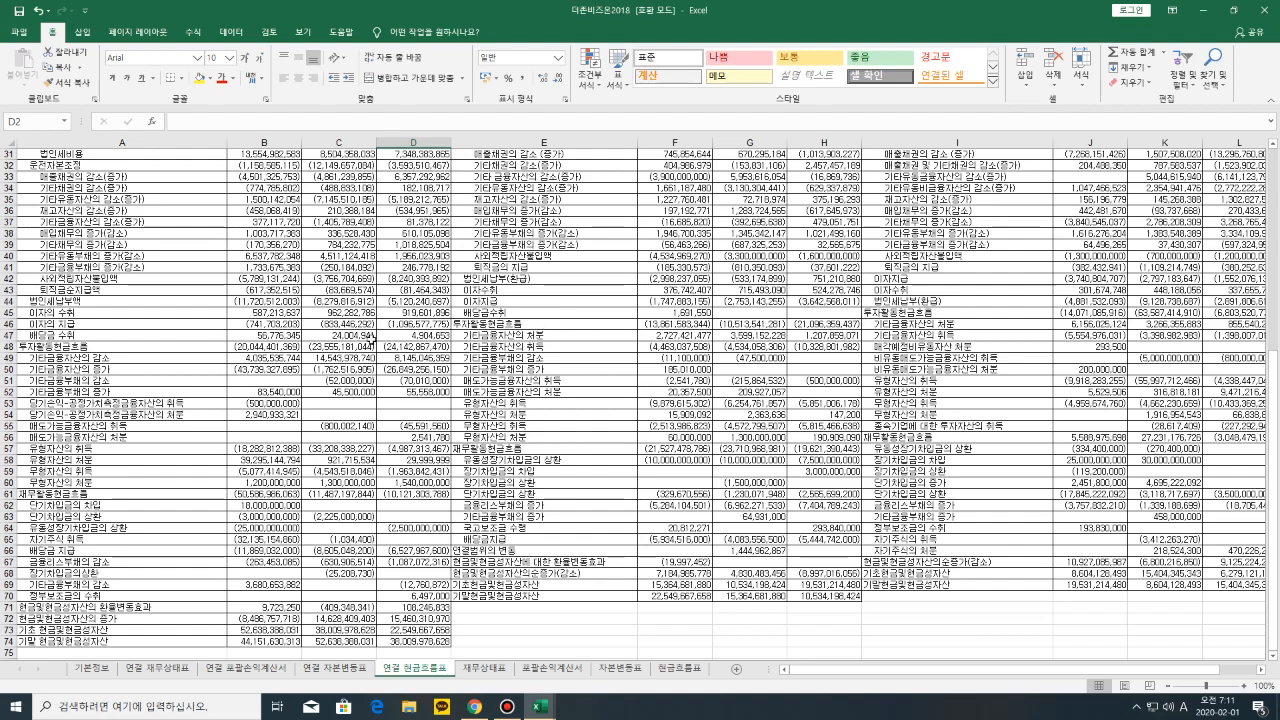
scroll(372, 338, up, 6)
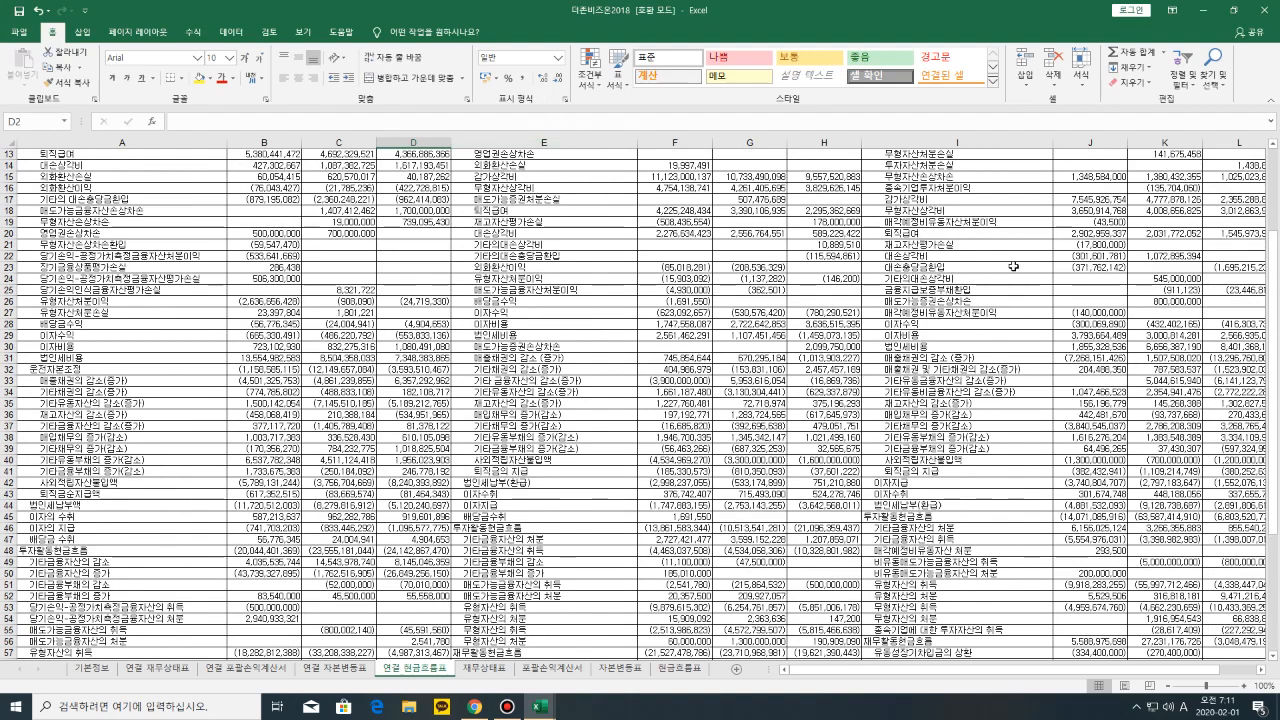
scroll(393, 346, up, 4)
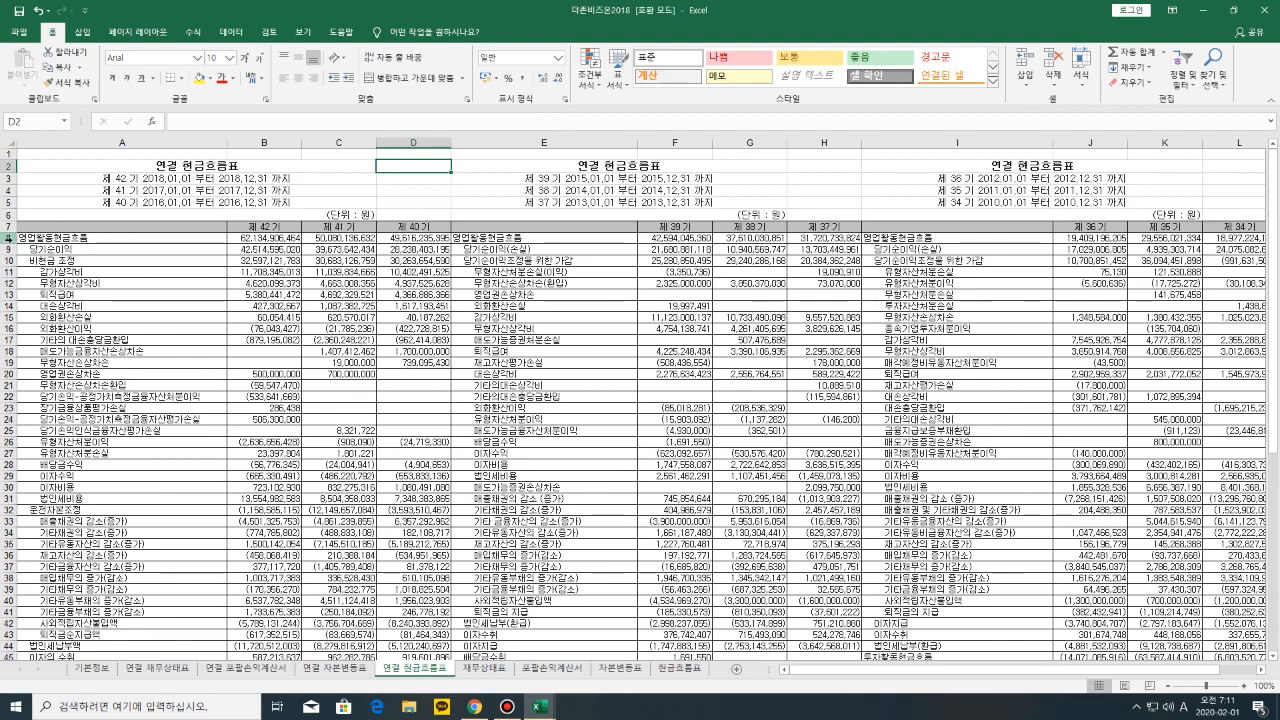
click(8, 238)
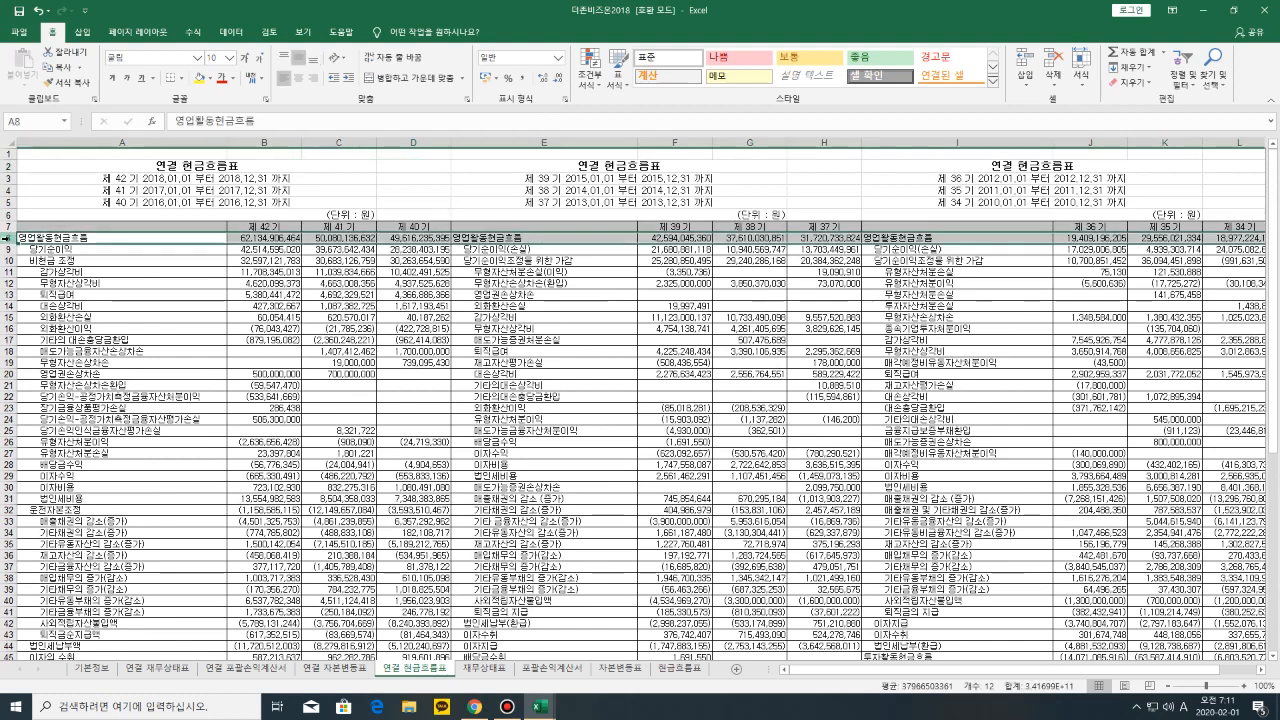
click(200, 78)
click(9, 249)
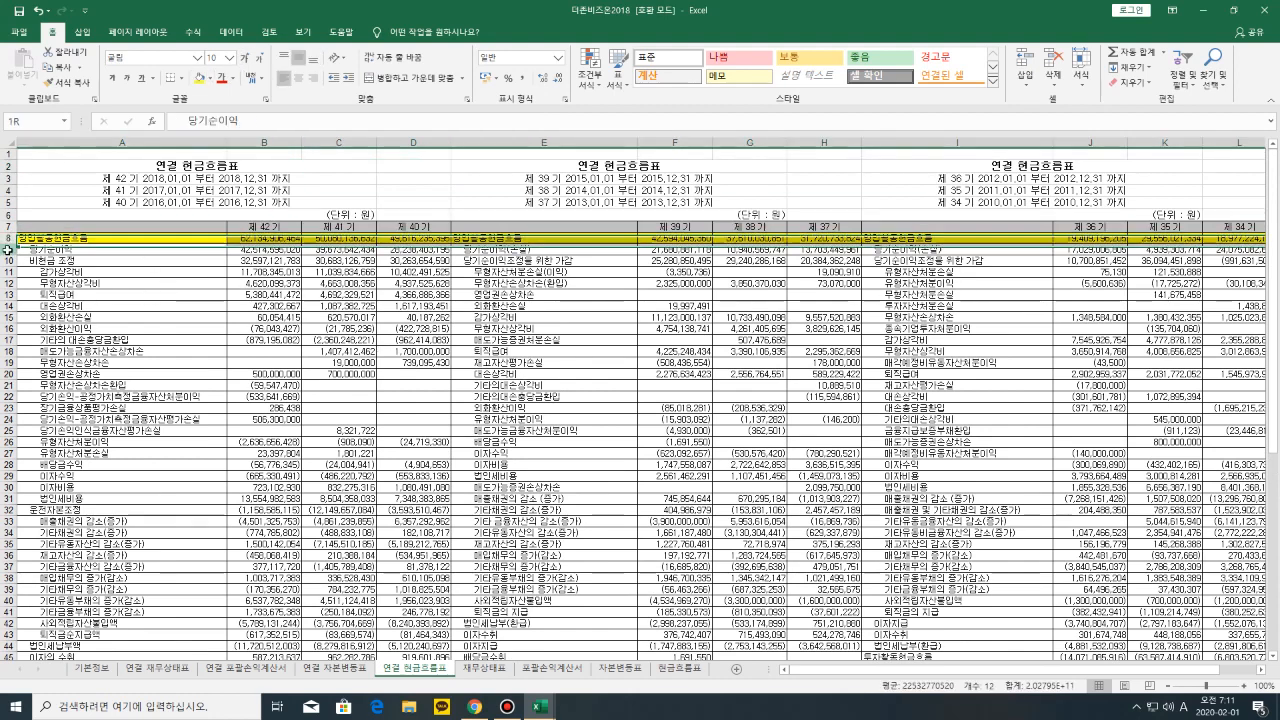
click(209, 78)
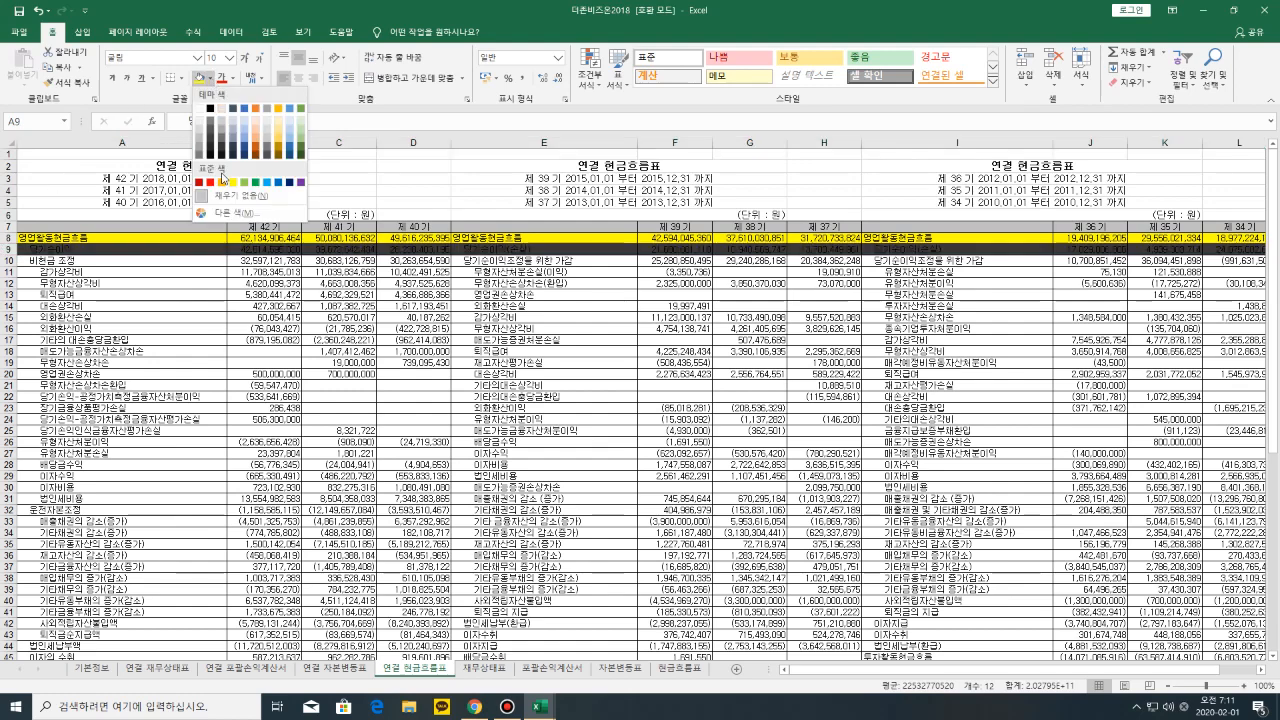
click(220, 182)
click(155, 406)
Fill the 투자활동현금흐름 cells A48:D48 of the 2018 block yellow
scroll(155, 408, down, 4)
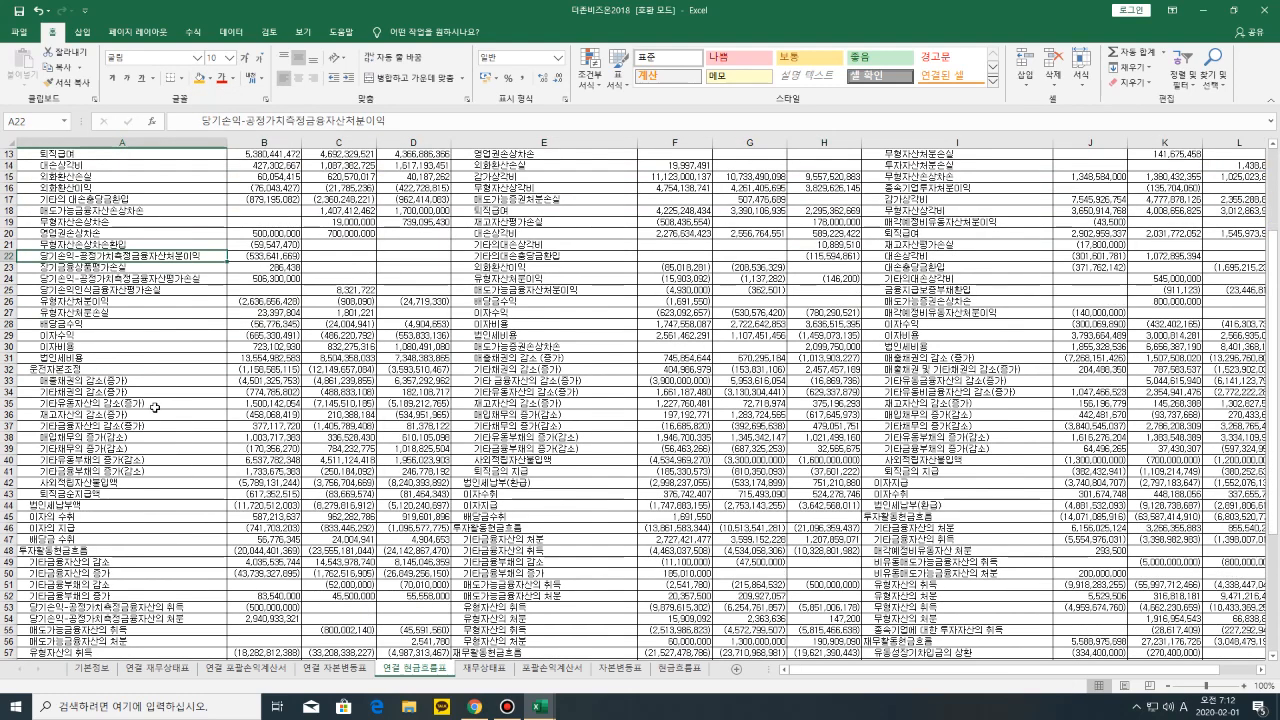
drag(55, 551, 410, 551)
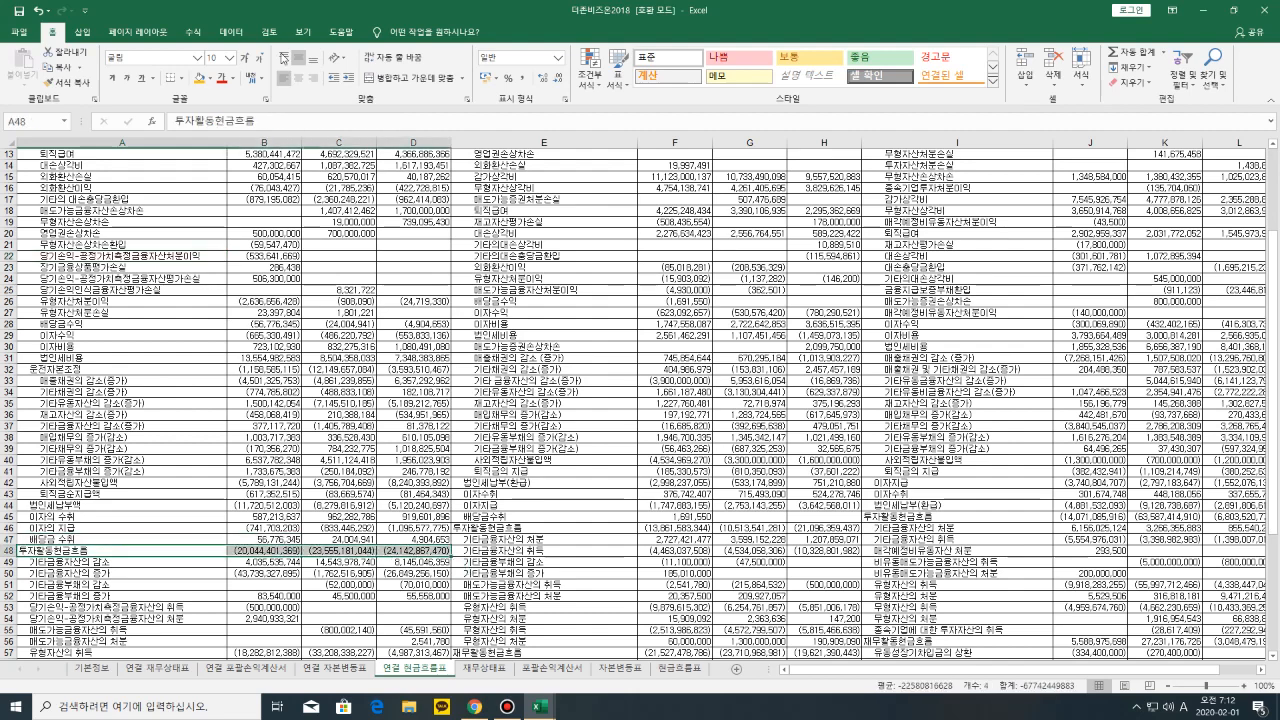
click(211, 81)
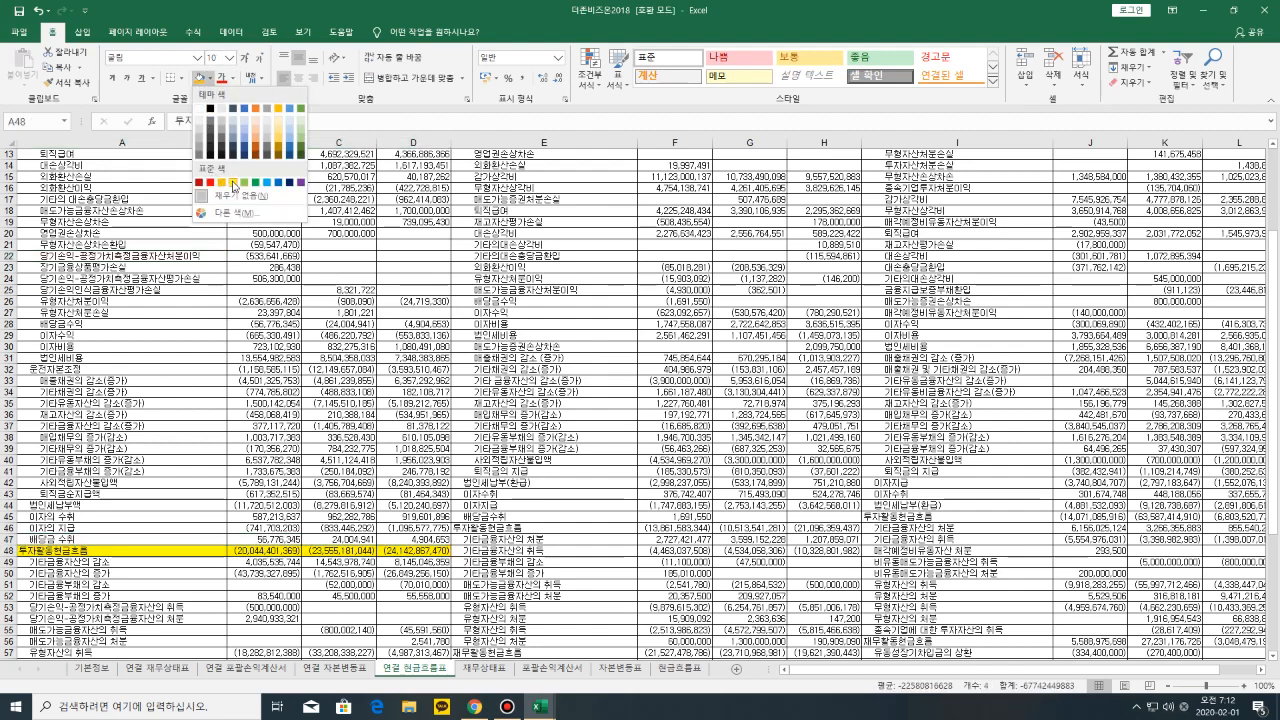
click(232, 183)
Fill the 재무활동현금흐름 cells A61:D61 of the 2018 block yellow
scroll(204, 436, down, 6)
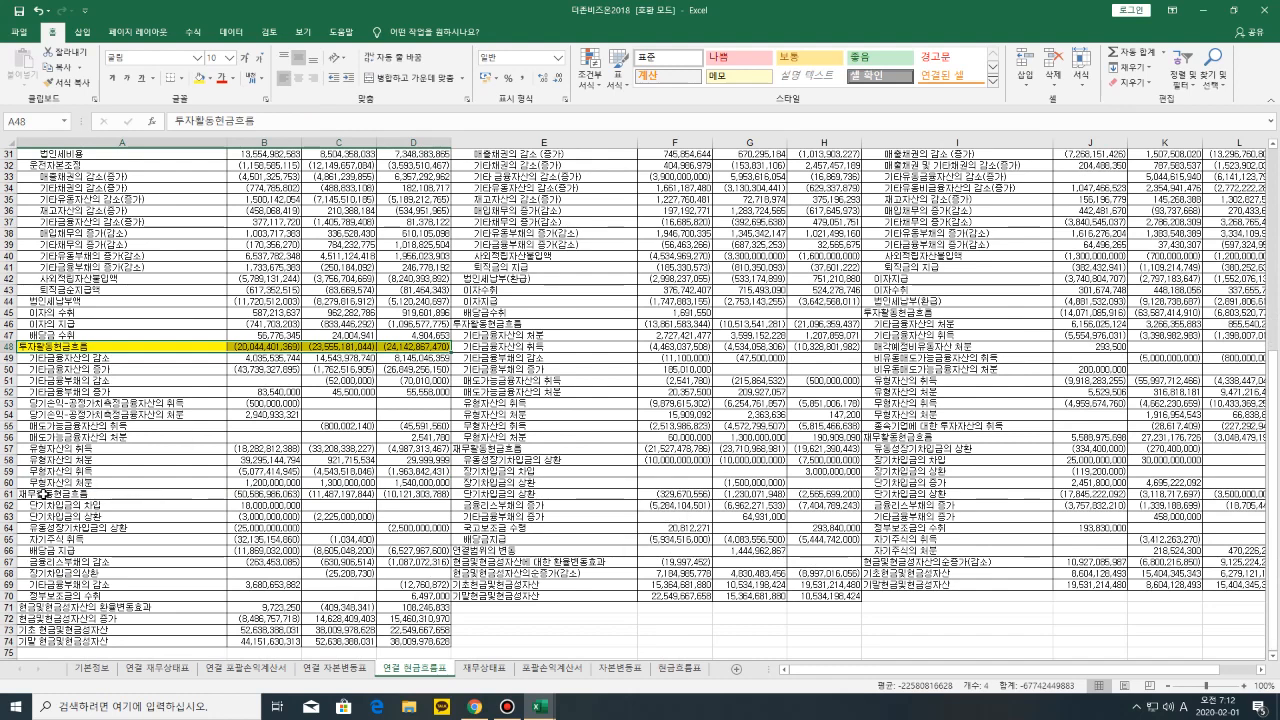
drag(42, 494, 389, 494)
click(395, 494)
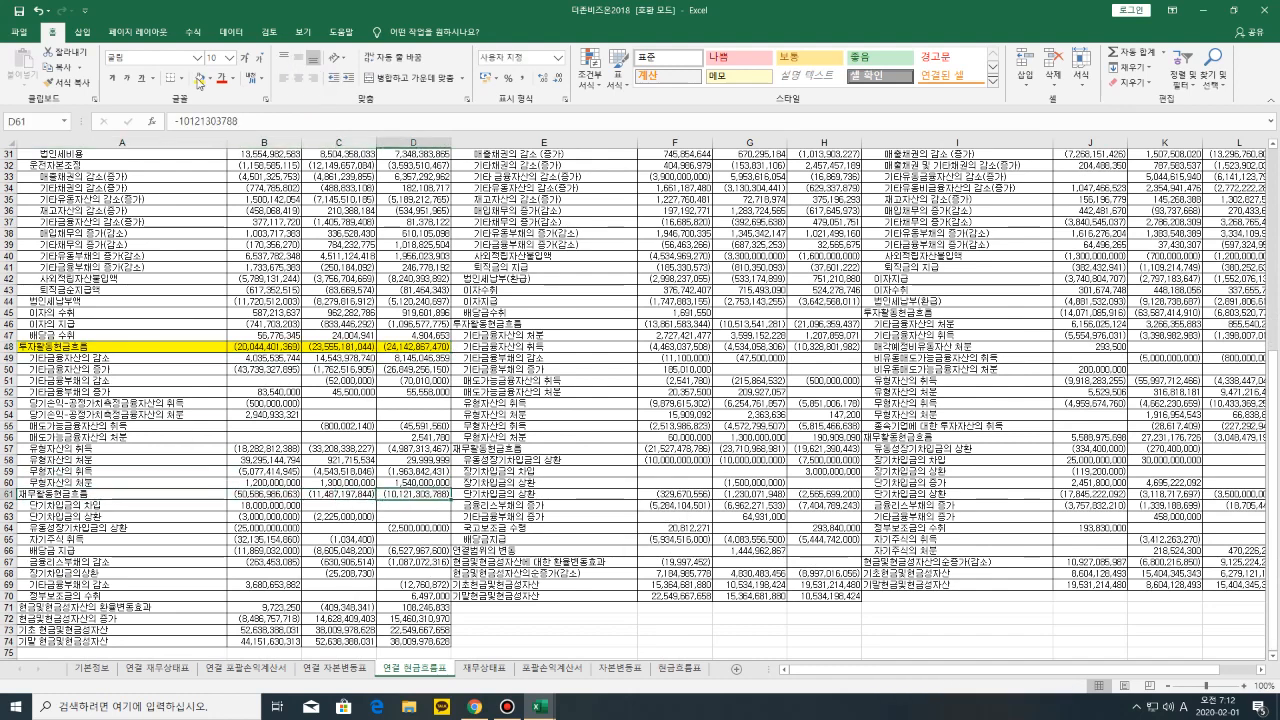
click(200, 80)
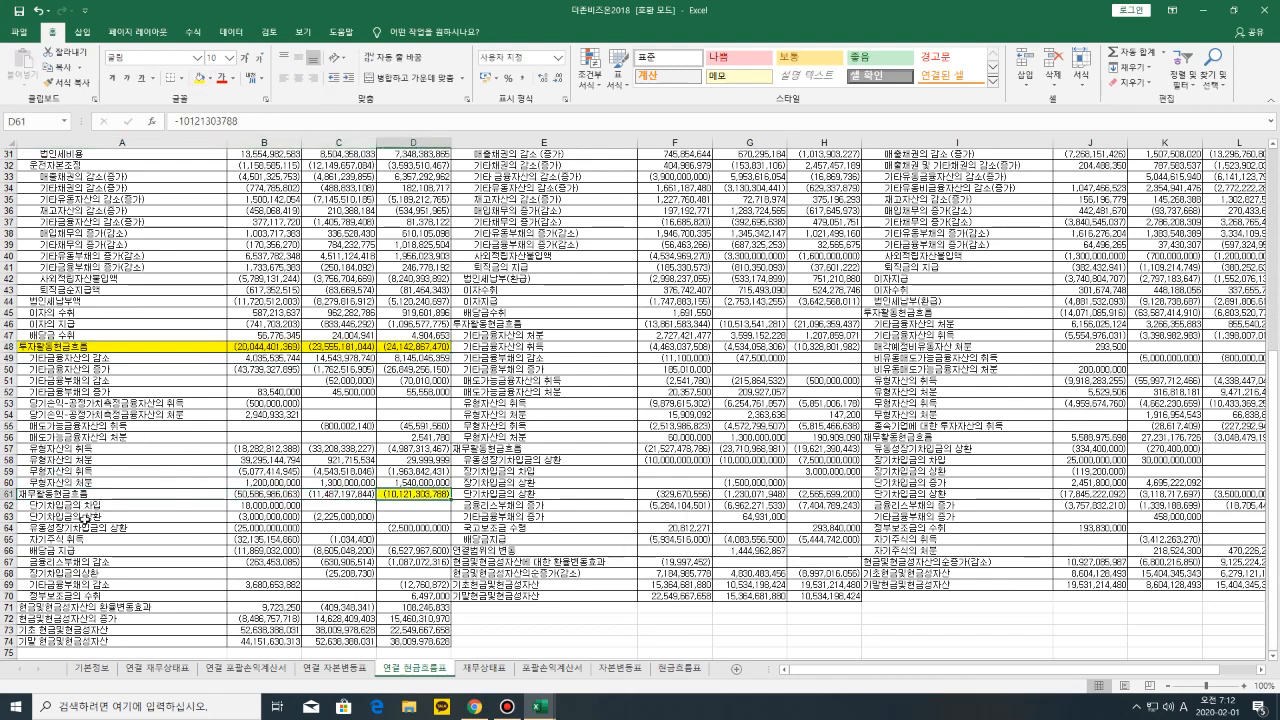
drag(90, 494, 380, 498)
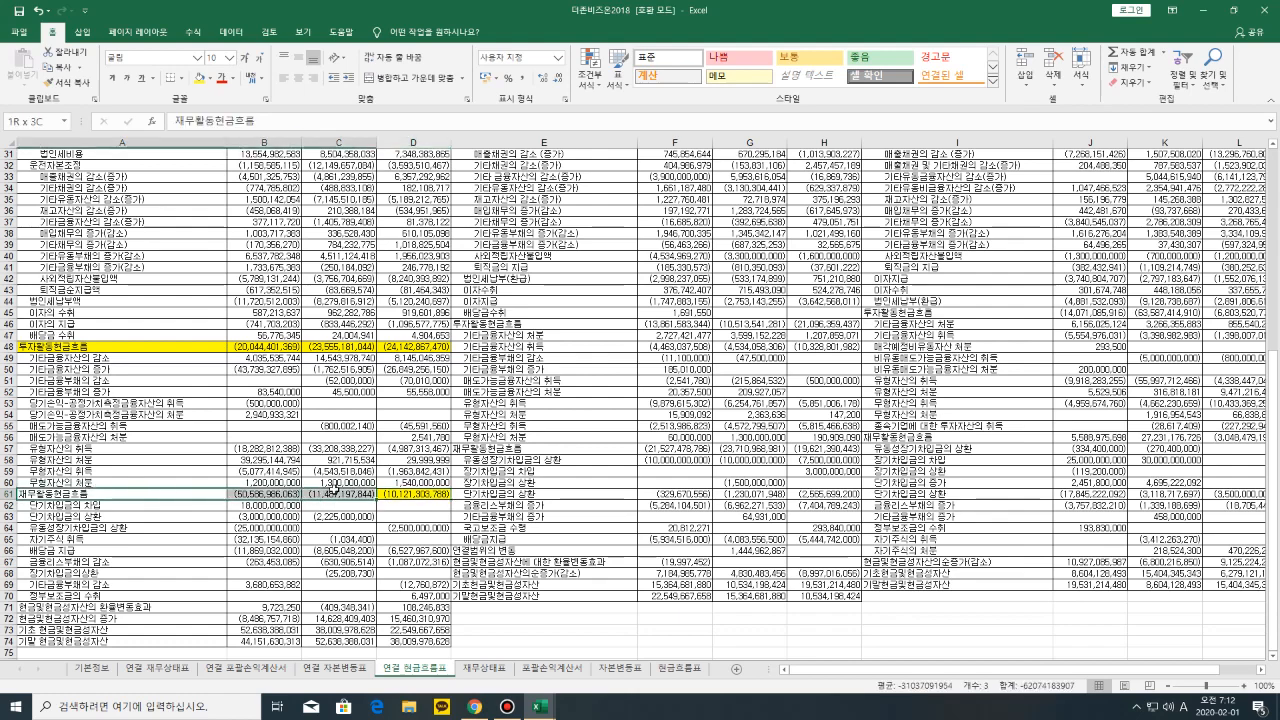
click(200, 80)
Fill the 2015 block's 투자활동현금흐름 cells E46:H46 and 재무활동현금흐름 cells E57:H57 yellow
scroll(713, 380, up, 2)
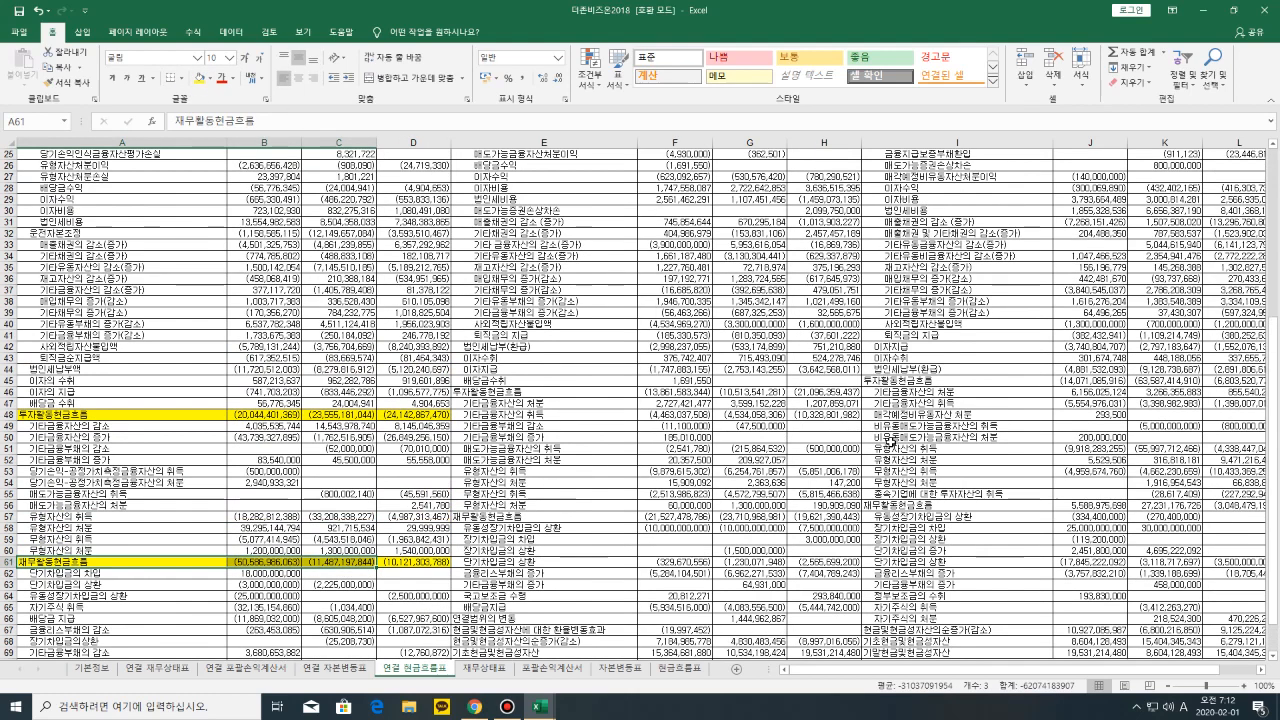
drag(606, 391, 862, 393)
click(200, 79)
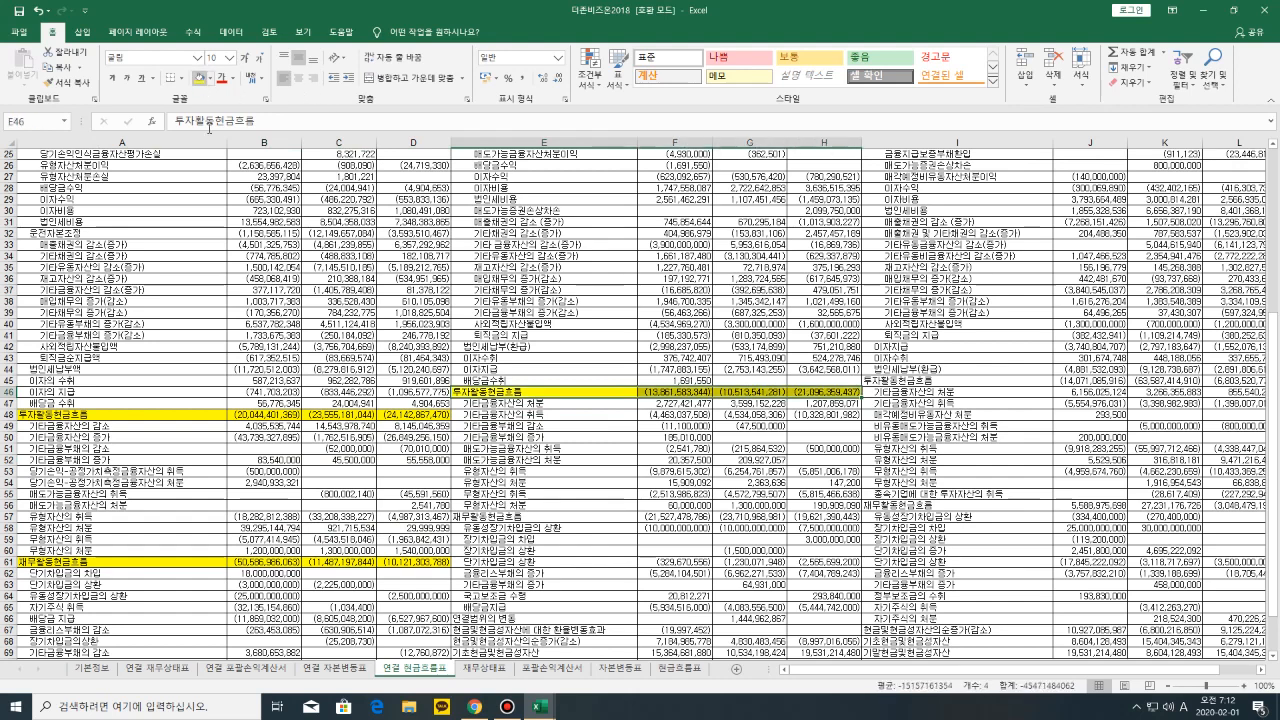
drag(467, 515, 864, 517)
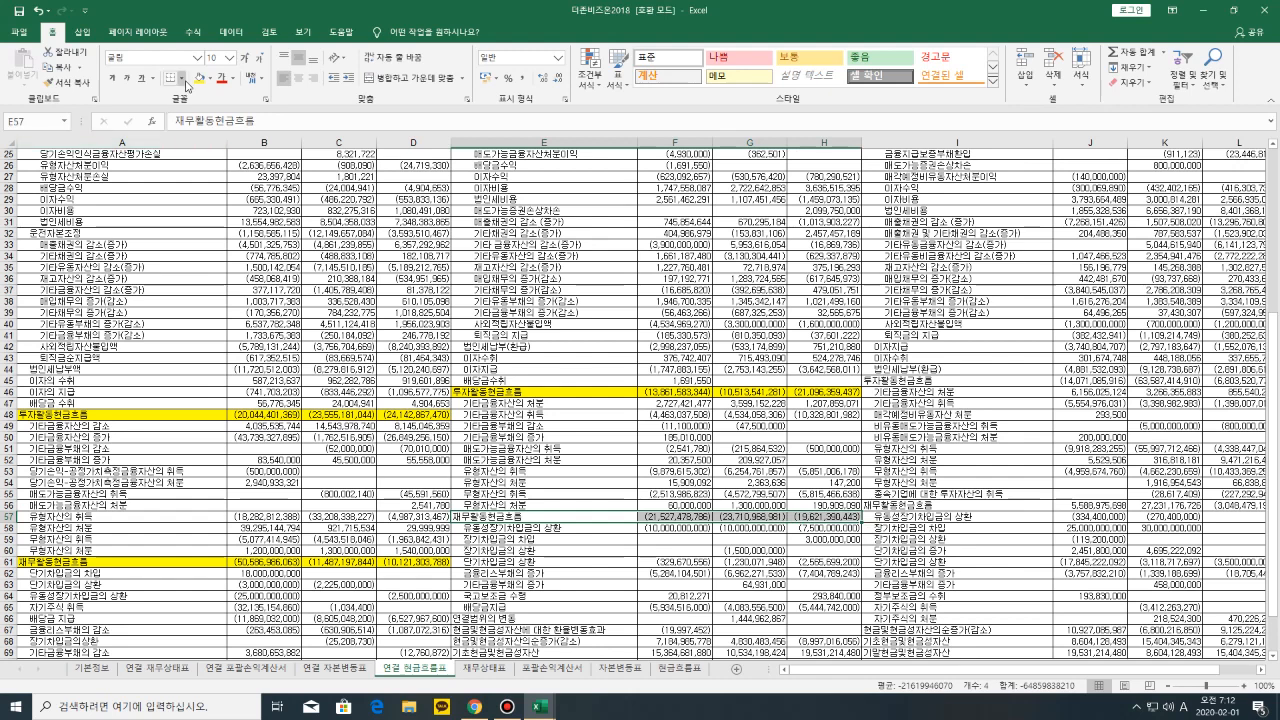
click(202, 79)
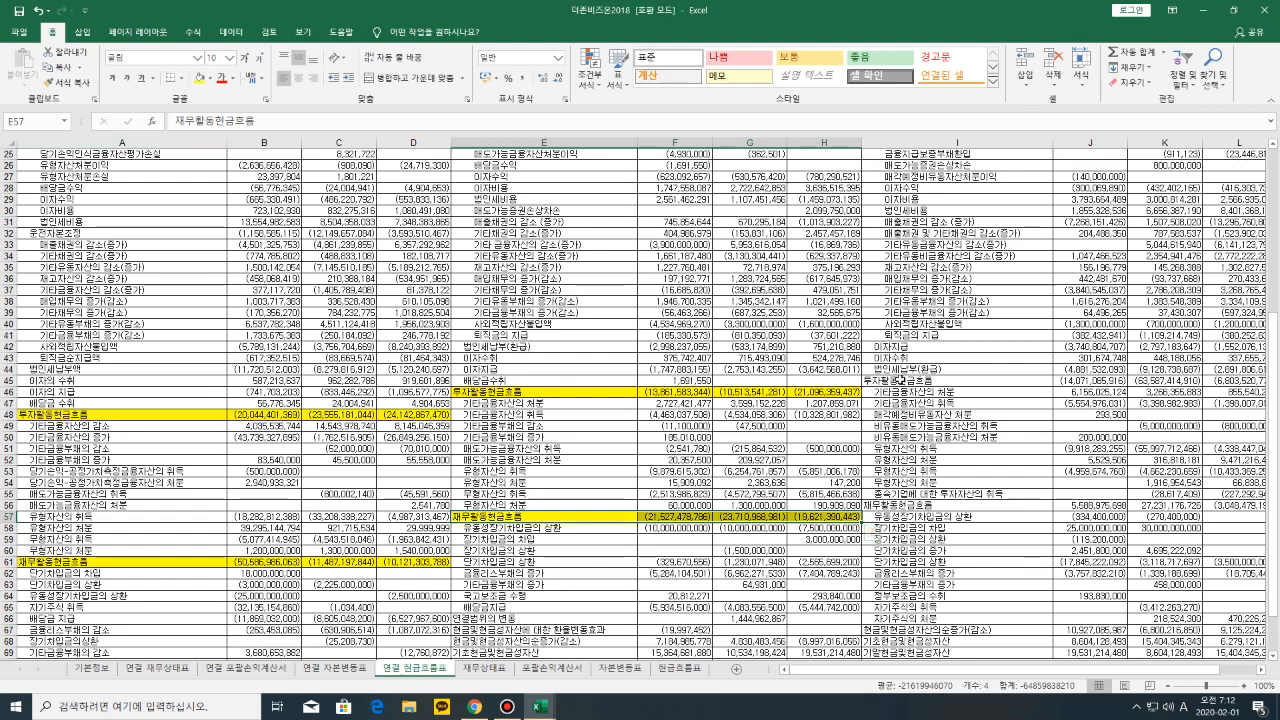
Fill the 2012 block's 투자활동현금흐름 cells I45:L45 and 재무활동현금흐름 cells I56:L56 yellow
drag(900, 380, 1245, 380)
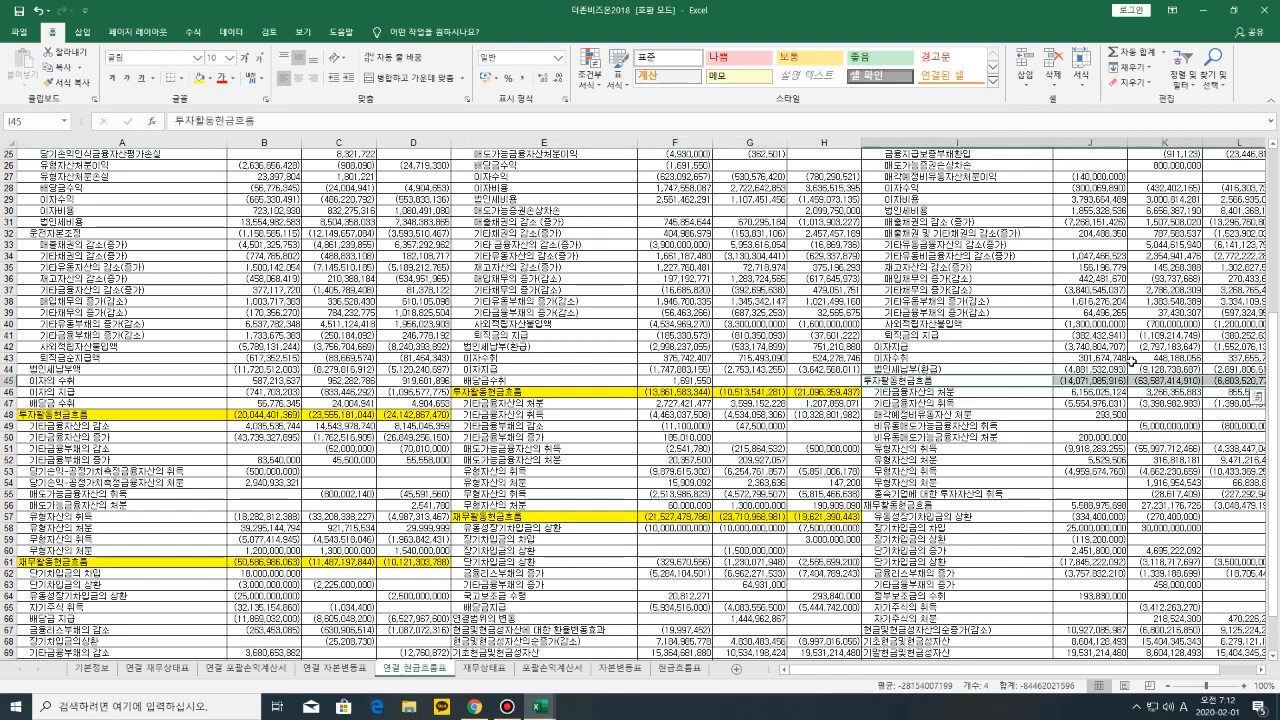
click(202, 79)
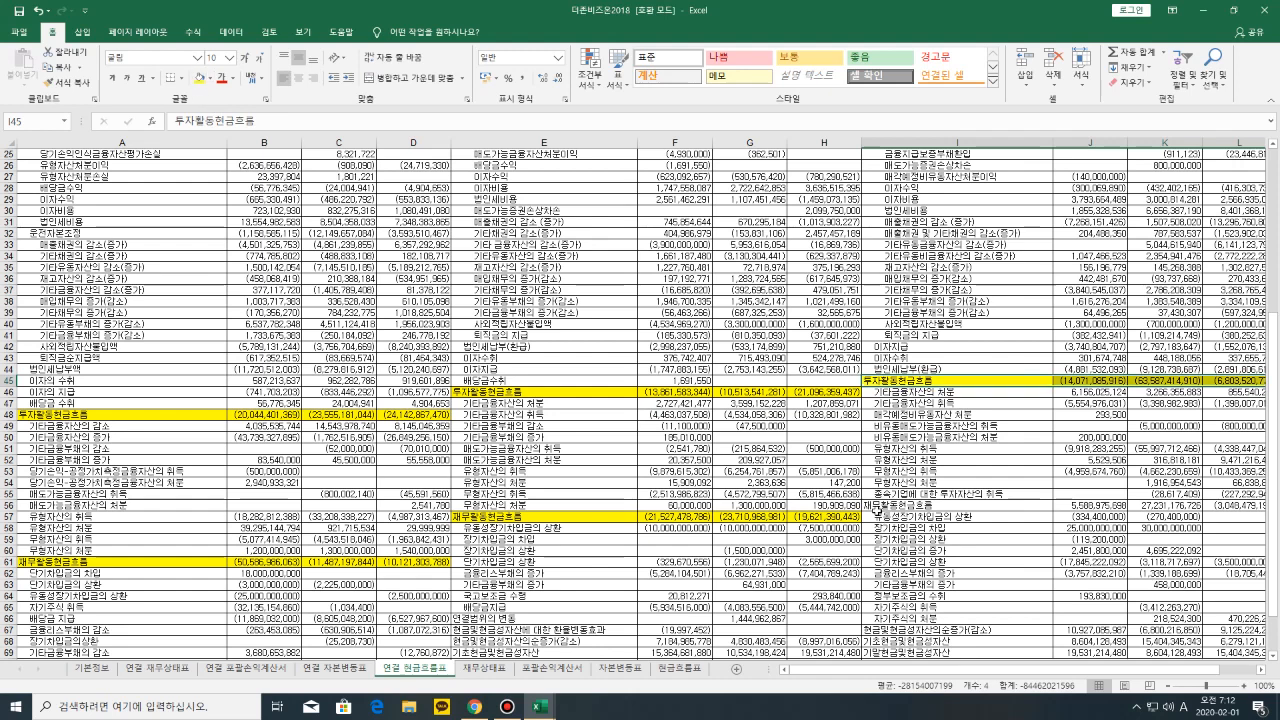
drag(905, 506, 1242, 510)
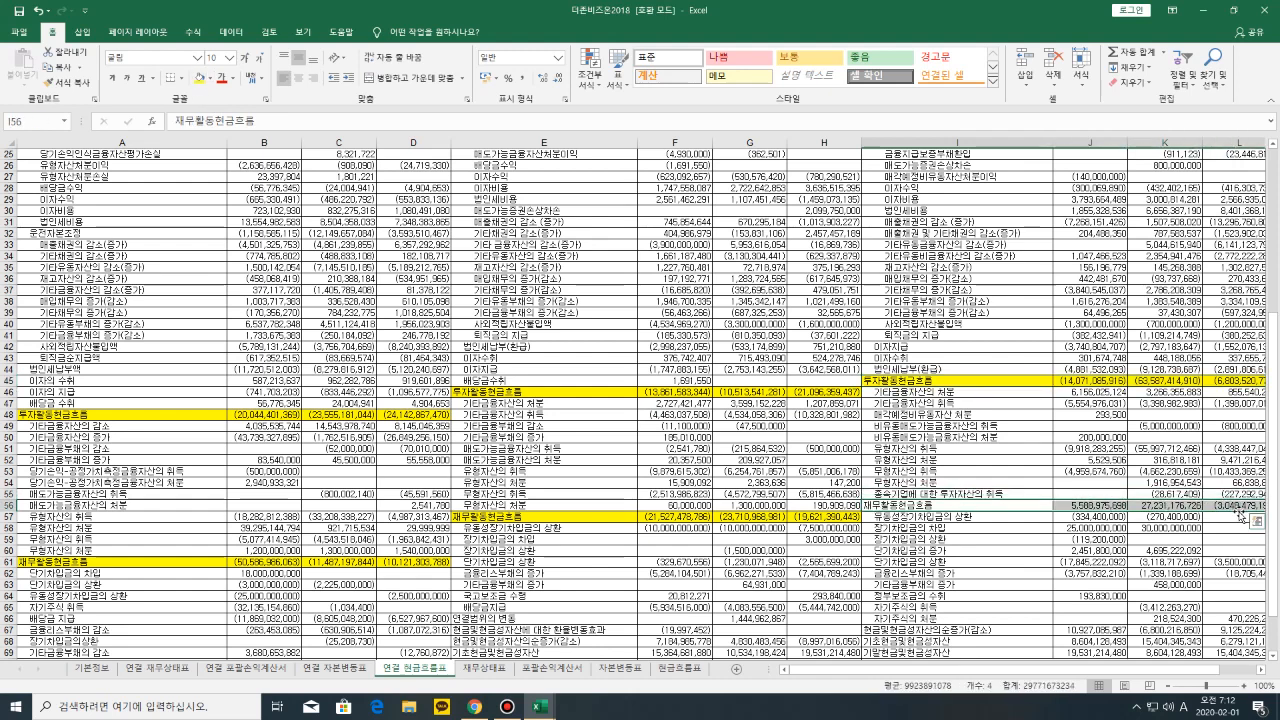
click(199, 78)
Narrow the account-name columns A, E and I so that all three cash flow blocks fit on screen
scroll(704, 468, up, 7)
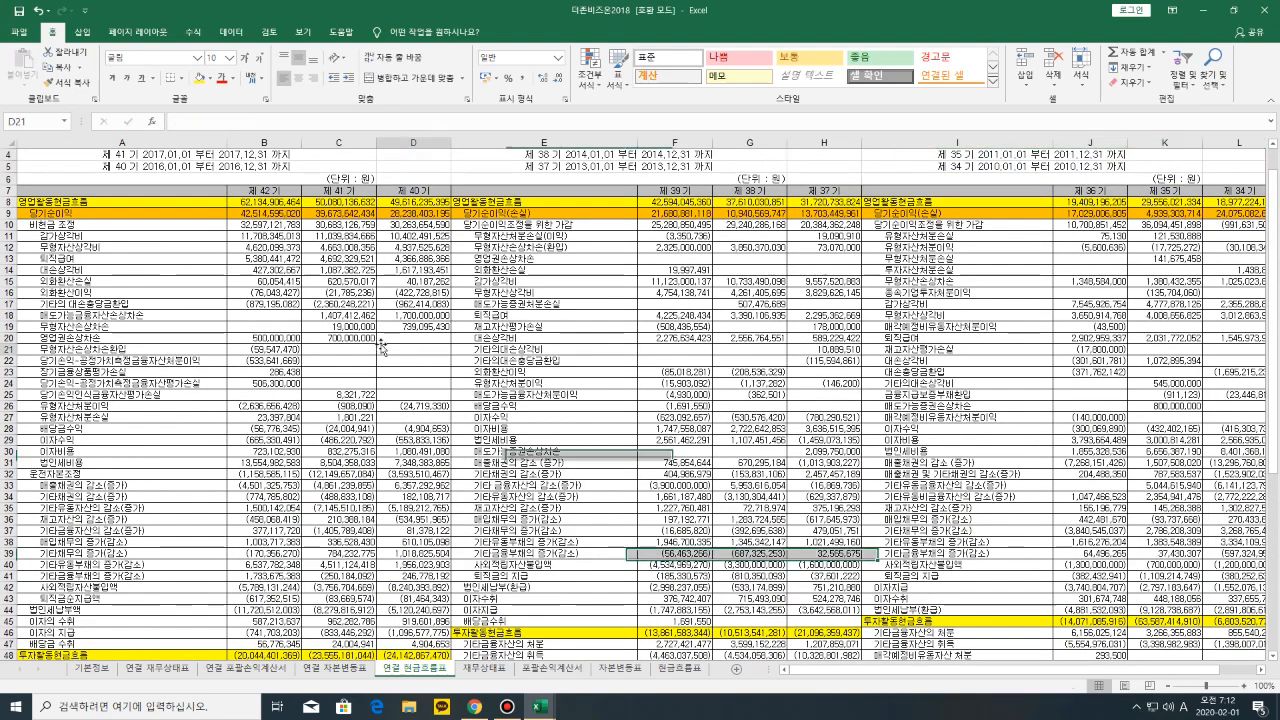
click(413, 348)
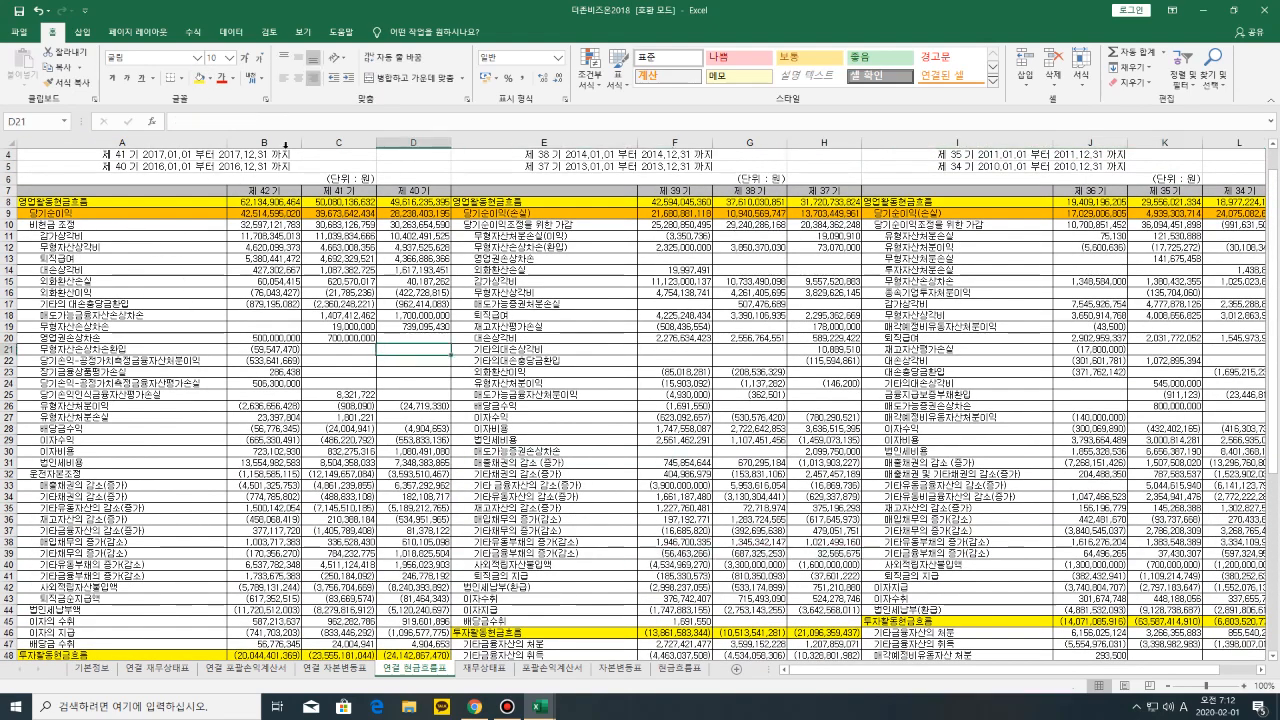
drag(226, 144, 193, 140)
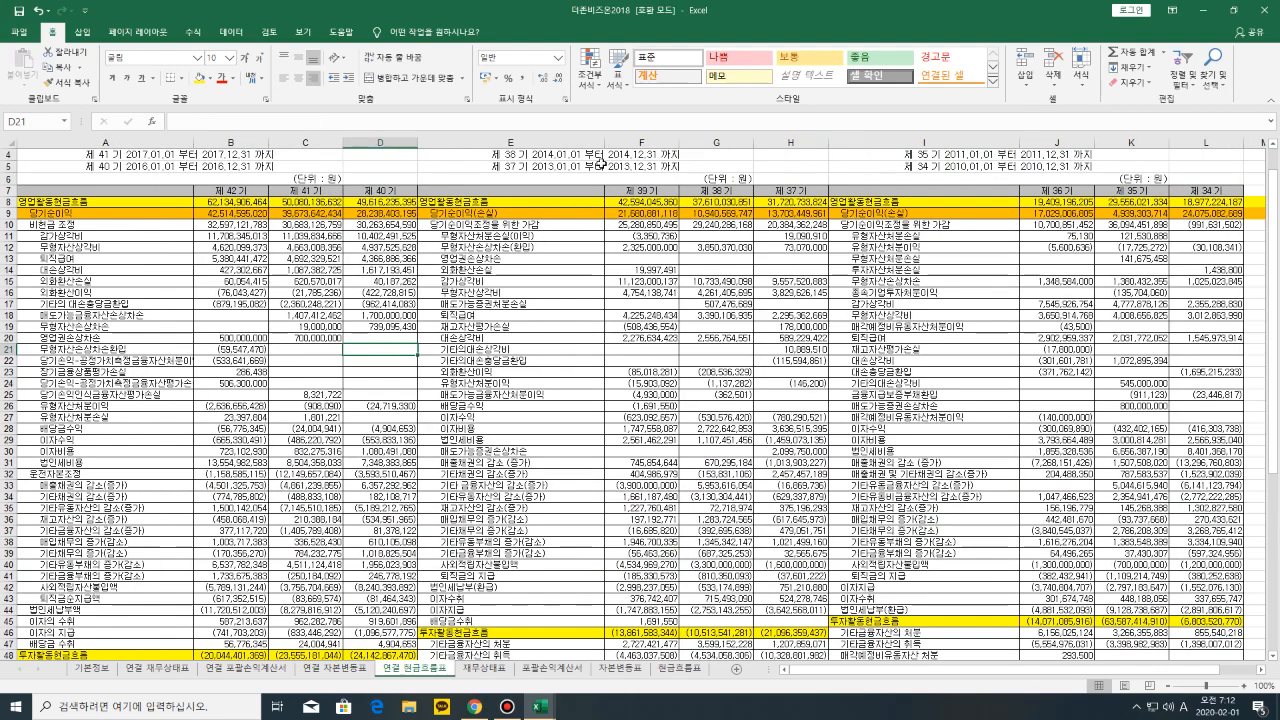
drag(604, 144, 482, 144)
click(500, 155)
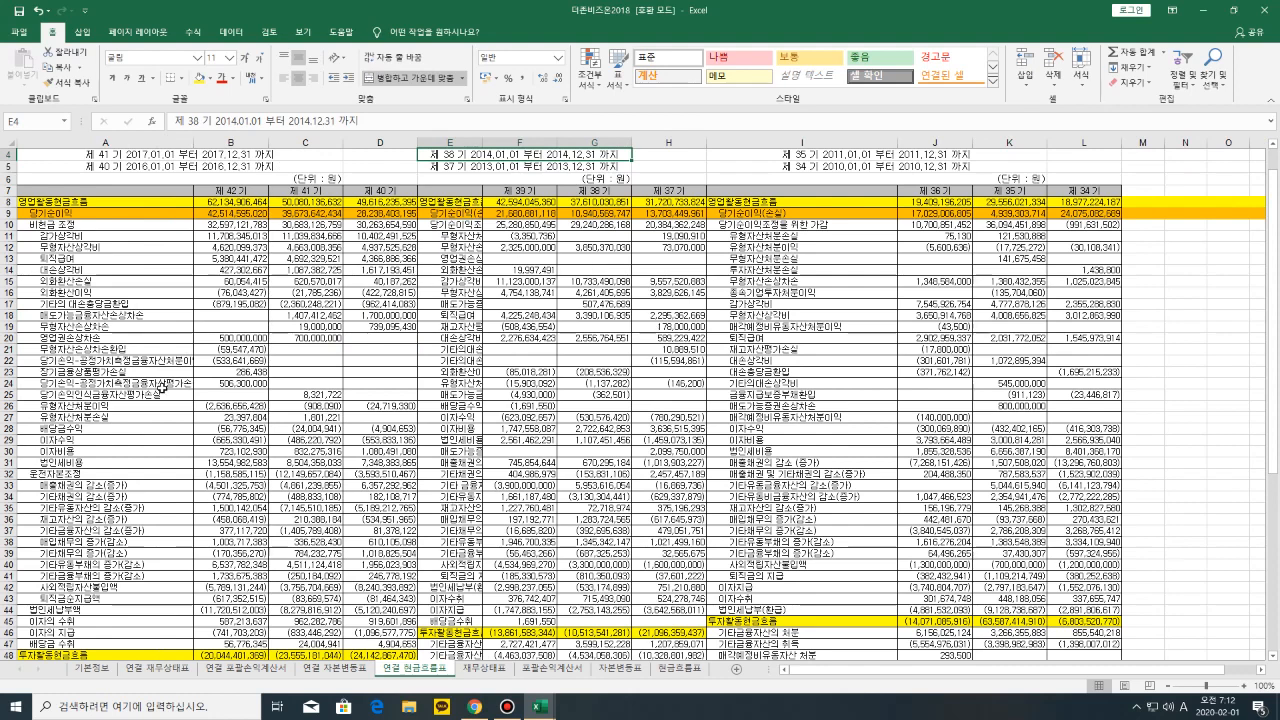
drag(482, 143, 498, 143)
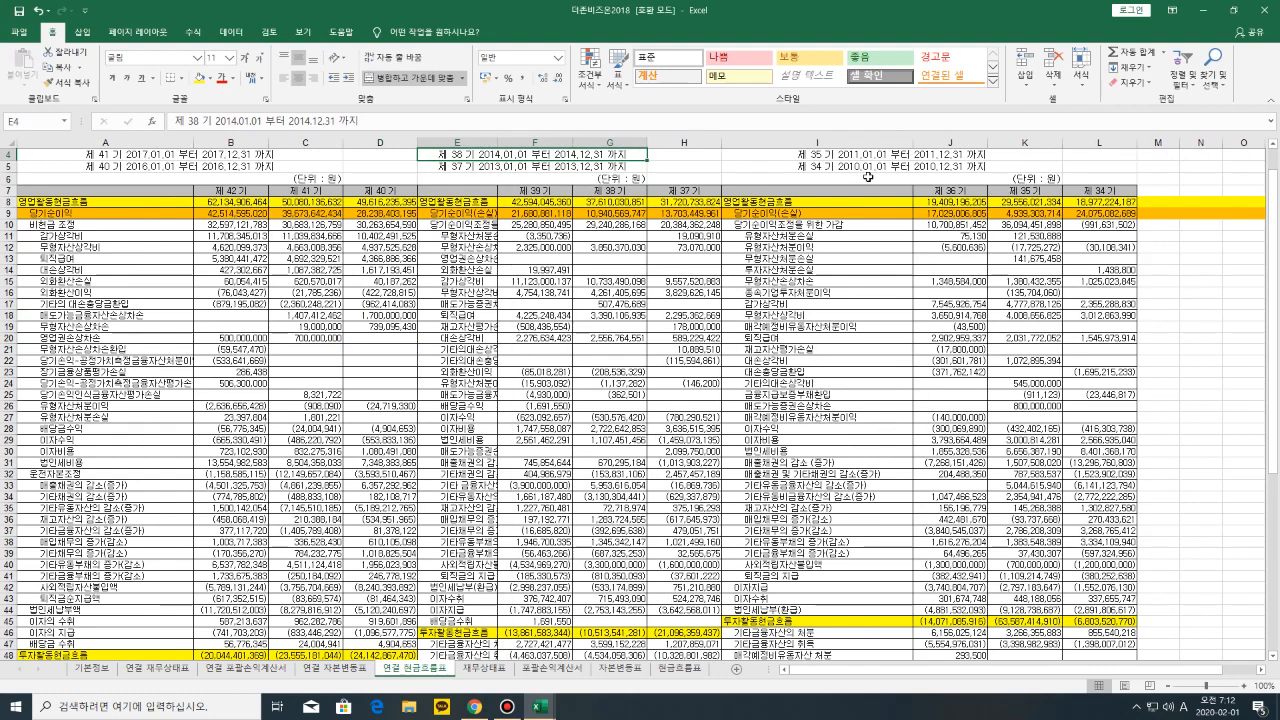
drag(916, 140, 851, 140)
drag(193, 142, 141, 144)
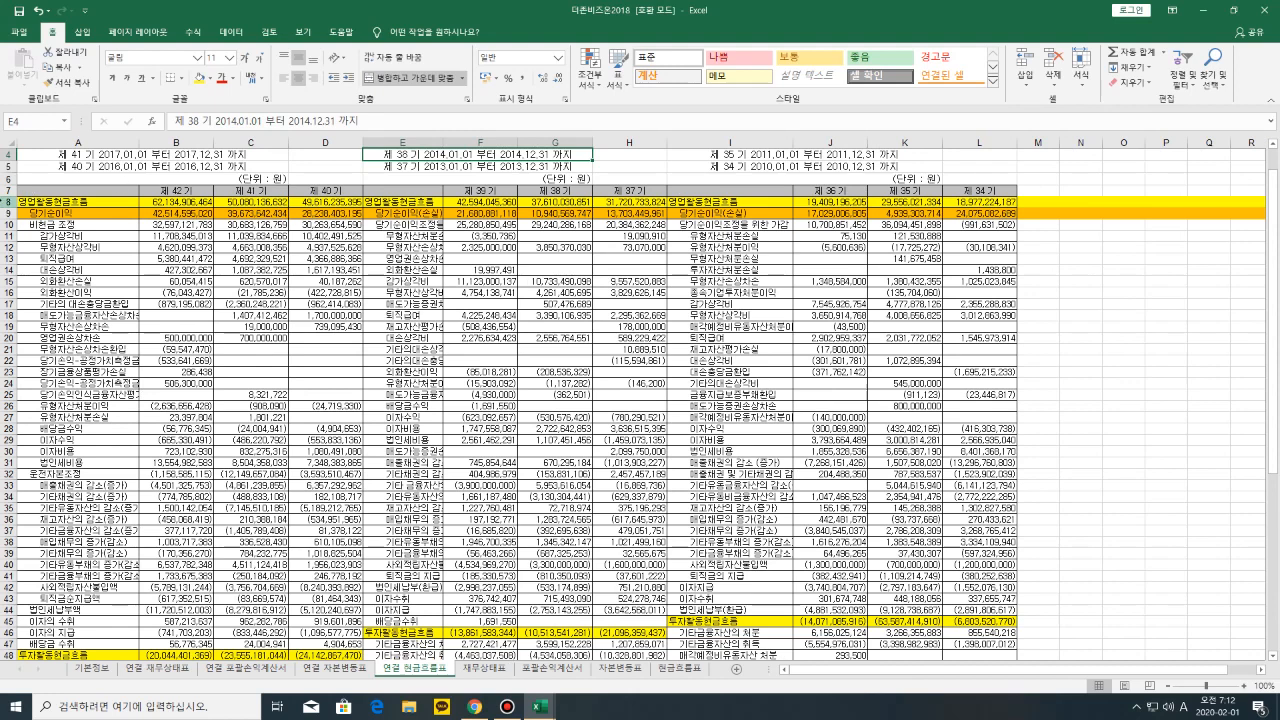
Make the 영업활동현금흐름 and 당기순이익 rows (rows 8 and 9) bold and increase their row height
click(8, 201)
click(115, 79)
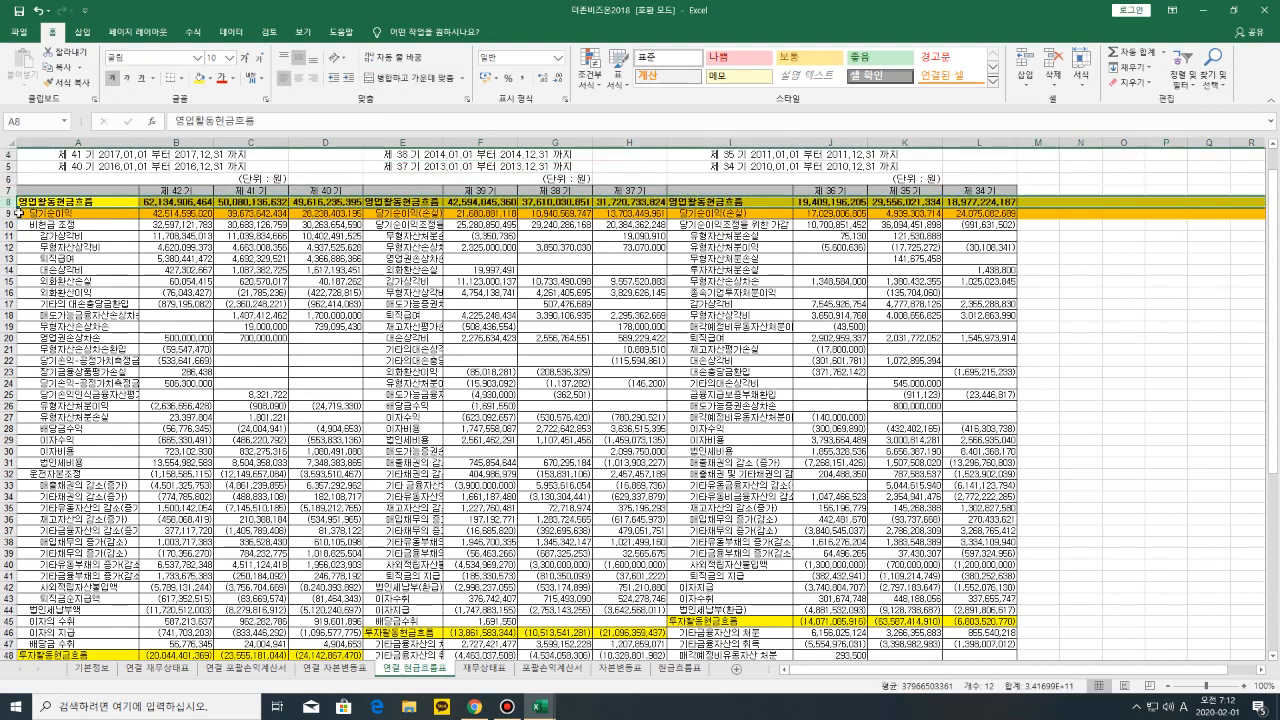
click(8, 213)
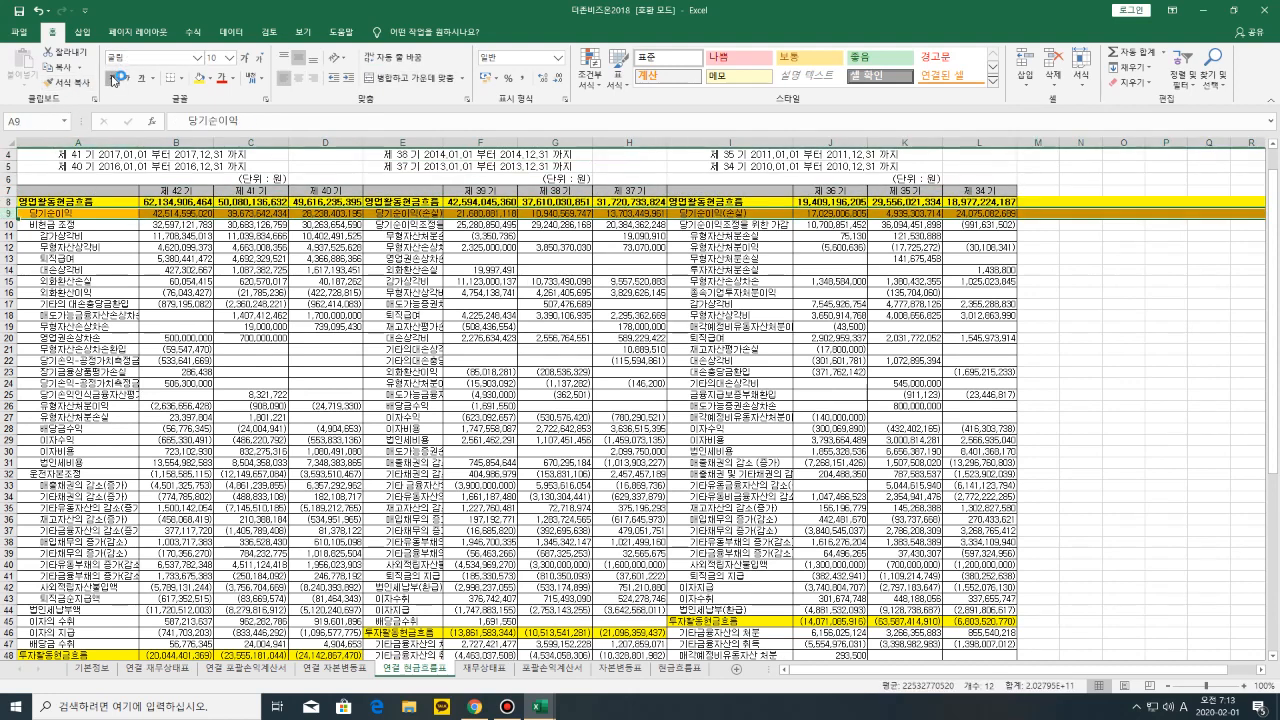
click(113, 78)
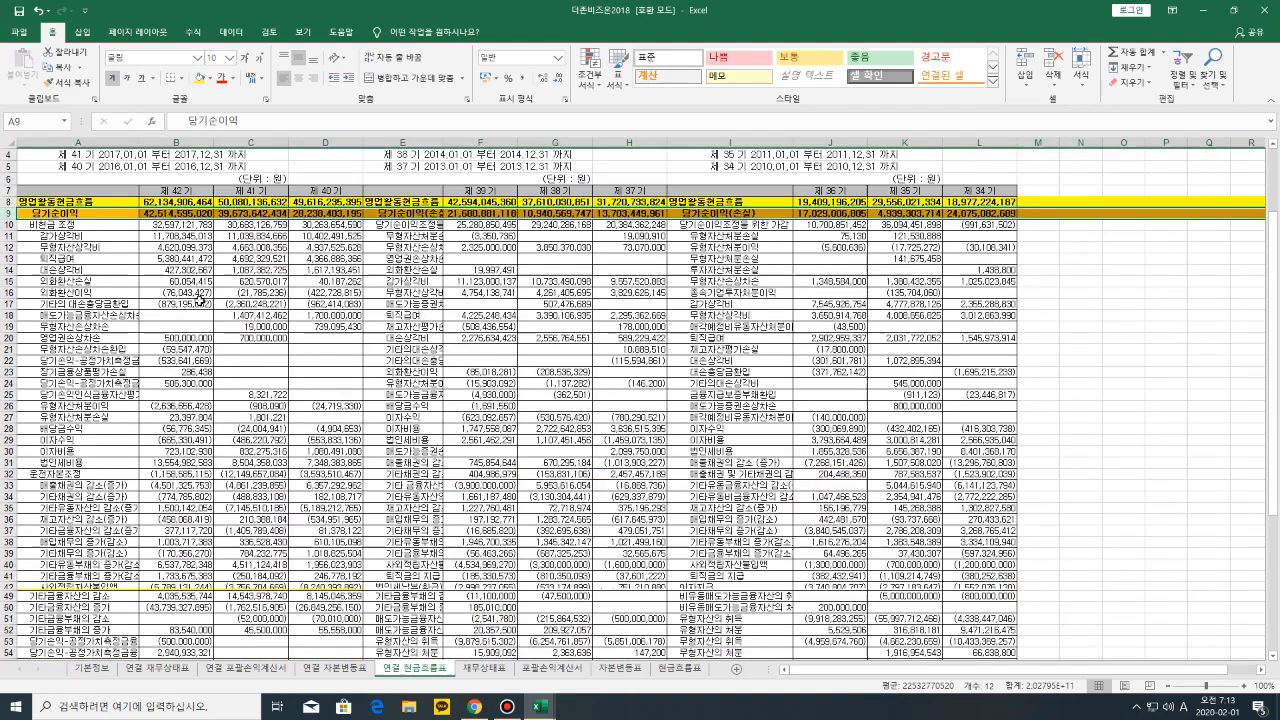
drag(13, 208, 8, 230)
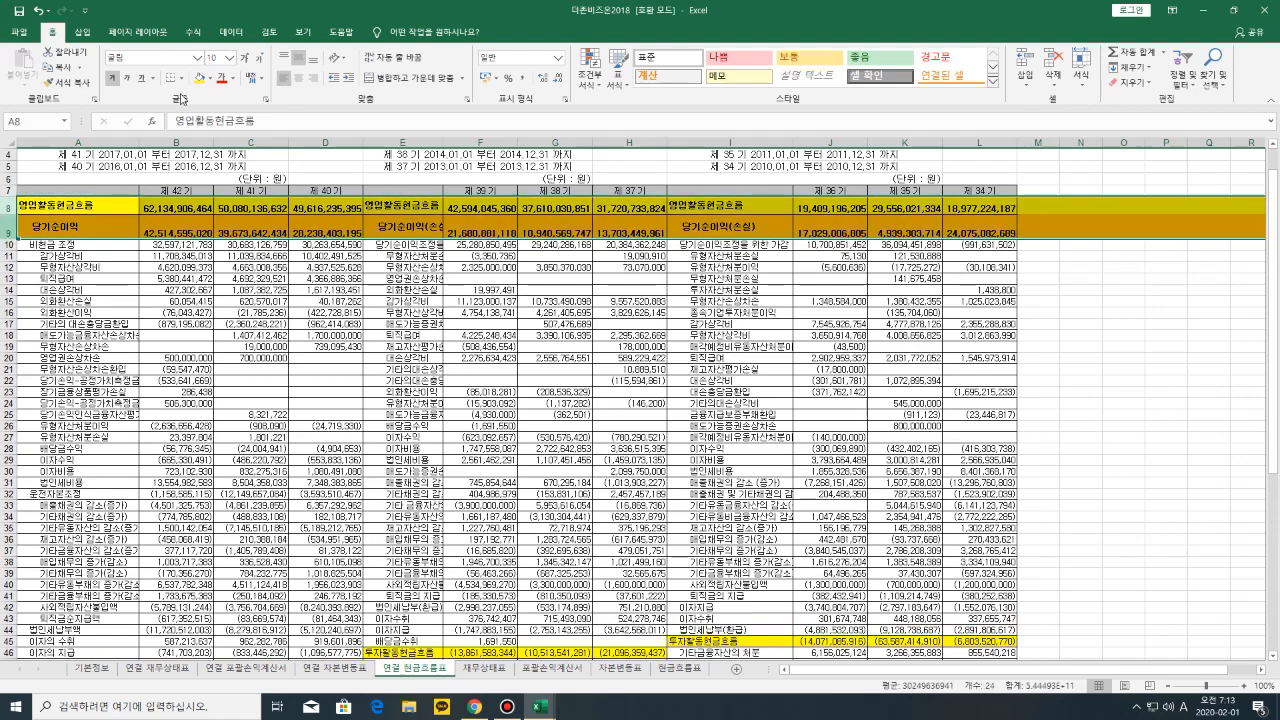
Set the font size of the 영업활동현금흐름 and 당기순이익 rows (rows 8 and 9) to 12
click(229, 58)
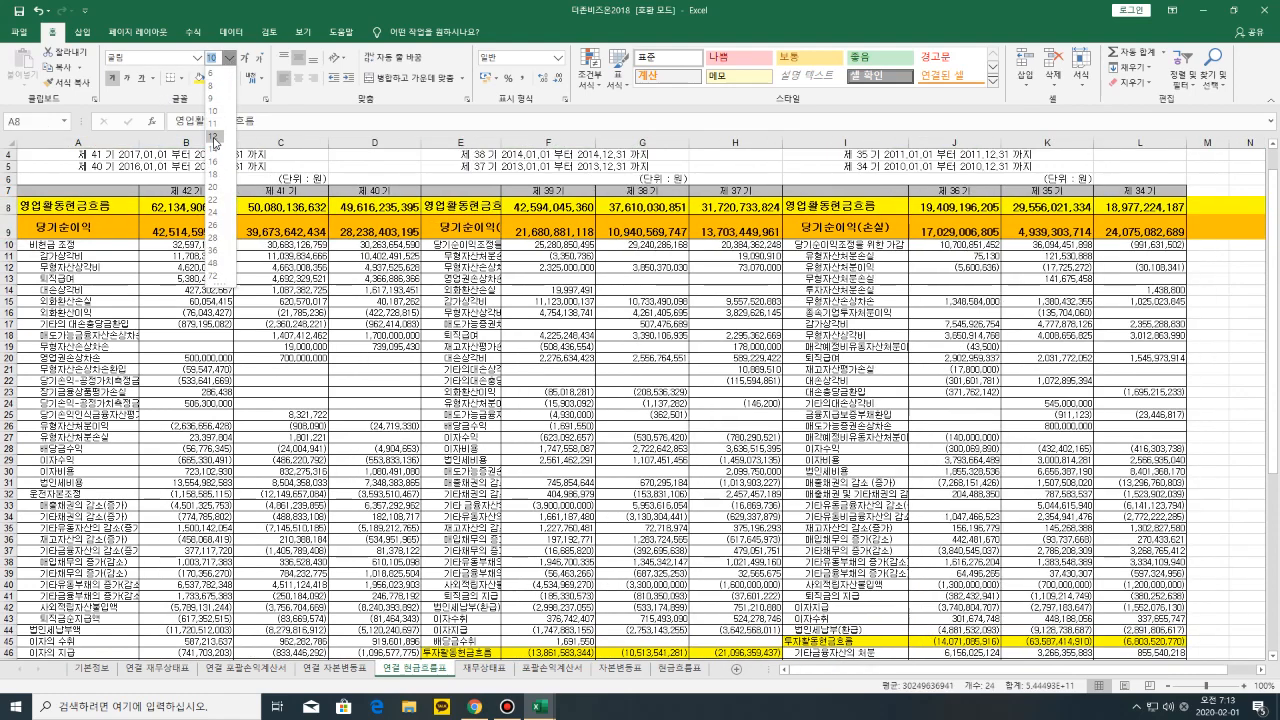
click(650, 380)
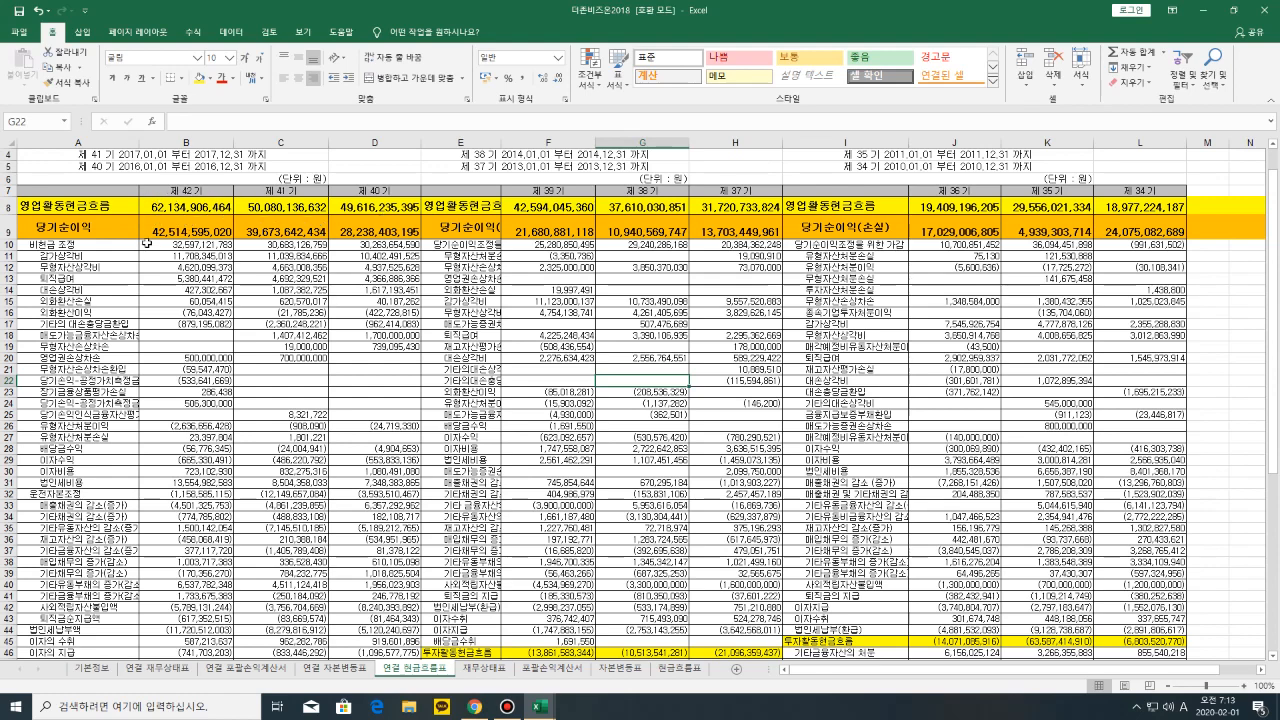
Review the combined 연결 현금흐름표 from the title rows down to the closing cash balances, comparing the highlighted rows across all periods
scroll(169, 219, down, 2)
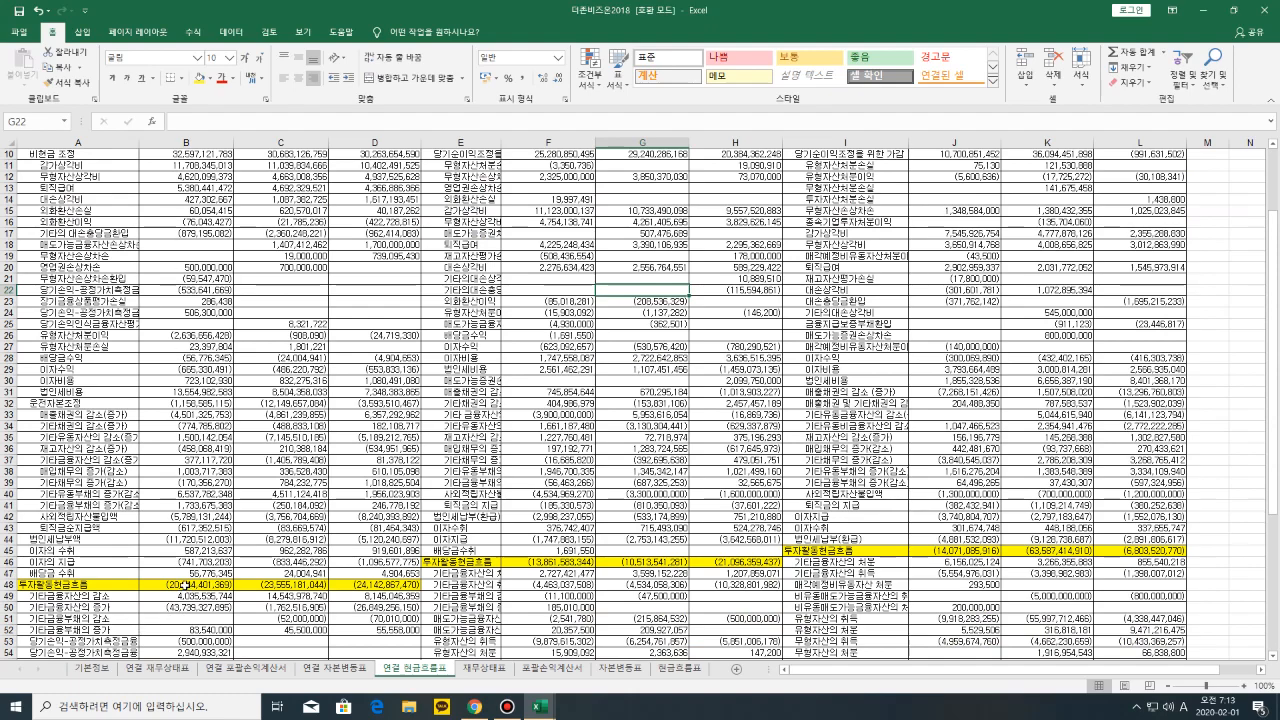
scroll(250, 165, up, 3)
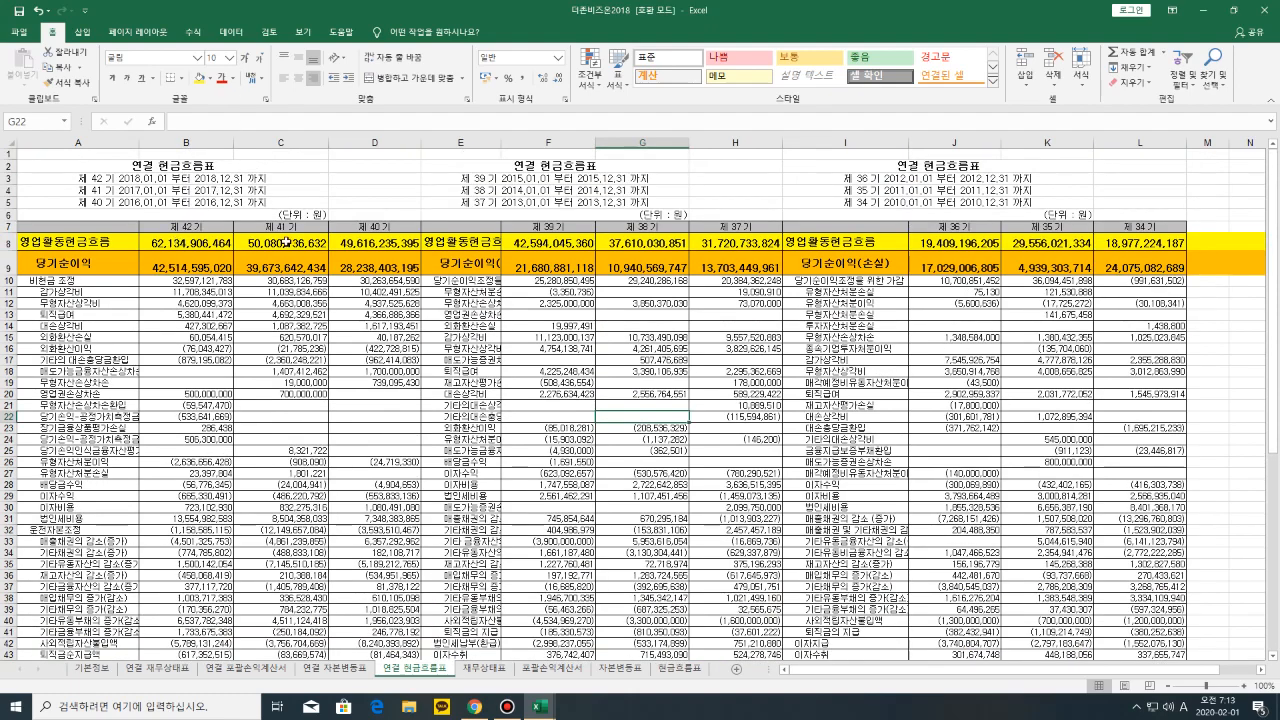
scroll(287, 241, down, 10)
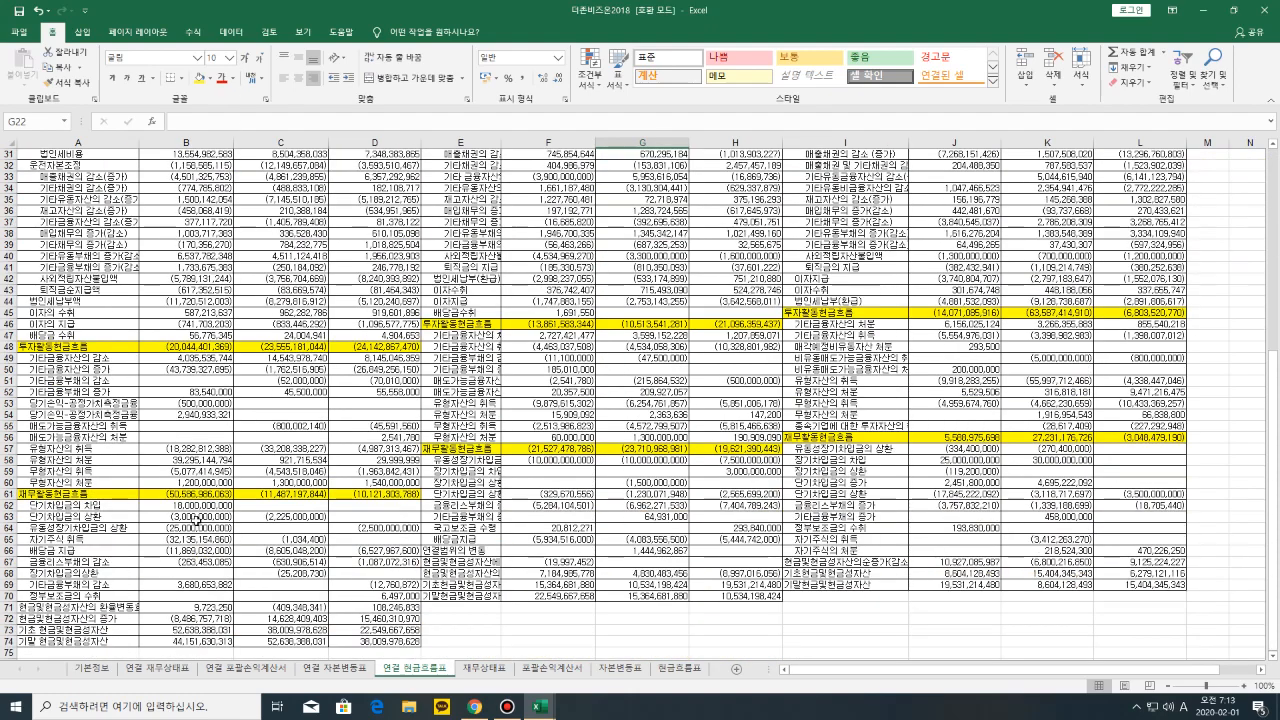
scroll(207, 281, up, 10)
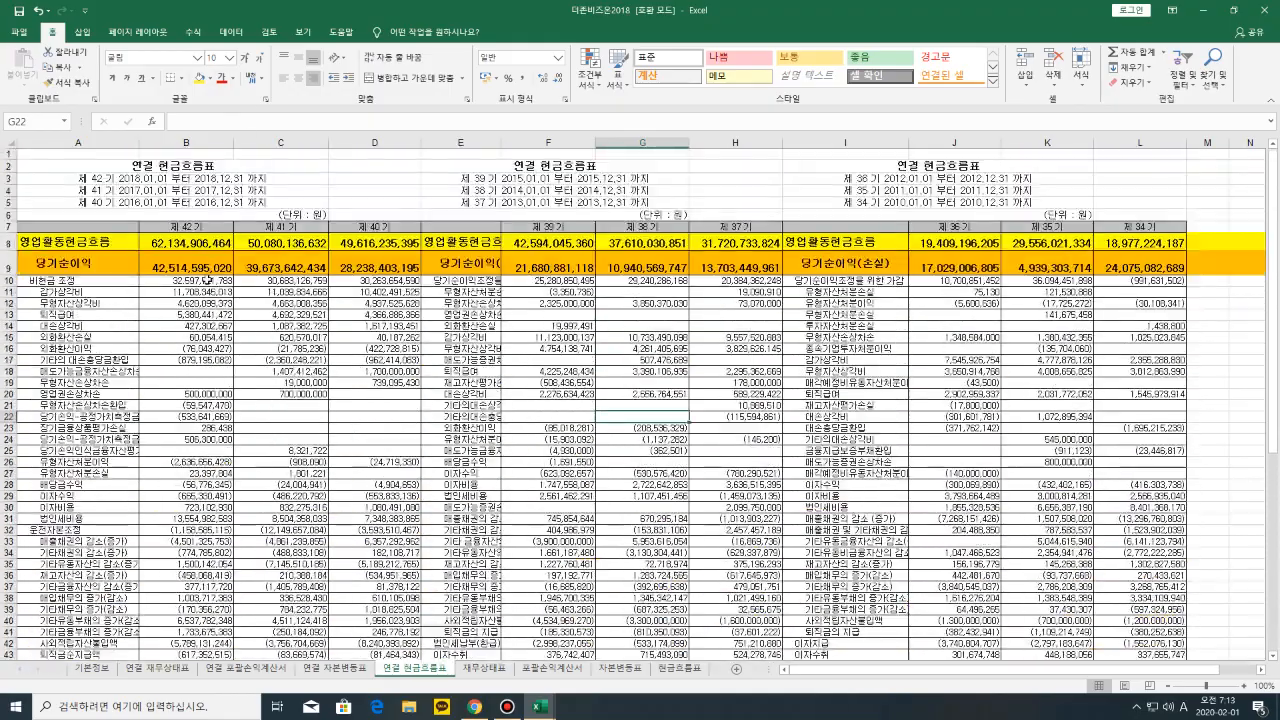
scroll(146, 478, down, 16)
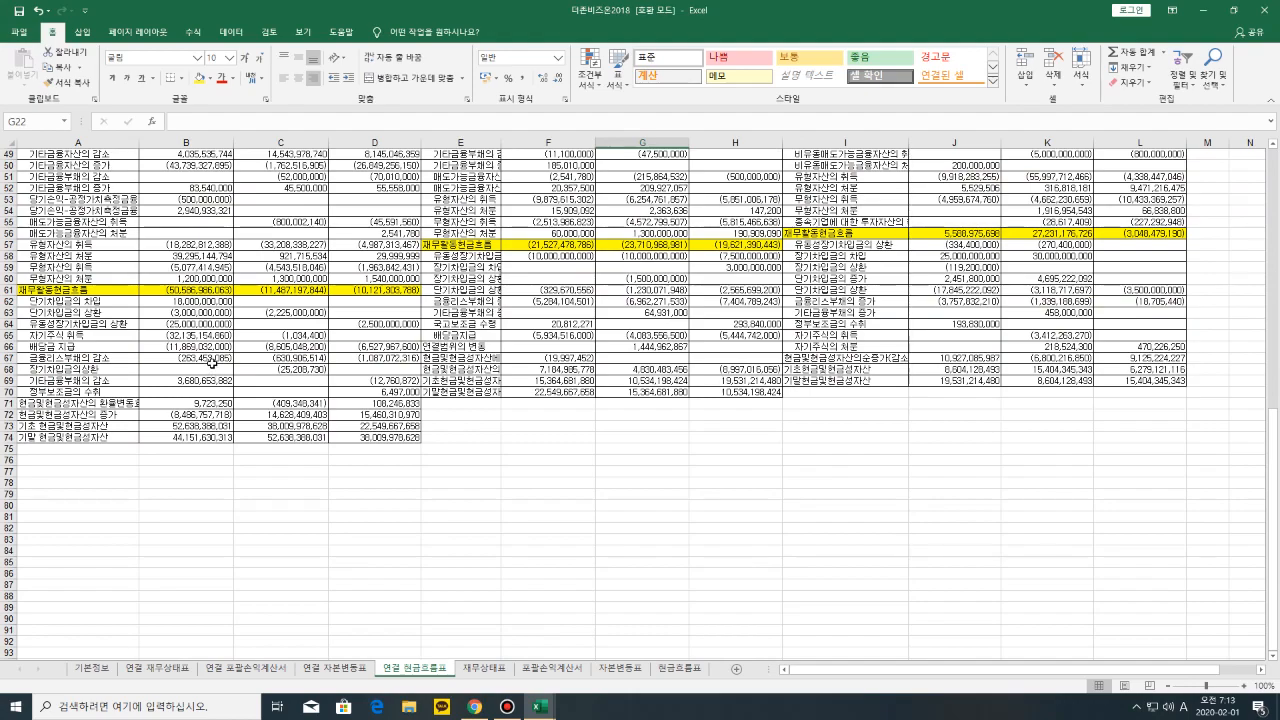
scroll(212, 362, up, 16)
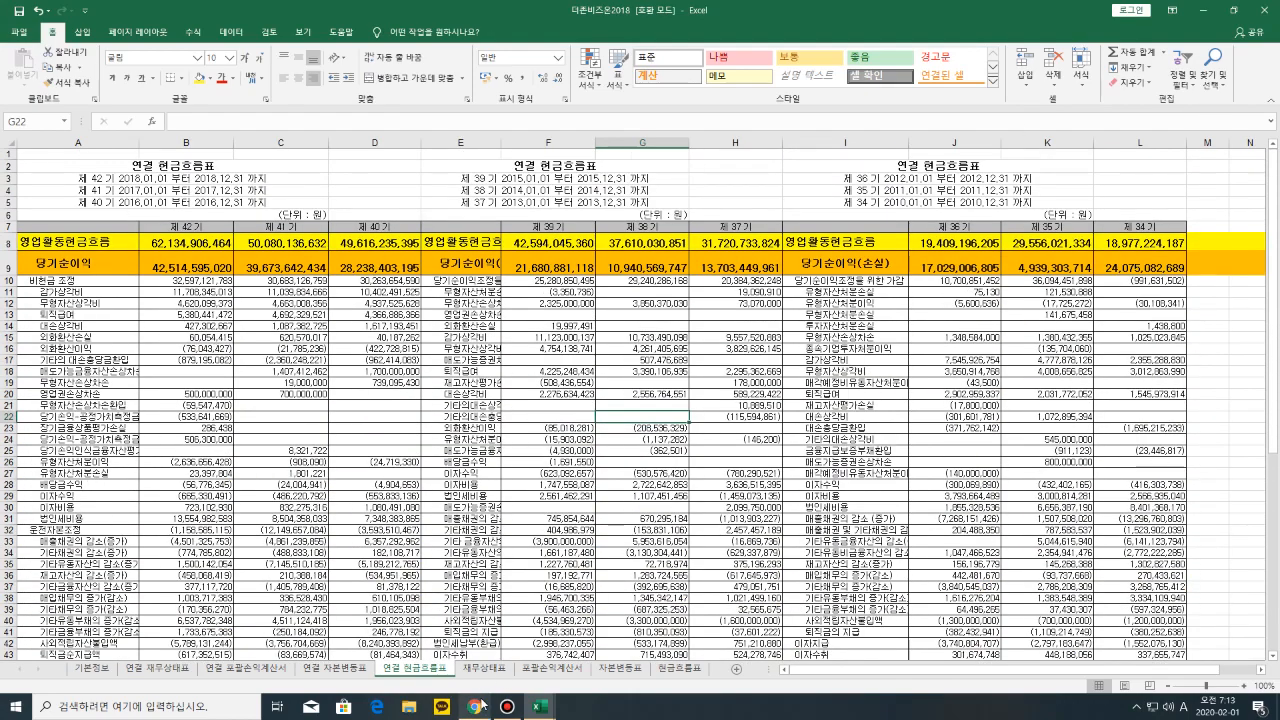
Open the 연결 재무상태표 sheet in the 2018 workbook and in the 더존2015 workbook, and copy columns A:D of the 2015 one
click(158, 668)
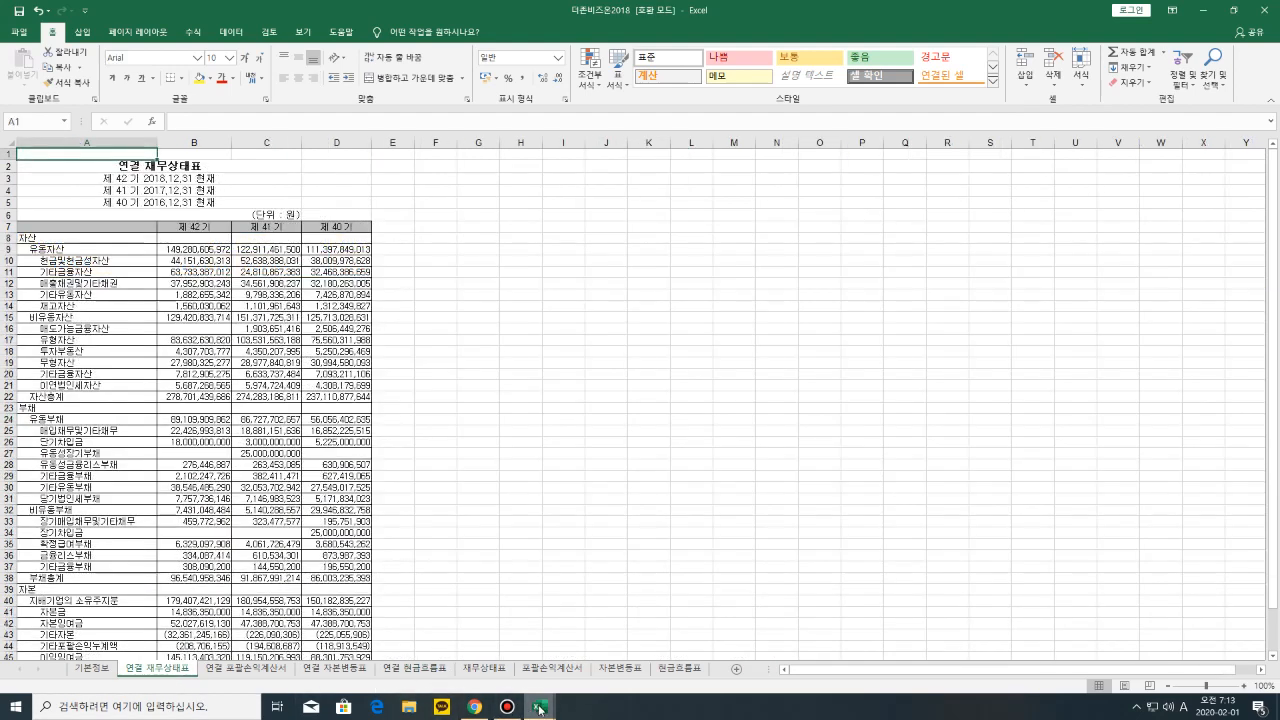
mouse_move(540, 707)
click(540, 655)
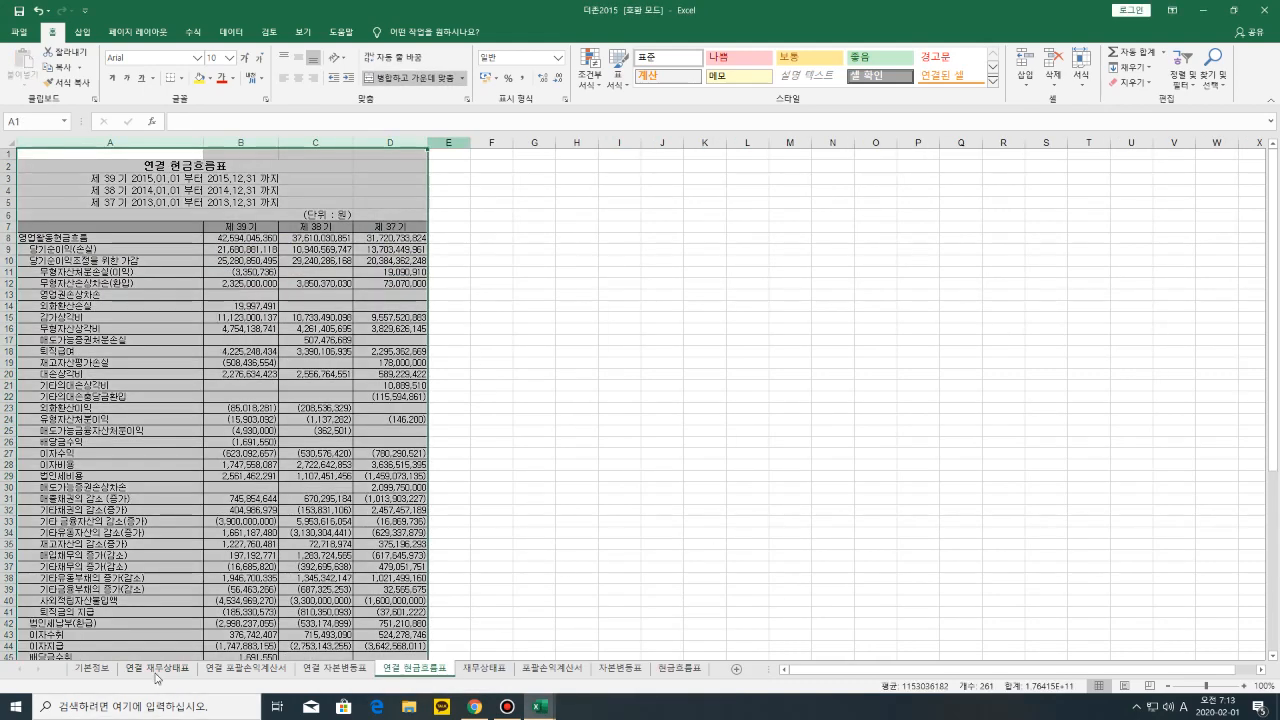
click(159, 672)
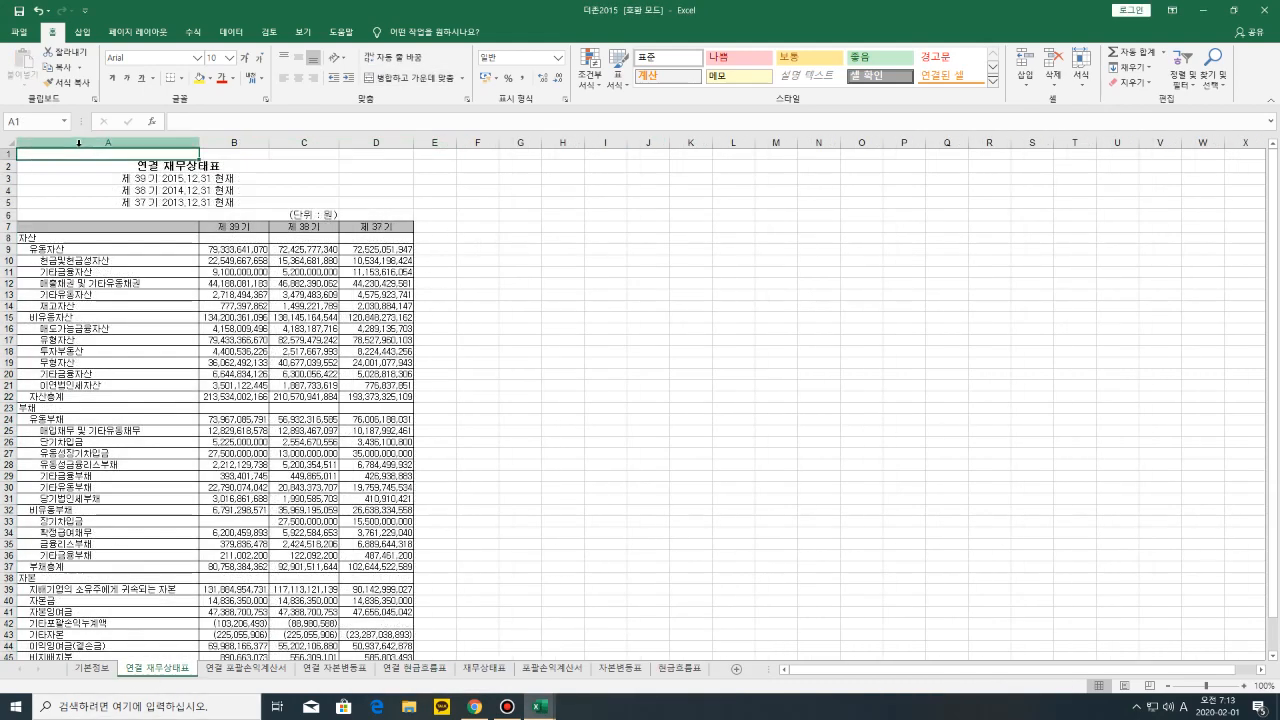
drag(80, 144, 372, 153)
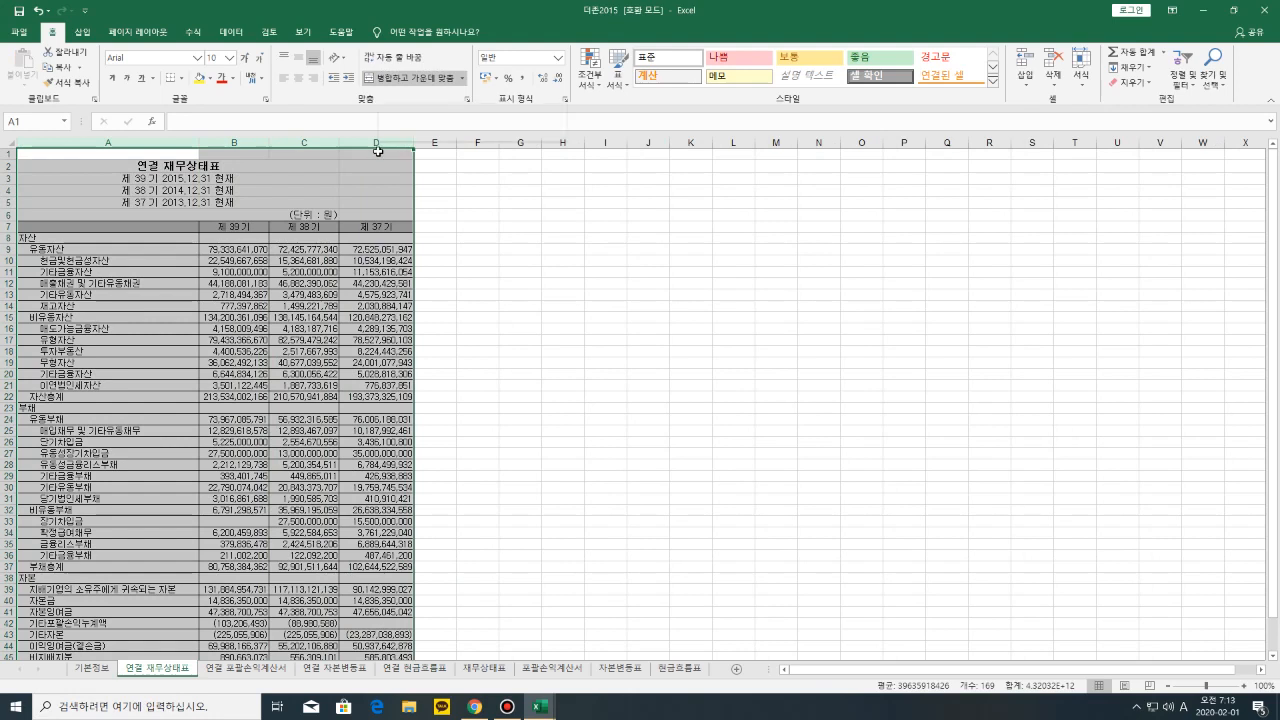
right_click(391, 162)
key(Escape)
right_click(391, 162)
click(427, 190)
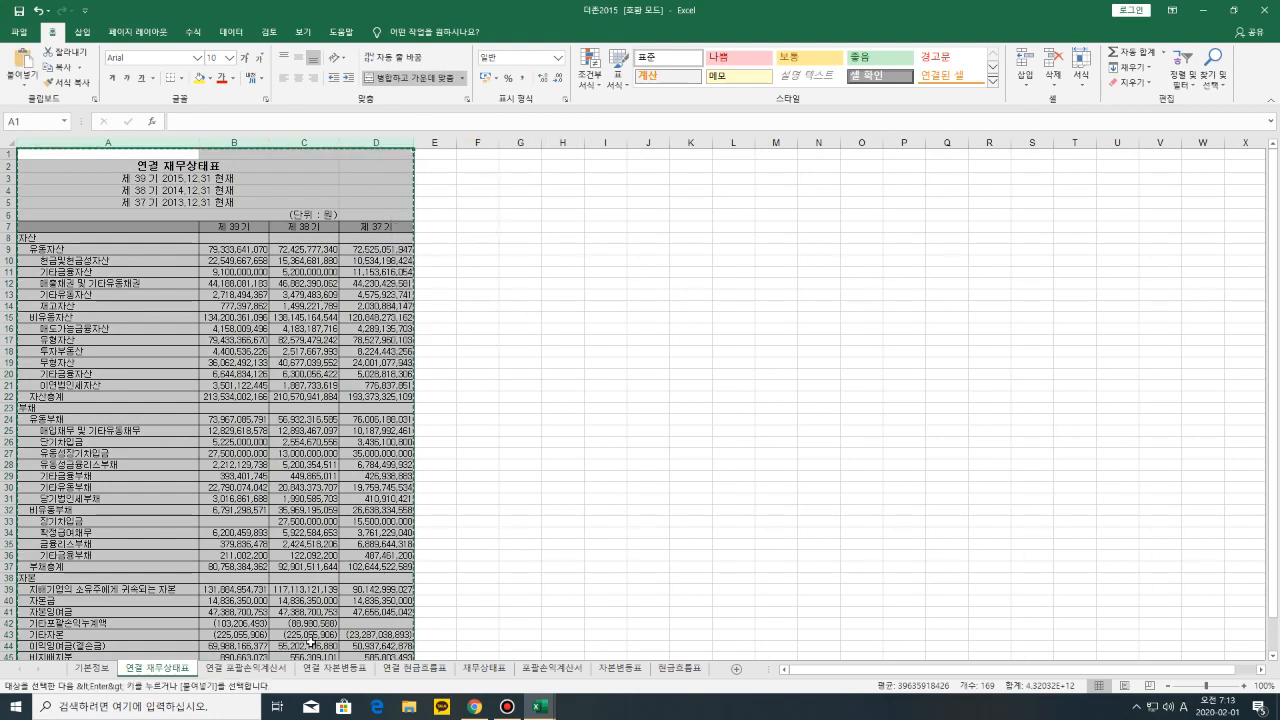
Paste the copied 2015 balance sheet at column E of the 2018 workbook's 연결 재무상태표 sheet
mouse_move(540, 706)
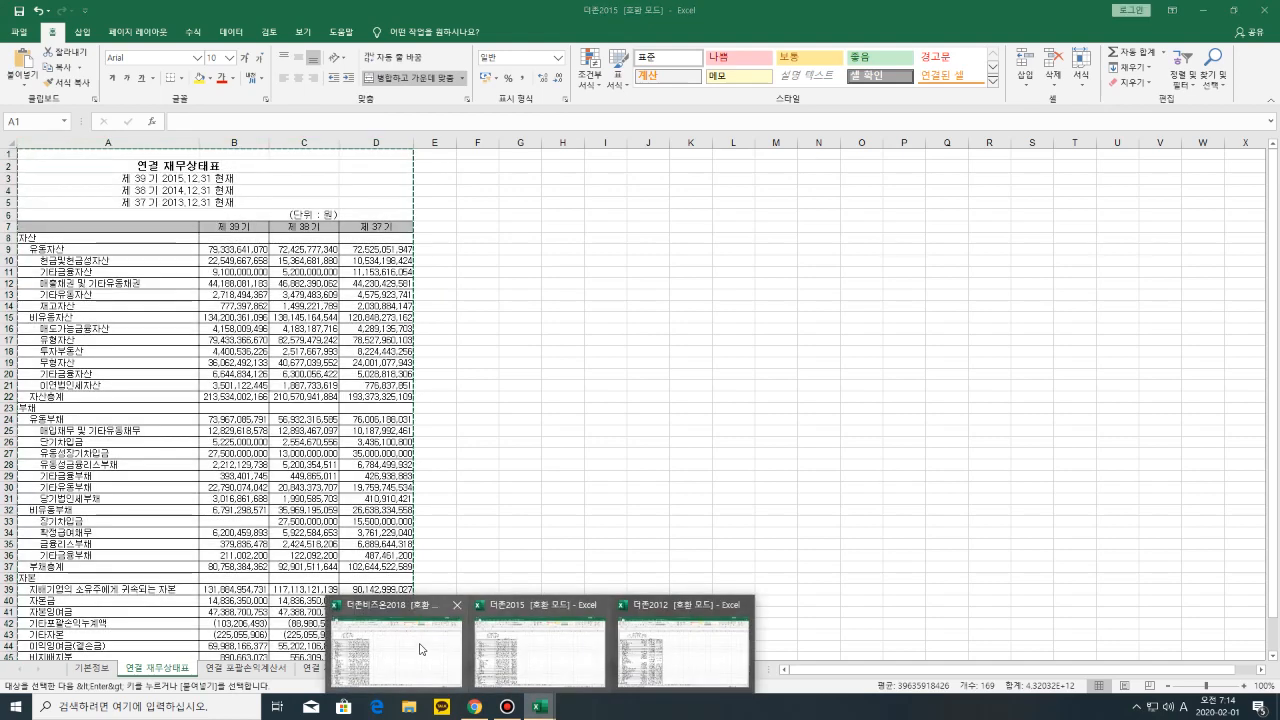
click(425, 650)
click(400, 143)
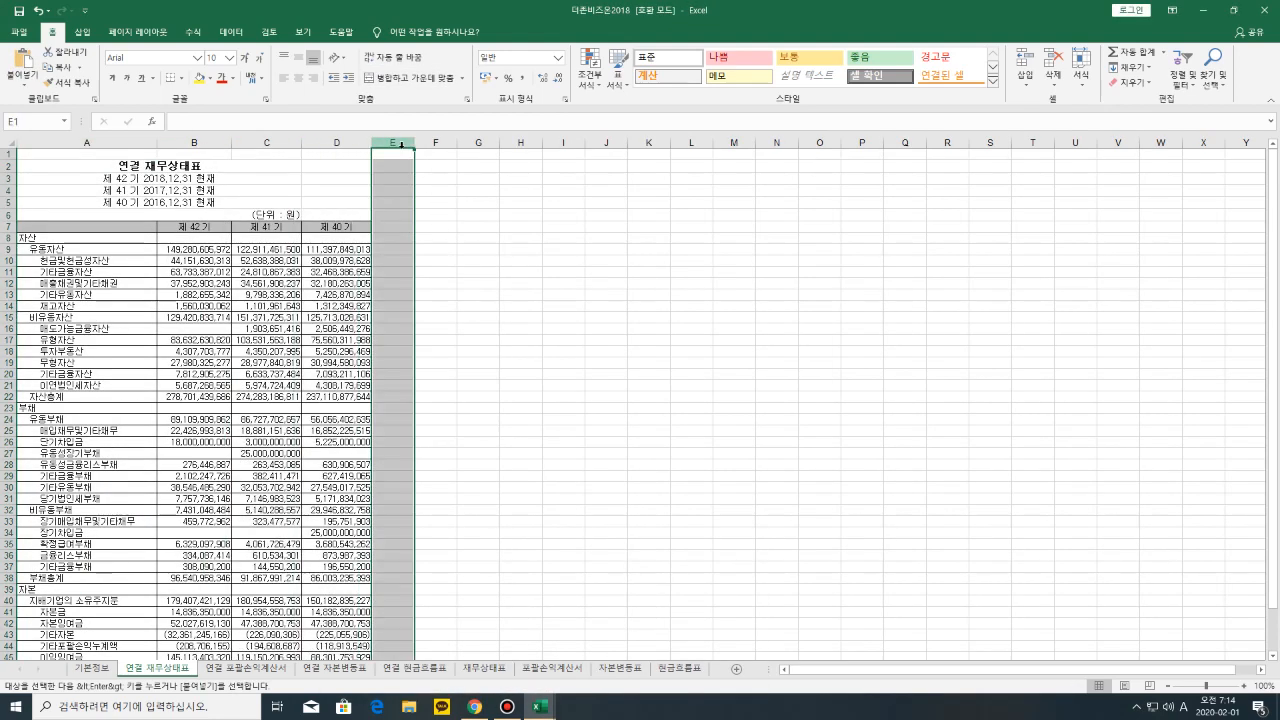
right_click(402, 146)
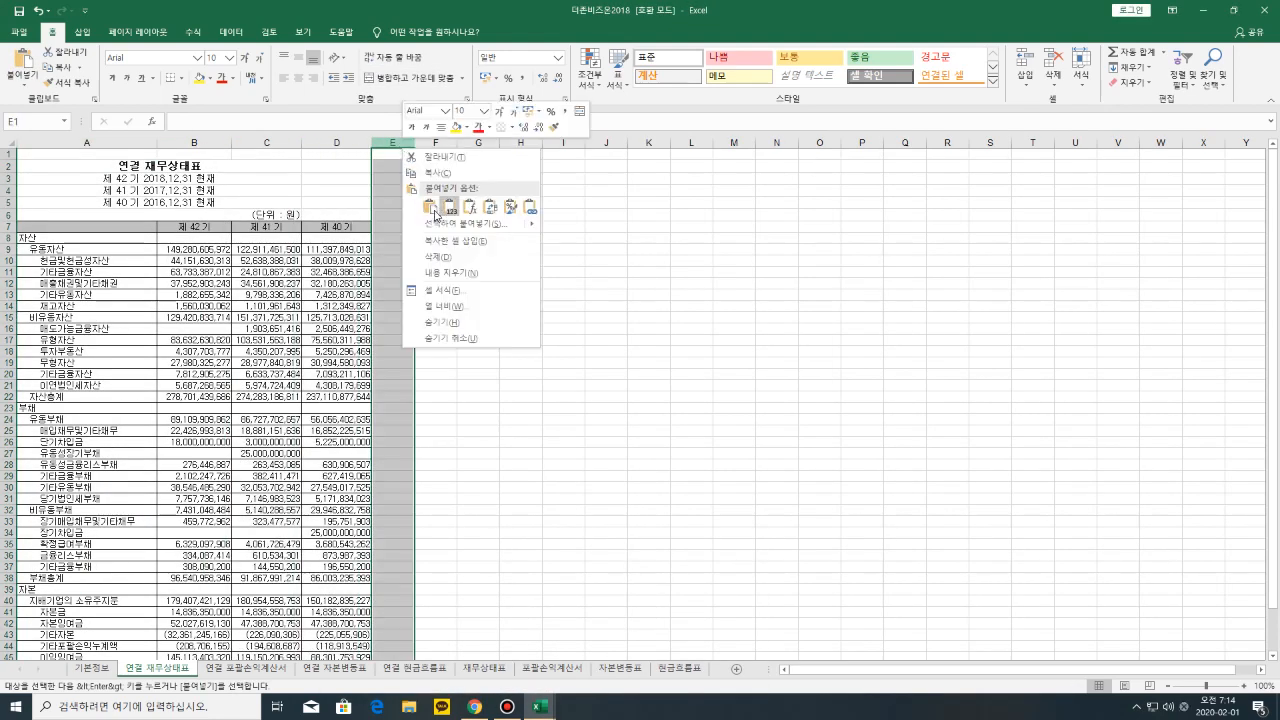
click(430, 207)
click(916, 283)
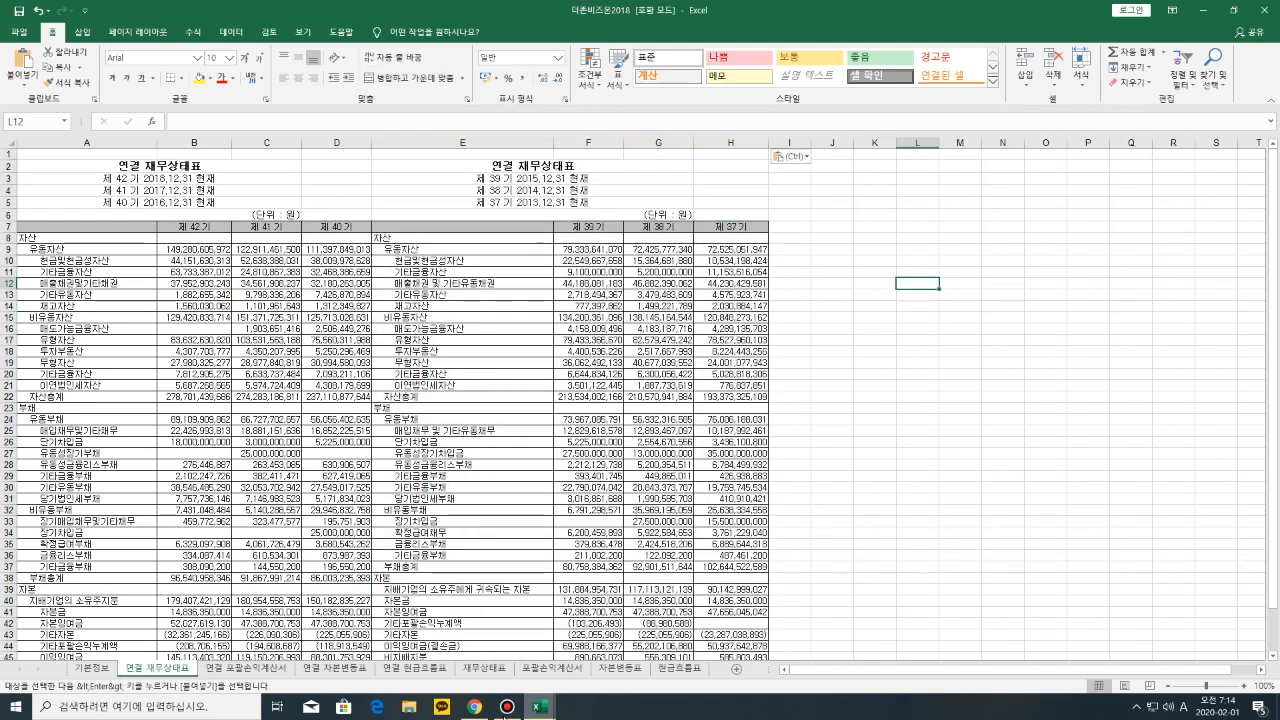
mouse_move(545, 709)
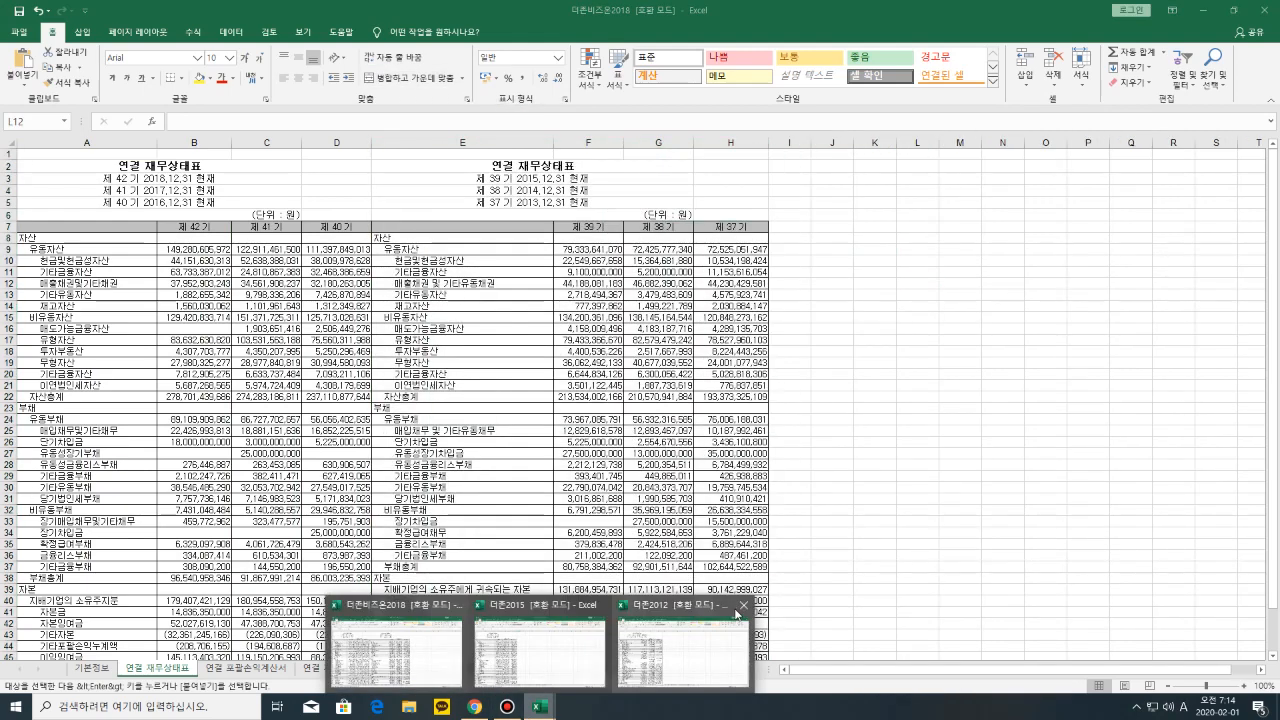
click(681, 664)
click(537, 259)
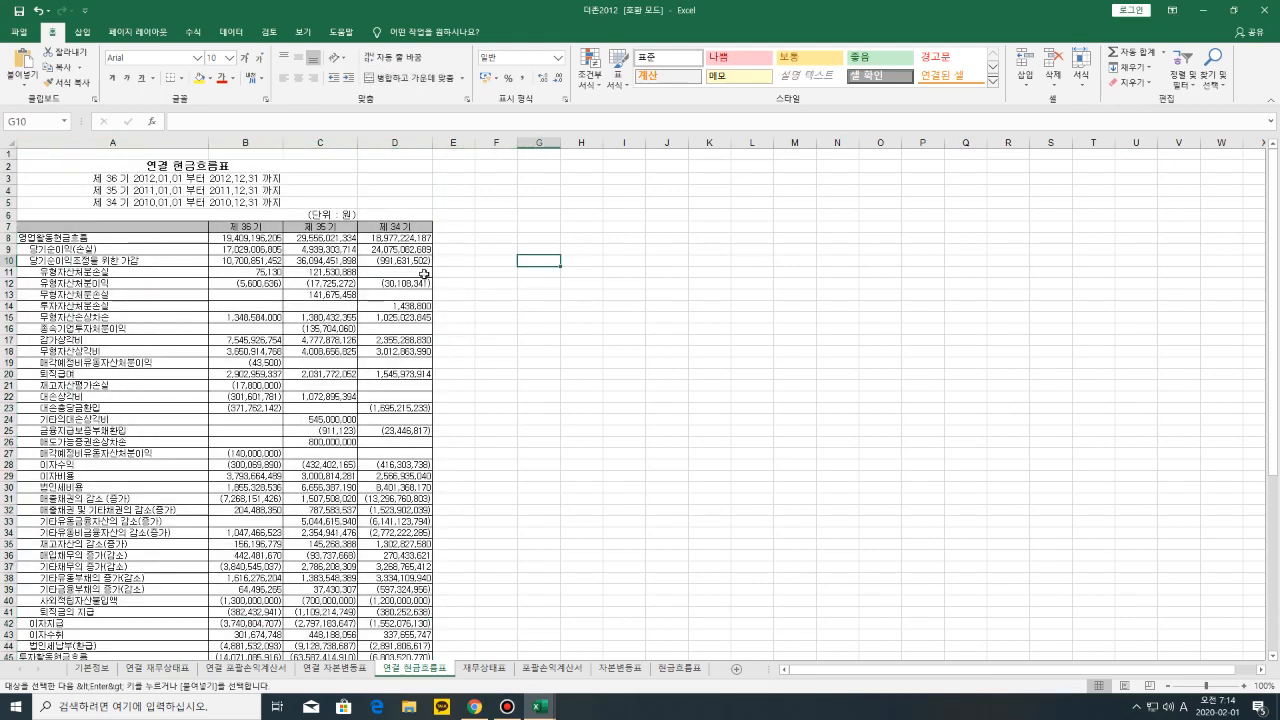
mouse_move(545, 710)
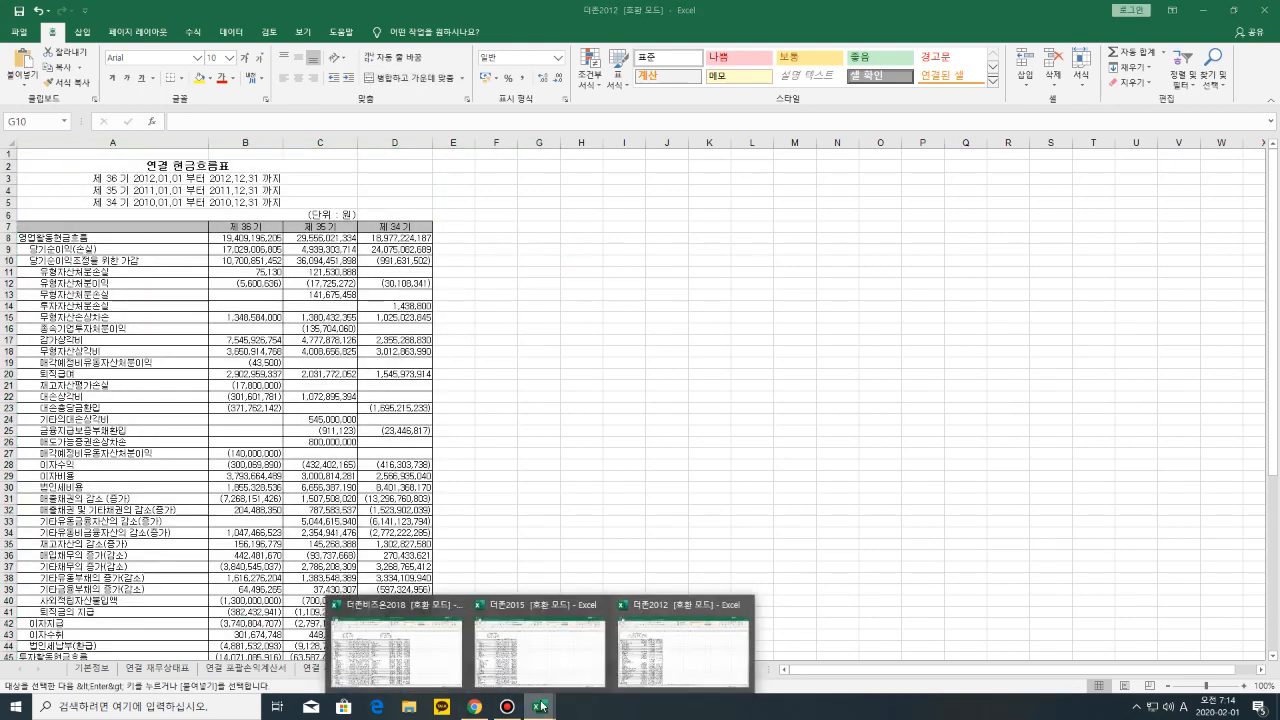
click(443, 651)
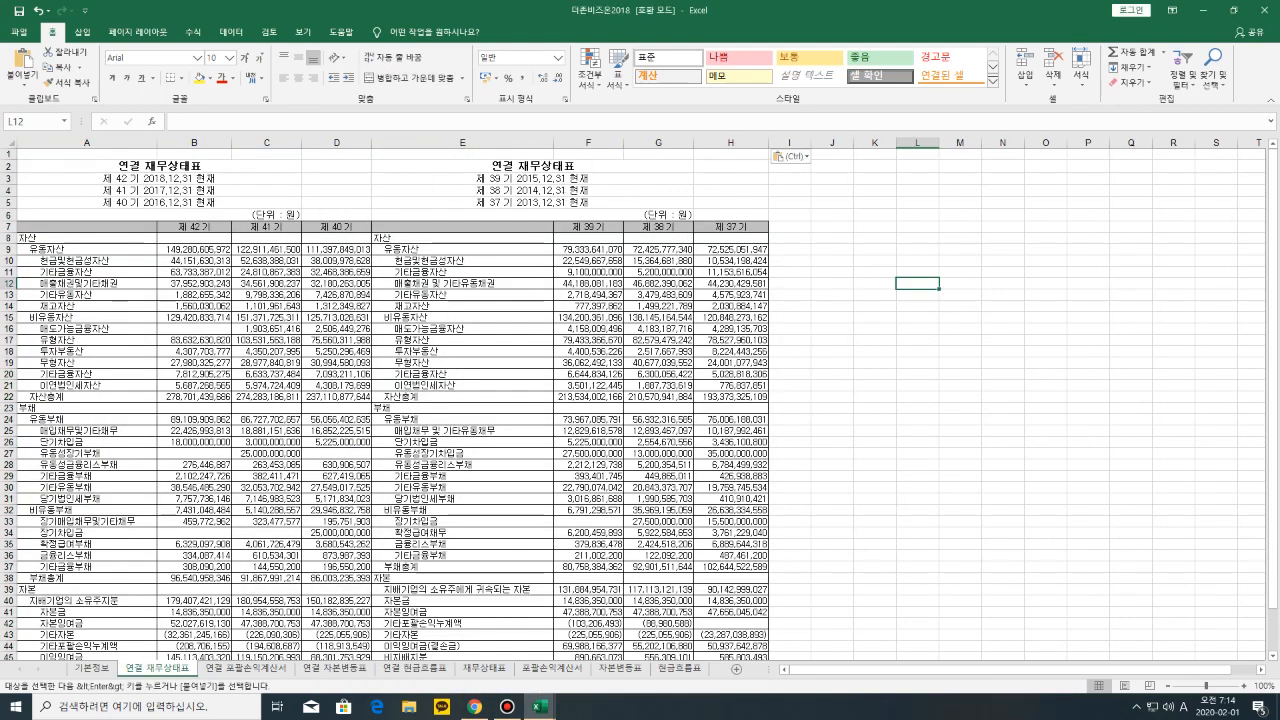
Switch to the 더존2012 workbook and copy columns A:E of its 연결 재무상태표 sheet
mouse_move(548, 708)
click(681, 658)
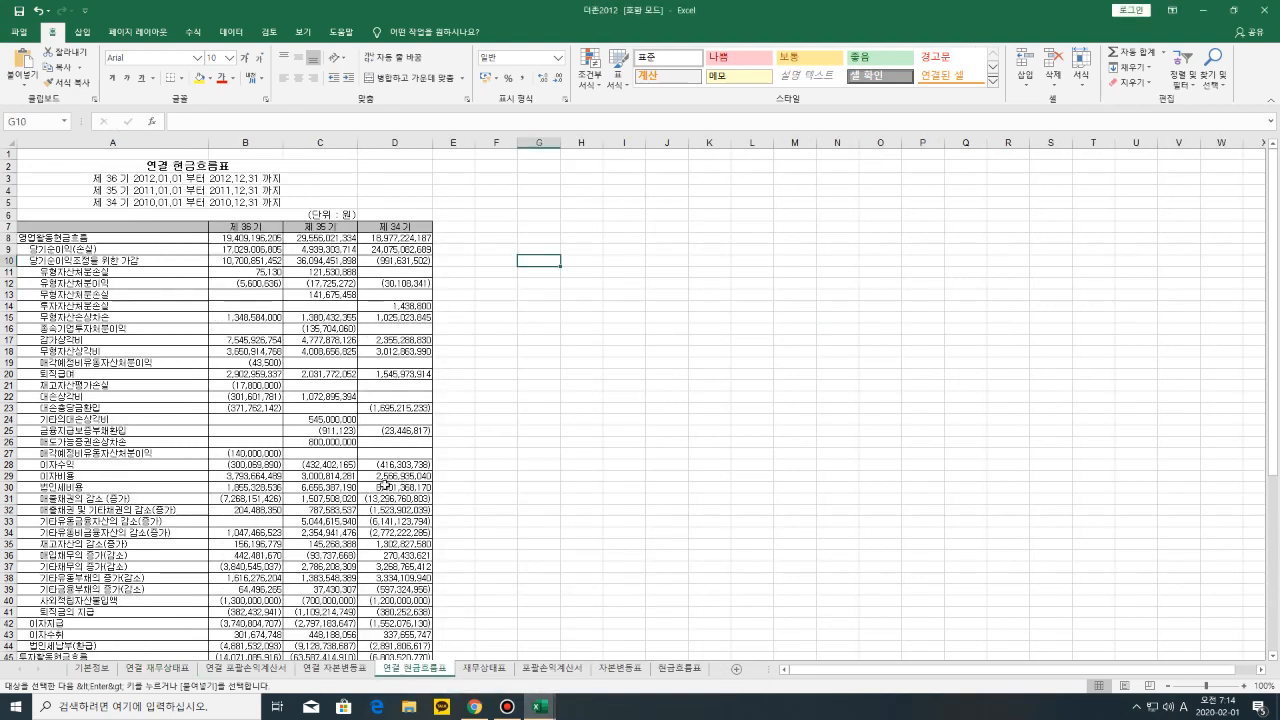
click(174, 677)
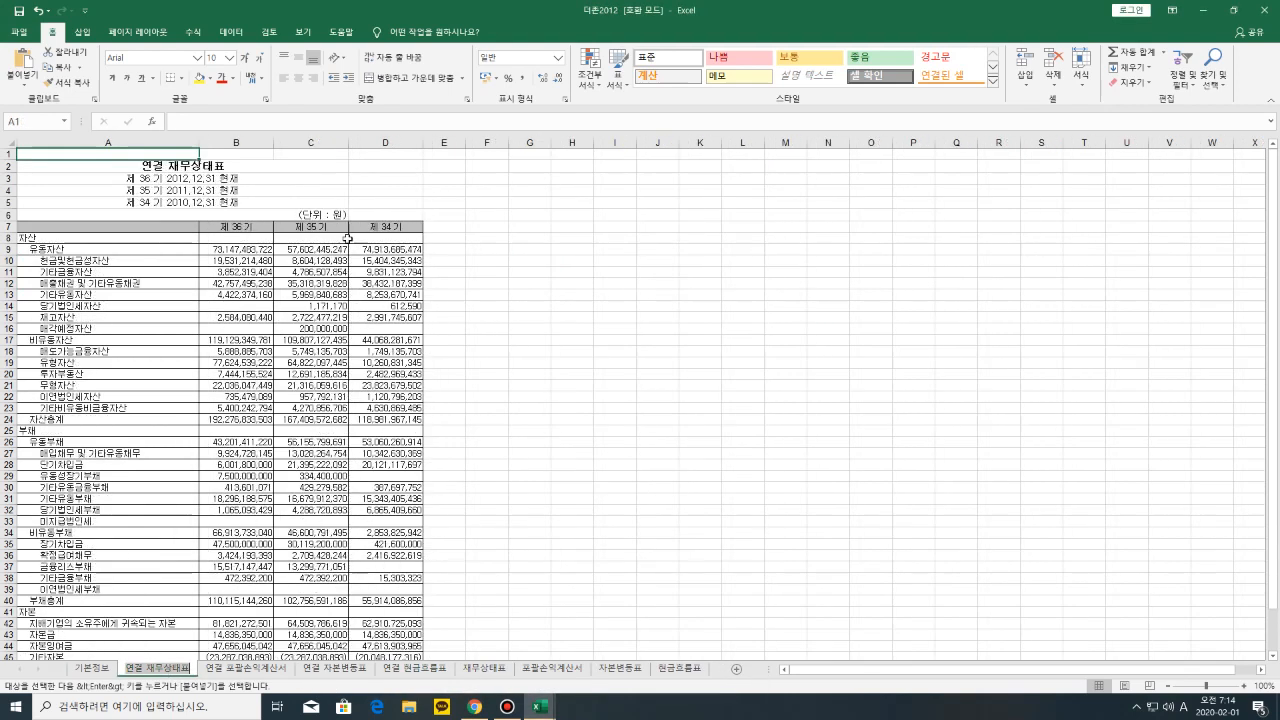
drag(108, 142, 397, 167)
click(397, 167)
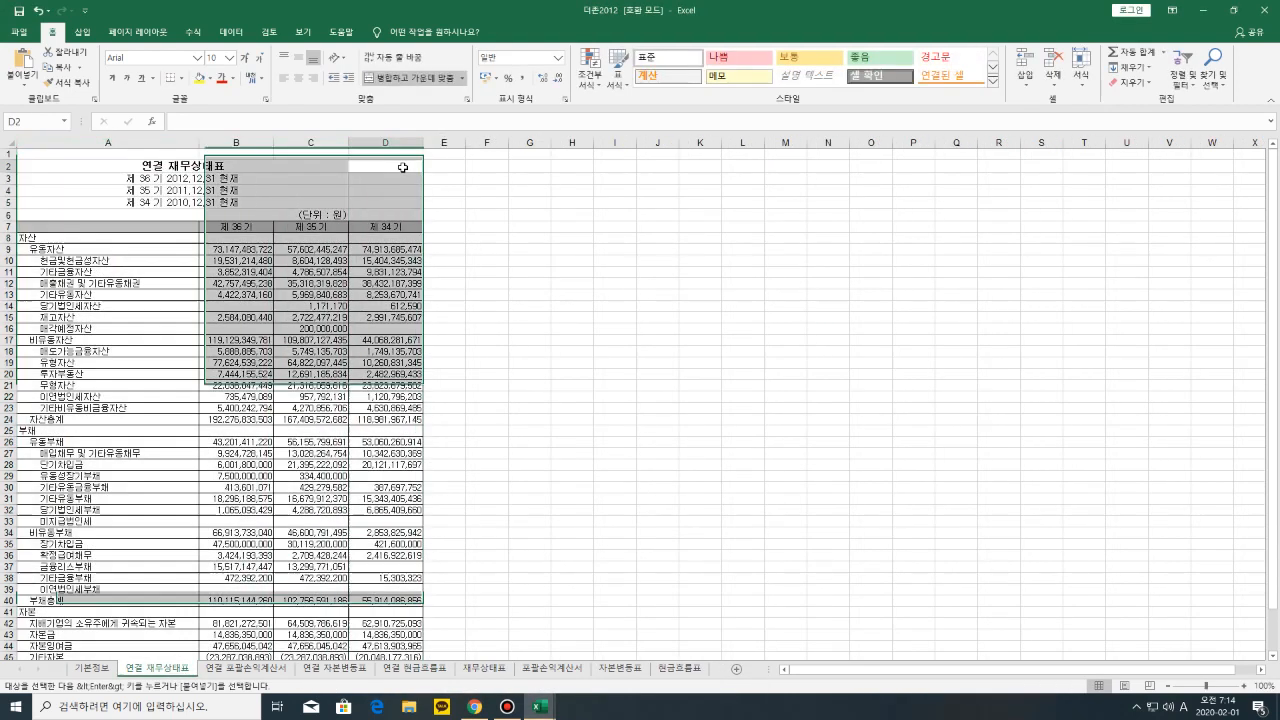
click(190, 146)
drag(187, 146, 430, 162)
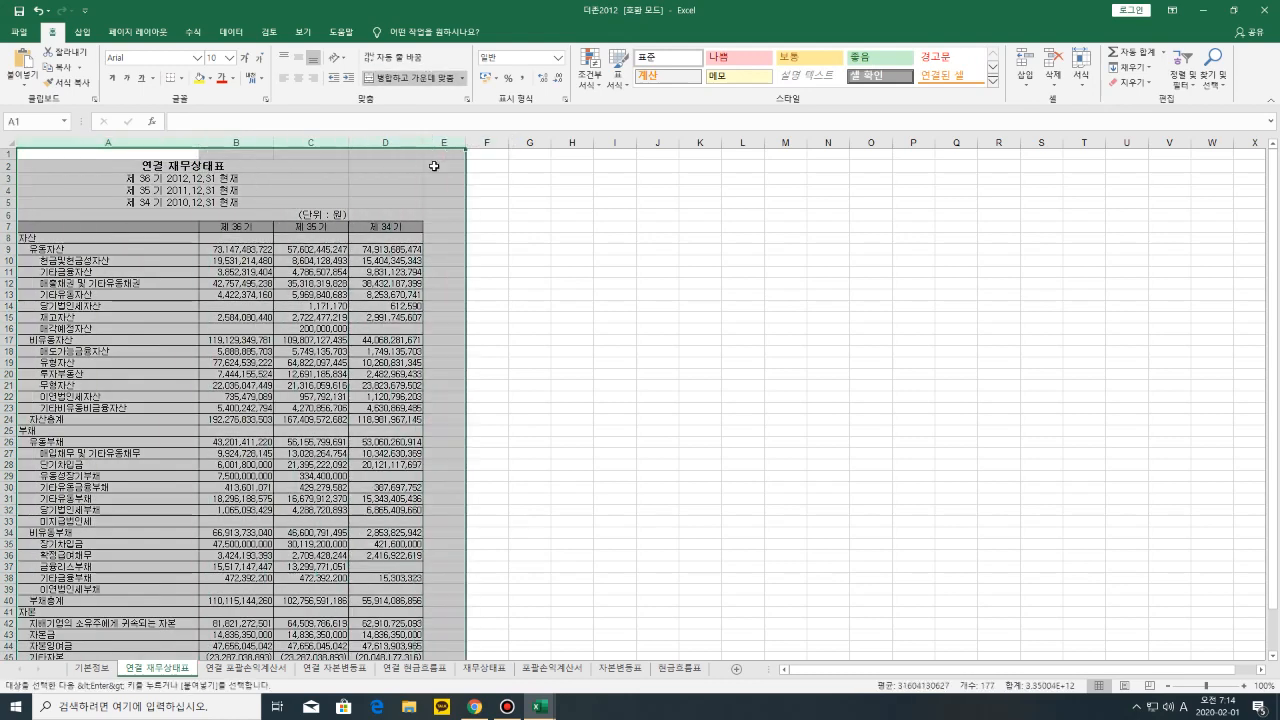
right_click(430, 162)
click(470, 180)
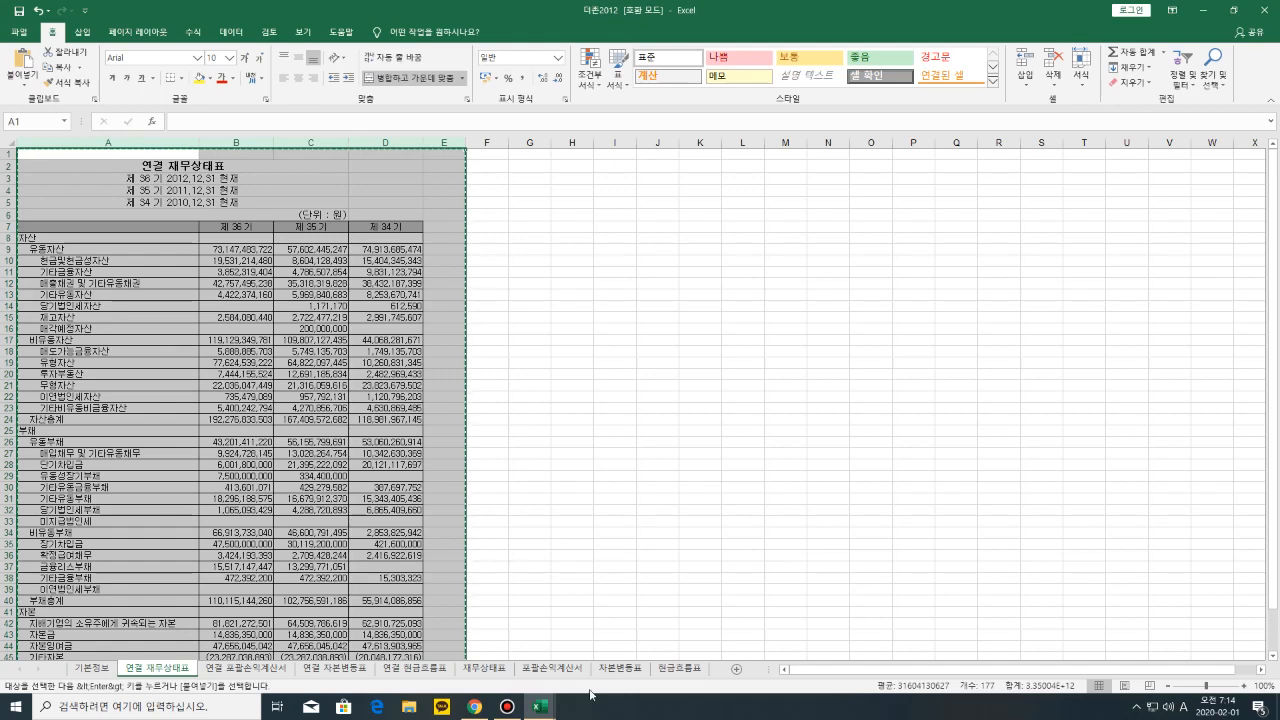
Paste the copied 2012 balance sheet at column I of the 2018 workbook's 연결 재무상태표 sheet
click(539, 707)
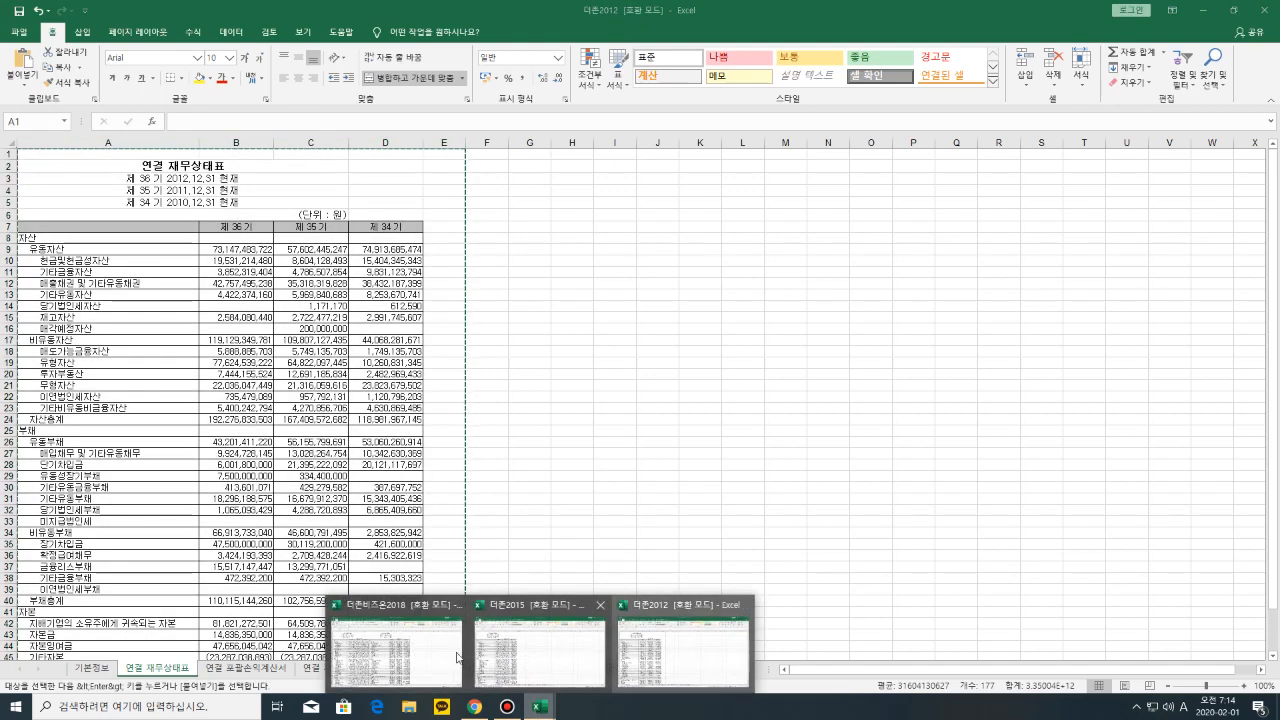
click(396, 645)
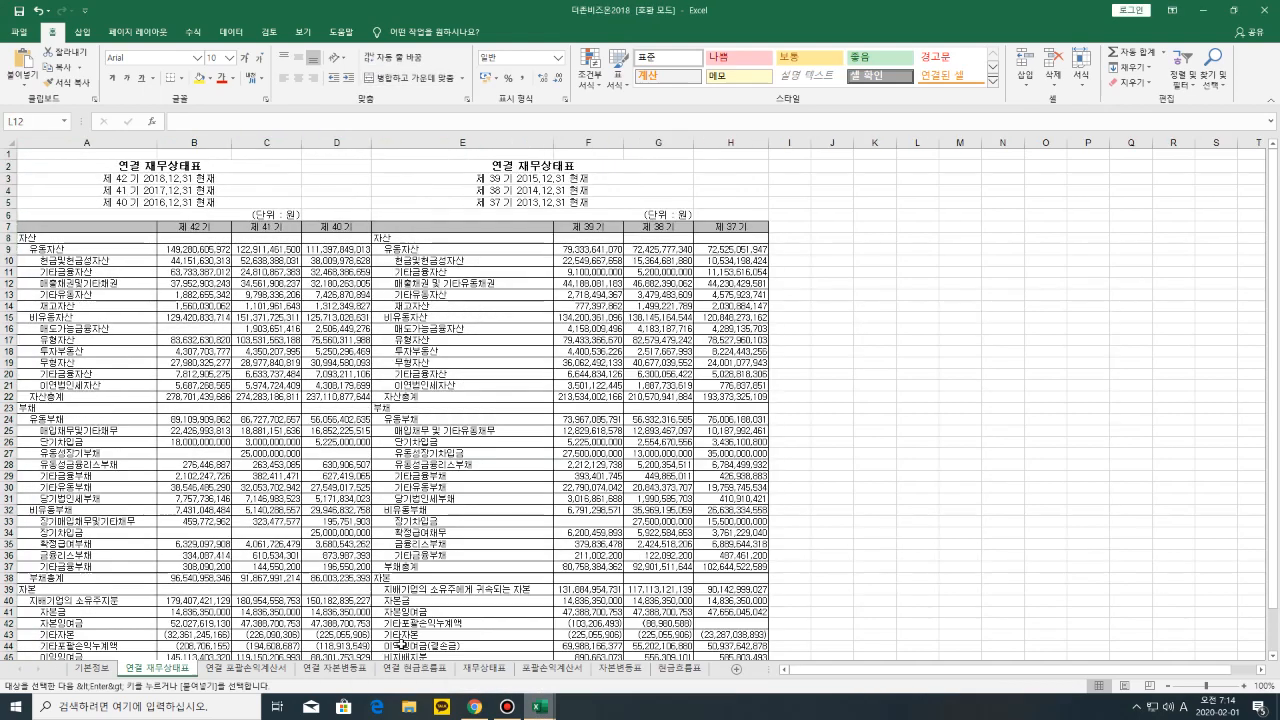
click(789, 143)
right_click(791, 146)
click(819, 206)
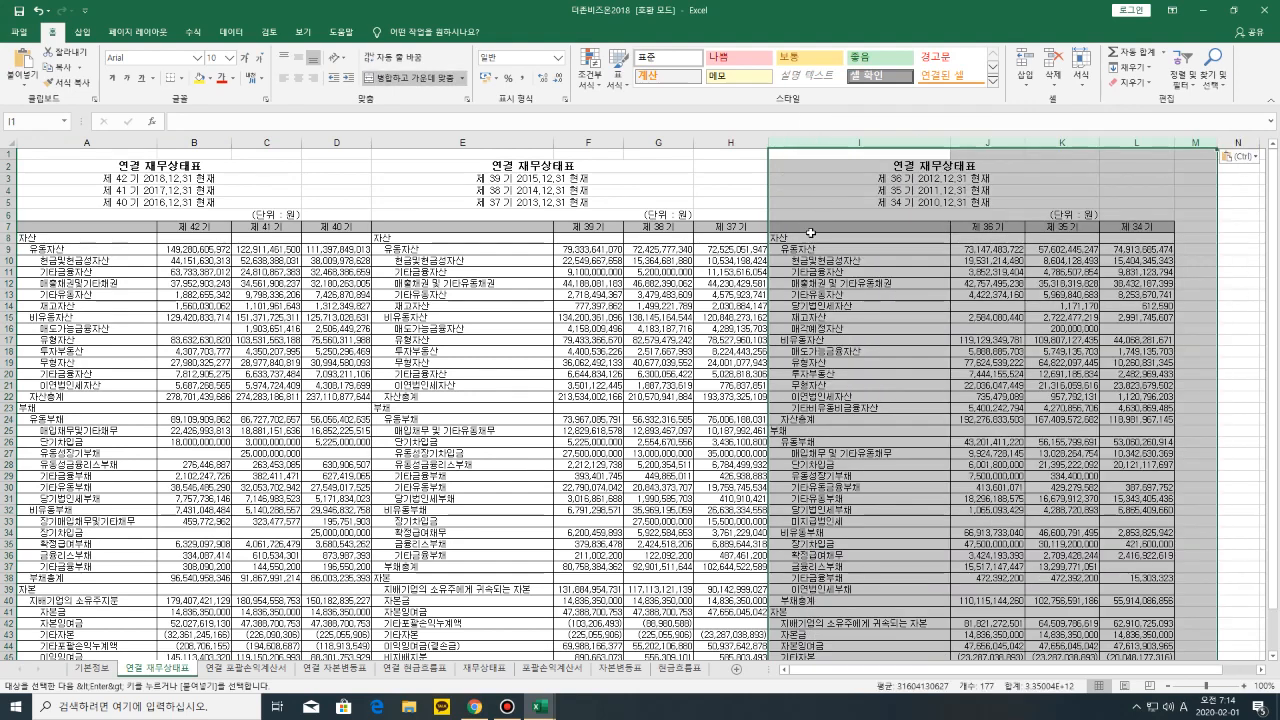
click(855, 188)
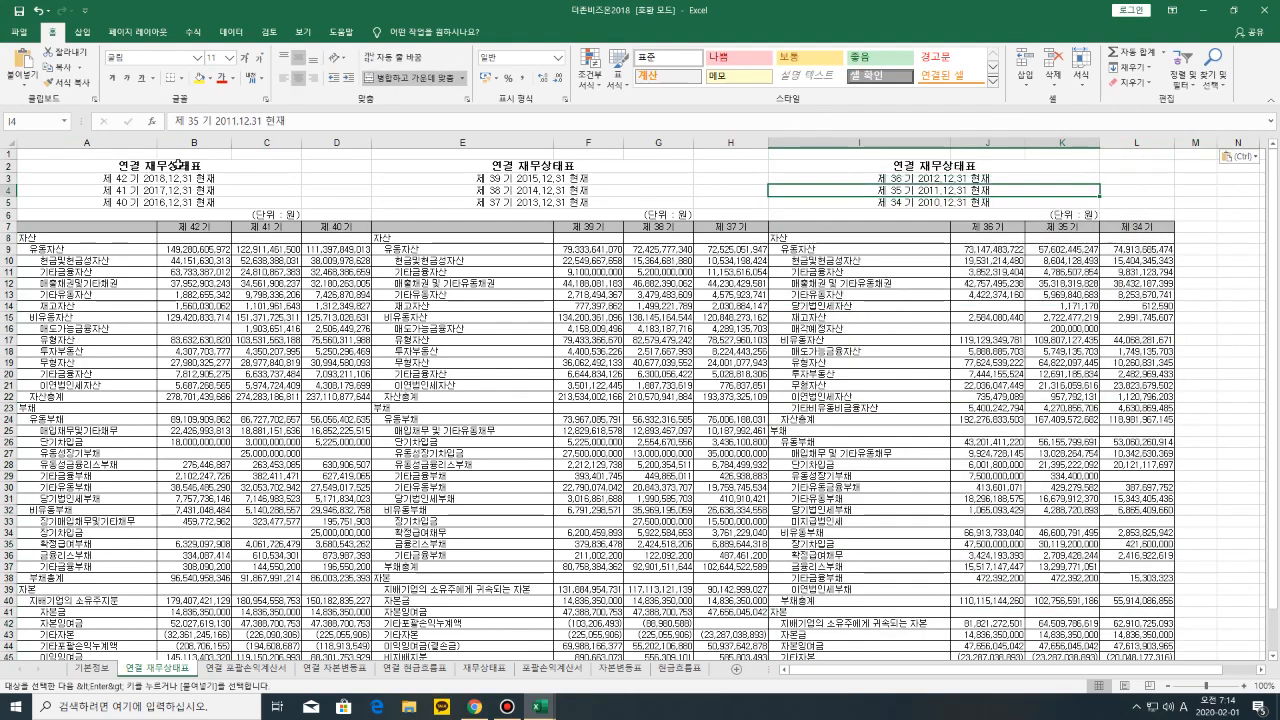
Narrow the account-name columns A, E and I of the three balance sheet blocks
drag(158, 142, 136, 142)
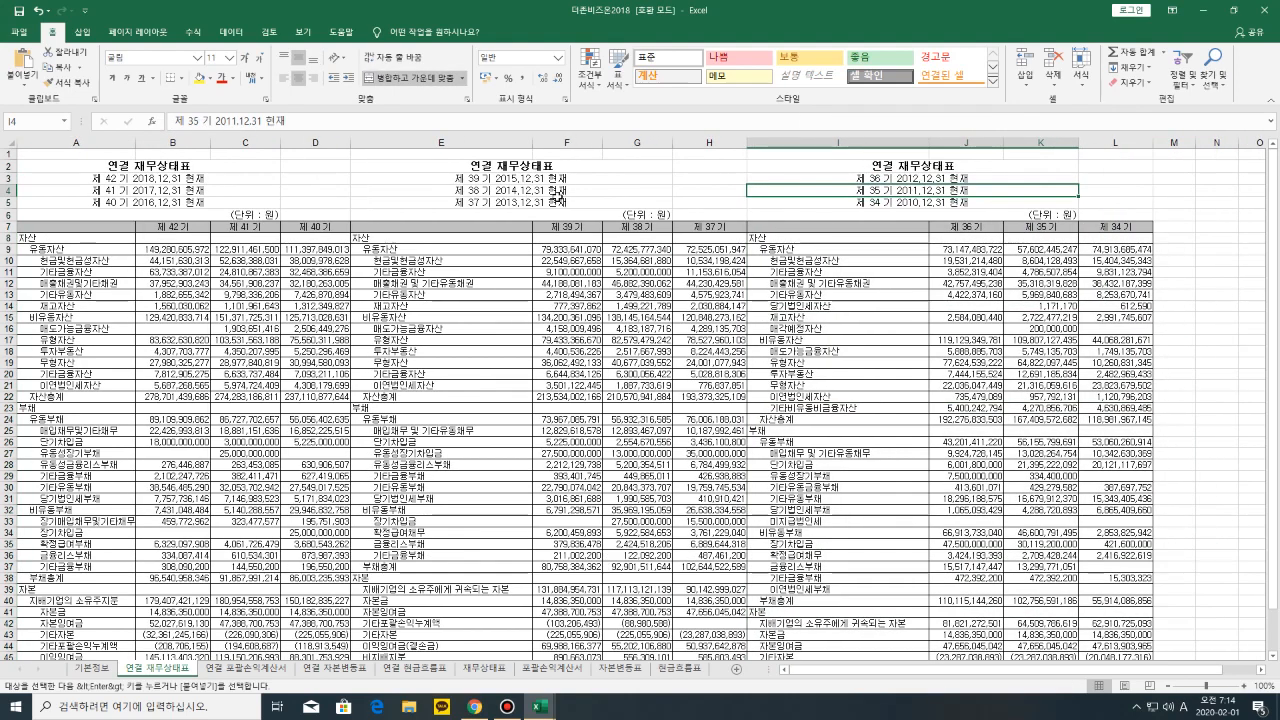
drag(533, 143, 477, 143)
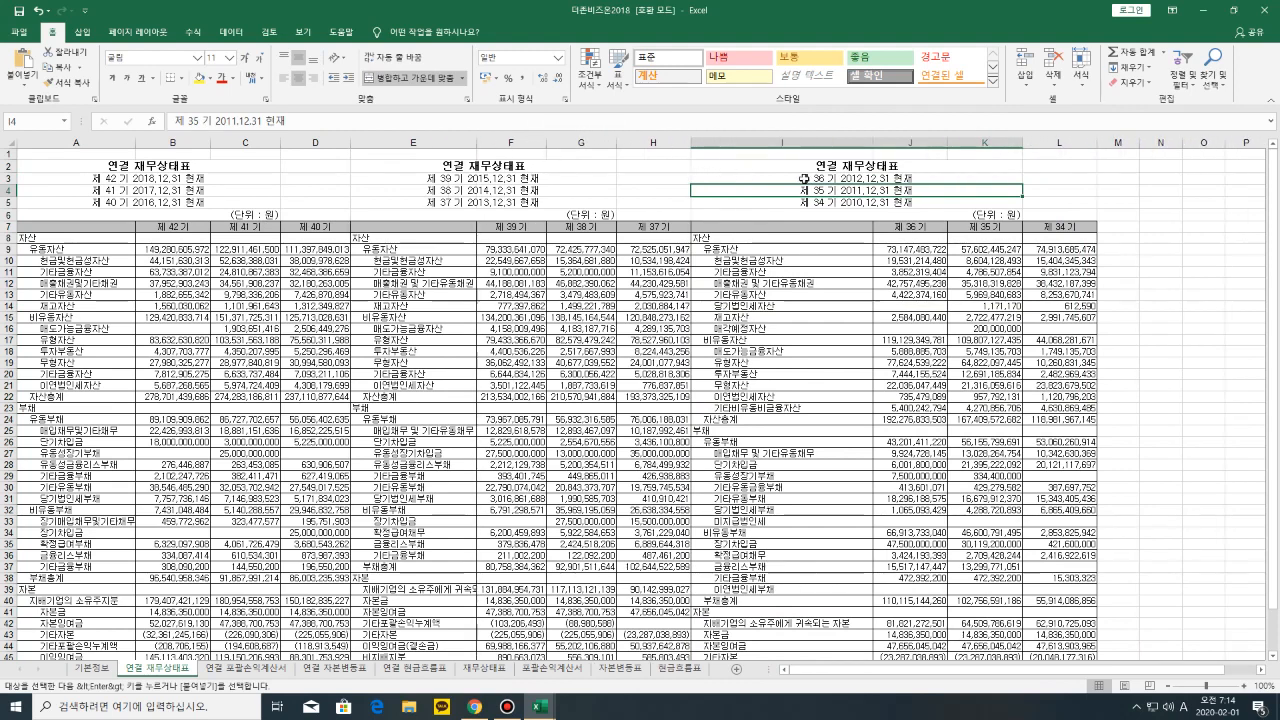
drag(873, 145, 820, 142)
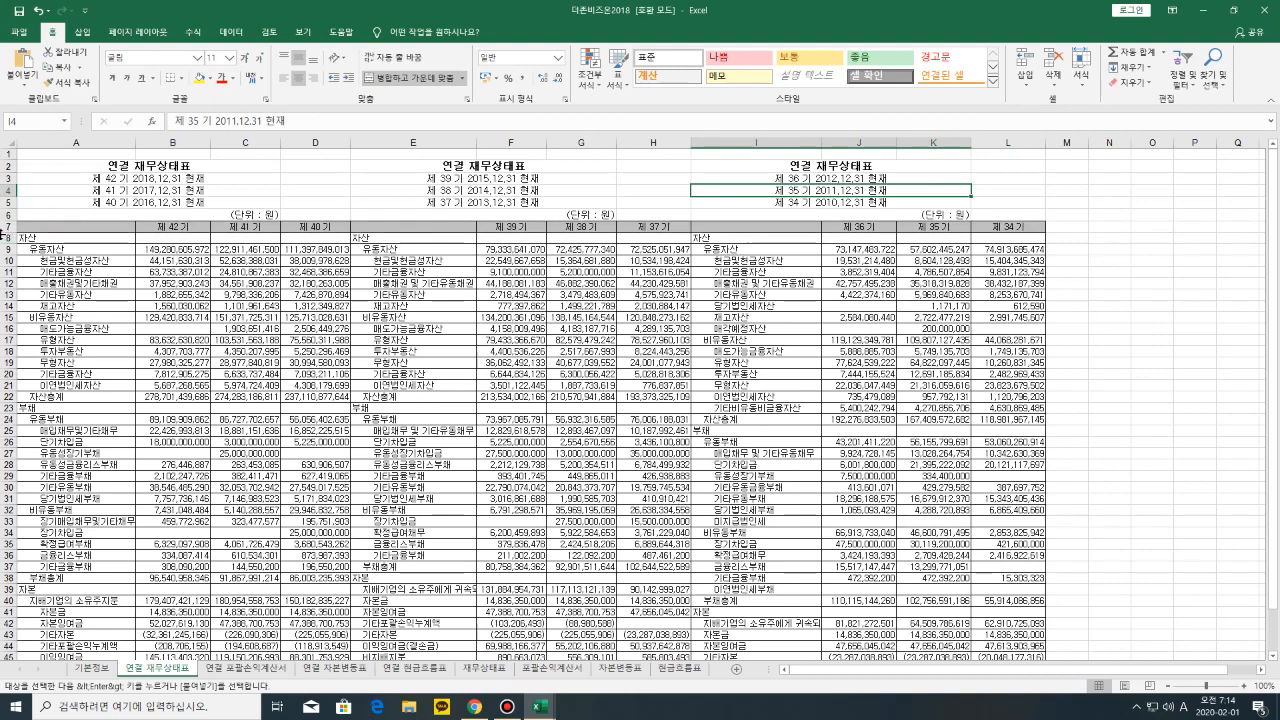
Fill the 자산 row (row 8) of the combined balance sheet yellow
click(8, 238)
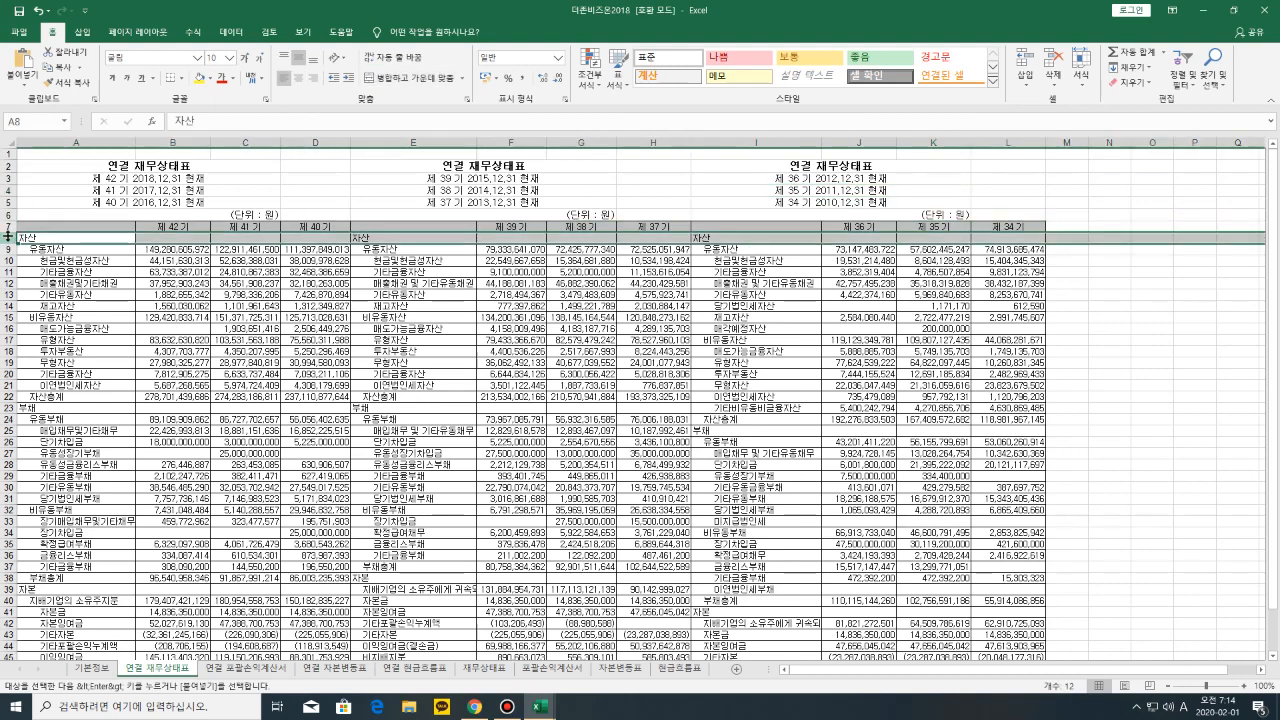
click(199, 77)
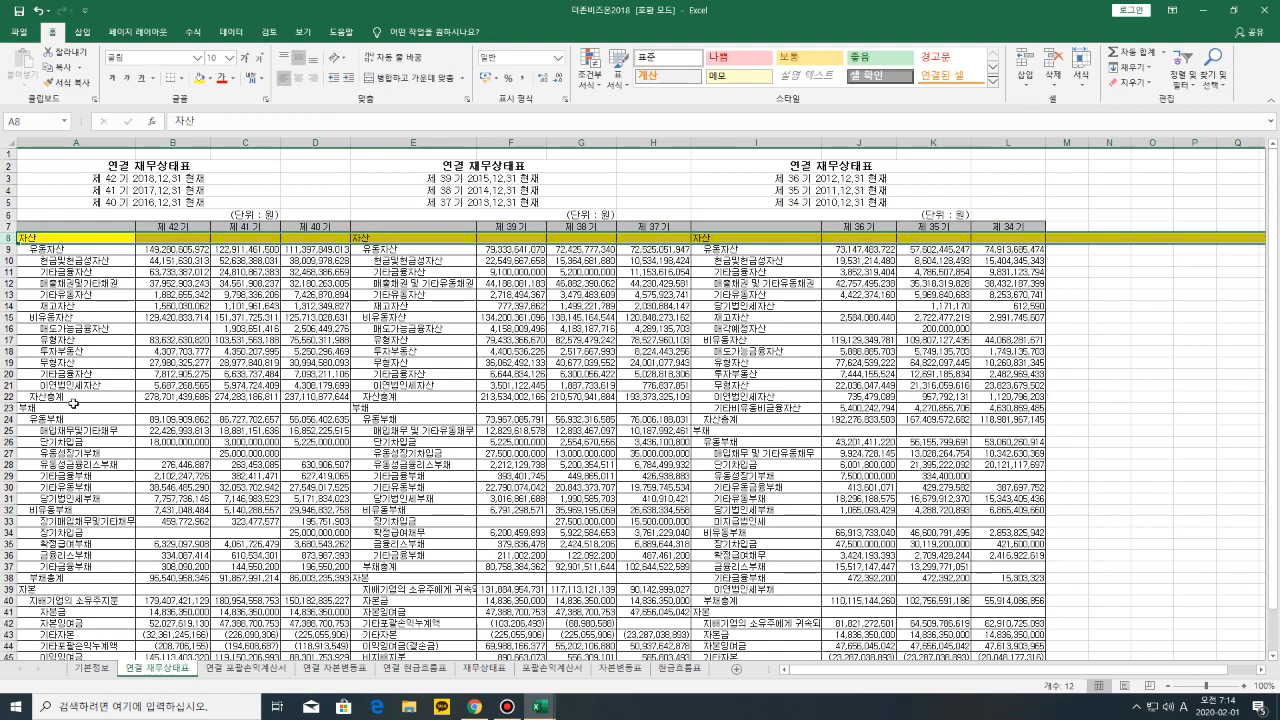
Fill the 부채 heading rows of the combined balance sheet yellow: A23:H23 and I25:L25
drag(73, 404, 690, 408)
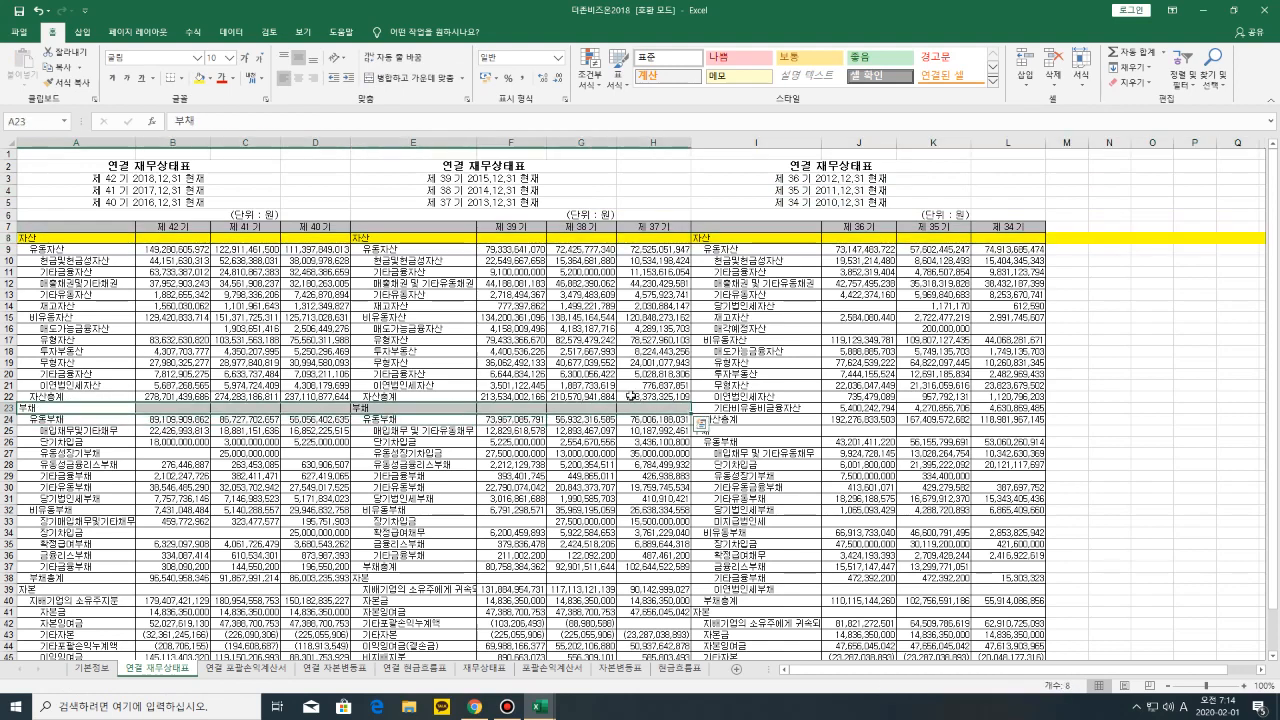
click(199, 77)
drag(704, 430, 997, 428)
click(997, 428)
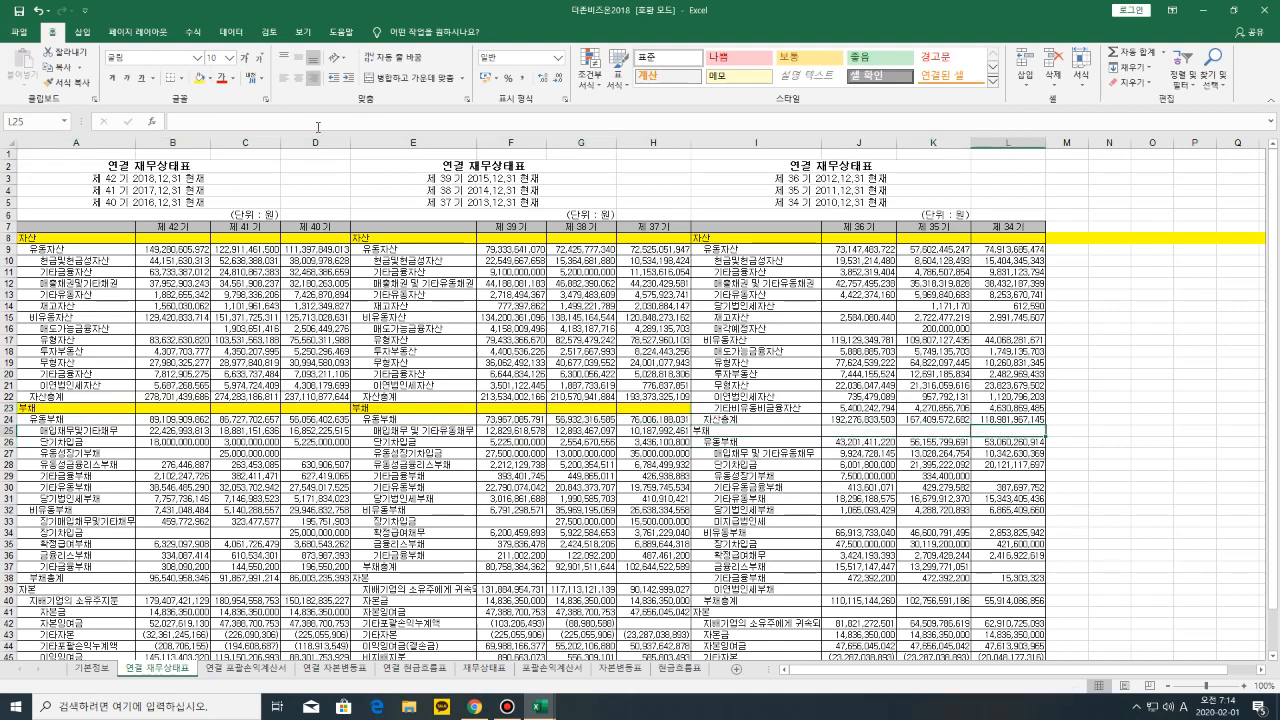
drag(735, 436, 1000, 432)
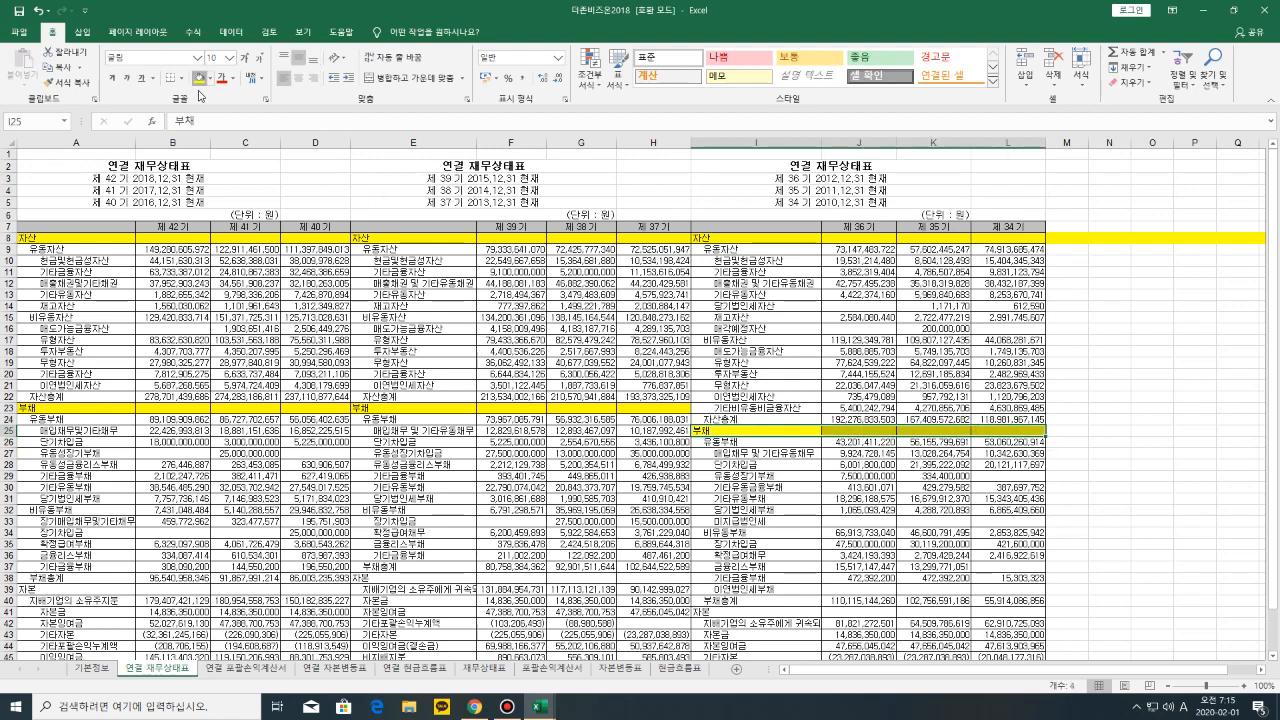
Fill the 자본 heading rows of the three balance sheet blocks yellow: A39:D39, E38:H38 and I41:L41
scroll(60, 430, down, 4)
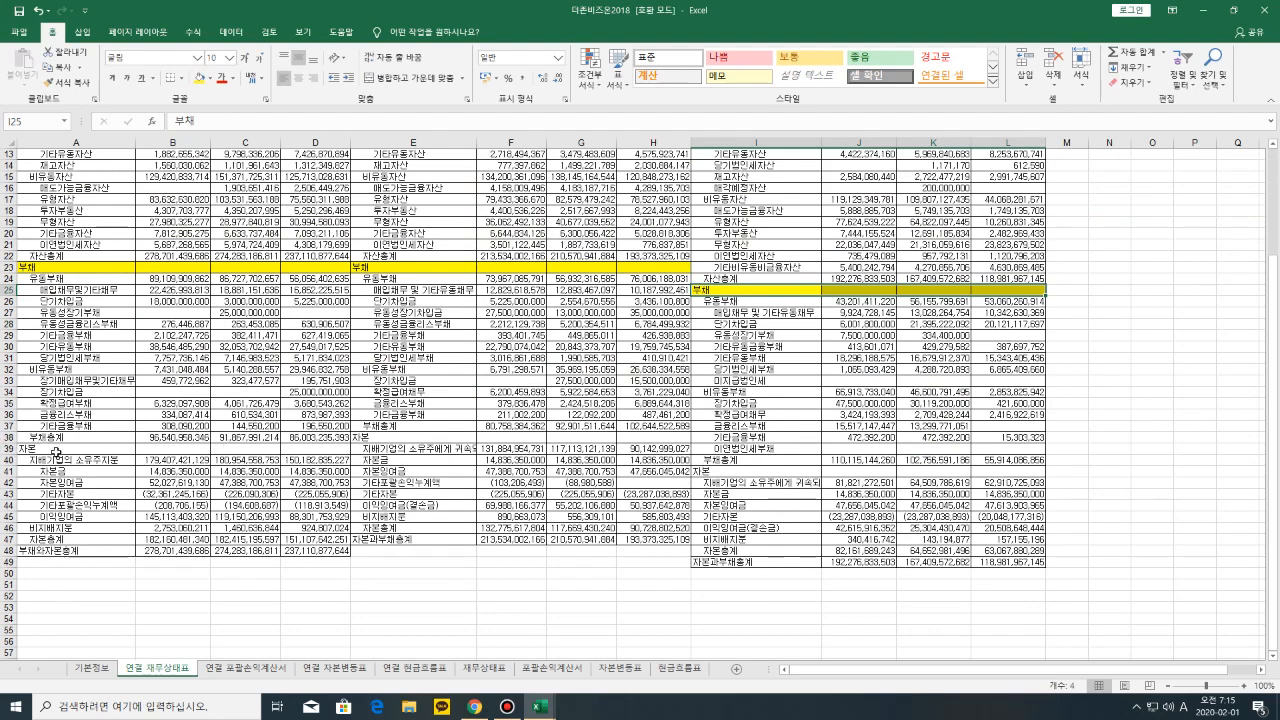
drag(45, 452, 330, 452)
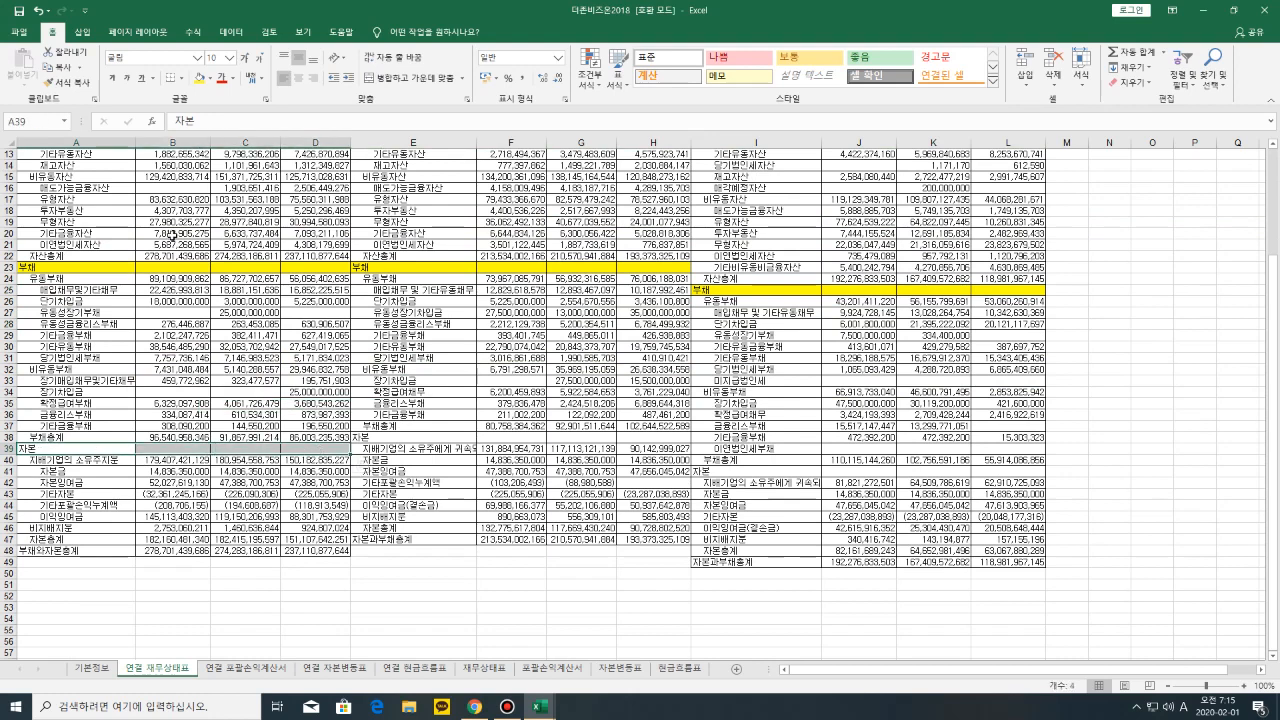
click(201, 77)
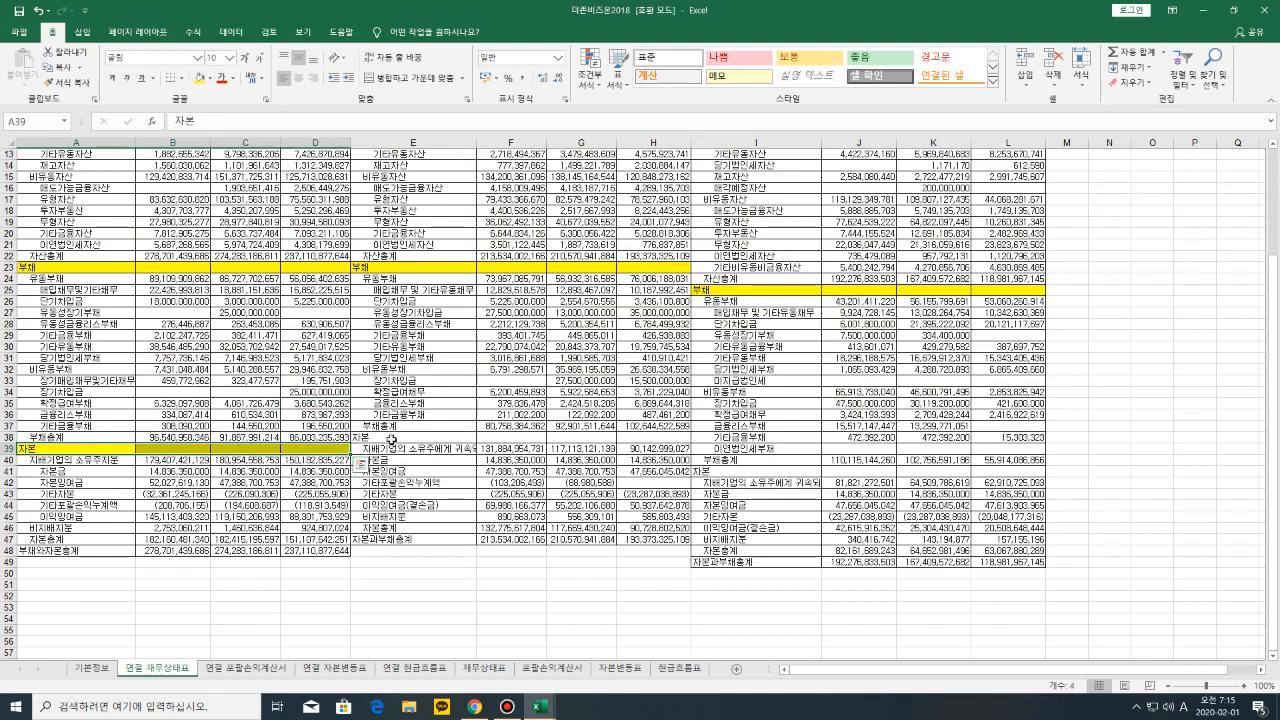
click(393, 438)
drag(503, 443, 690, 443)
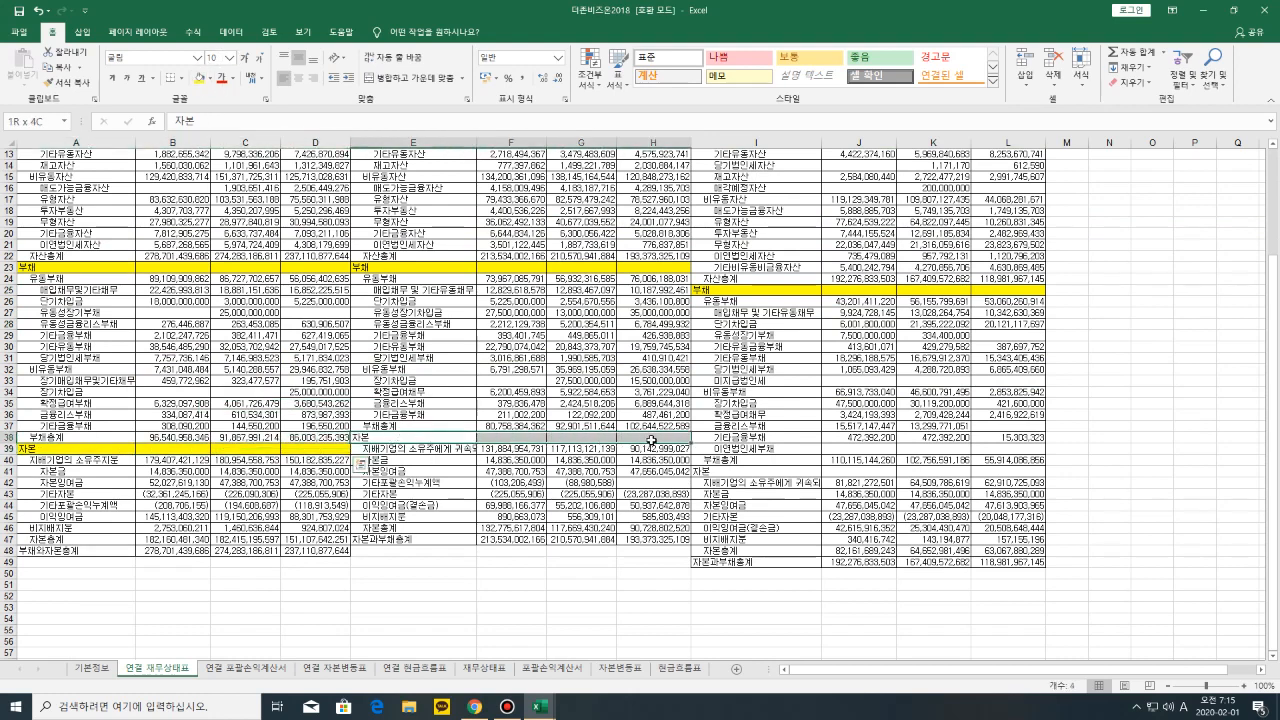
click(199, 78)
drag(722, 471, 996, 472)
click(996, 472)
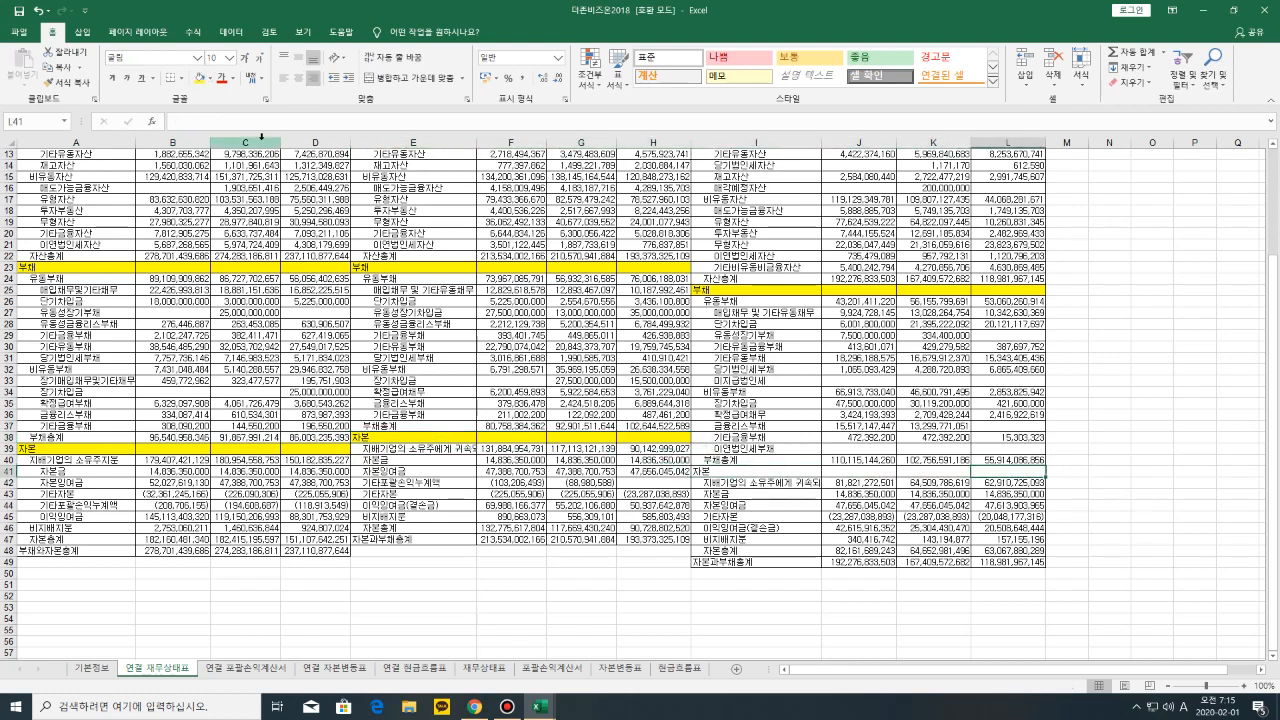
click(199, 78)
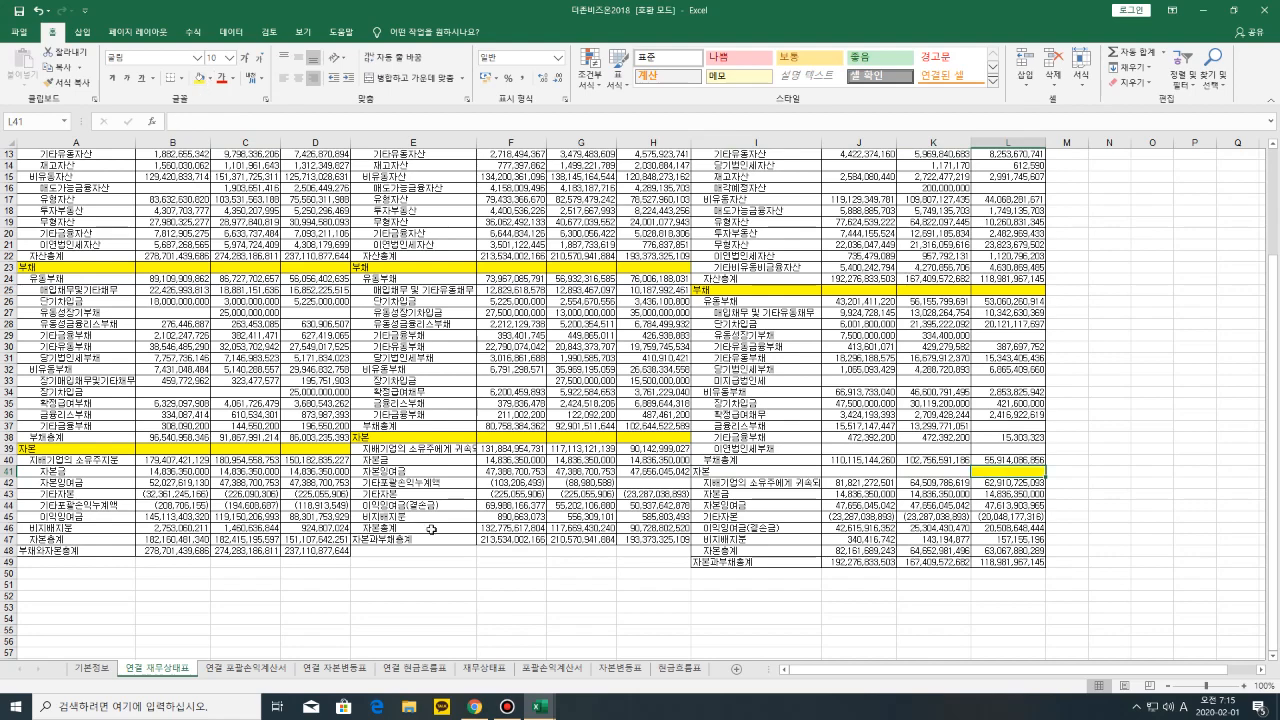
drag(757, 471, 950, 472)
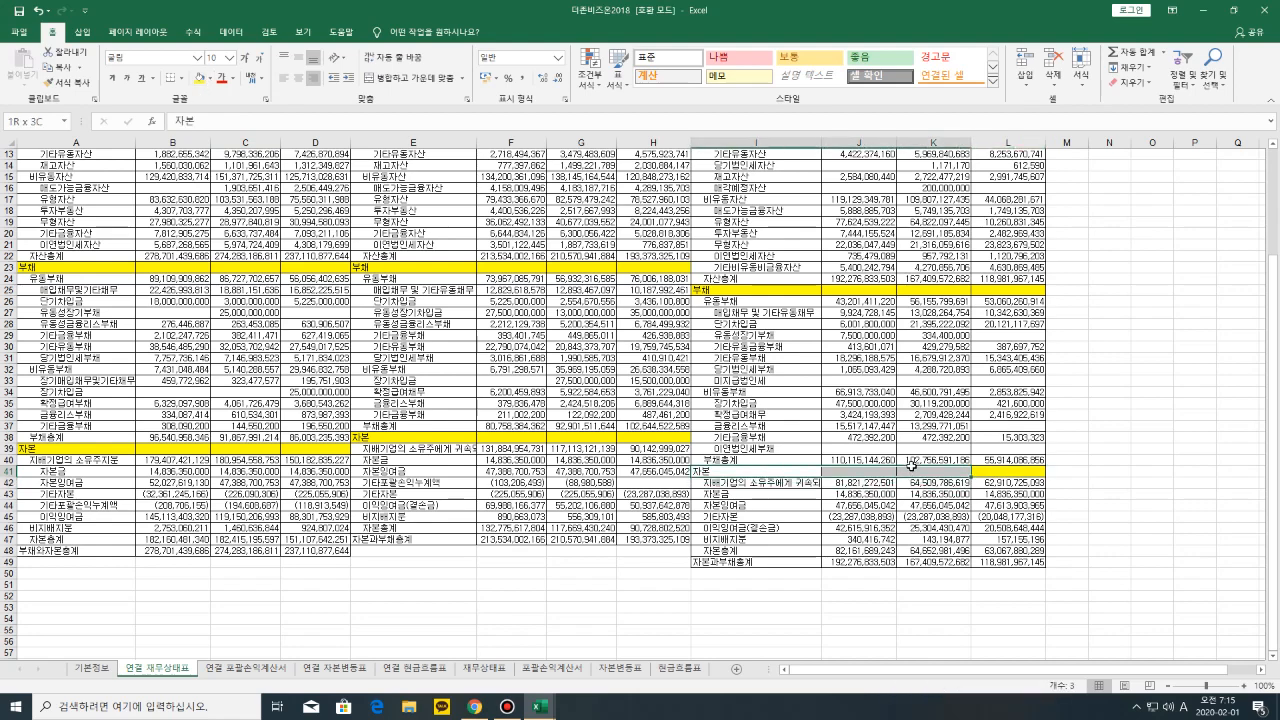
click(199, 78)
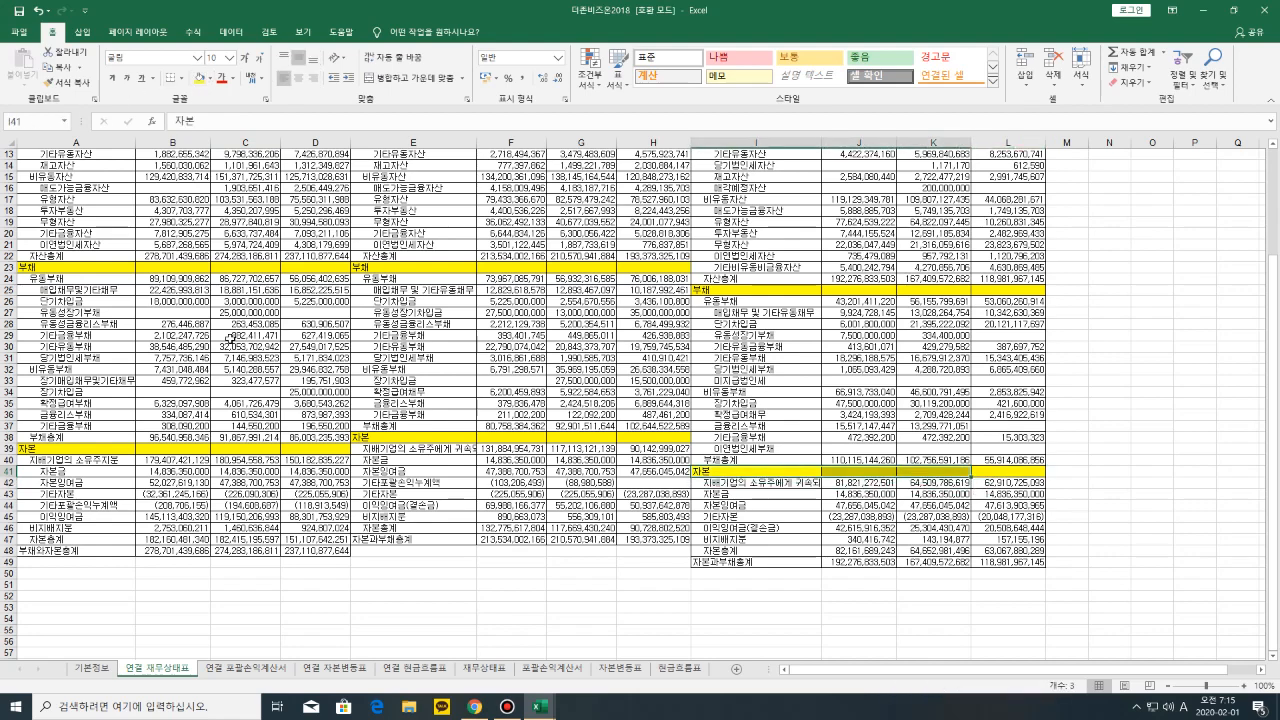
On the 연결 현금흐름표 sheet, fill the 2018 block's 유형자산 and 무형자산 acquisition and disposal rows (A57:D60) light green
scroll(235, 436, up, 3)
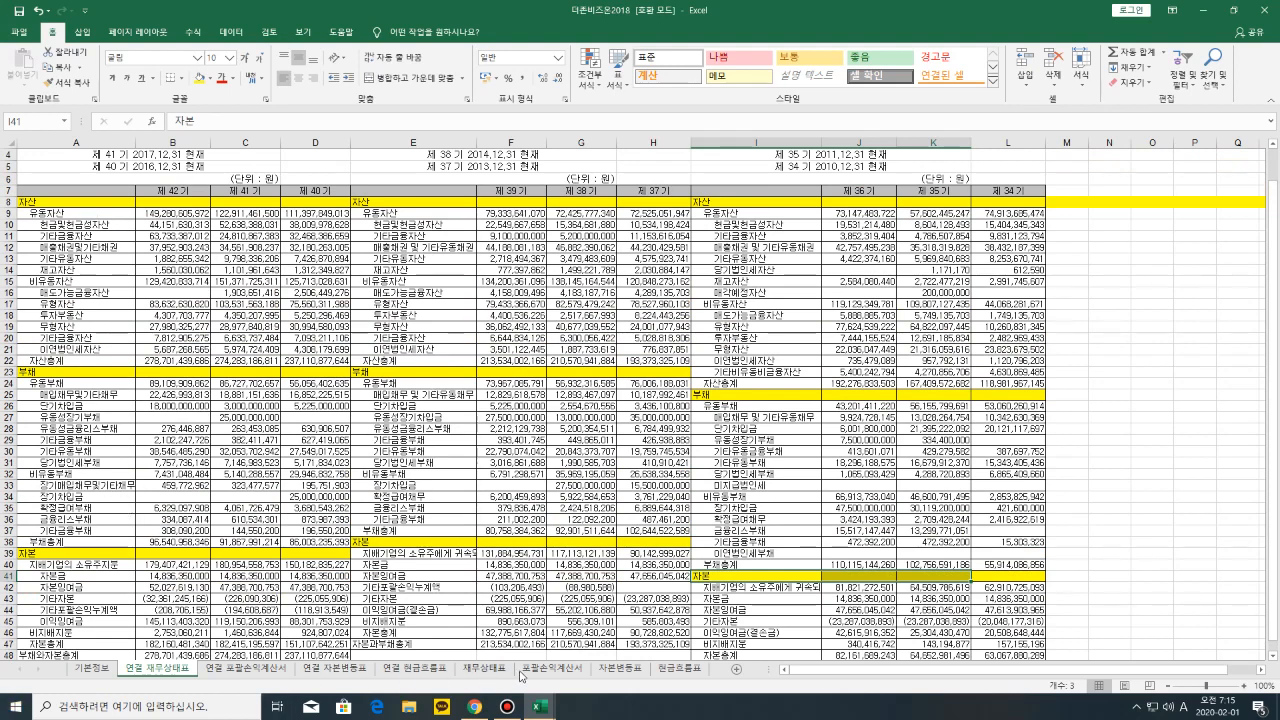
click(435, 673)
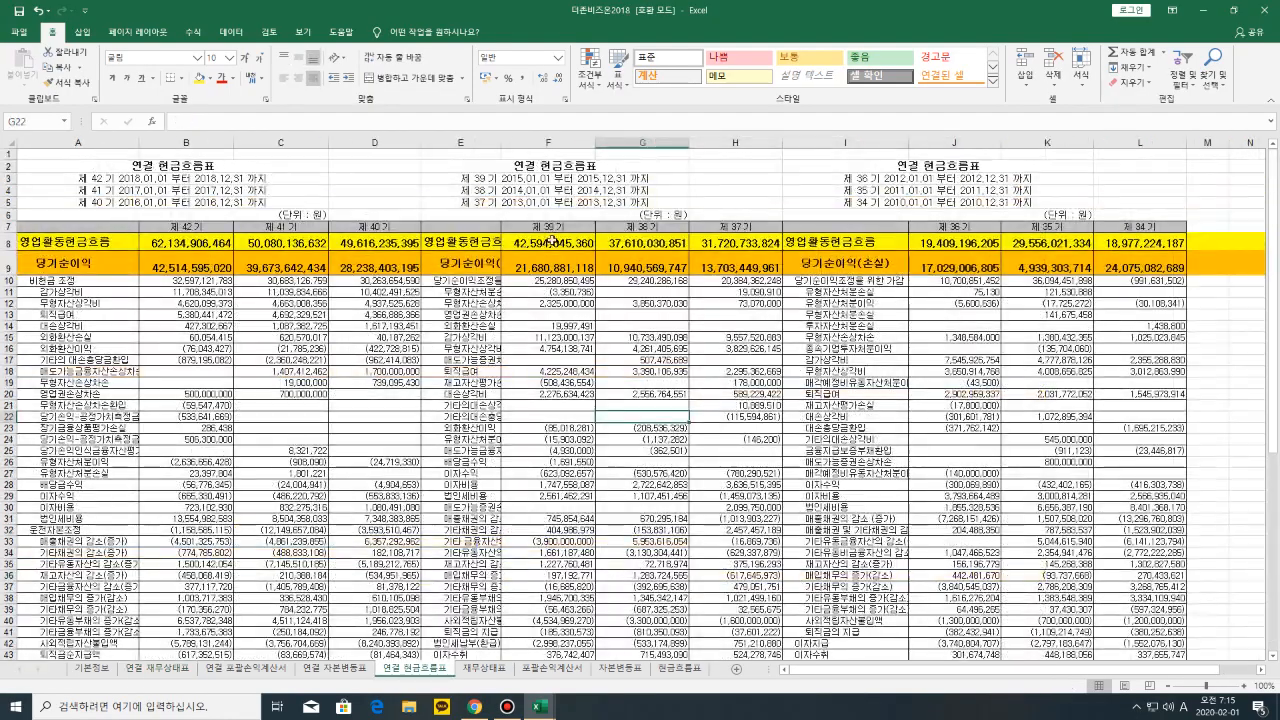
scroll(385, 462, down, 8)
scroll(62, 427, down, 3)
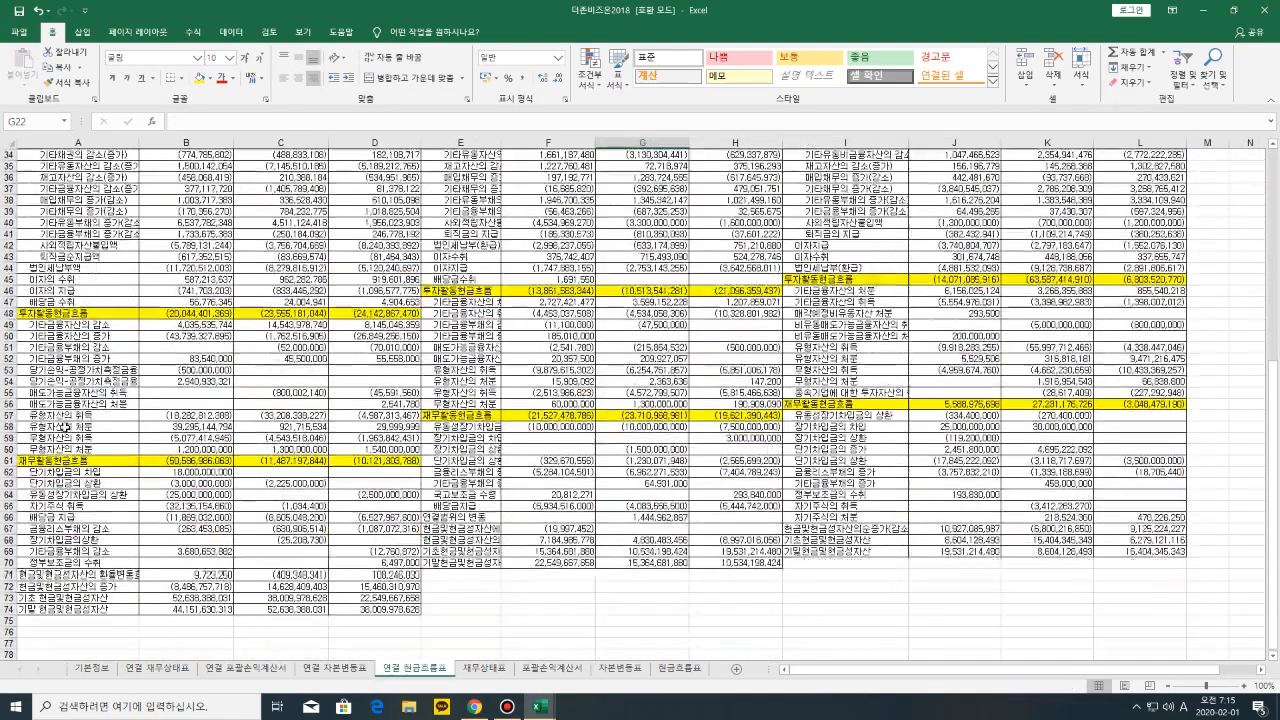
drag(52, 416, 386, 447)
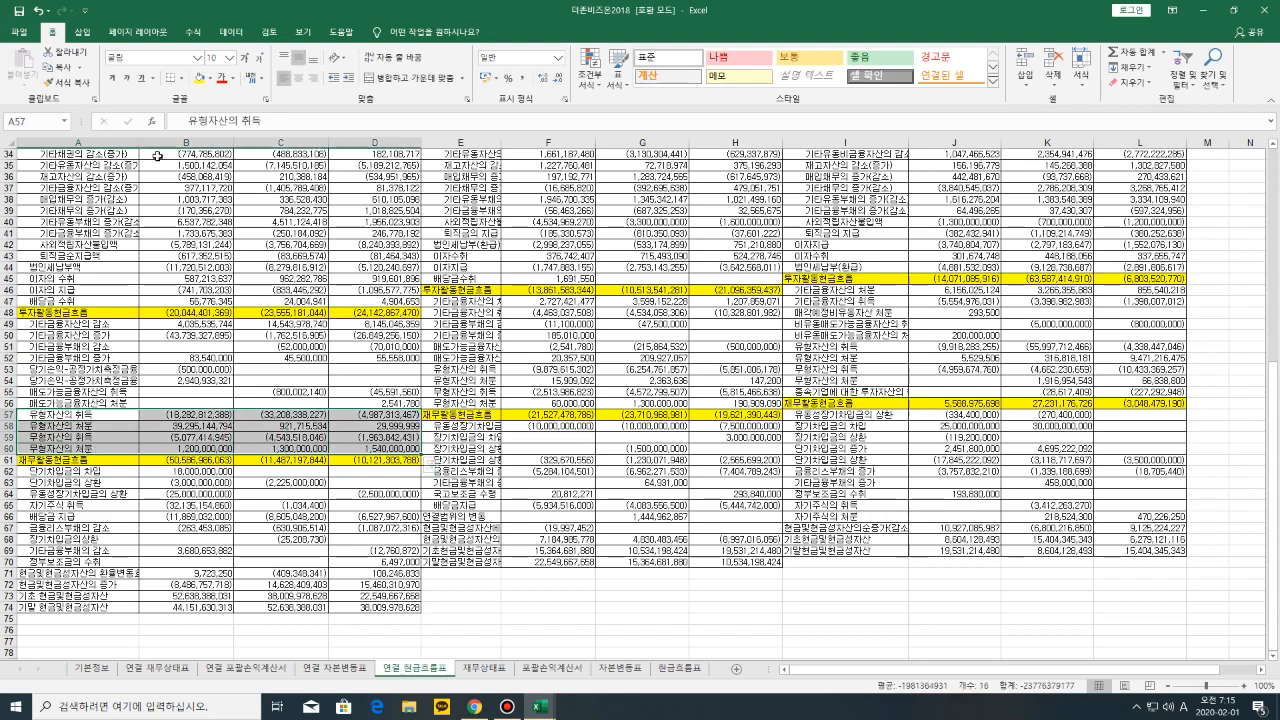
click(218, 81)
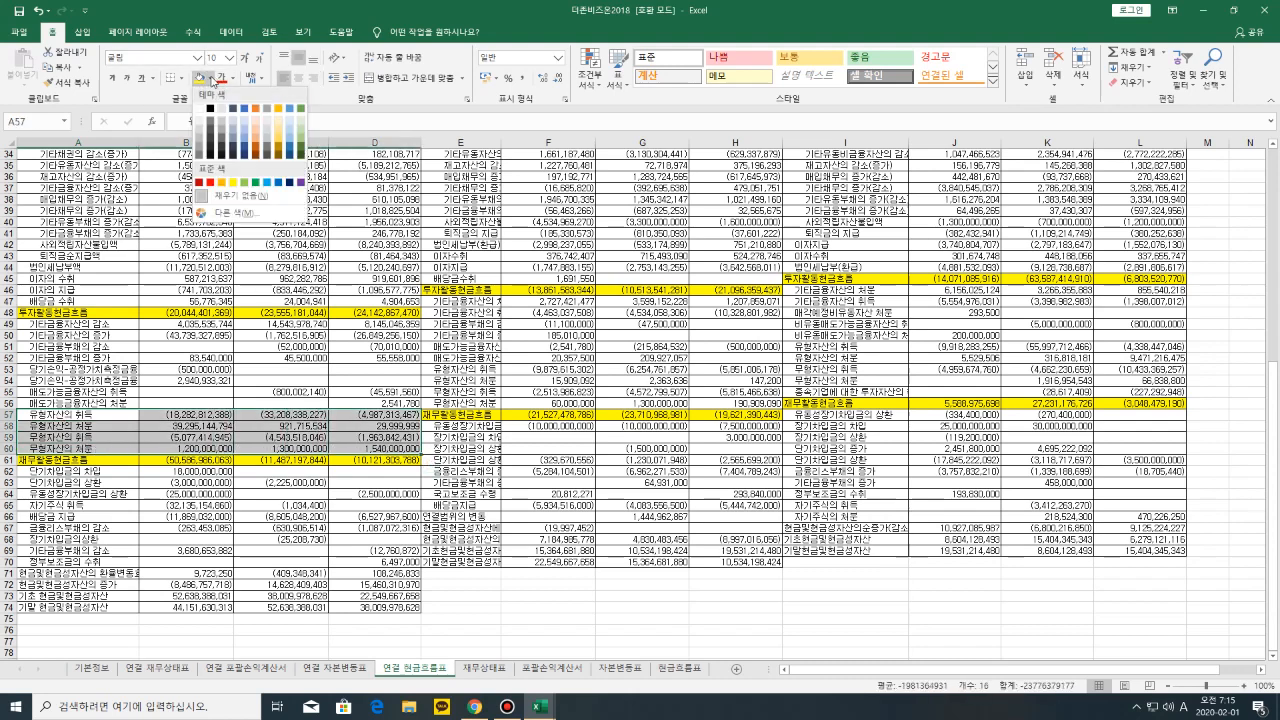
click(244, 183)
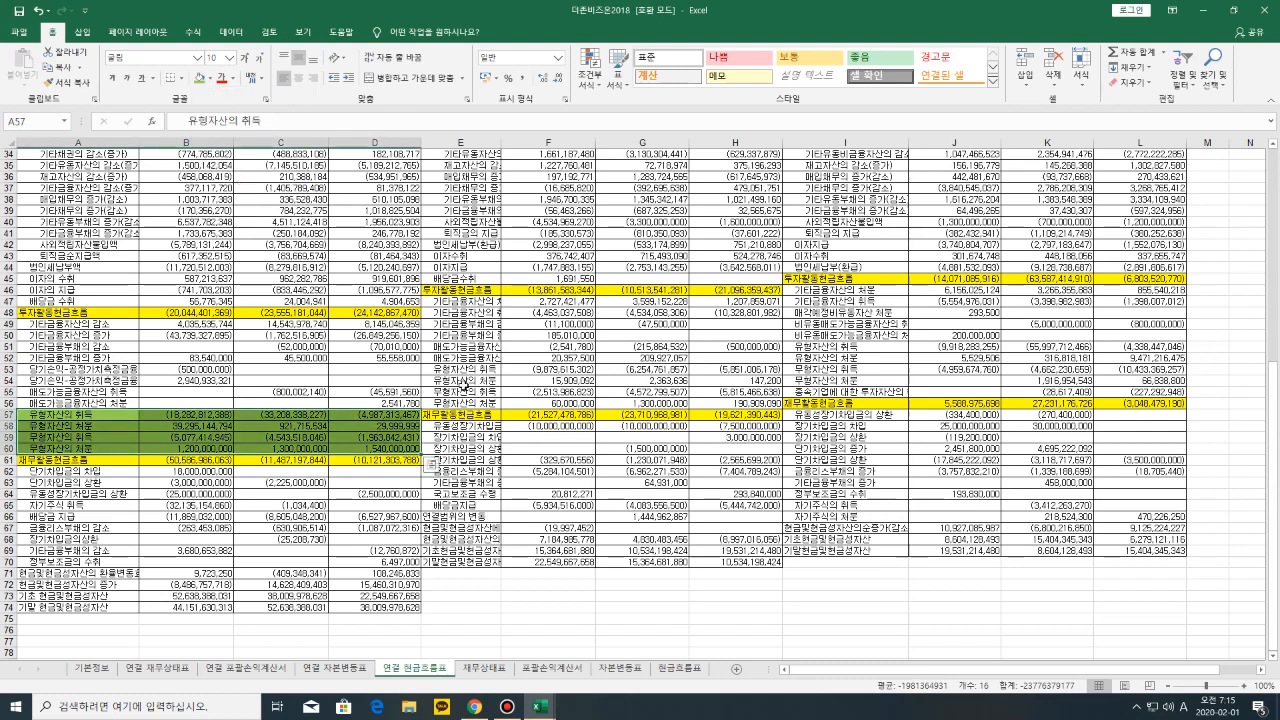
Fill the 2015 block's 유형자산 and 무형자산 acquisition and disposal labels and 제39기 values (E53:F56) light green
drag(449, 368, 456, 391)
drag(490, 403, 735, 403)
click(735, 403)
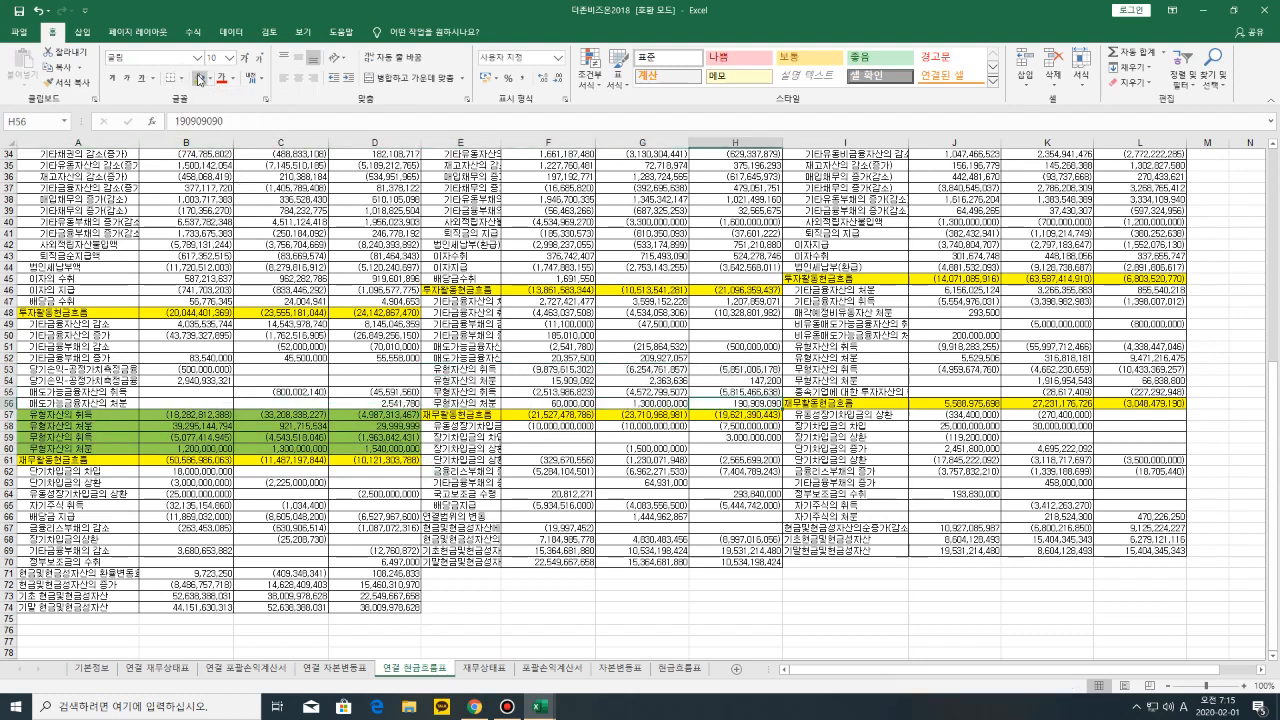
click(462, 370)
drag(462, 385, 735, 403)
click(735, 403)
drag(545, 371, 722, 403)
click(722, 403)
click(478, 372)
drag(481, 378, 521, 402)
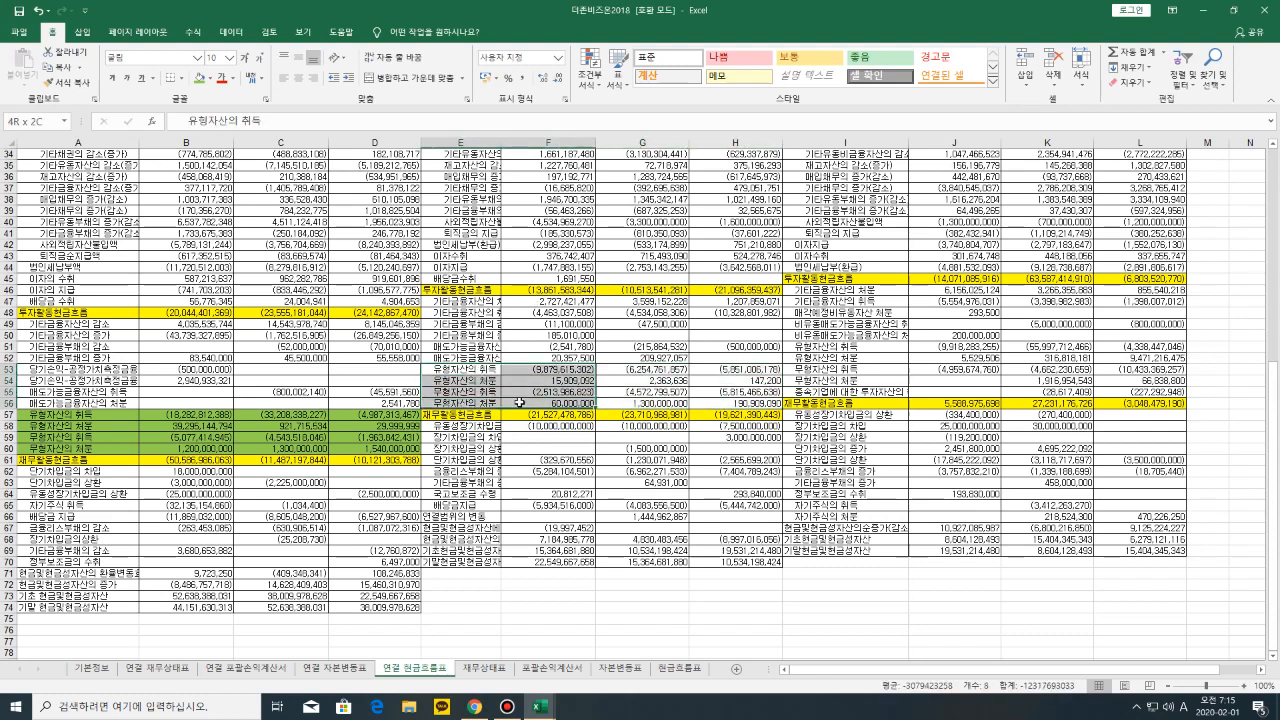
click(199, 78)
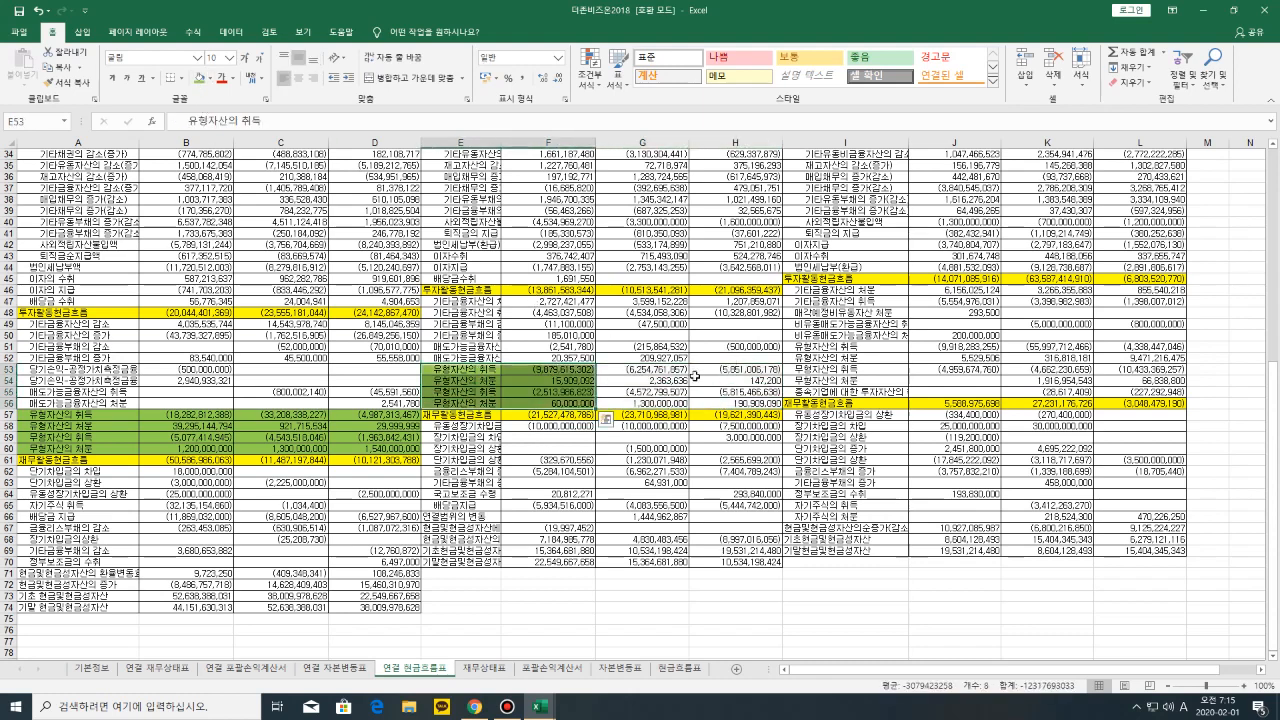
Fill the matching 제38기 and 제37기 values of the 2015 block (G53:H56) light green
drag(648, 373, 738, 403)
click(738, 403)
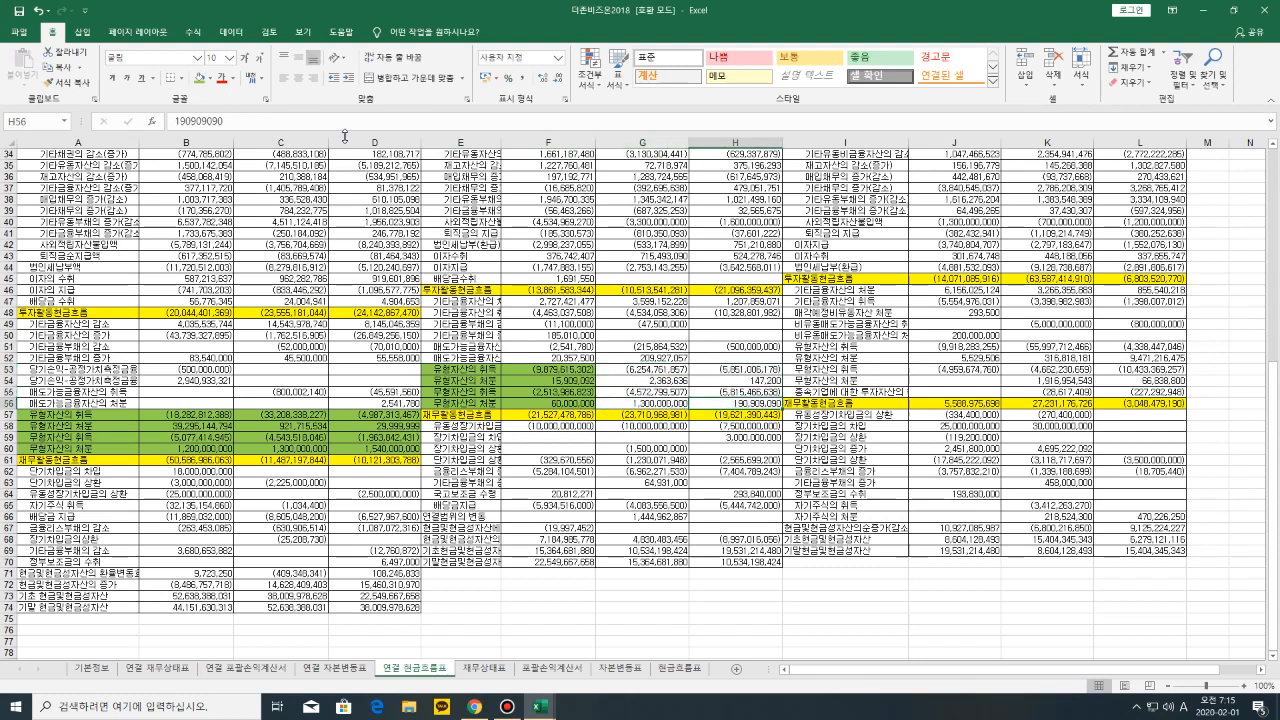
click(199, 78)
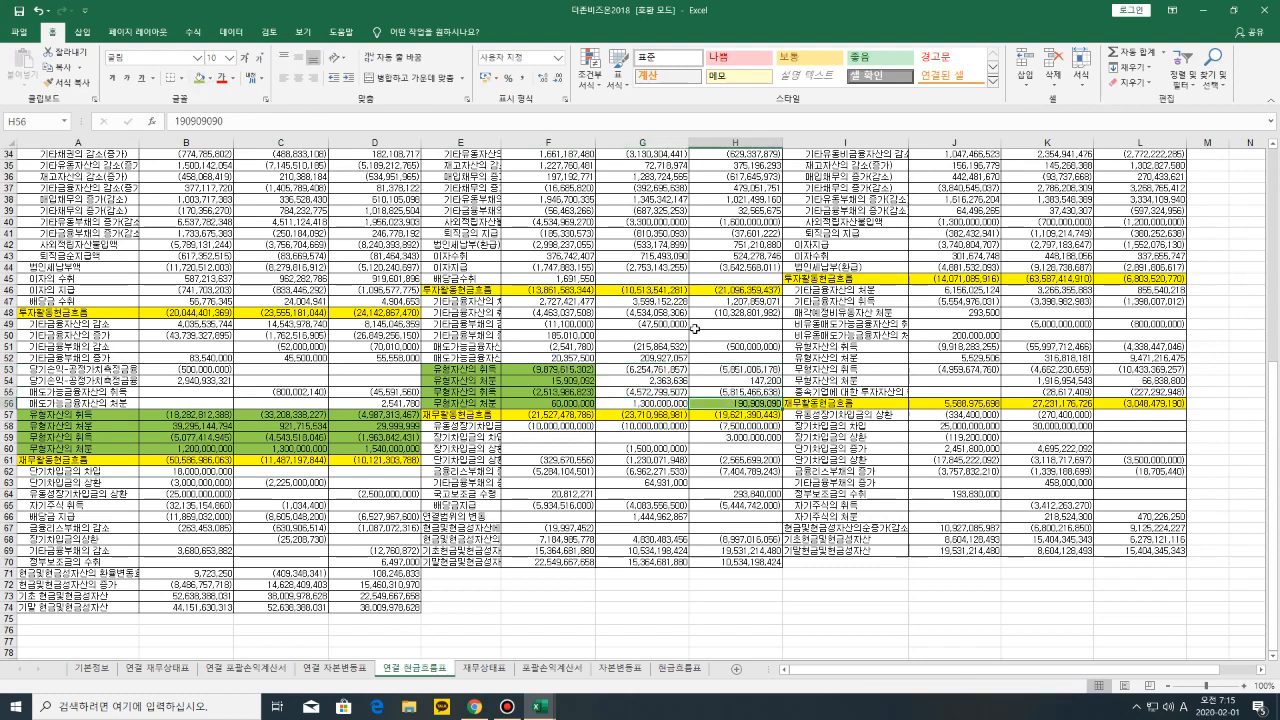
drag(648, 374, 716, 392)
click(716, 392)
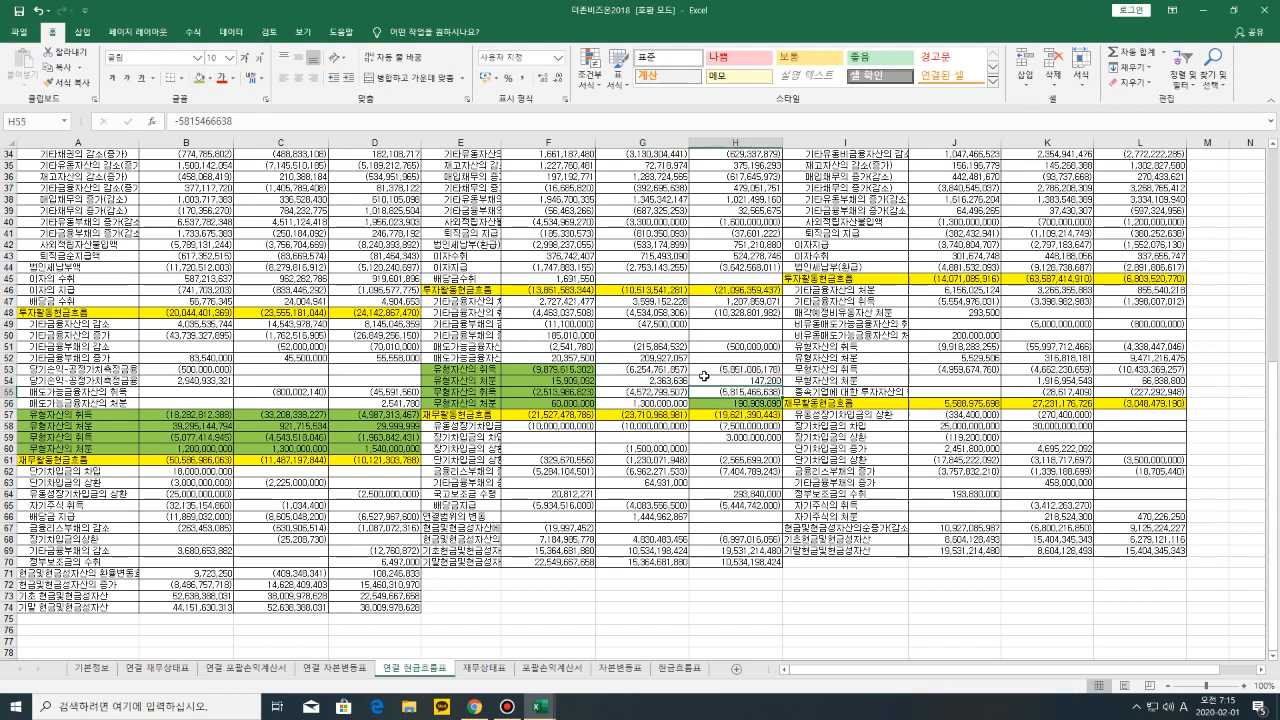
click(199, 78)
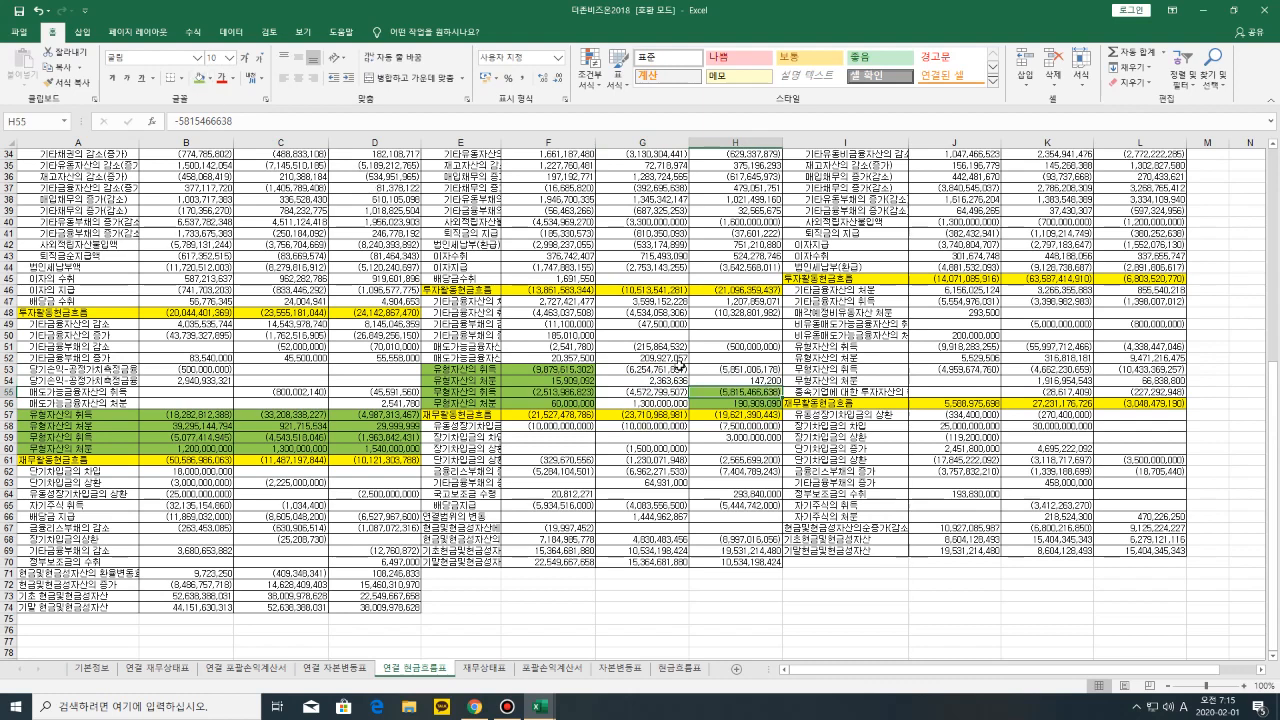
drag(680, 365, 690, 402)
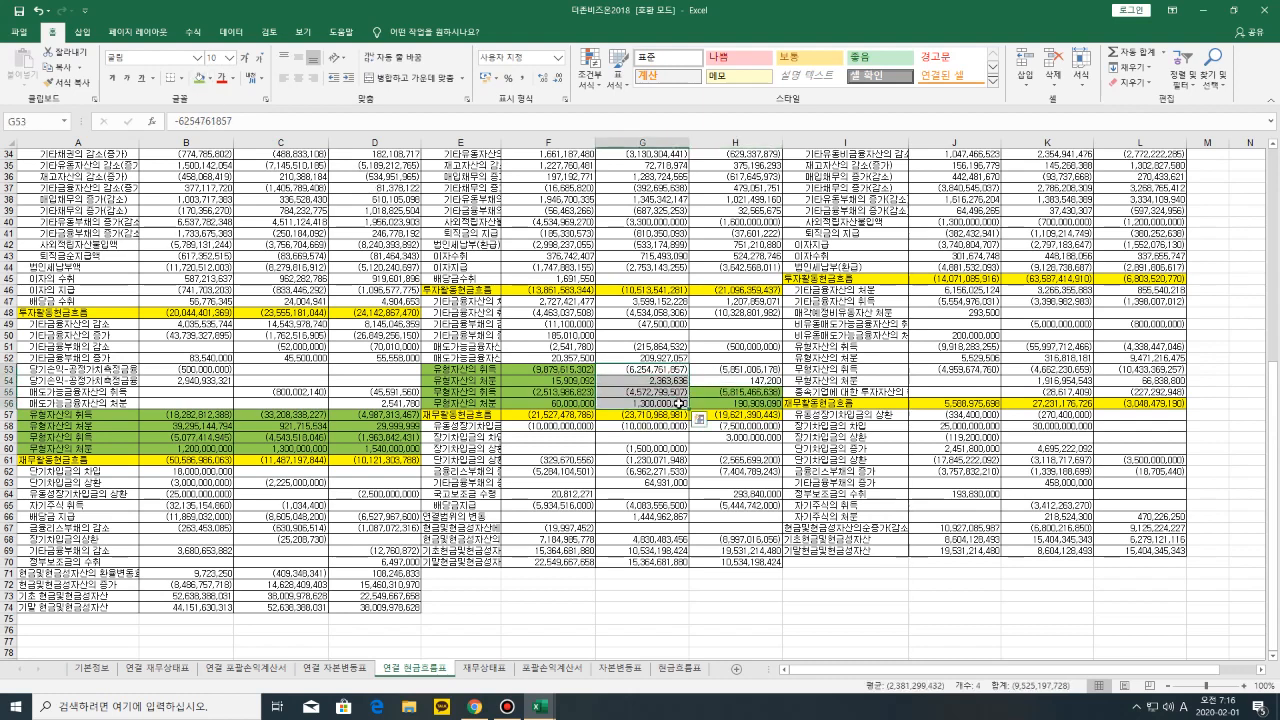
click(199, 78)
drag(742, 369, 748, 381)
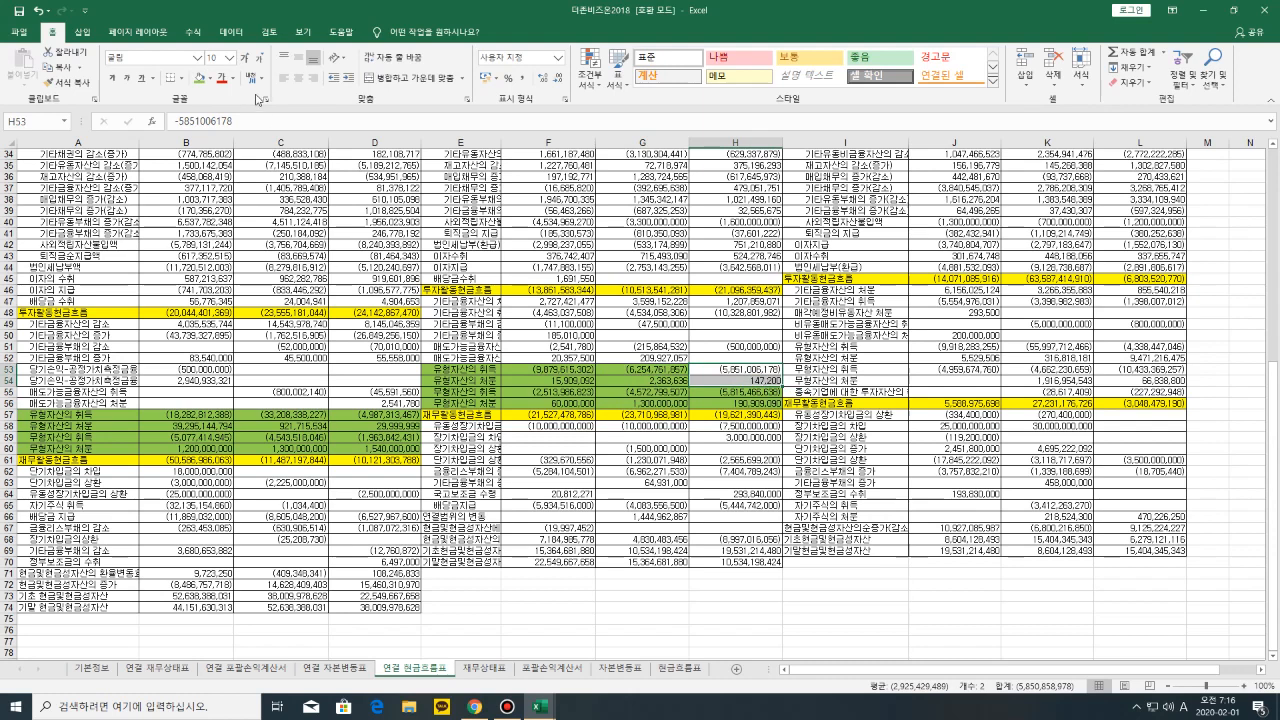
click(199, 78)
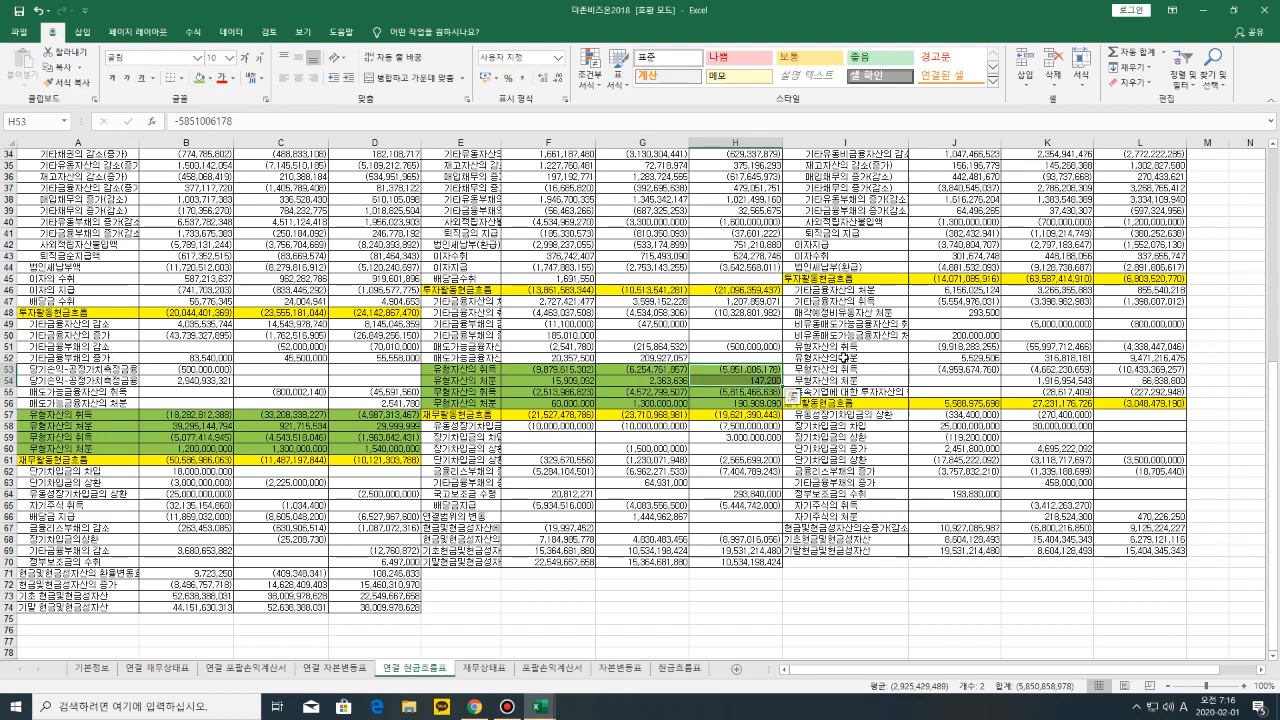
Fill the 2012 block's rows from 유형자산의 취득 through the subsidiary investment row (I51:L55) light green
drag(849, 346, 1130, 392)
click(199, 78)
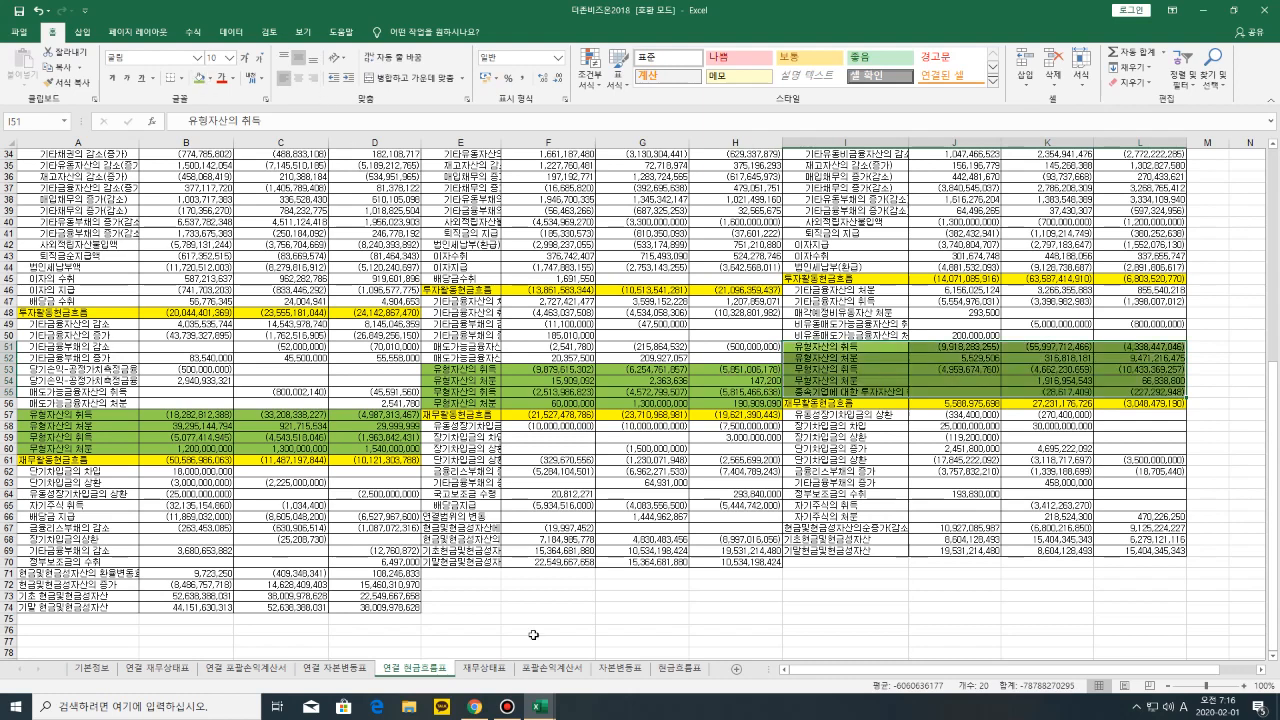
click(845, 632)
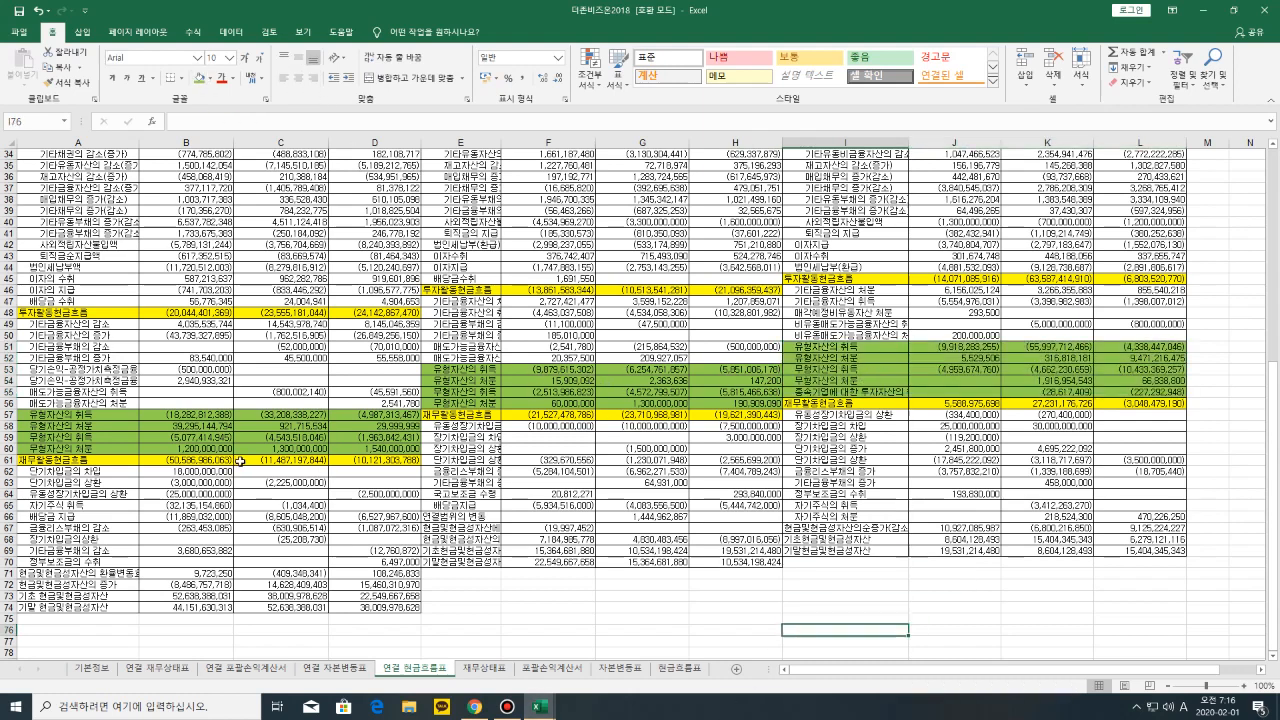
On the 연결 현금흐름표 sheet, fill the 2018 block's 감가상각비 and 무형자산상각비 rows (A11:D12) light green
scroll(809, 400, up, 3)
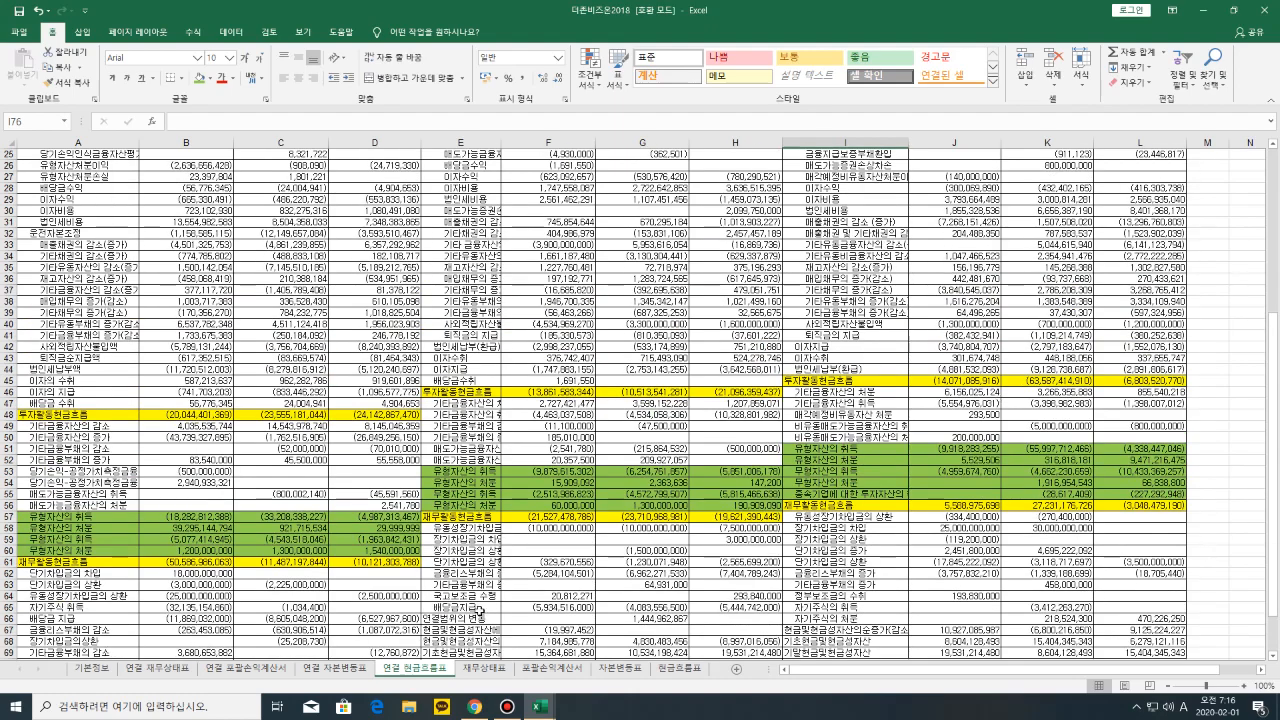
scroll(122, 441, up, 3)
scroll(194, 279, up, 2)
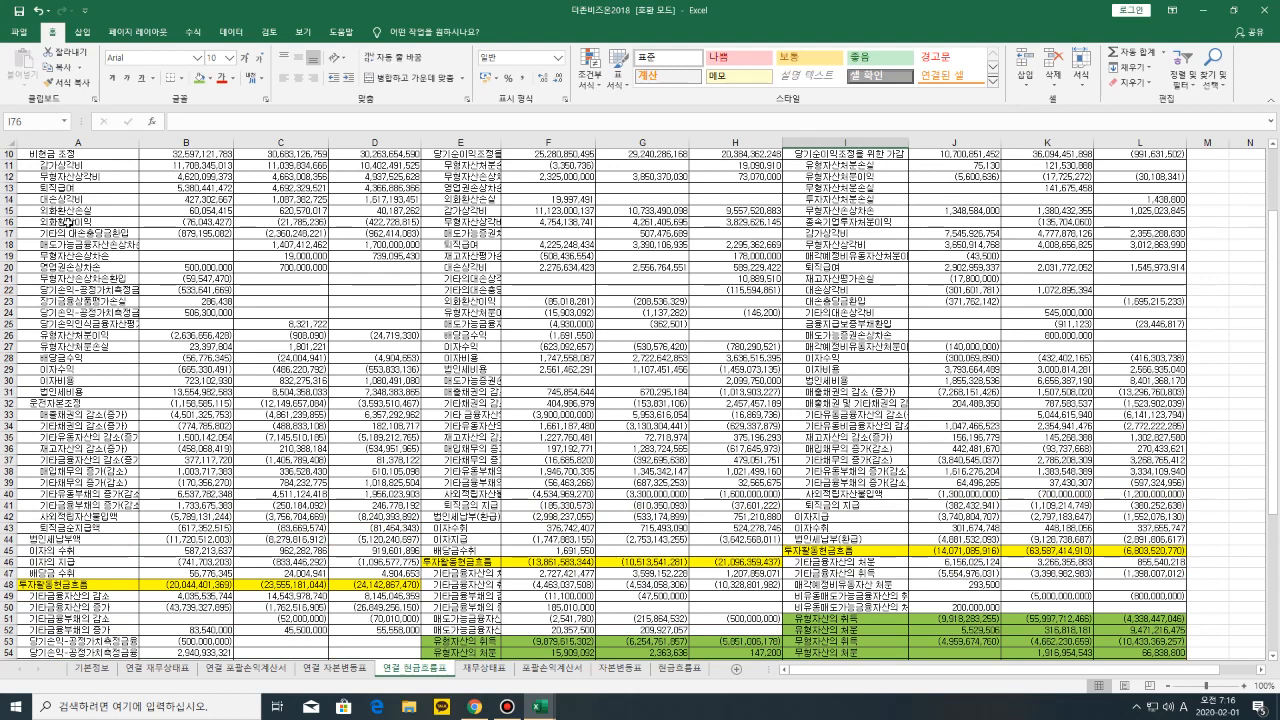
click(85, 176)
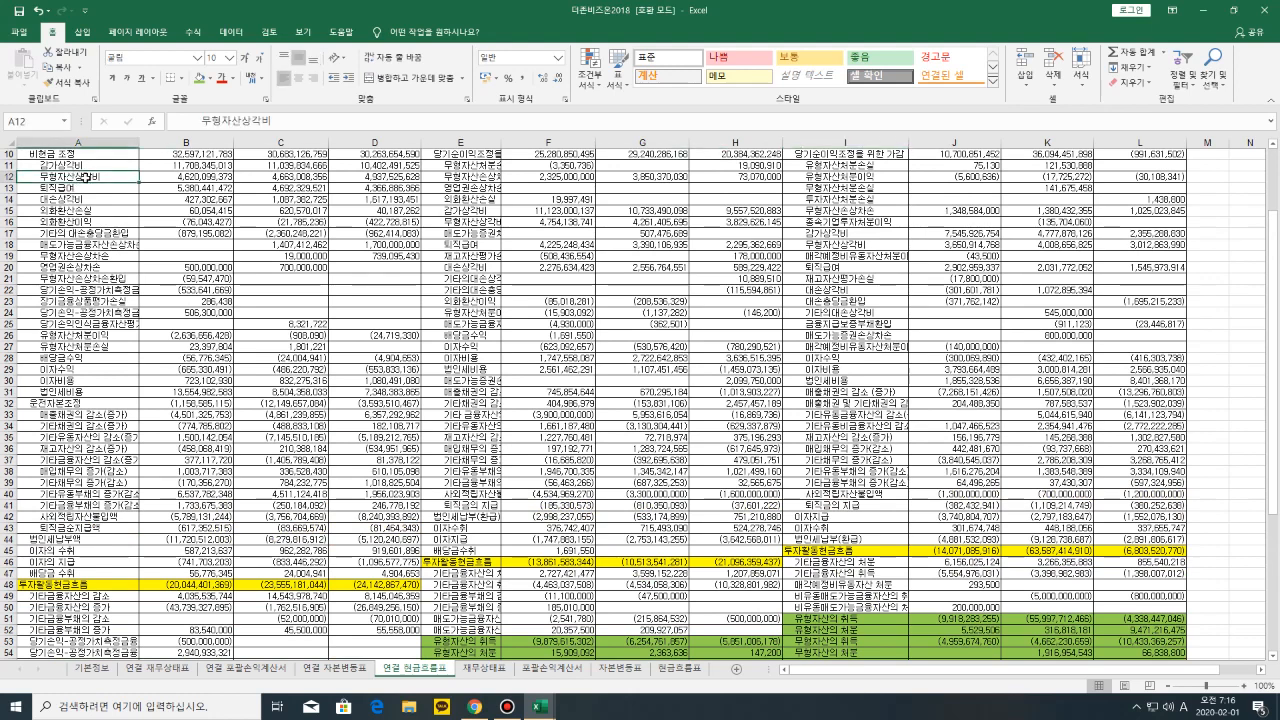
click(6, 166)
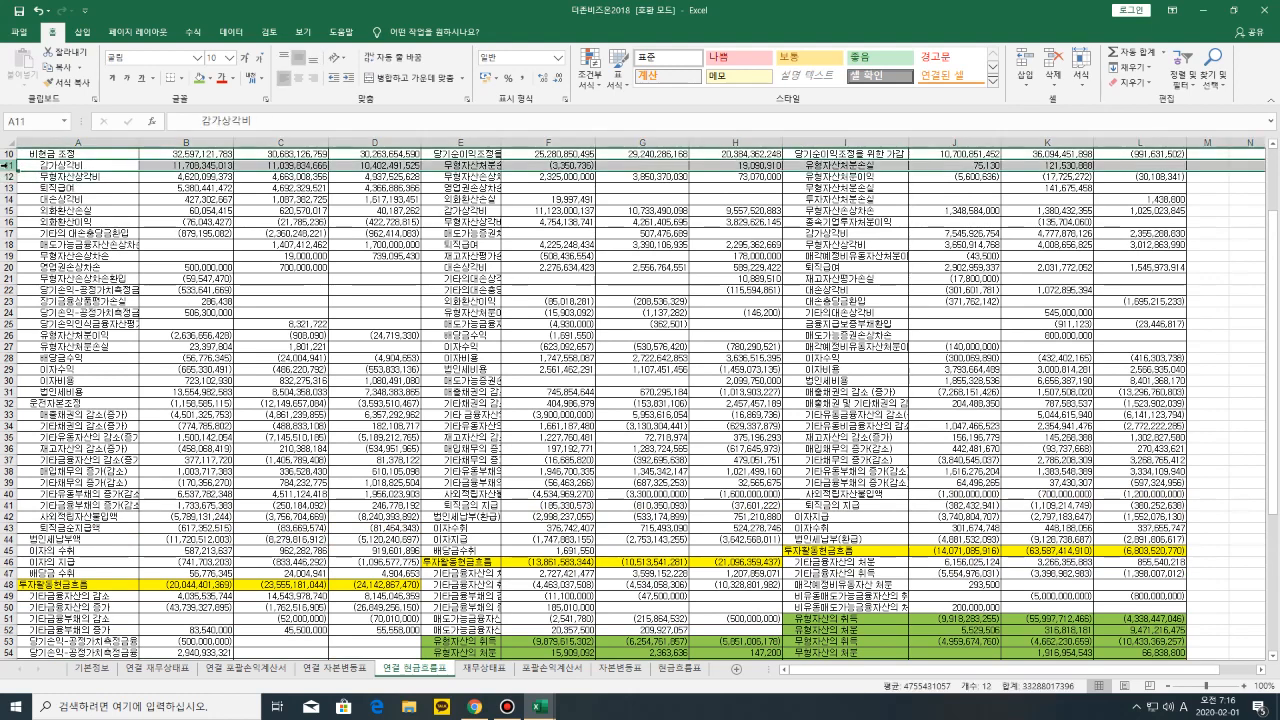
scroll(634, 258, up, 1)
click(634, 258)
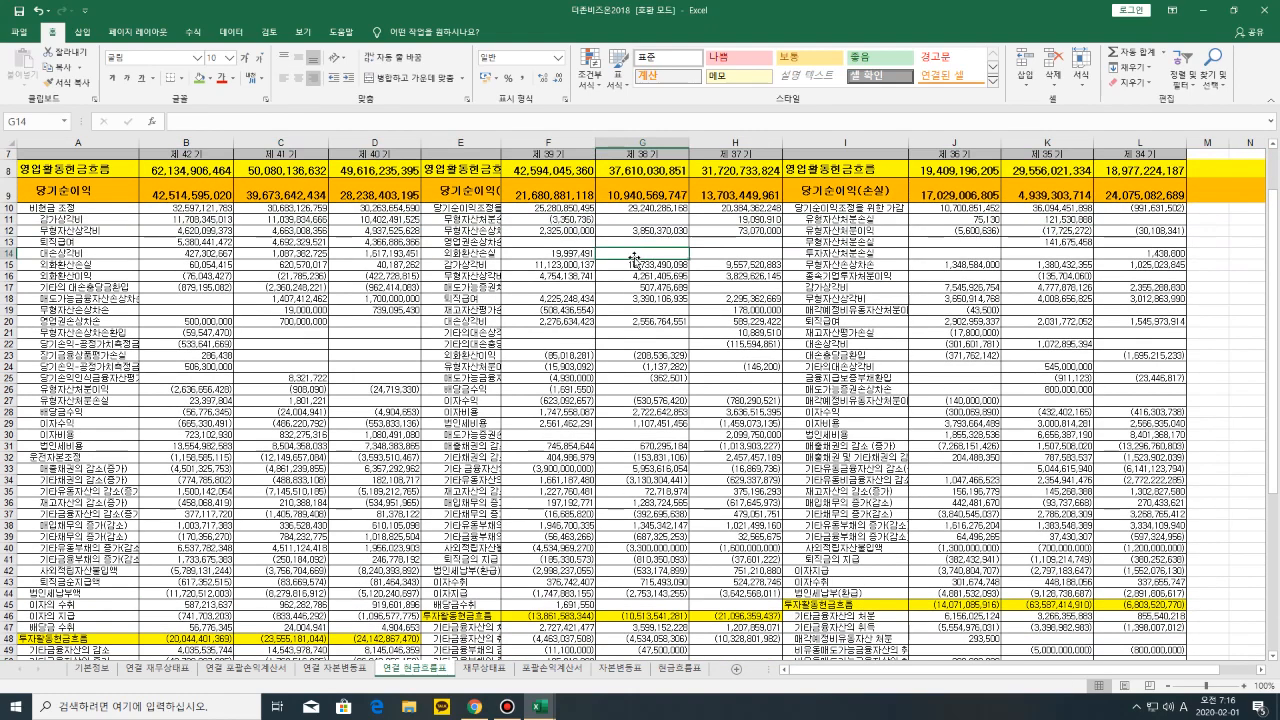
drag(62, 219, 411, 218)
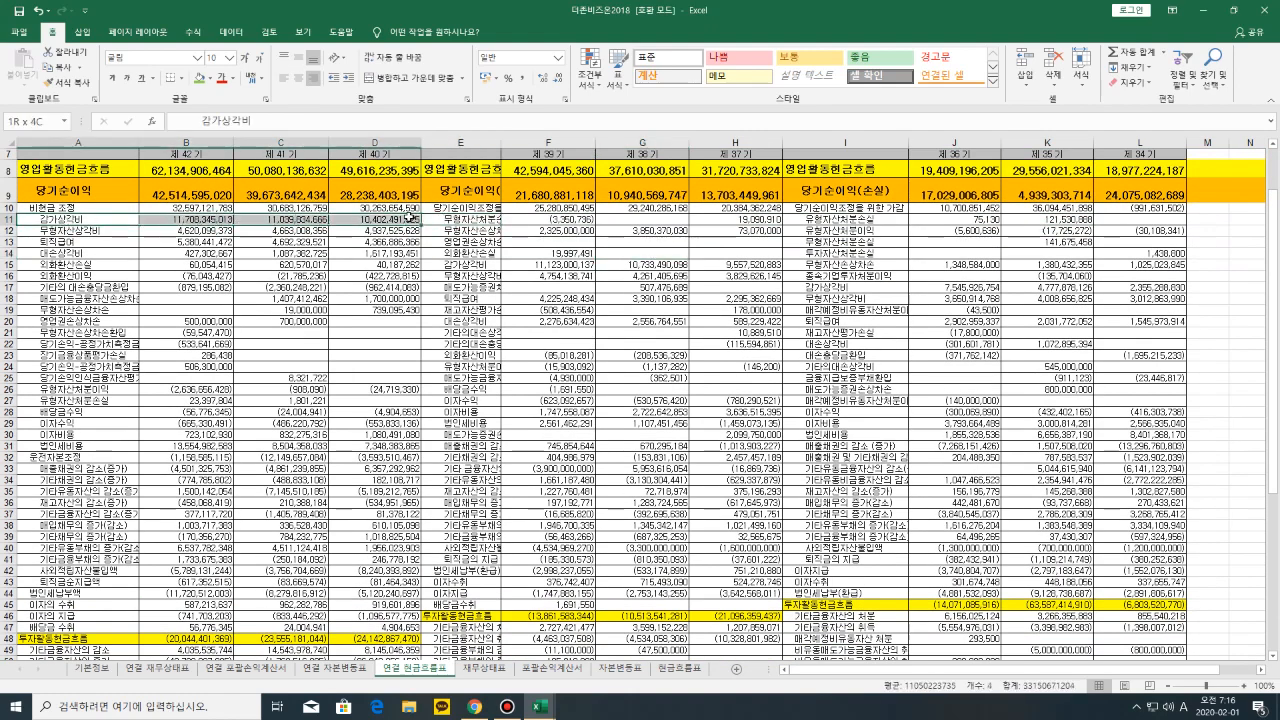
click(408, 217)
drag(77, 219, 385, 230)
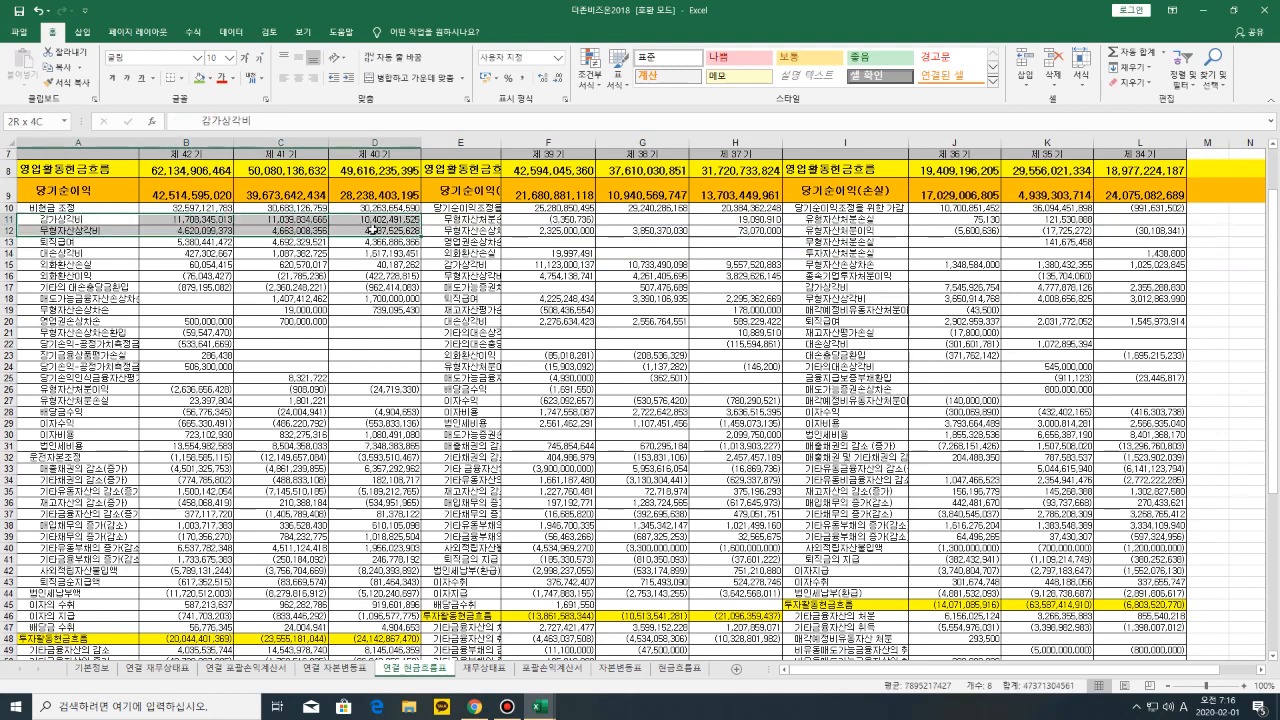
click(385, 230)
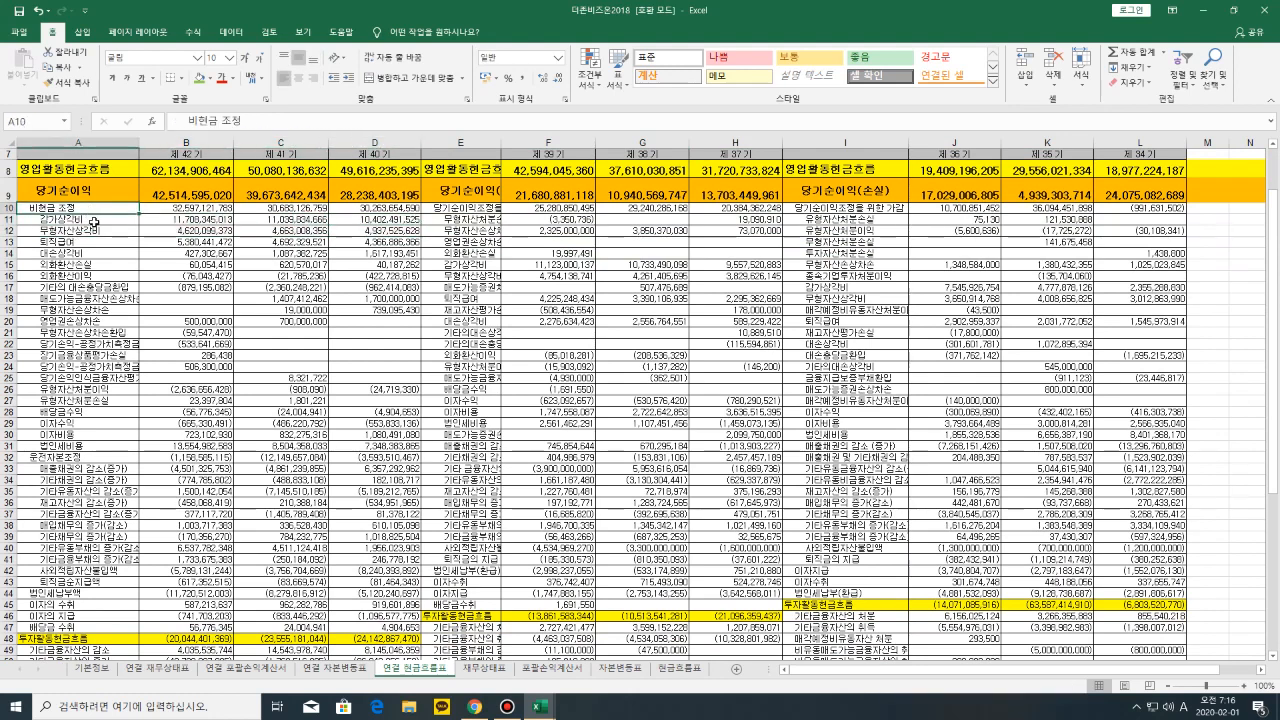
drag(90, 219, 393, 228)
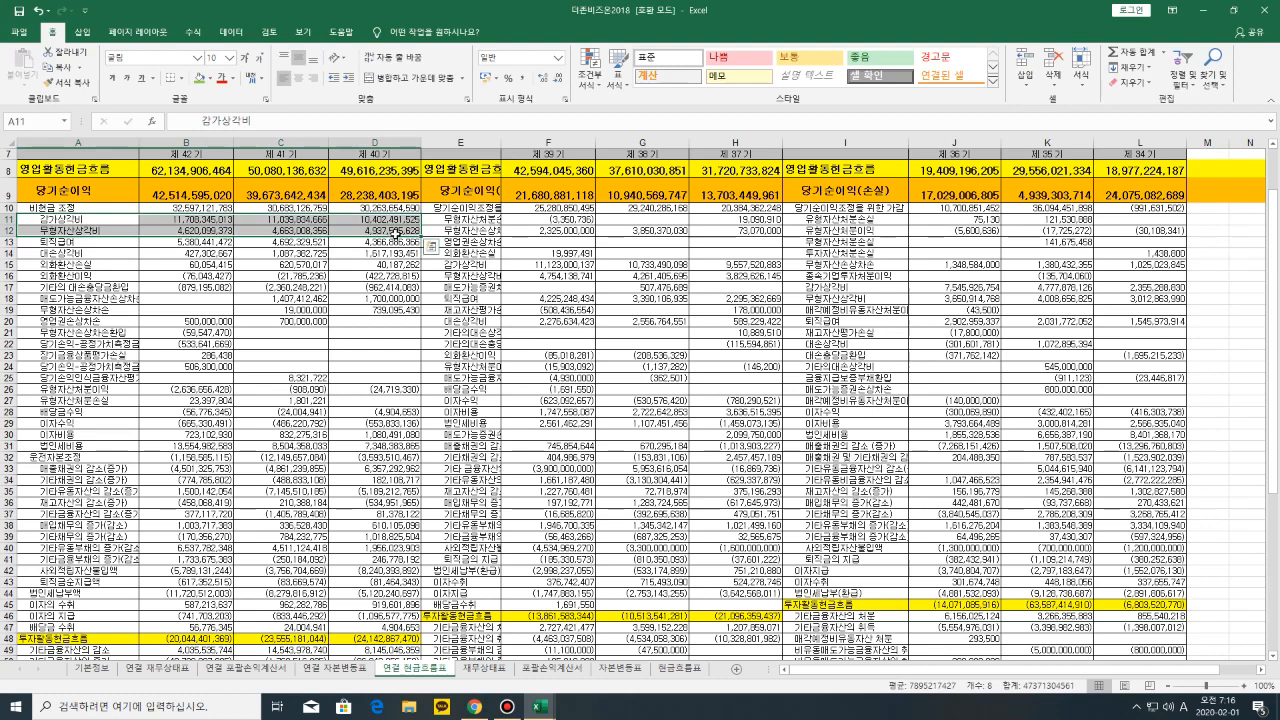
click(199, 78)
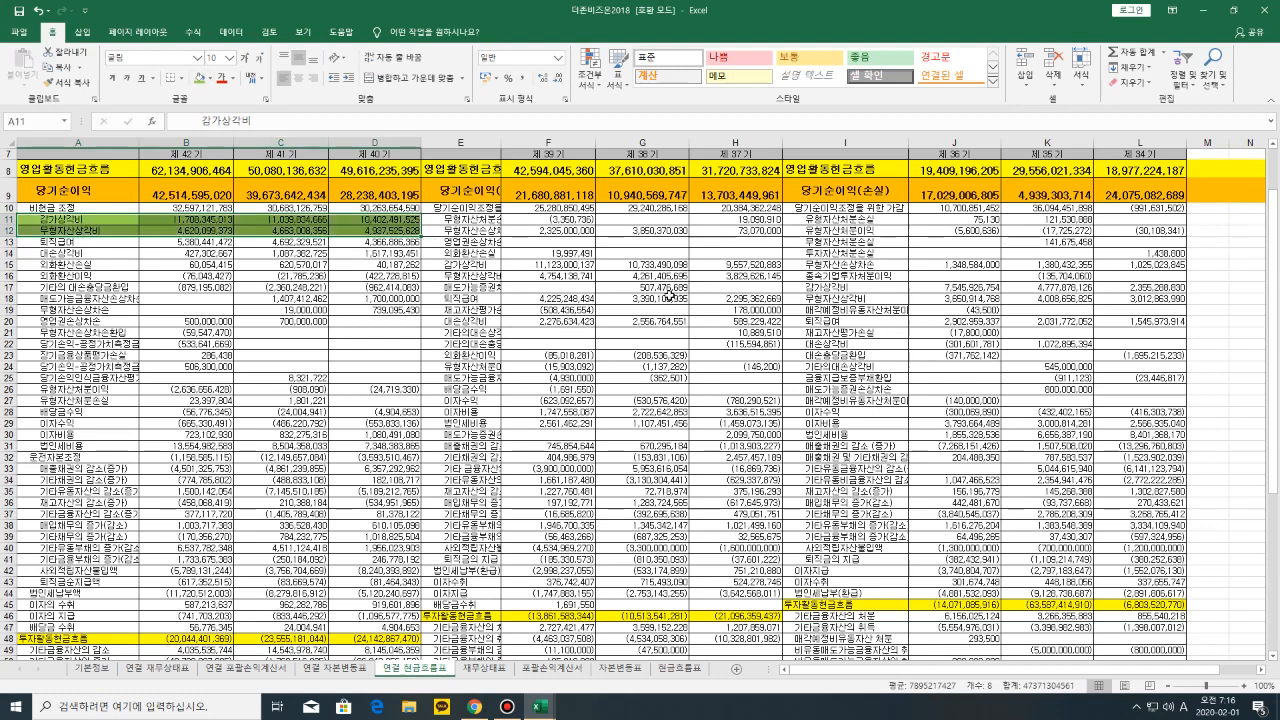
Fill the 2015 block's 감가상각비 and 무형자산상각비 rows (E15:H16) light green
click(470, 219)
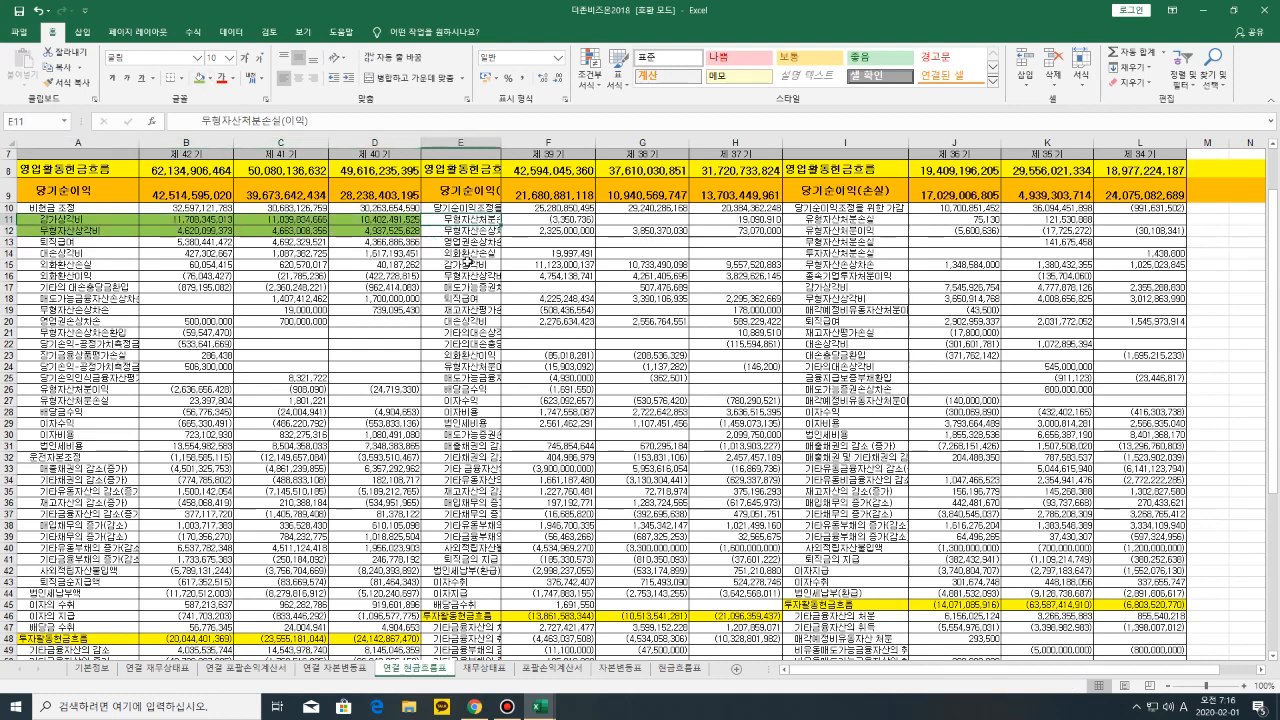
drag(467, 261, 713, 277)
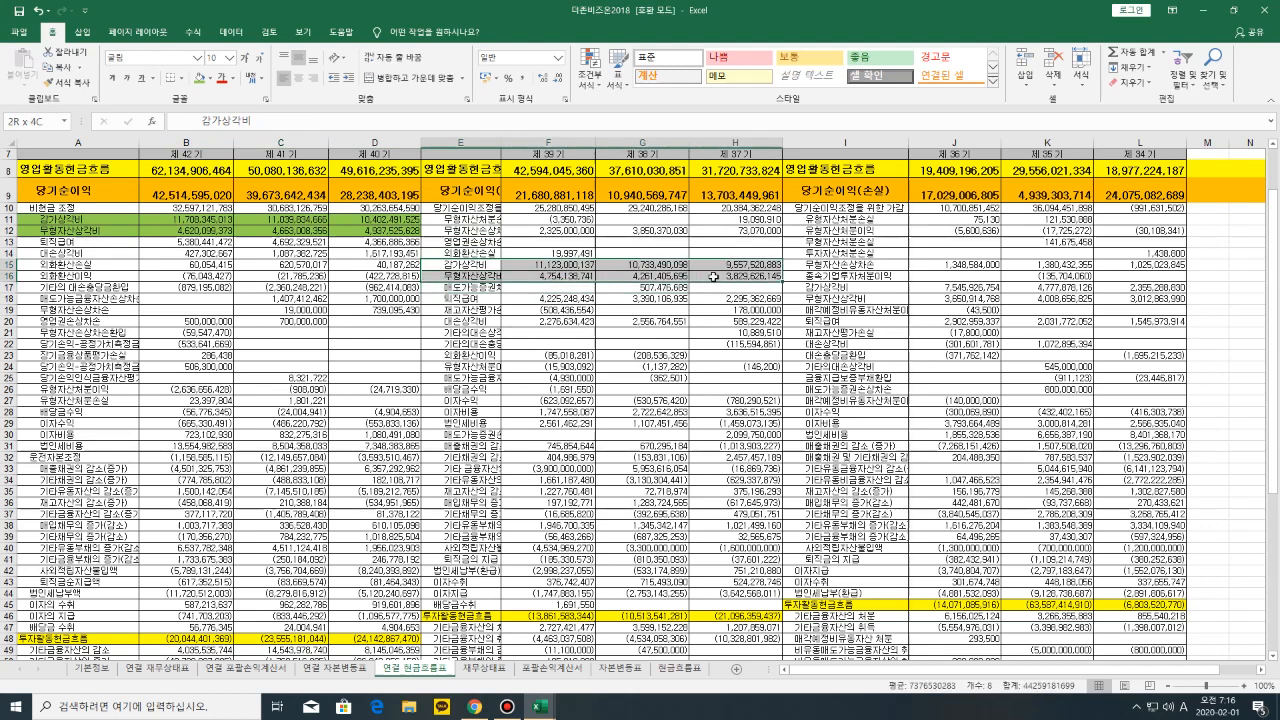
click(199, 77)
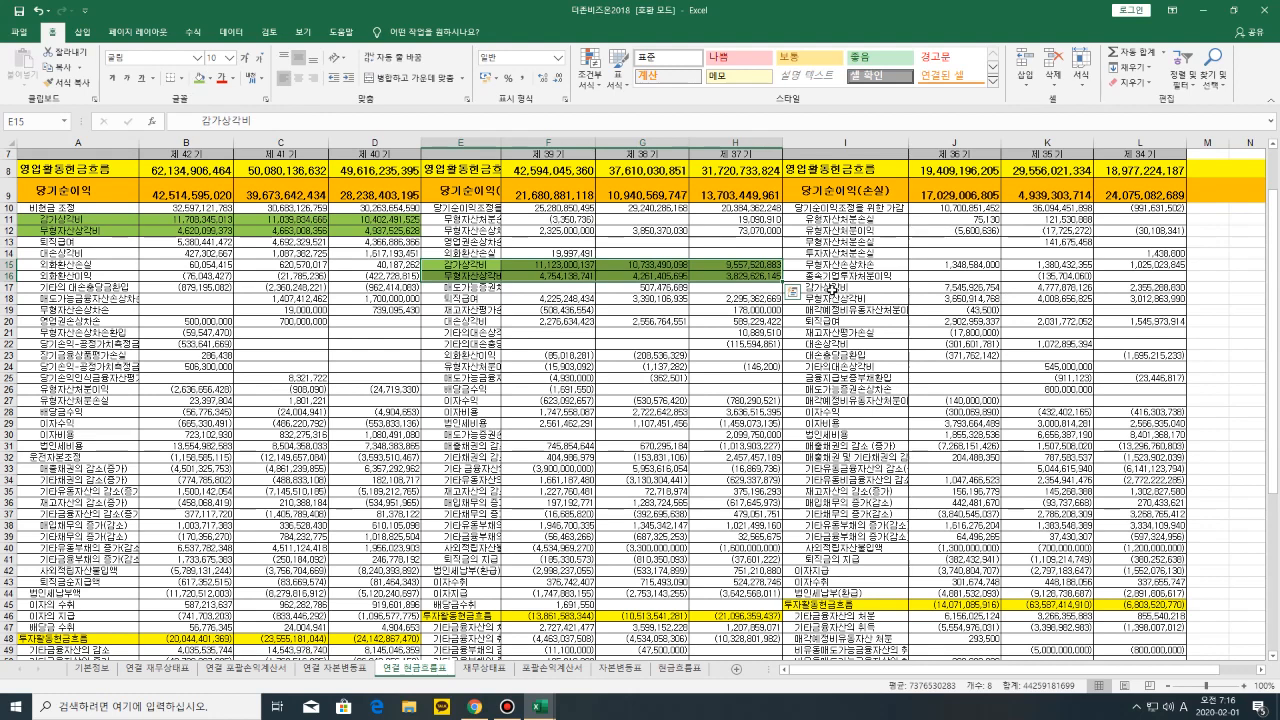
Fill the 2012 block's 감가상각비 and 무형자산상각비 rows (I17:L18) light green
drag(833, 289, 1116, 298)
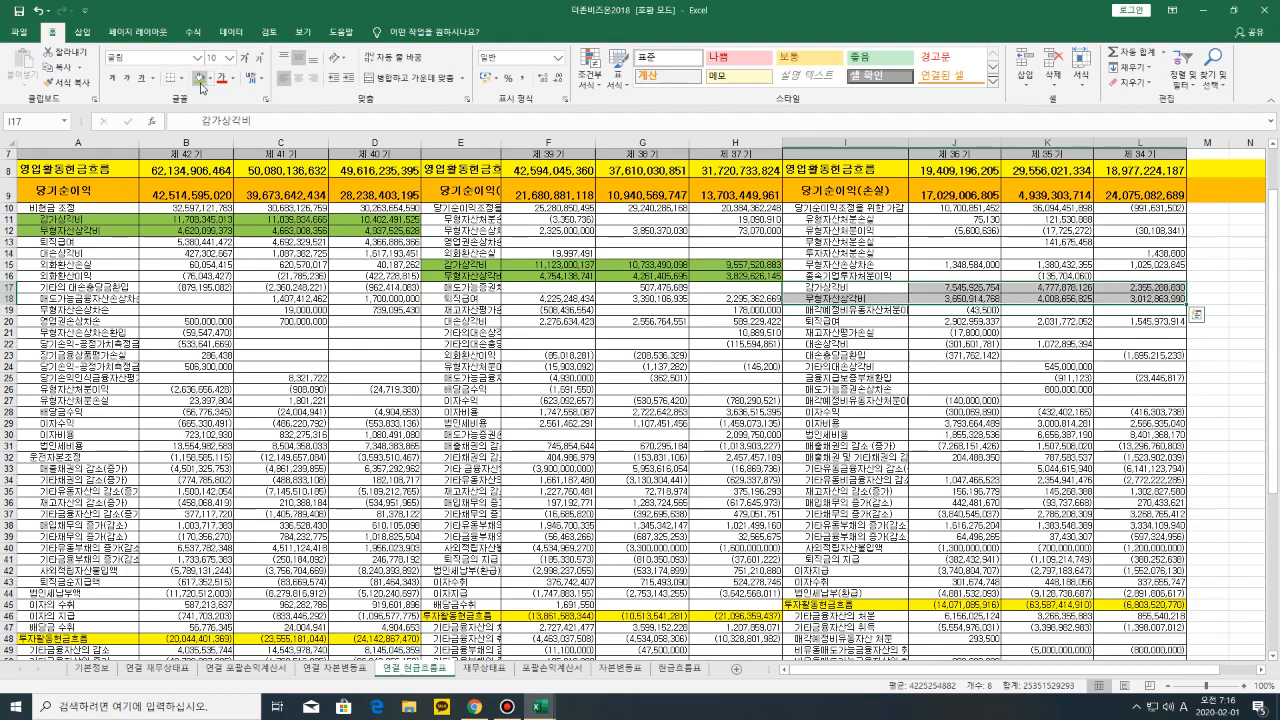
click(200, 78)
scroll(205, 216, down, 6)
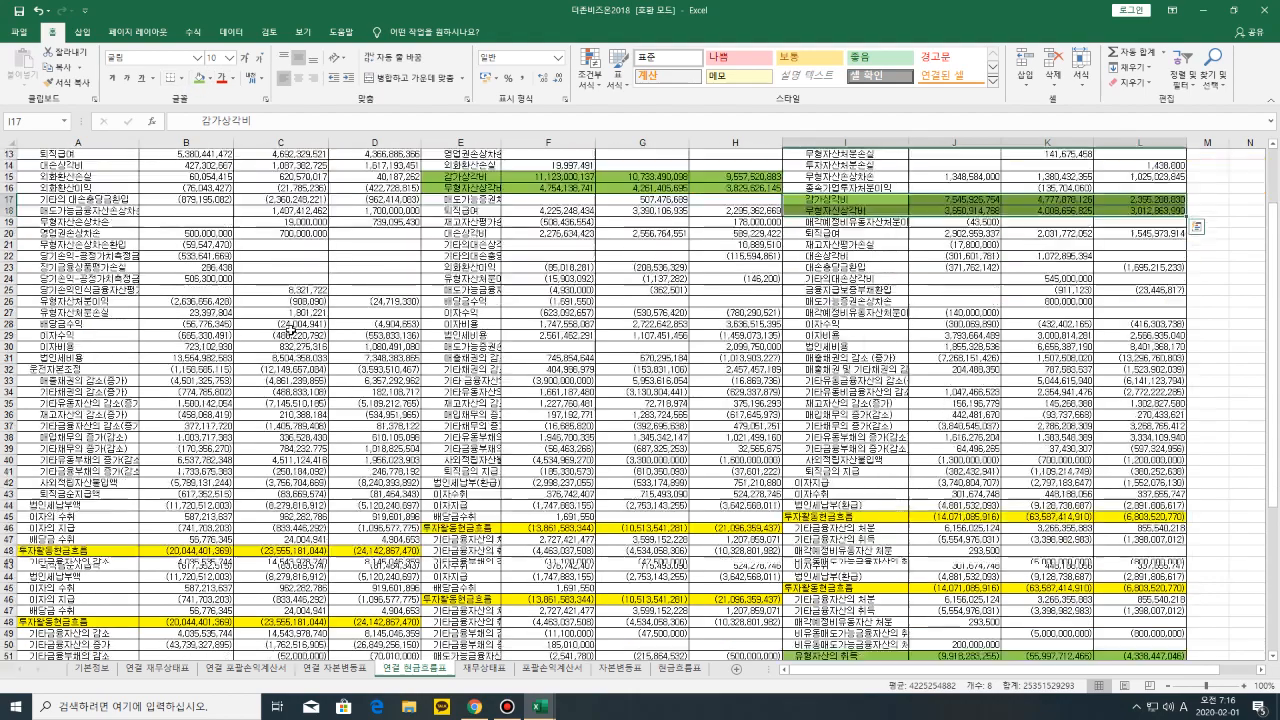
scroll(652, 411, up, 8)
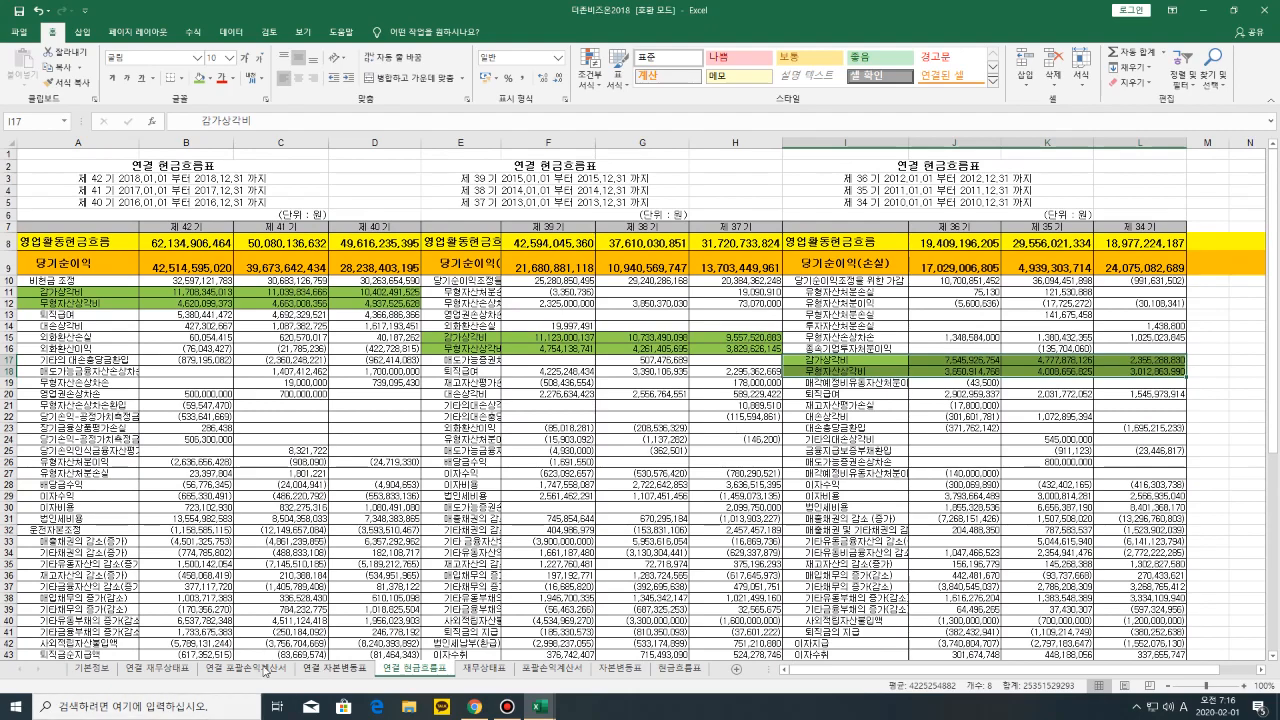
Show the 연결 포괄손익계산서 sheet in the 더존비즈온2018 workbook, and open the same sheet in the 더존2015 workbook
click(155, 667)
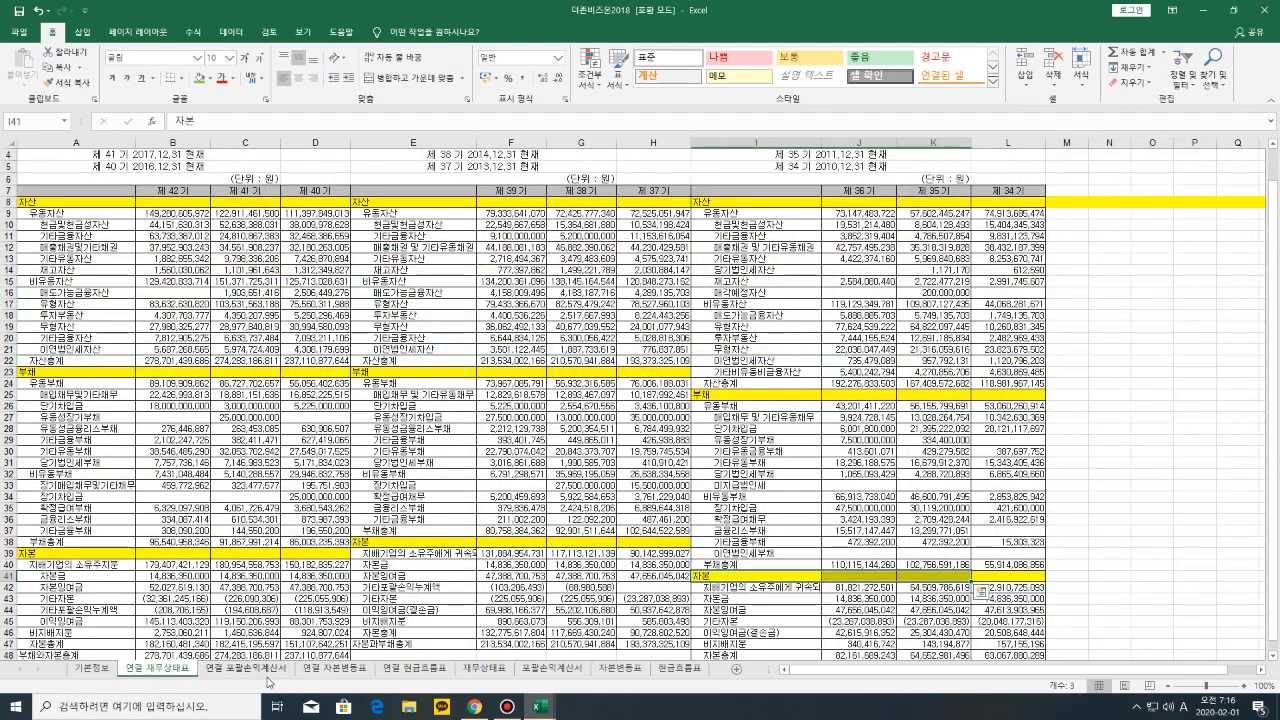
click(262, 668)
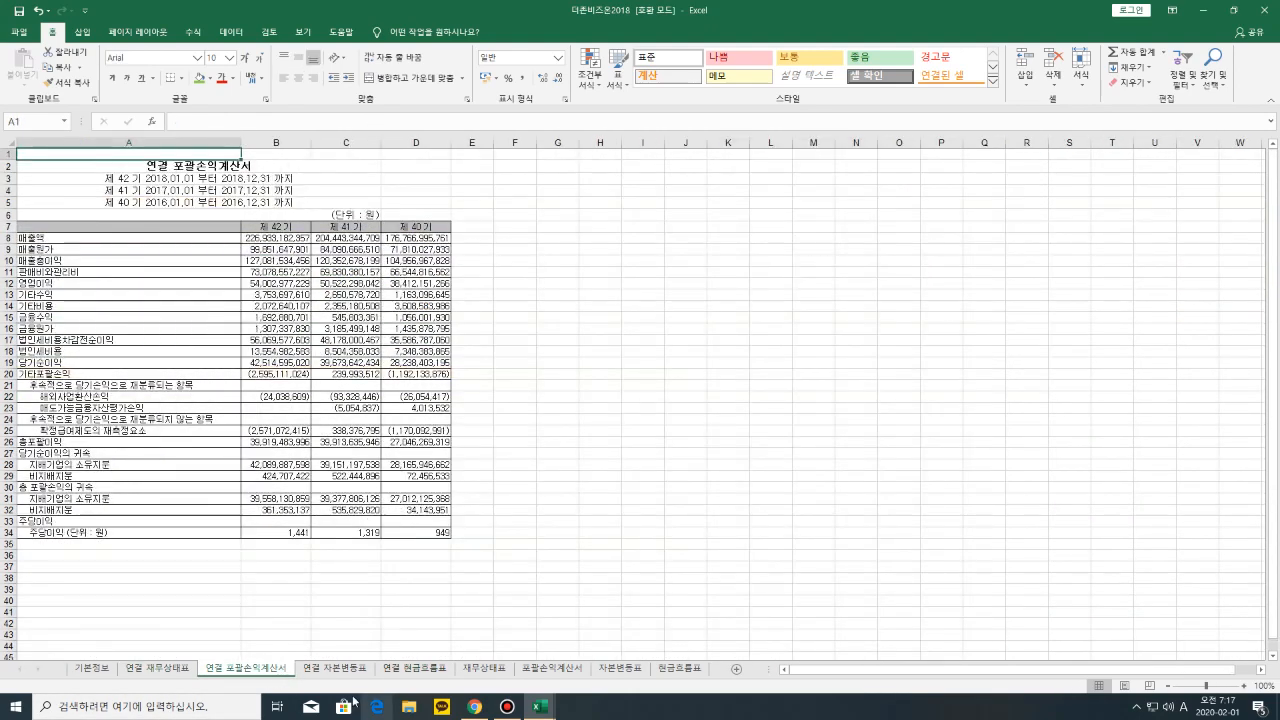
mouse_move(540, 706)
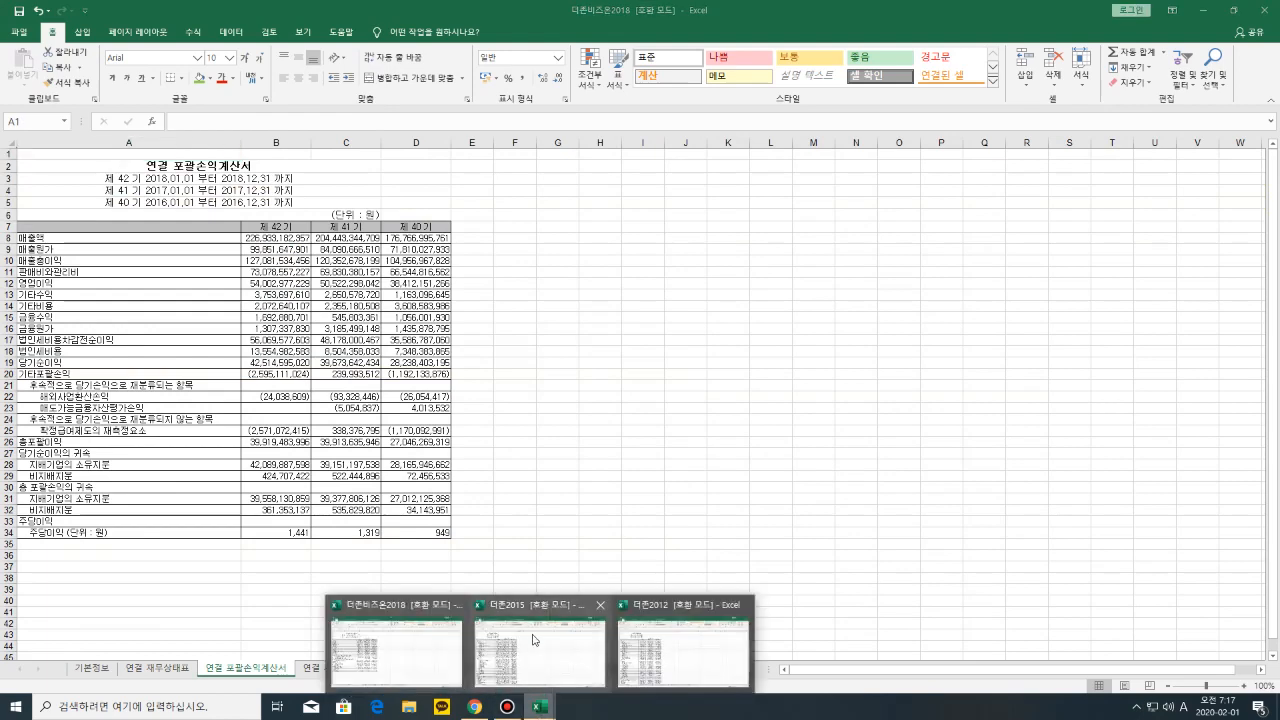
click(564, 643)
click(563, 374)
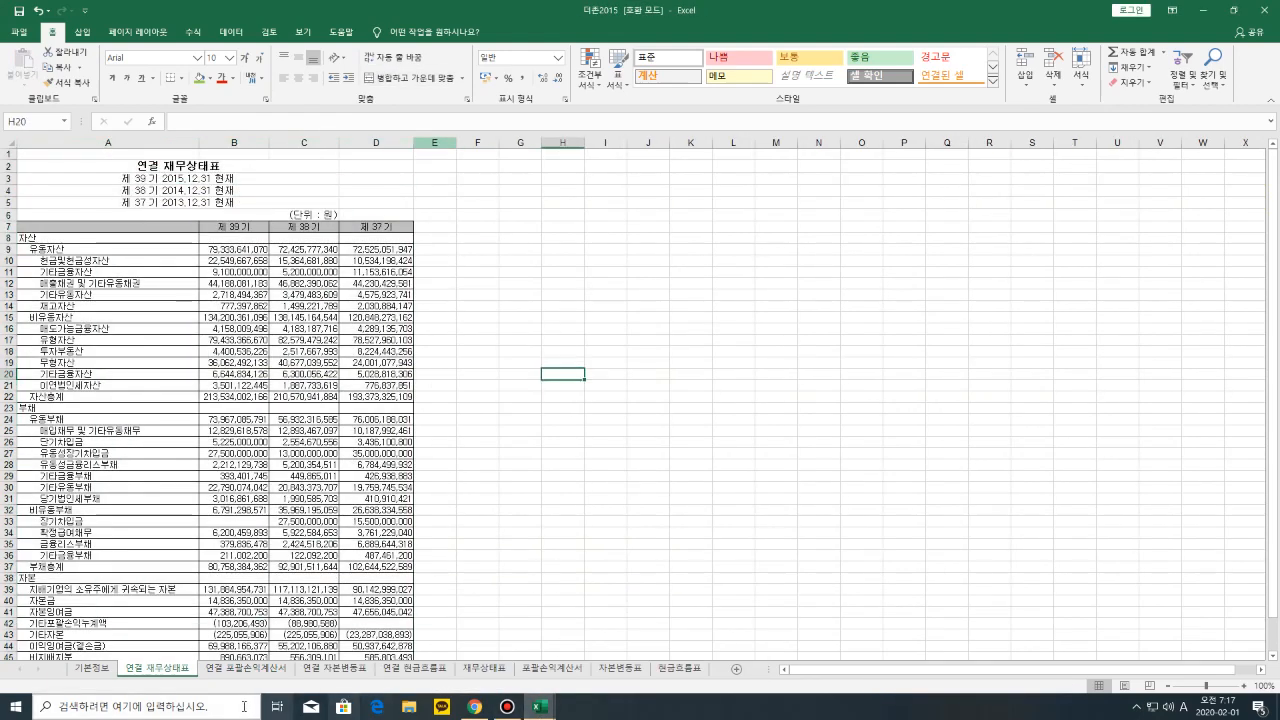
click(241, 668)
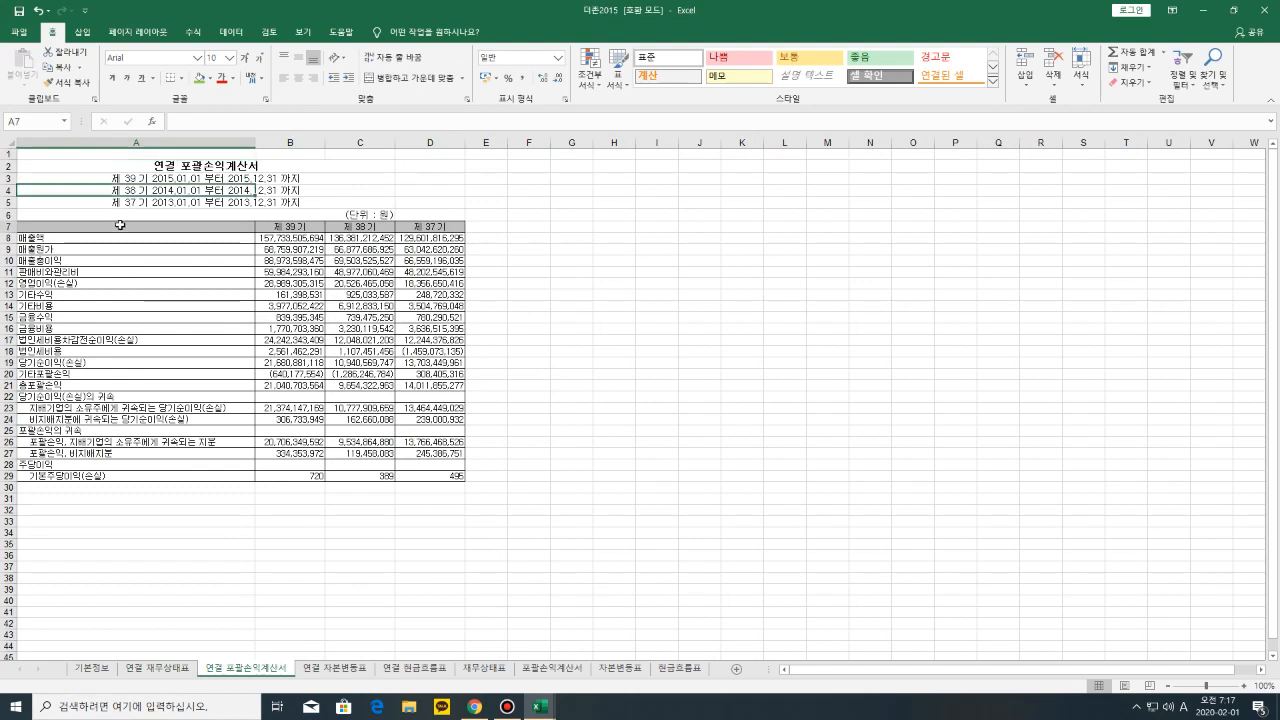
Copy columns A:D of the 더존2015 연결 포괄손익계산서 sheet
drag(135, 227, 431, 424)
drag(136, 144, 418, 143)
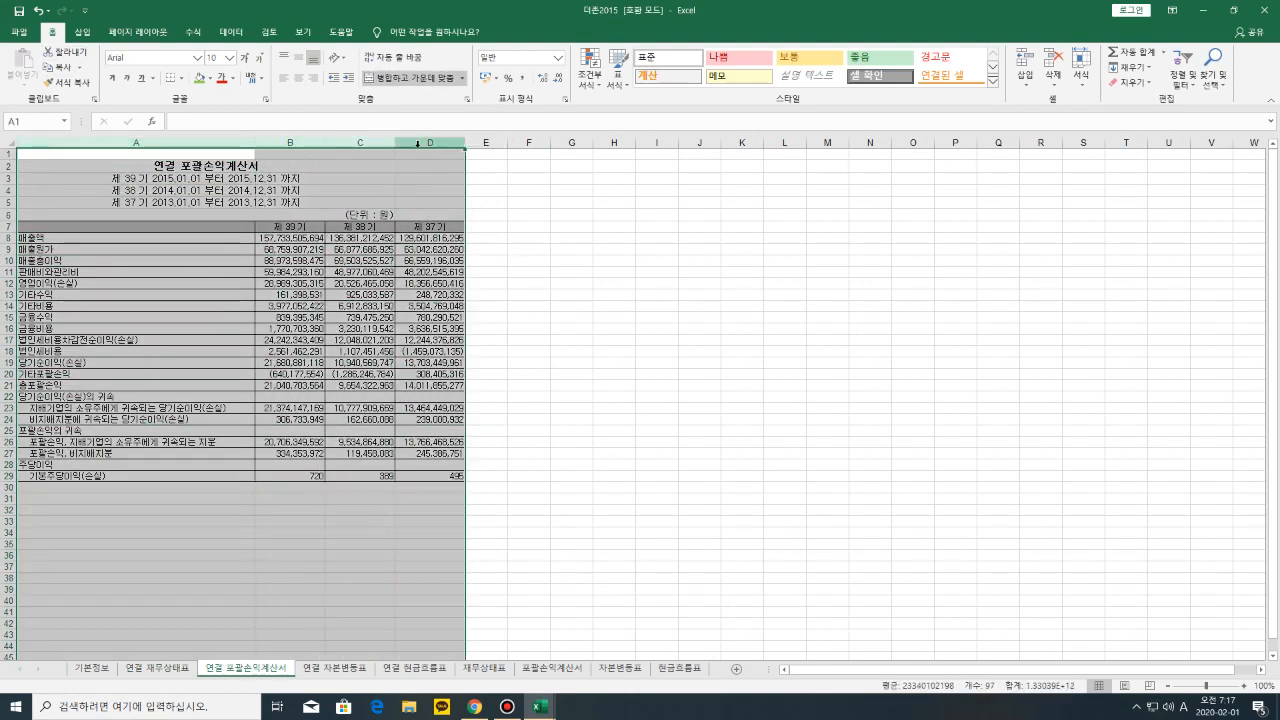
right_click(418, 144)
click(449, 172)
click(449, 169)
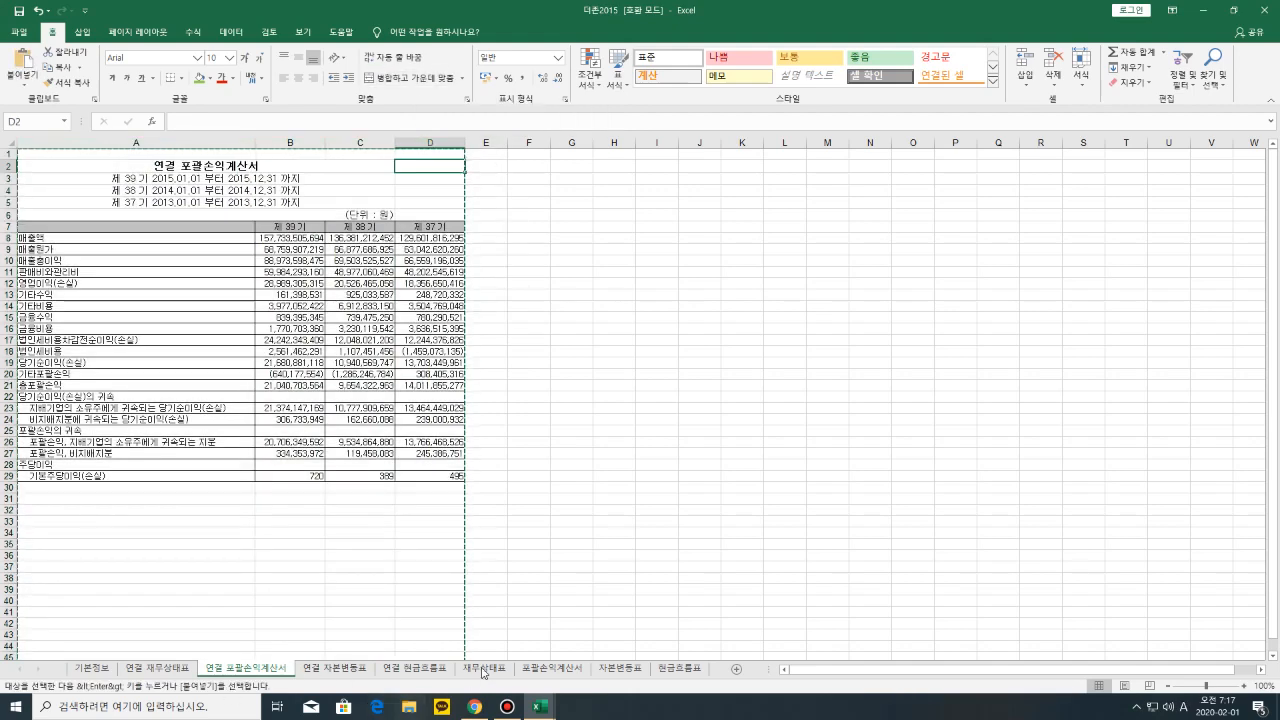
Switch to the 더존비즈온2018 workbook and paste the copied 2015 income statement columns at column E of 연결 포괄손익계산서
mouse_move(532, 706)
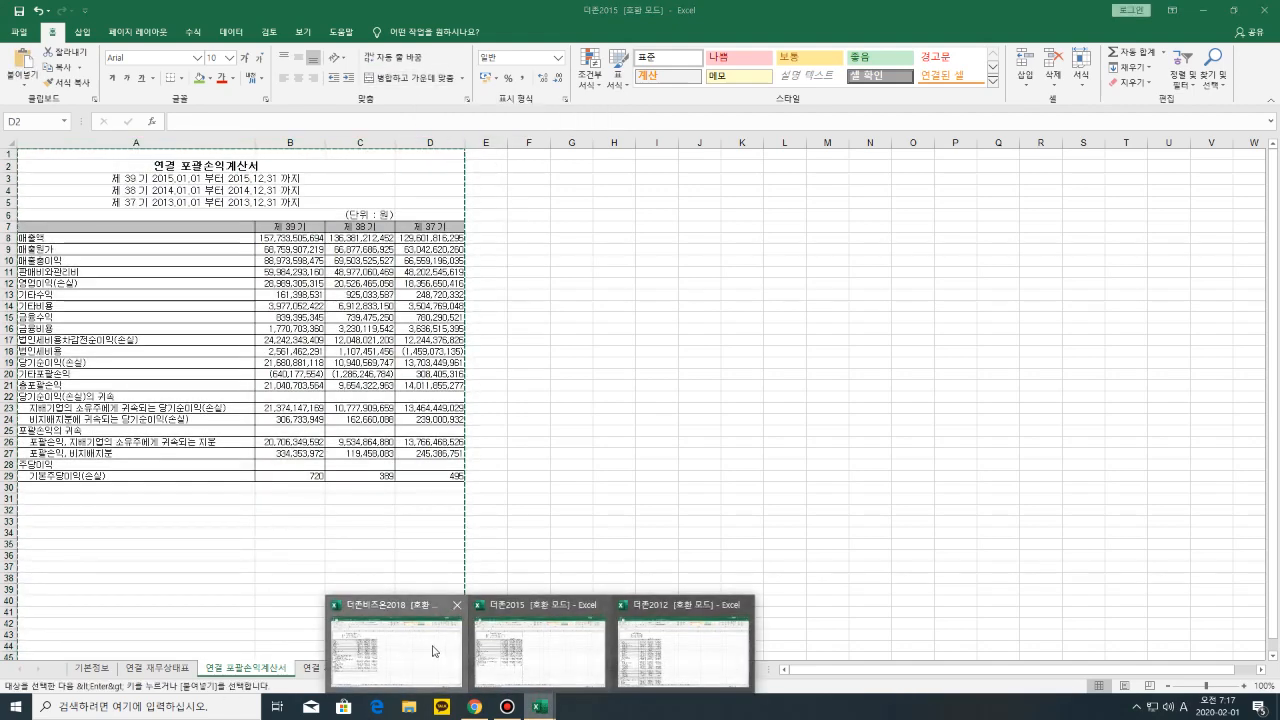
click(430, 648)
right_click(482, 145)
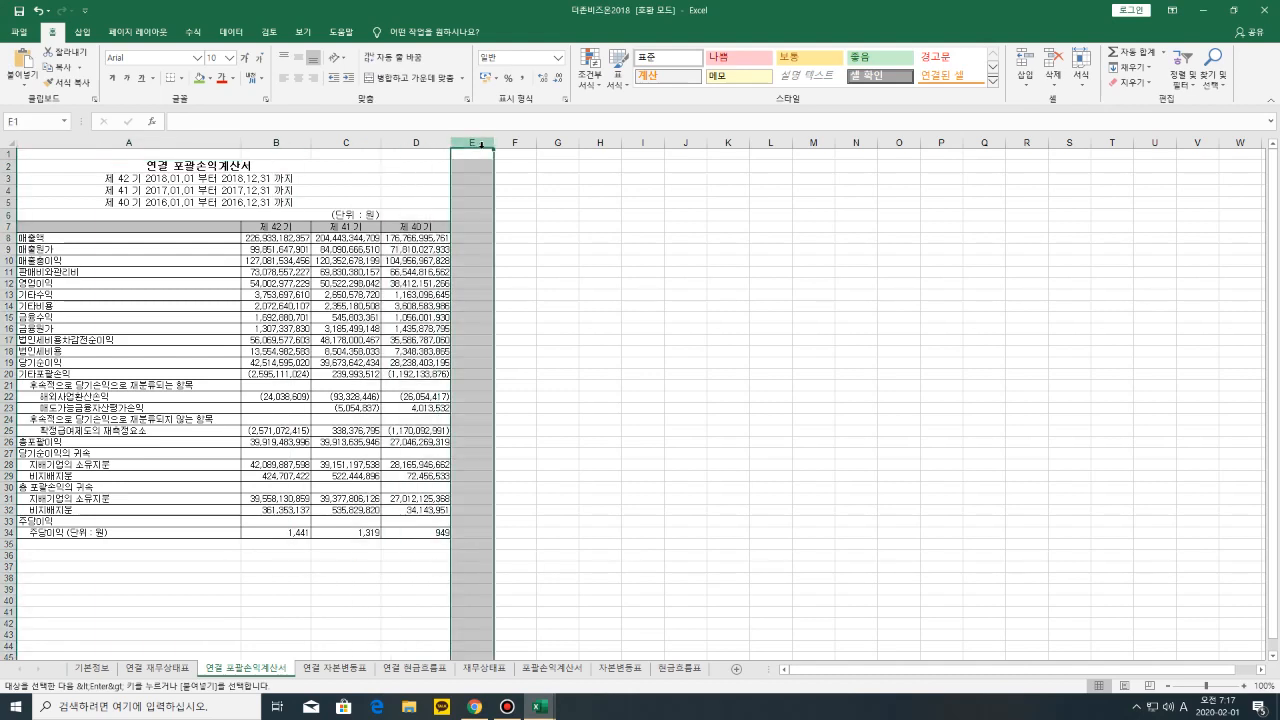
click(508, 206)
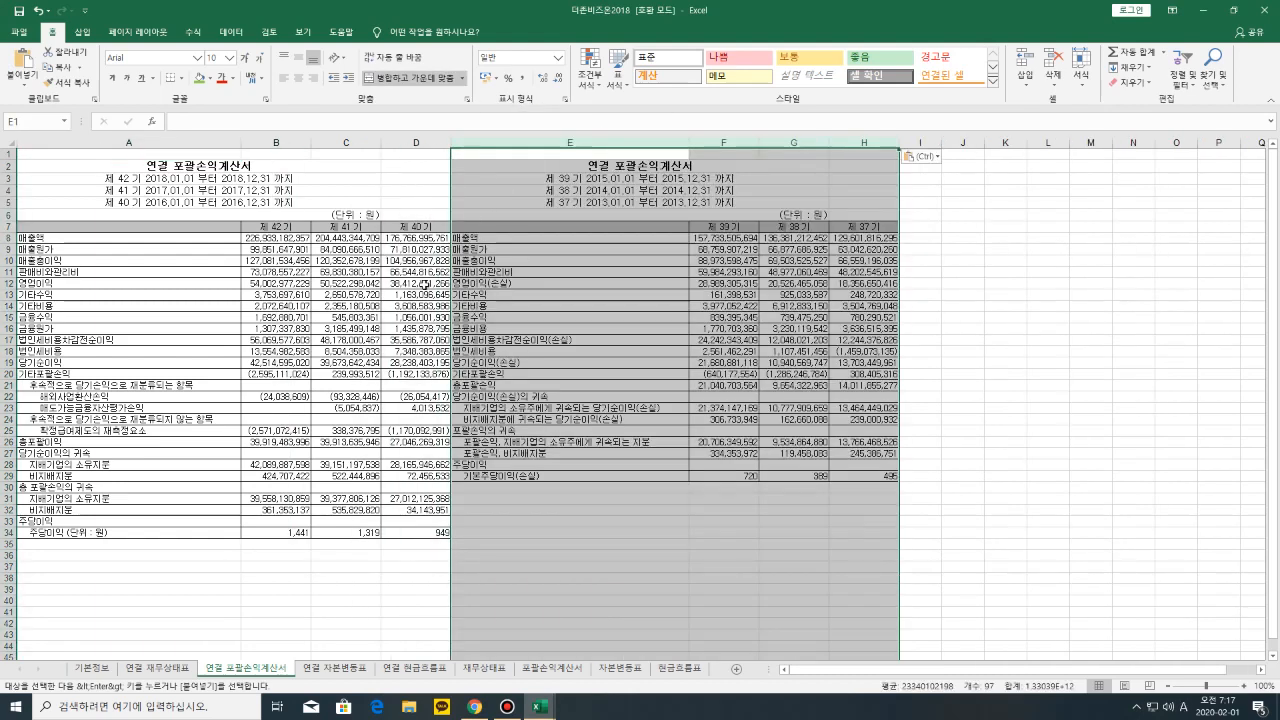
click(1090, 340)
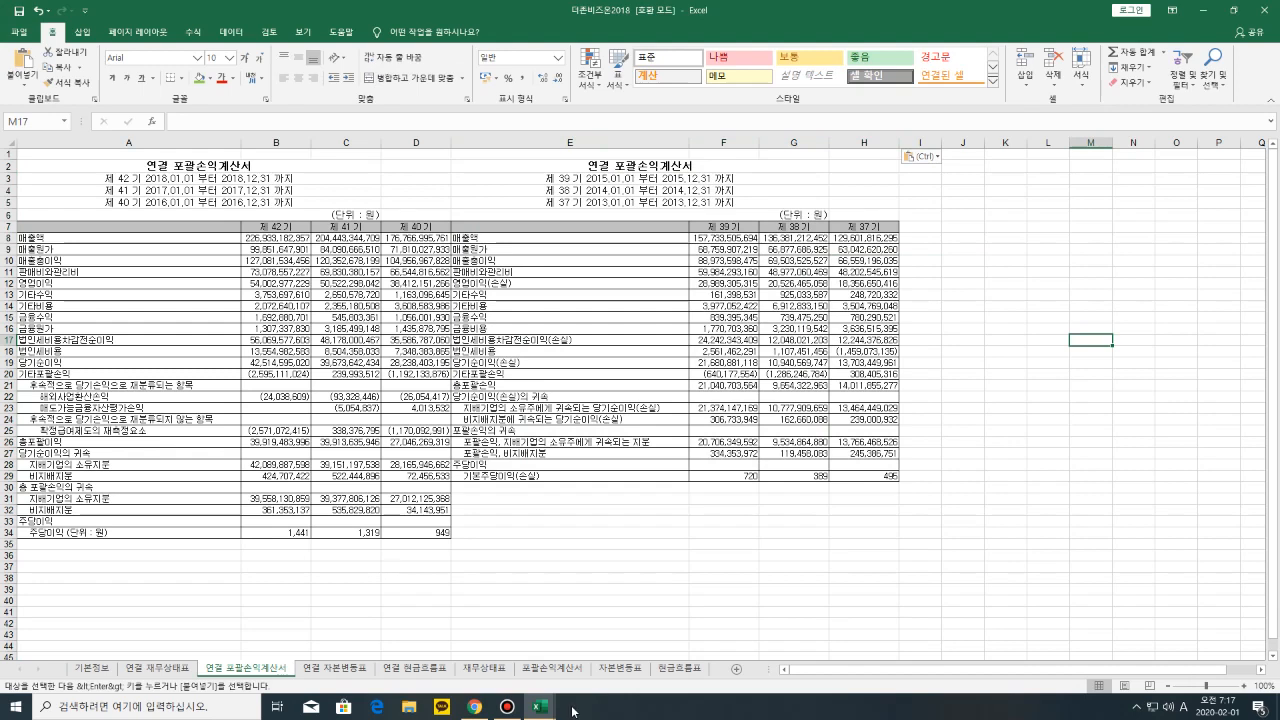
Switch to the 더존2012 workbook and copy columns A:D of its 연결 포괄손익계산서 sheet
mouse_move(540, 708)
click(560, 650)
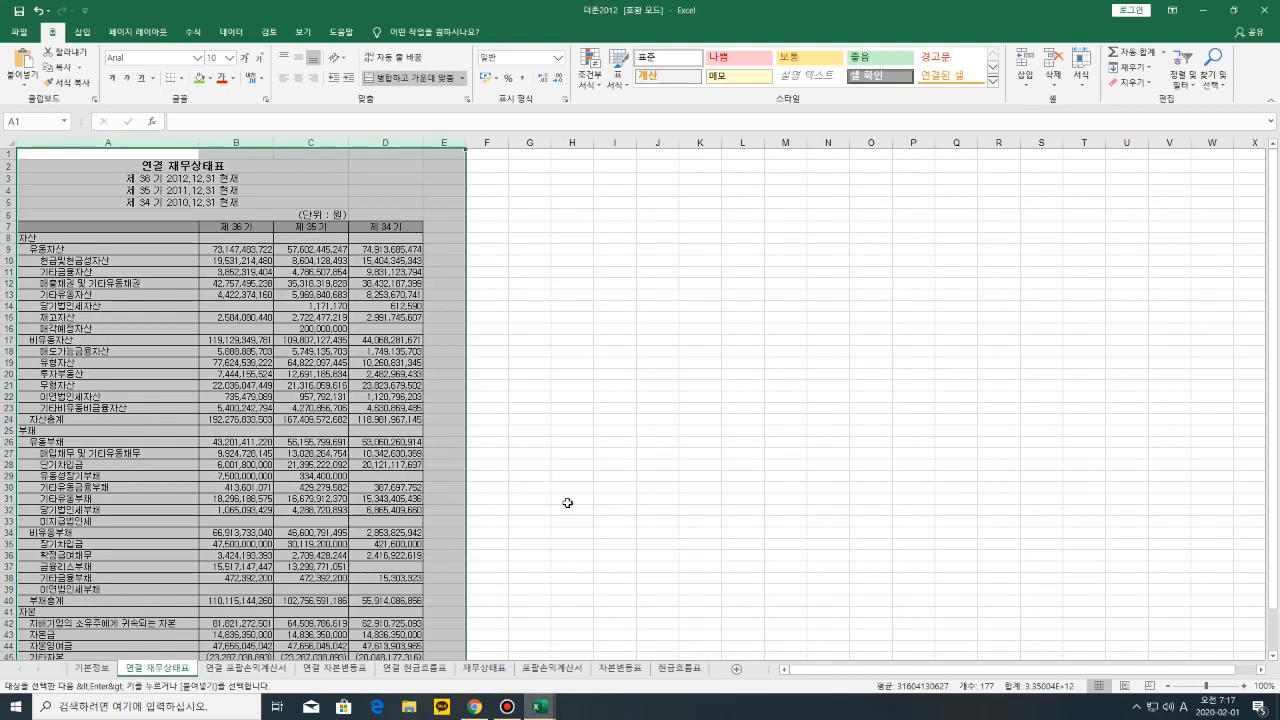
click(598, 316)
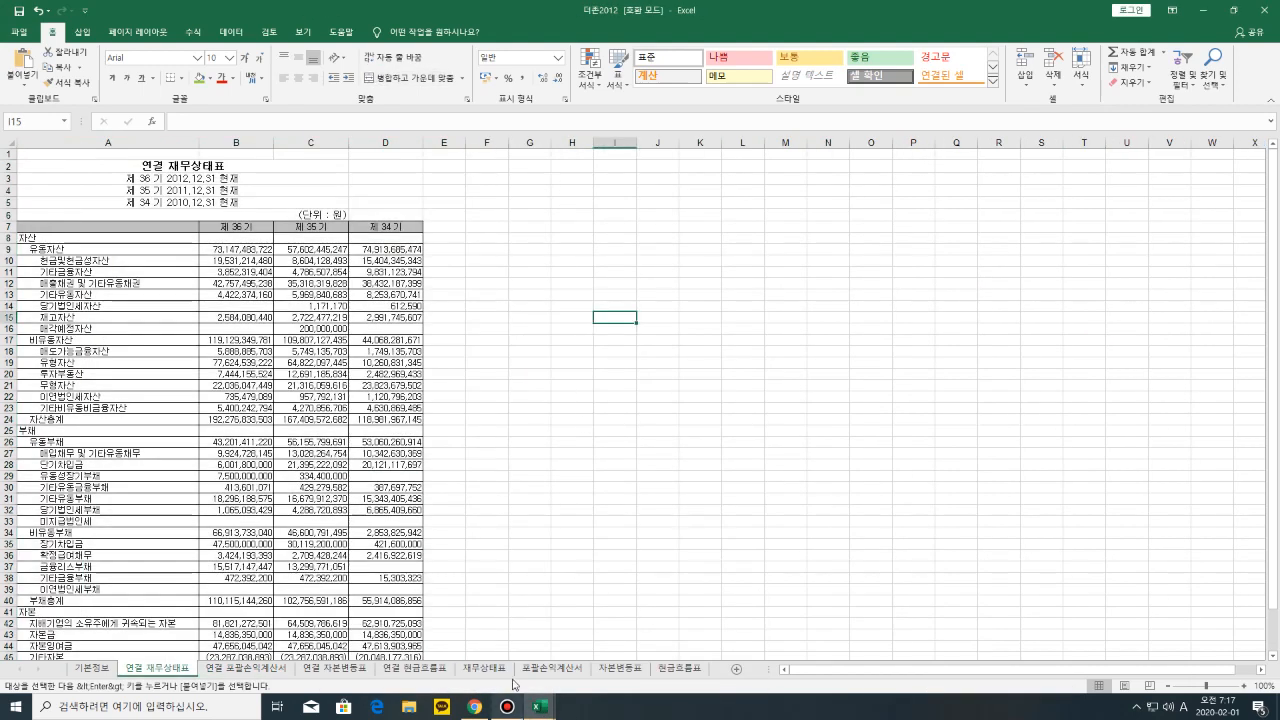
click(243, 668)
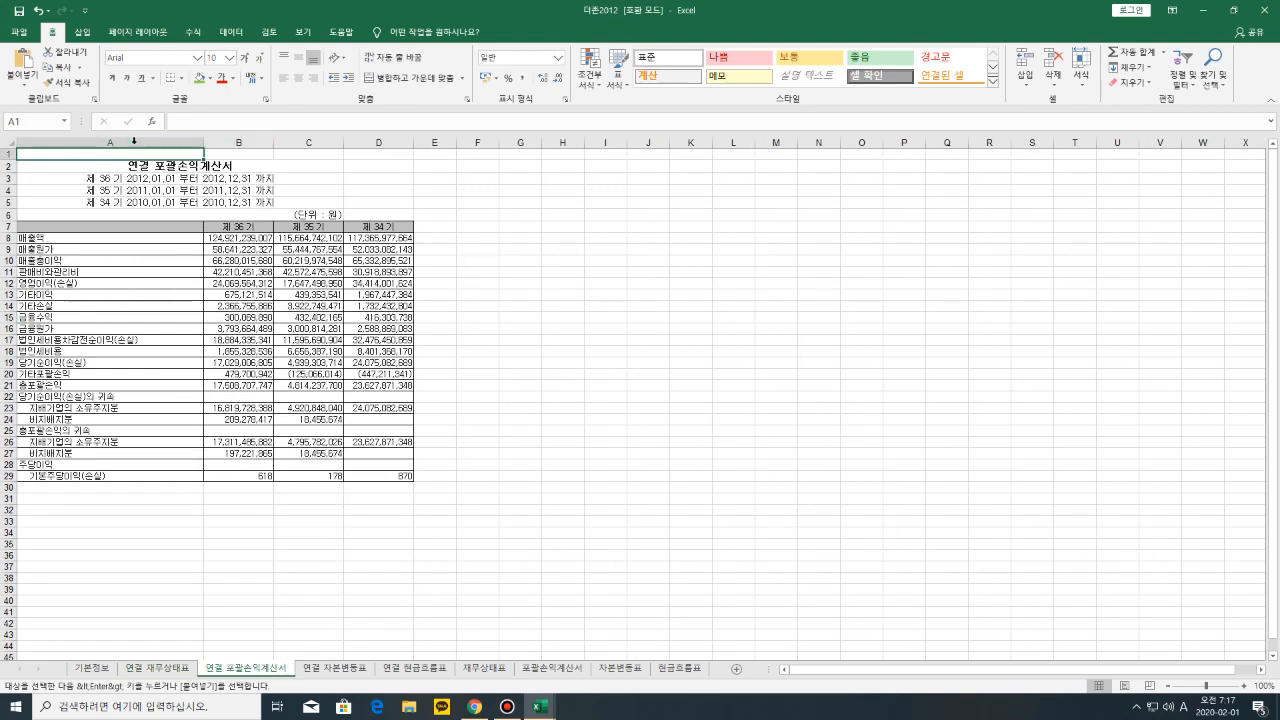
drag(120, 142, 380, 146)
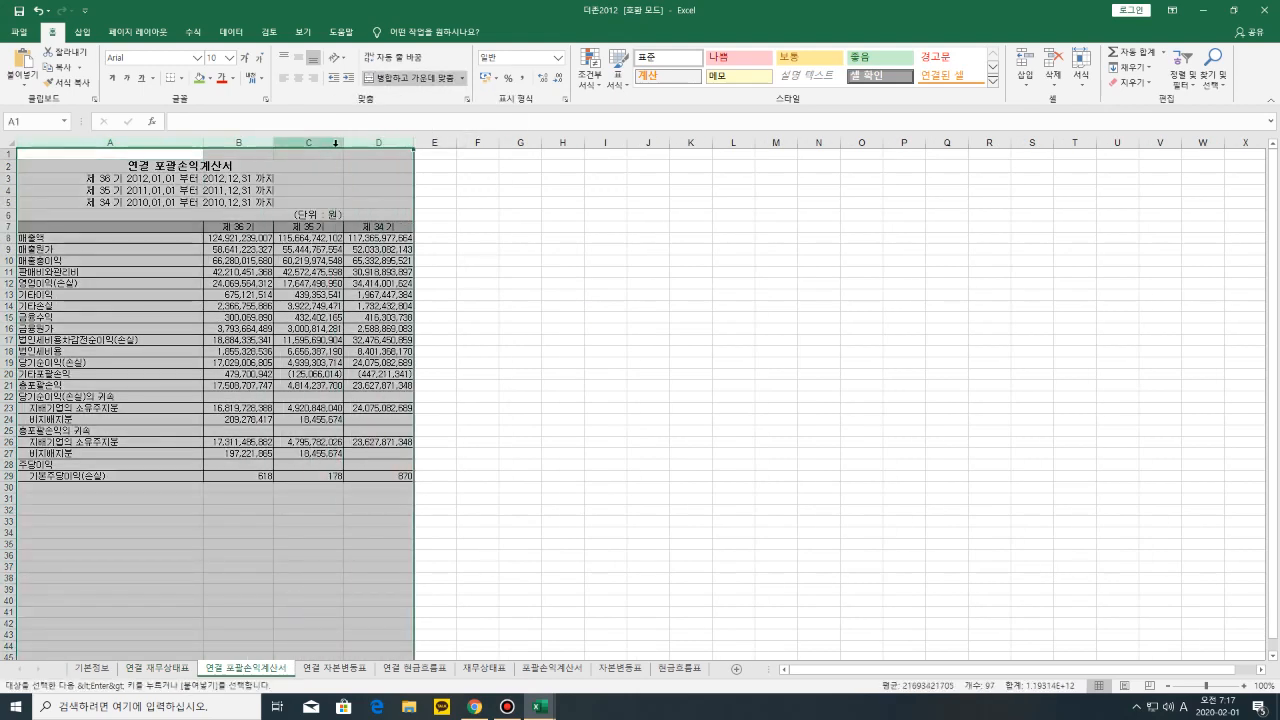
right_click(336, 145)
click(366, 178)
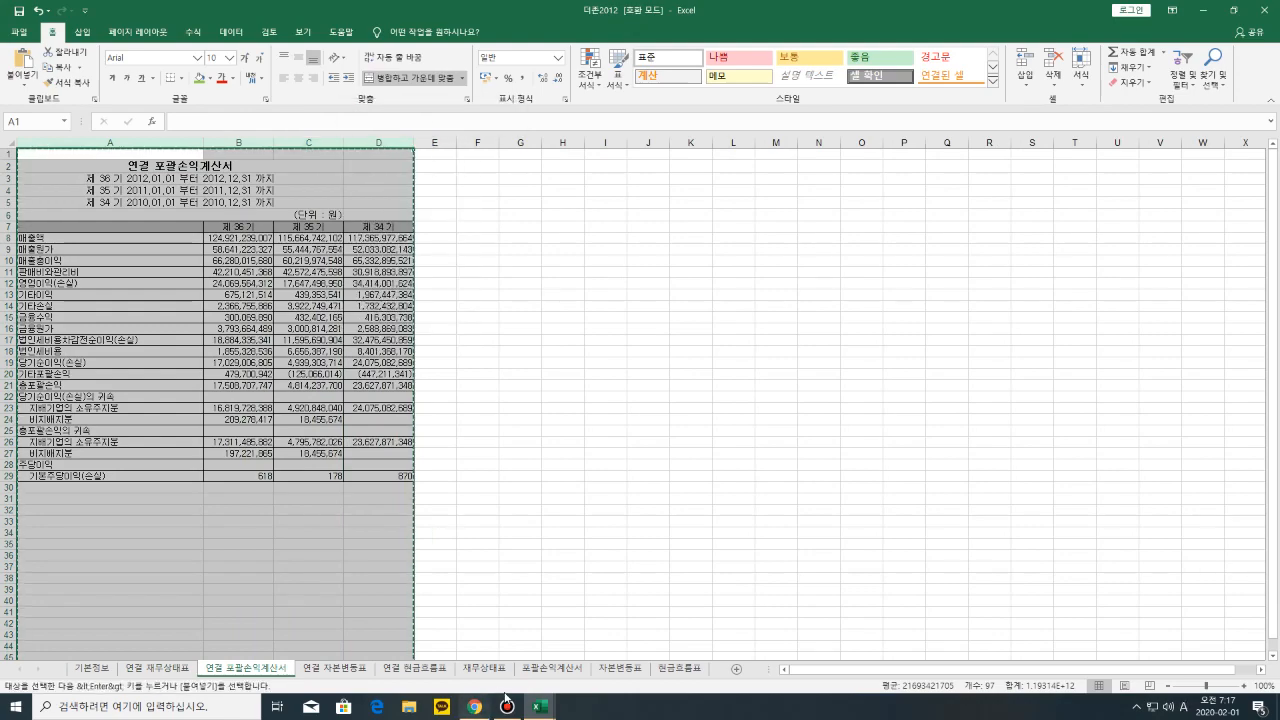
Switch to the 더존비즈온2018 workbook and paste the copied 2012 income statement columns at column I of 연결 포괄손익계산서
click(540, 707)
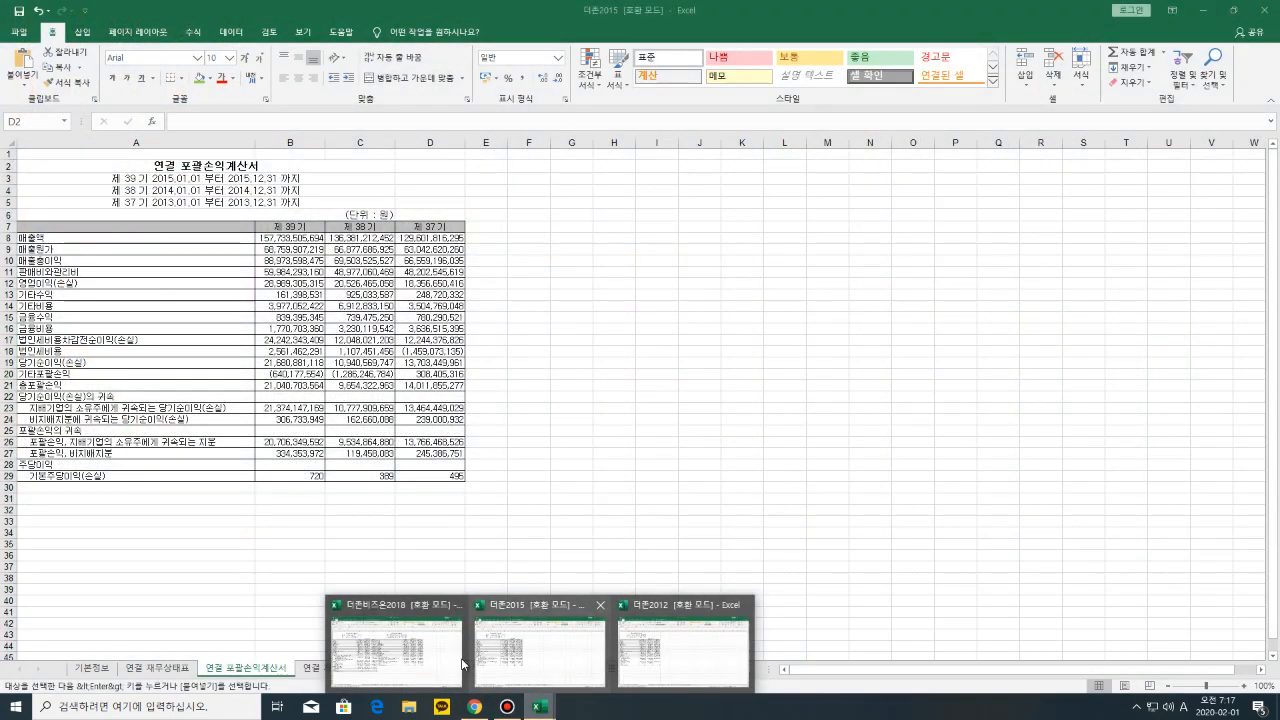
click(445, 652)
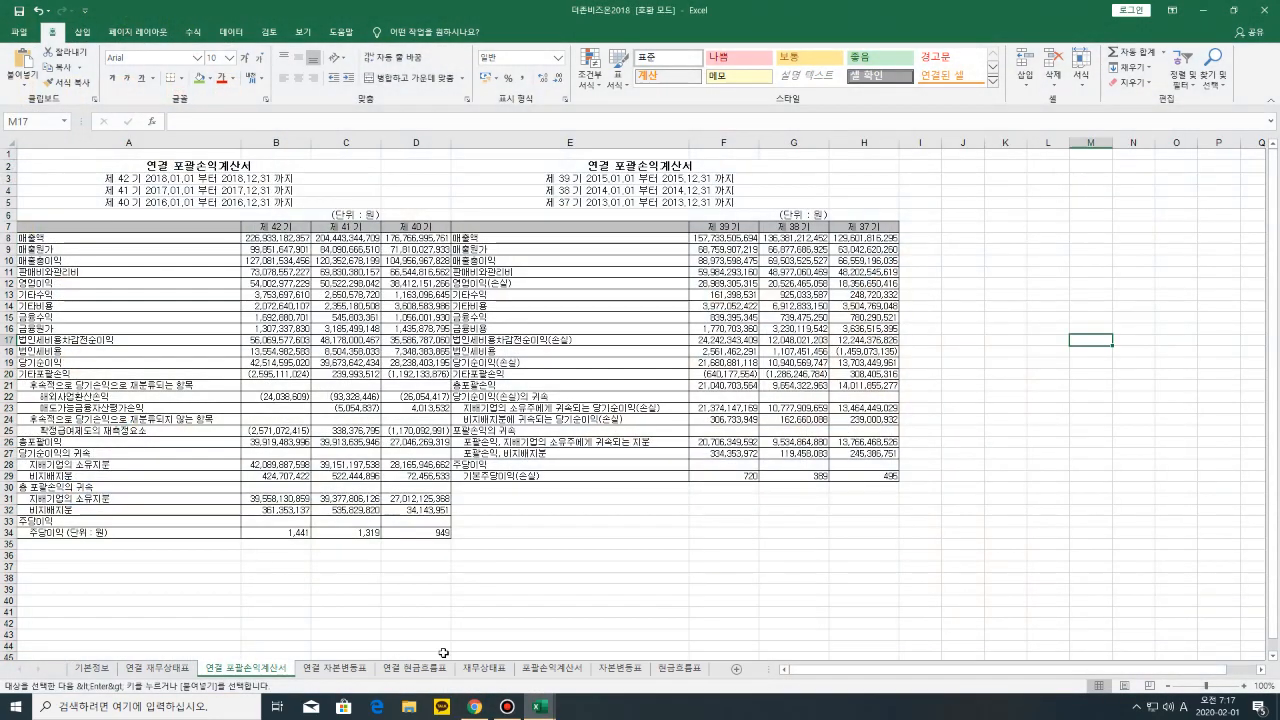
click(920, 146)
right_click(920, 143)
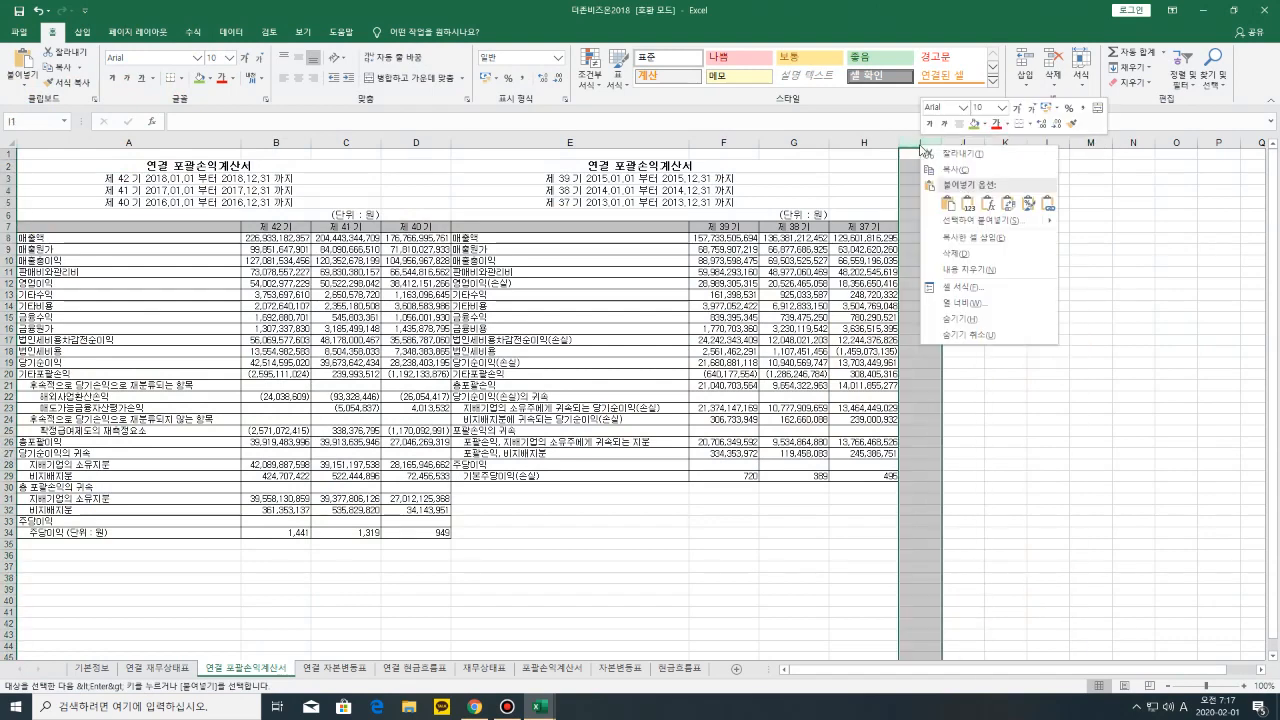
click(949, 203)
drag(932, 565, 888, 552)
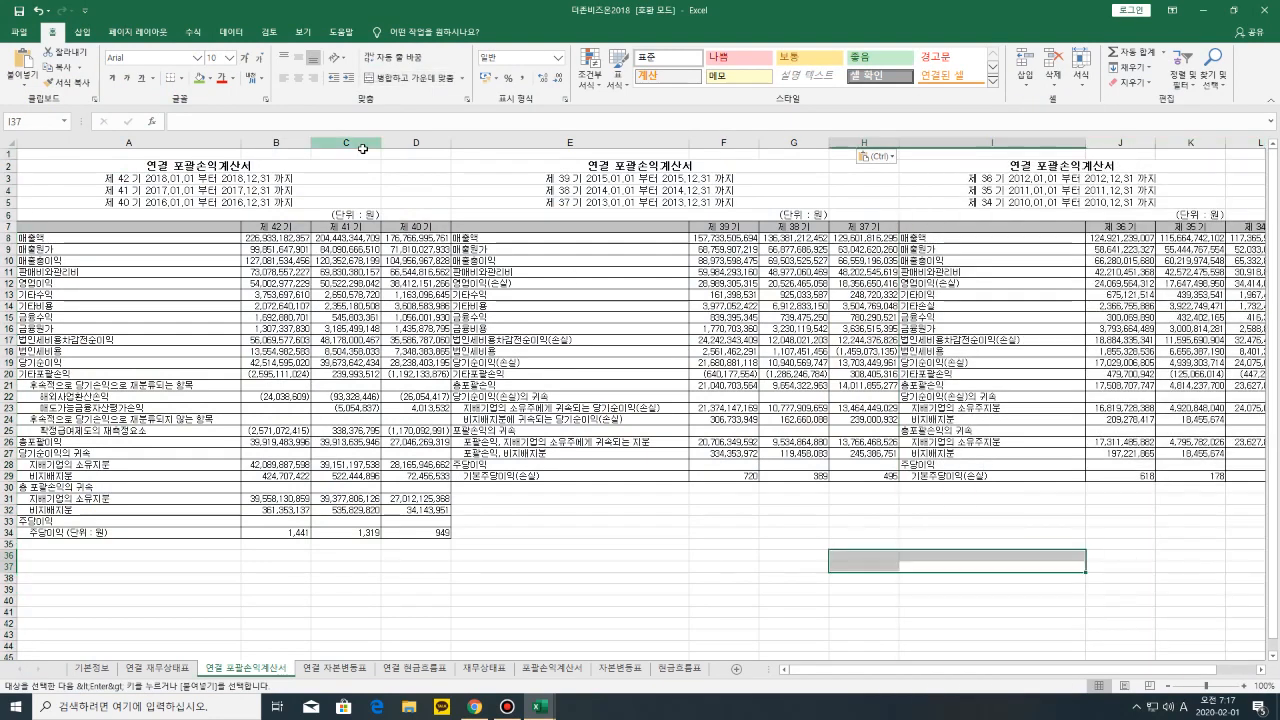
Narrow the account-name columns A, E and I so all three income statements fit side by side in view
drag(240, 138, 170, 138)
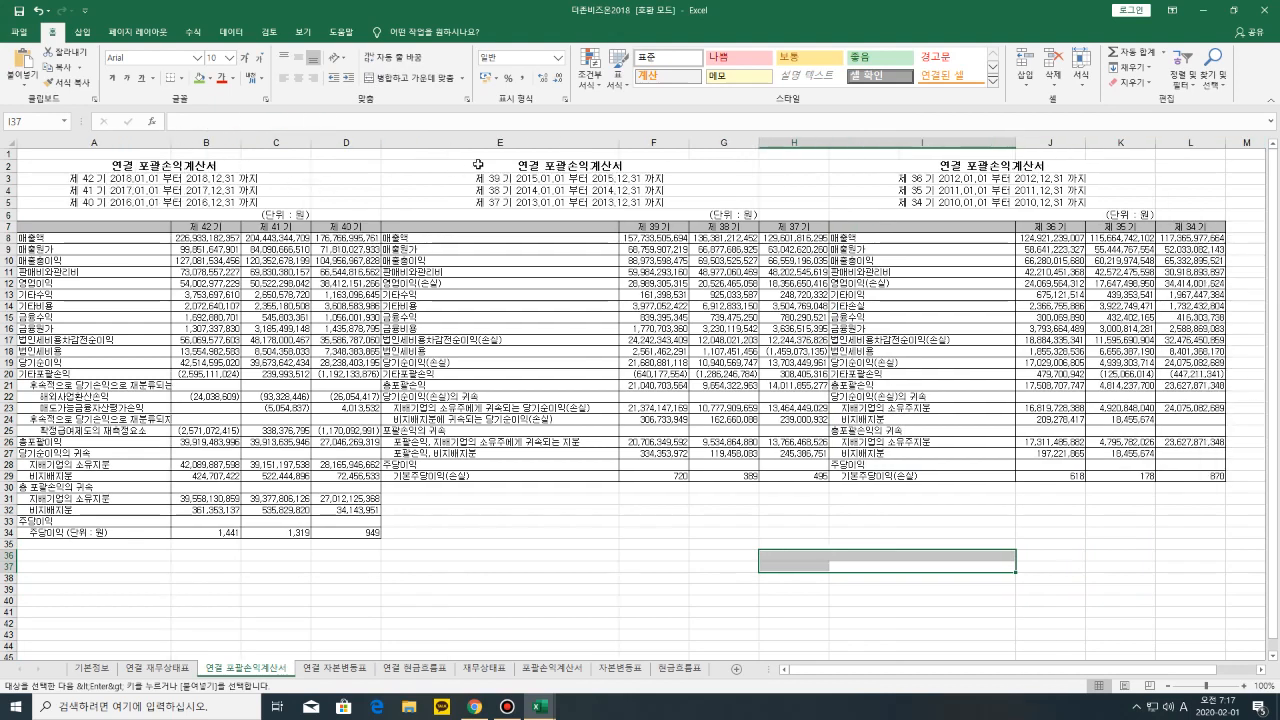
drag(618, 145, 562, 145)
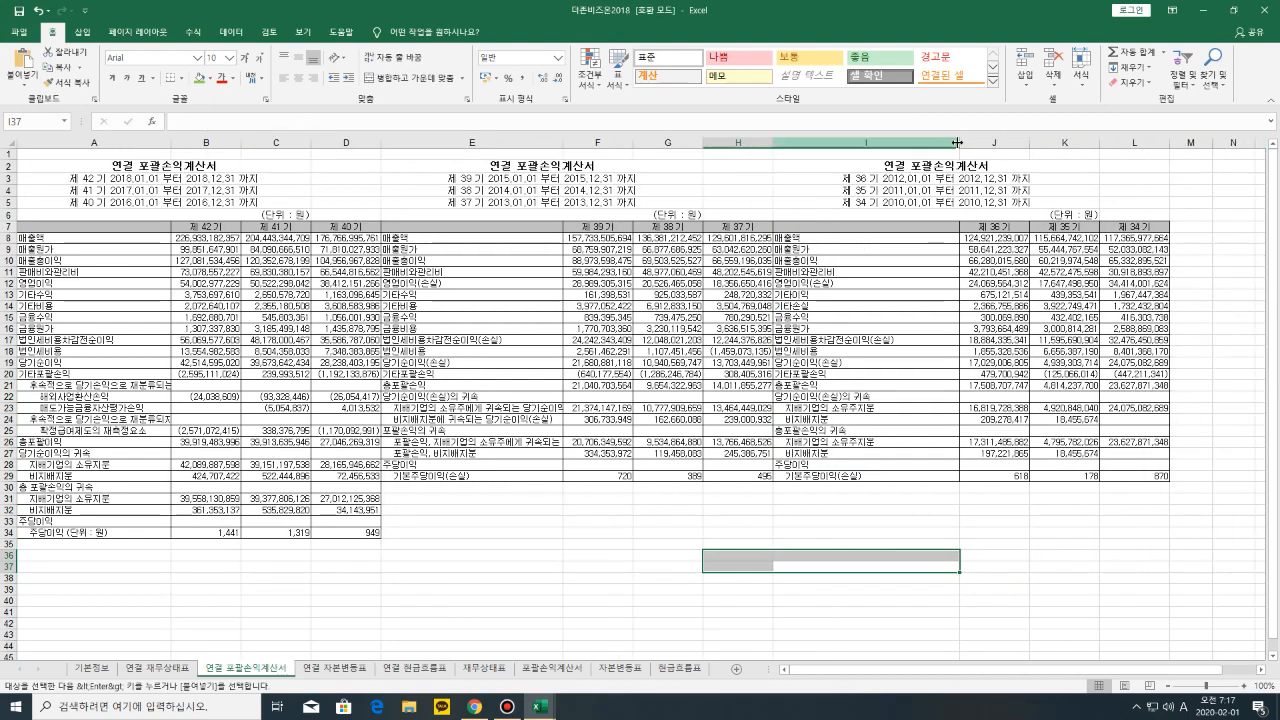
drag(957, 145, 923, 145)
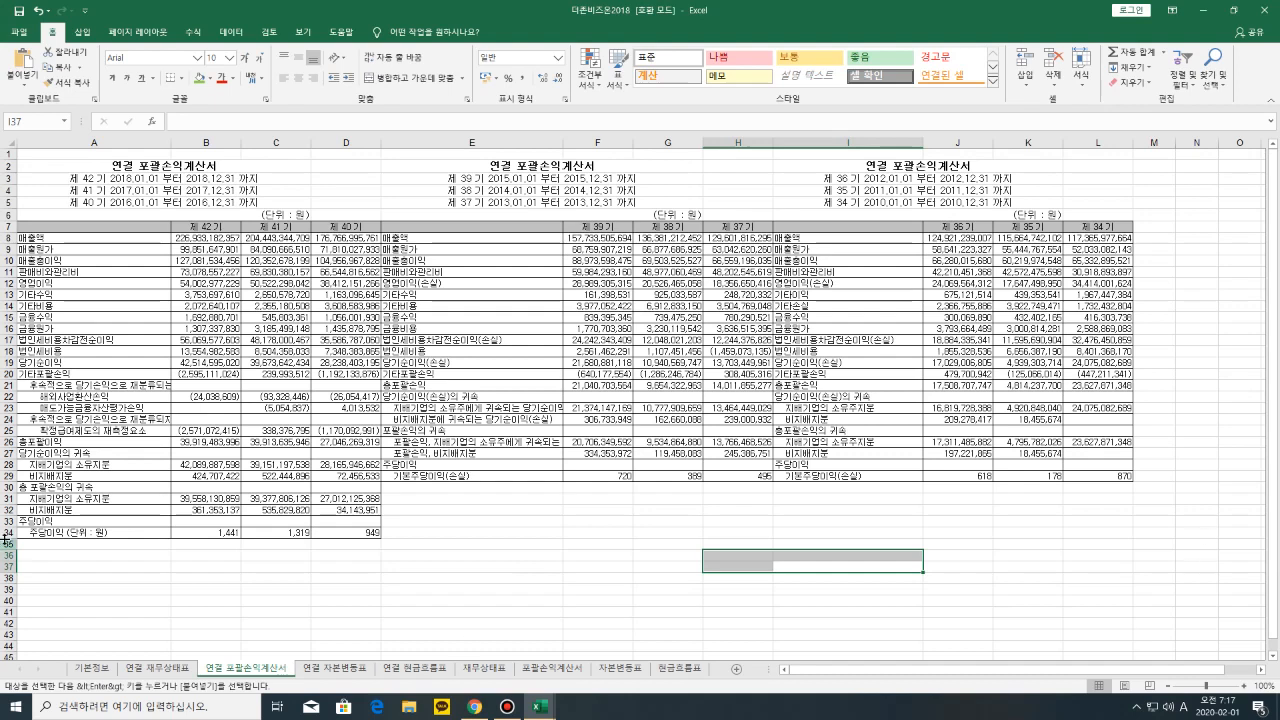
click(518, 575)
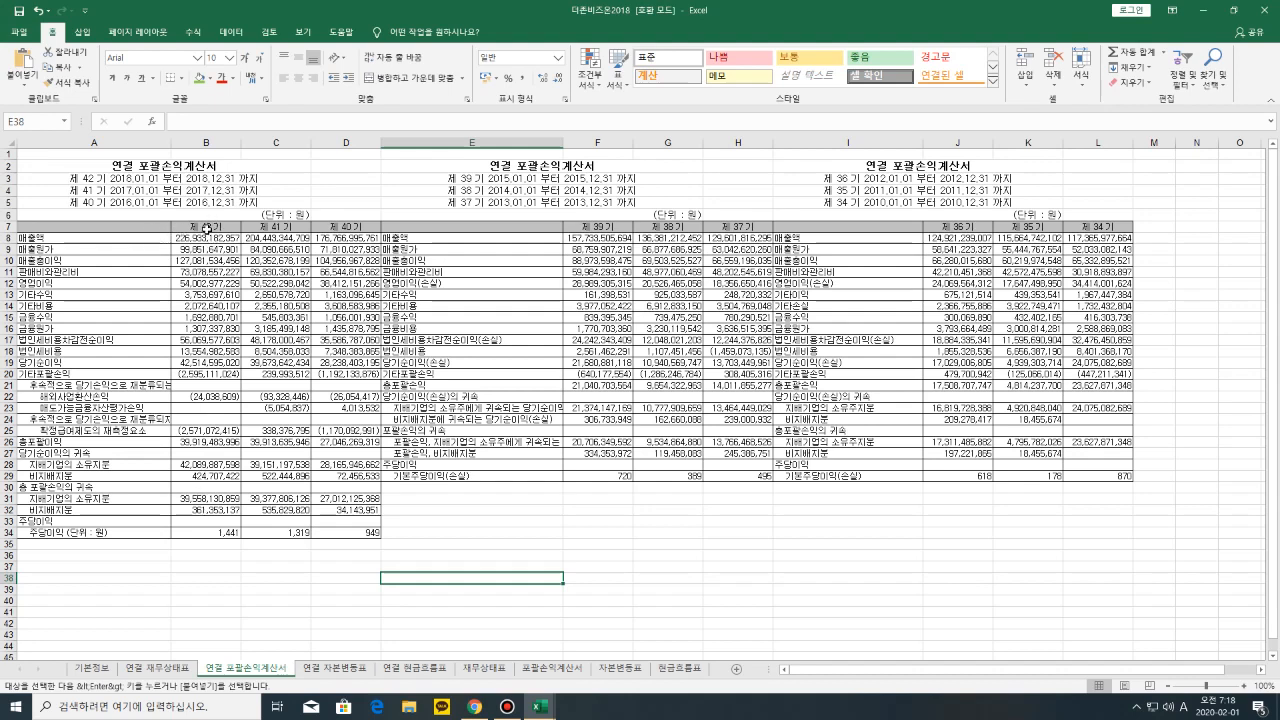
click(214, 140)
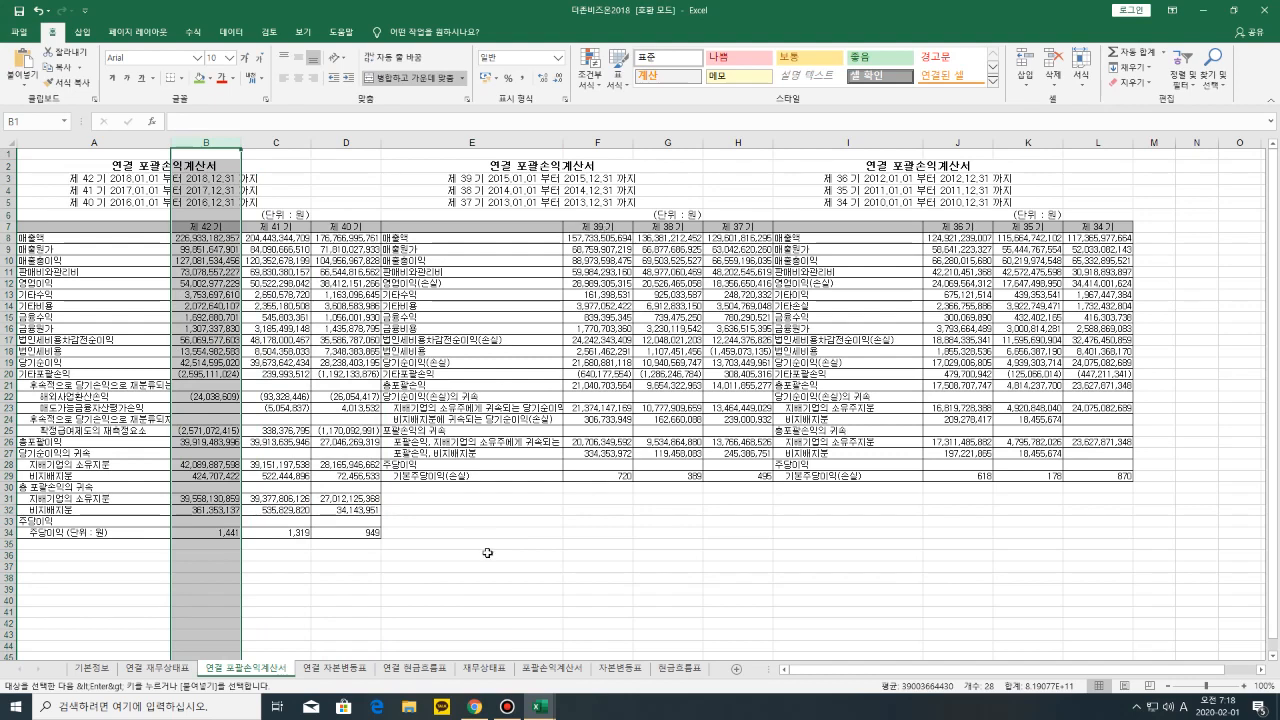
click(488, 588)
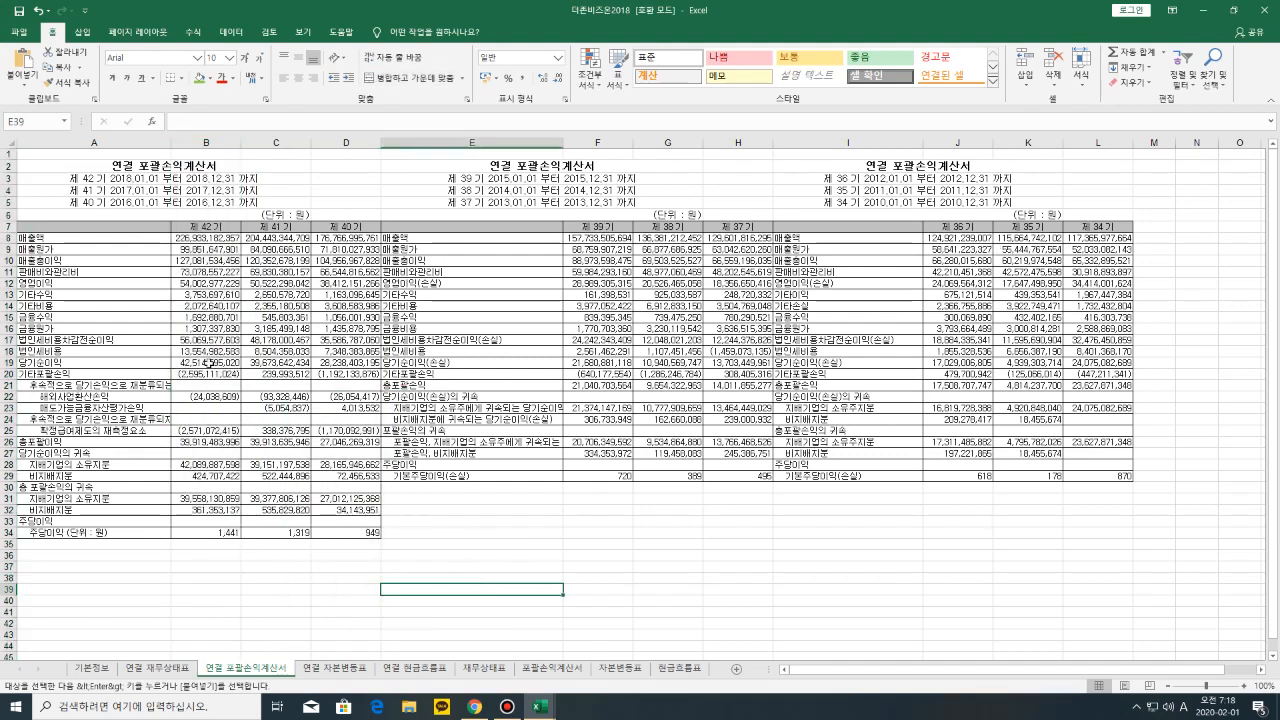
Fill the entire 매출액 row 8 and 영업이익 row 12 with yellow
click(7, 238)
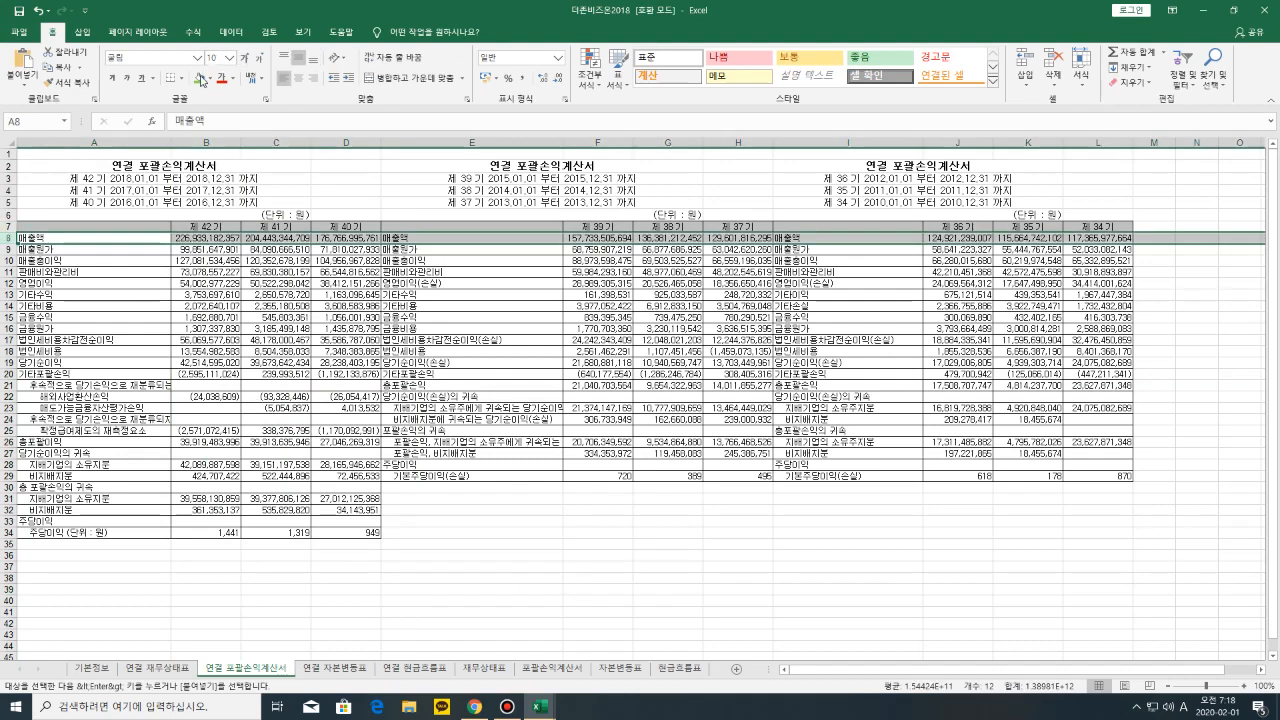
click(211, 78)
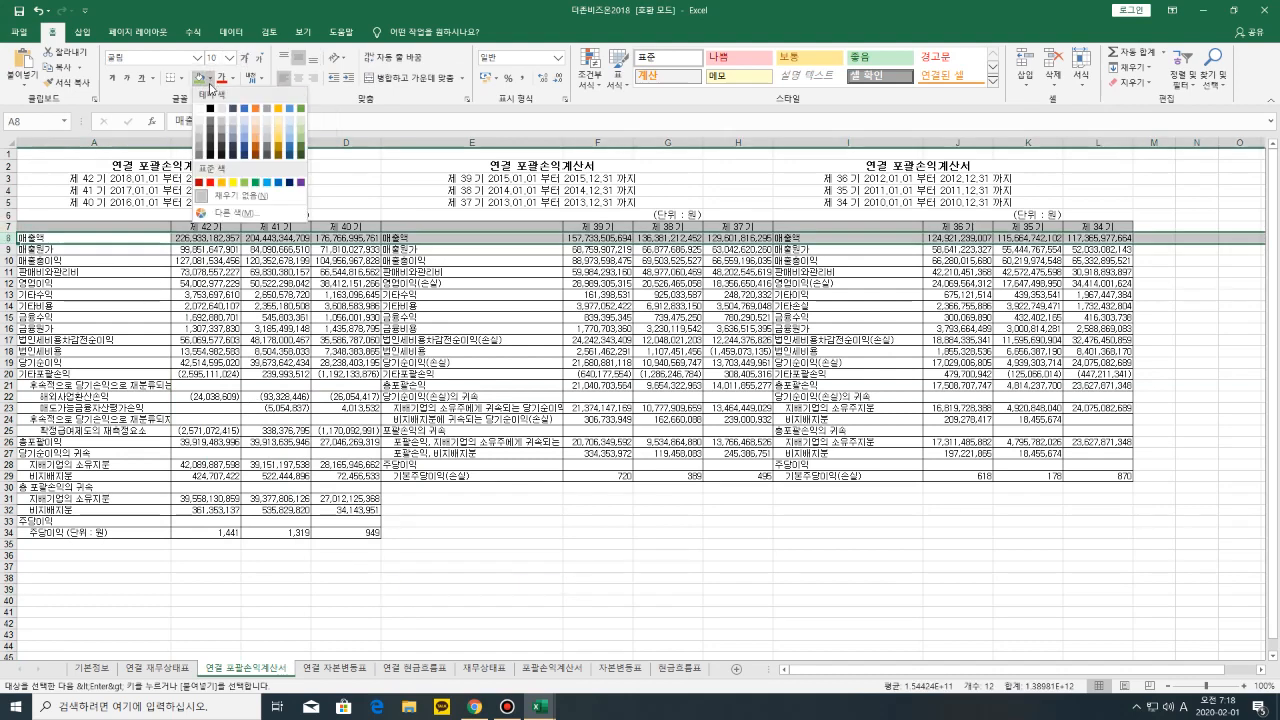
click(231, 181)
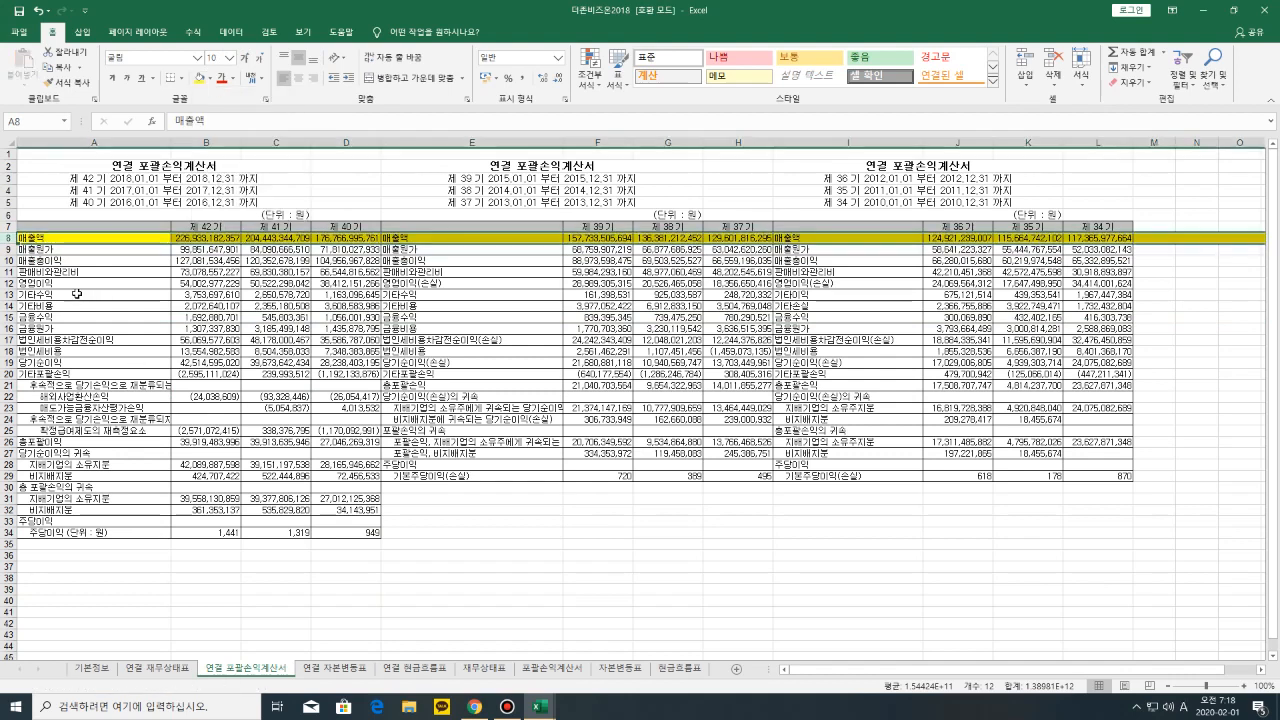
click(8, 283)
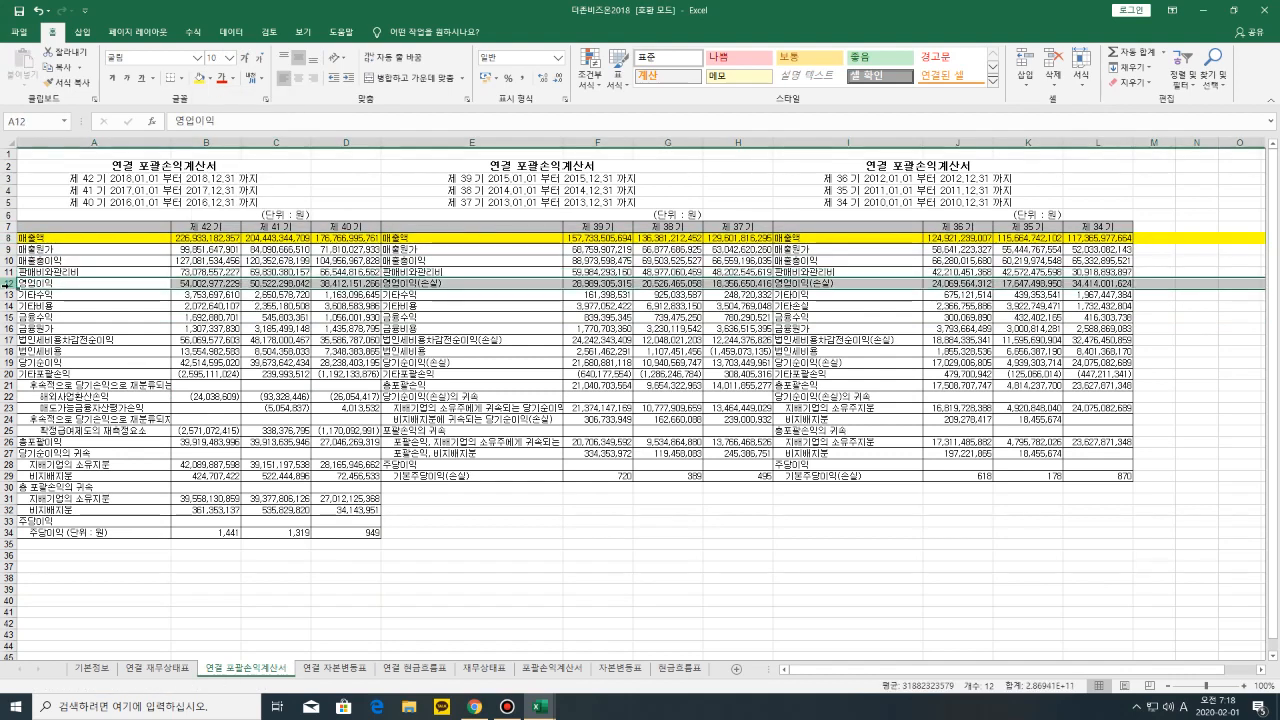
click(201, 77)
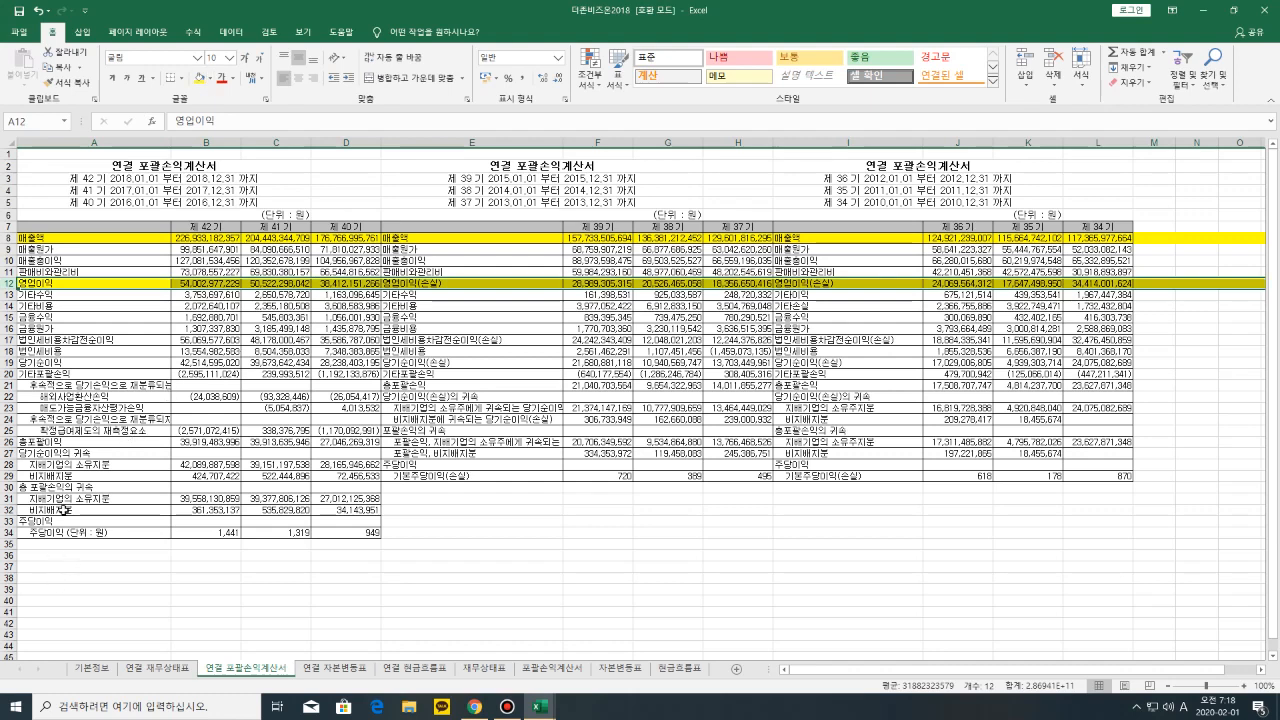
Fill the owners-of-parent net income cells A28:D28, E23:H23 and I23:L23 with yellow
drag(48, 455, 259, 454)
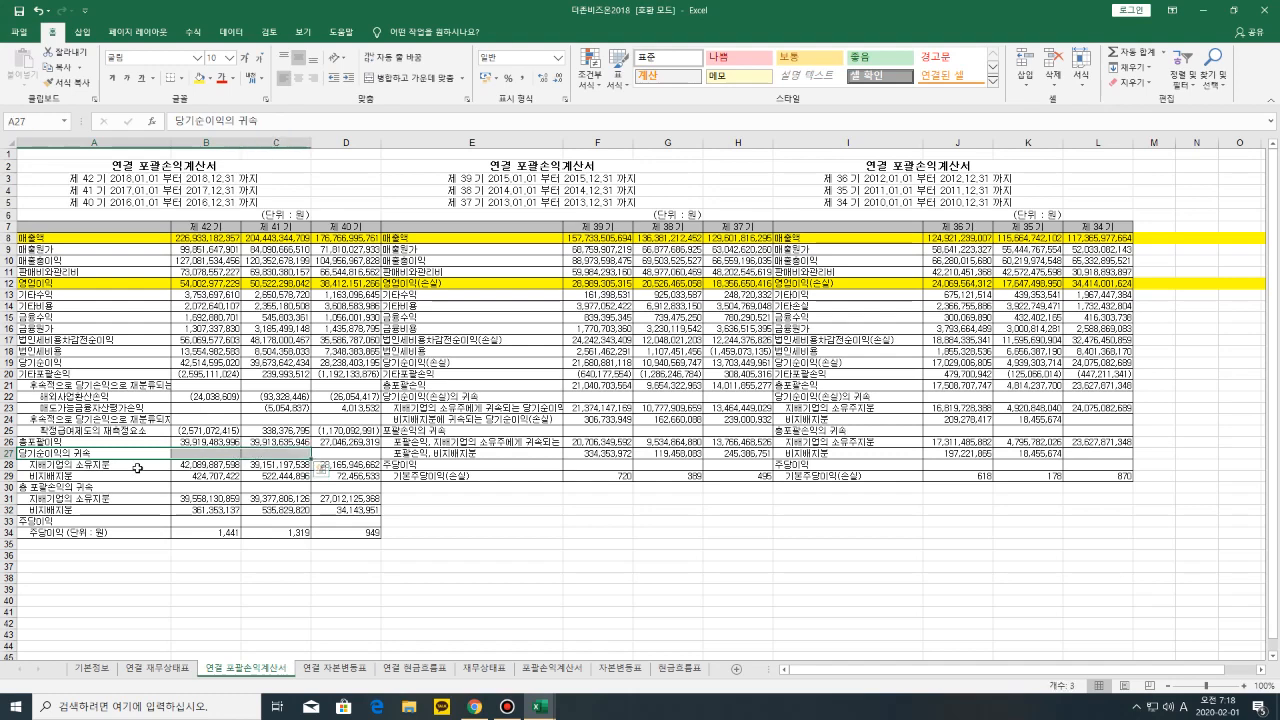
click(105, 464)
drag(153, 469, 328, 470)
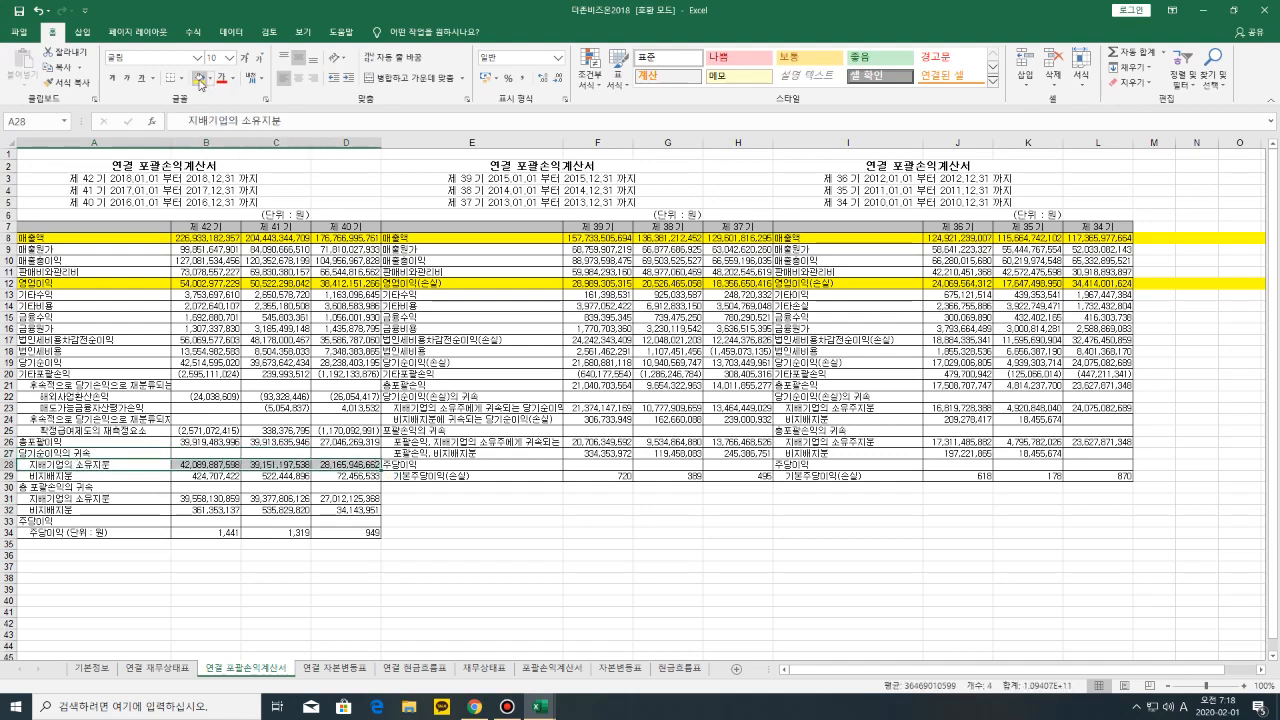
click(200, 78)
drag(417, 411, 745, 409)
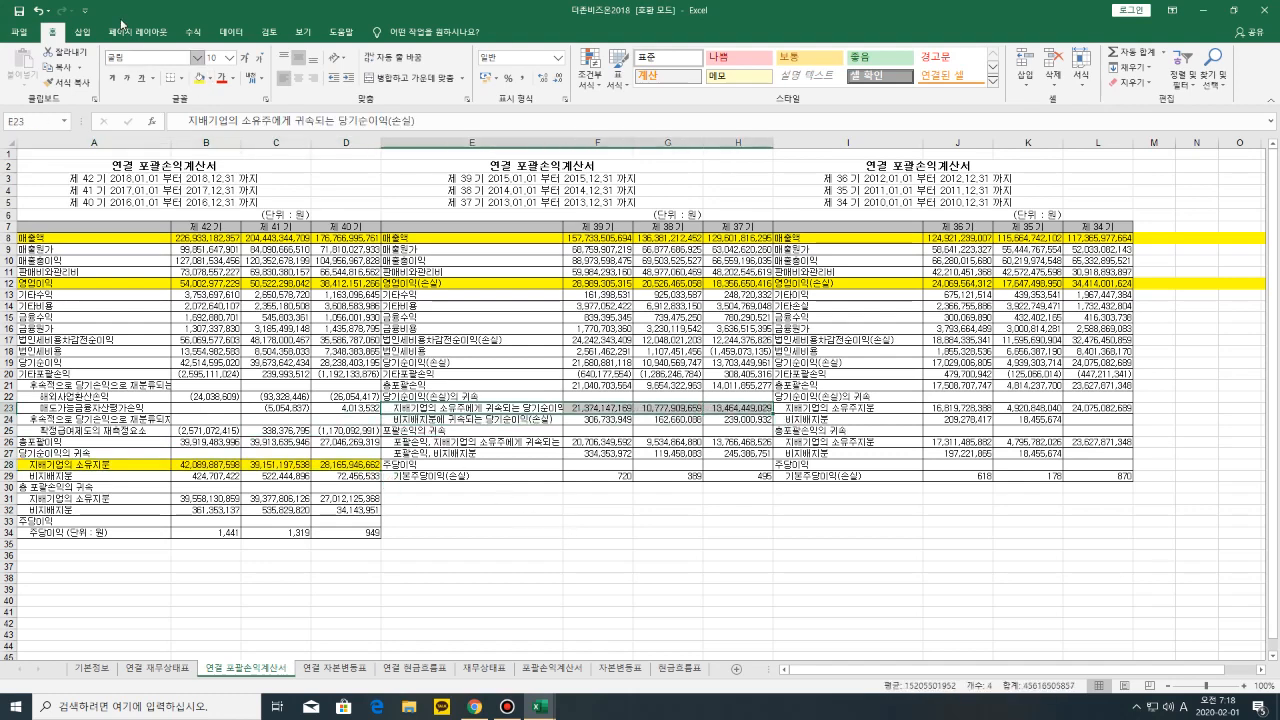
click(196, 78)
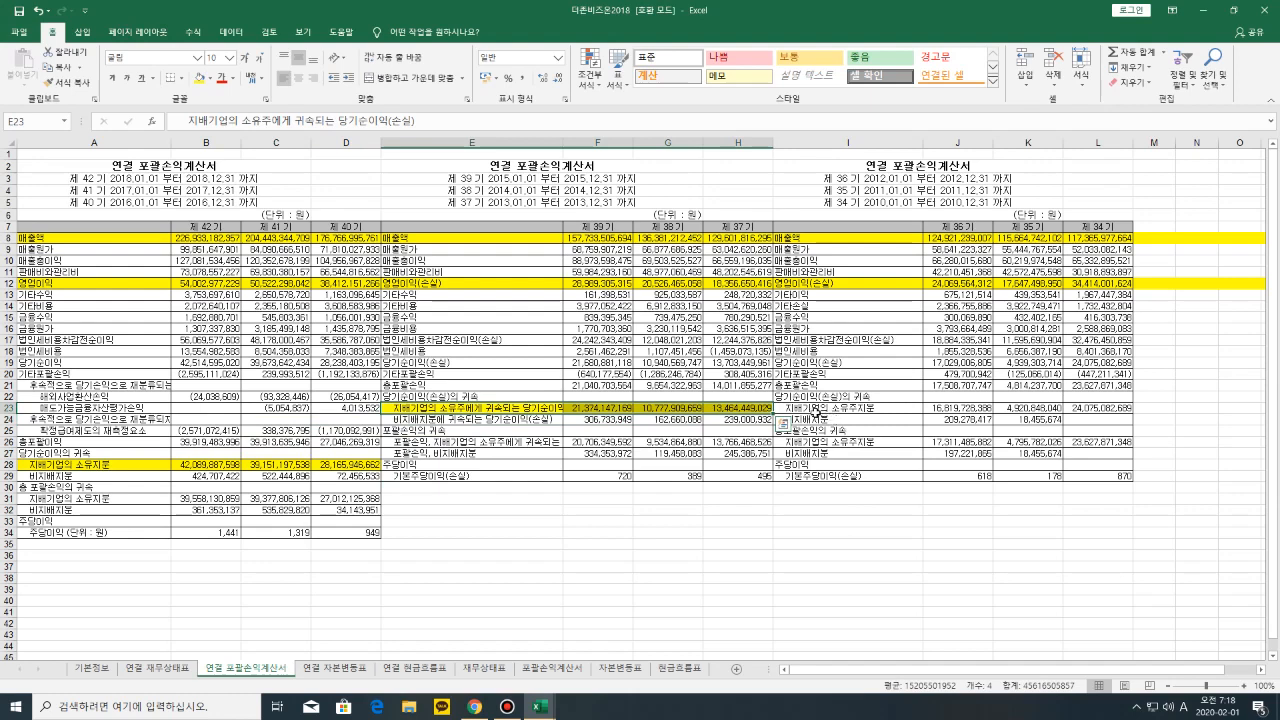
drag(815, 410, 1076, 409)
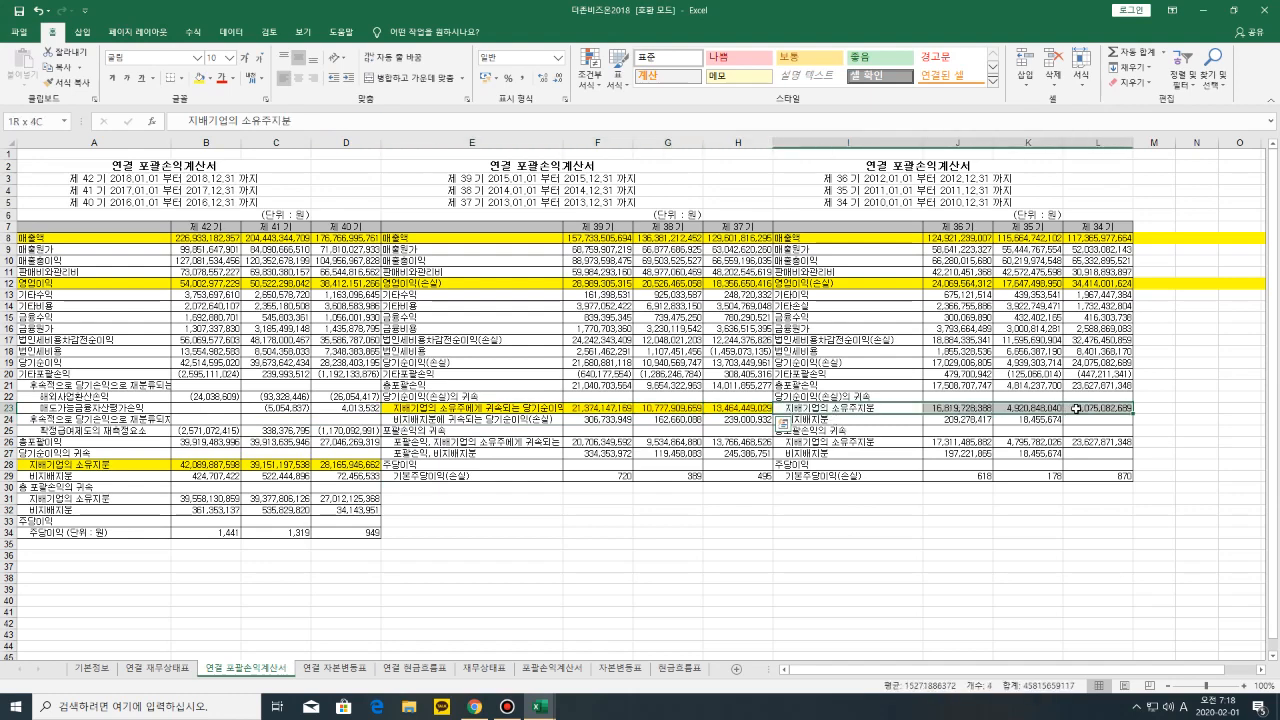
click(196, 78)
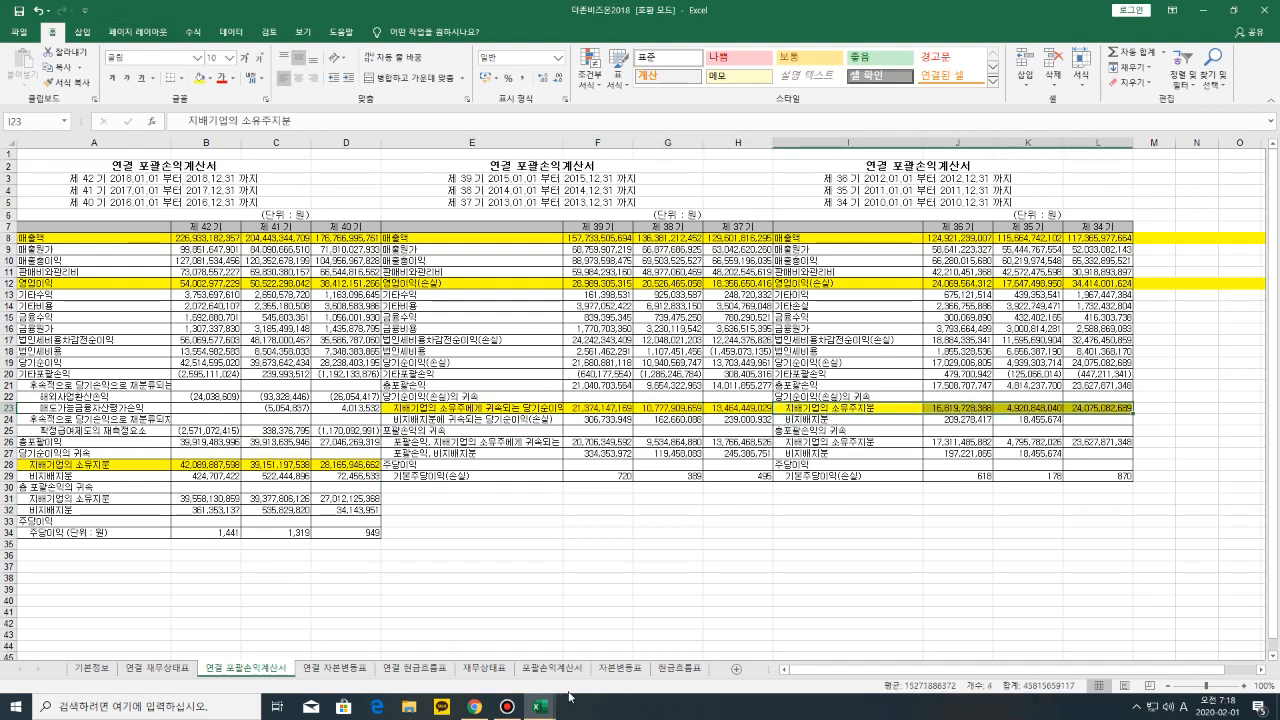
click(581, 579)
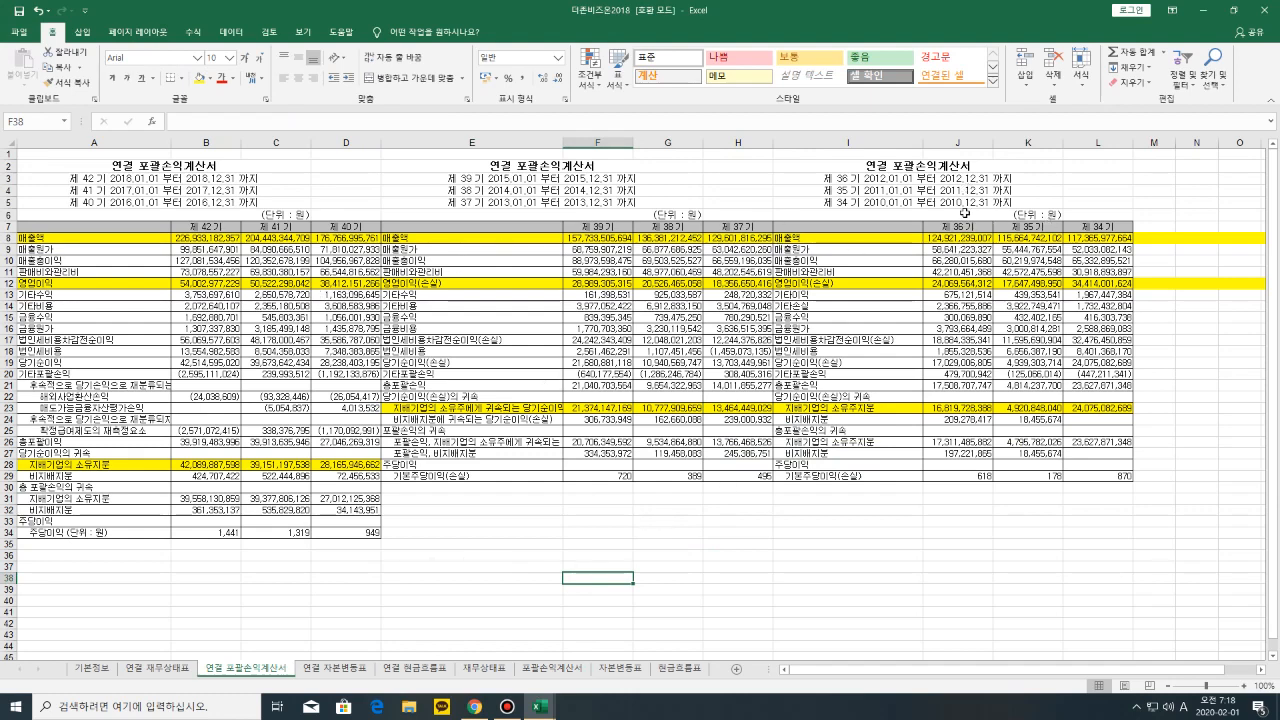
Calculate the 제 42 기 operating profit margin in B38 with the formula =B12/B8*100
scroll(200, 560, down, 3)
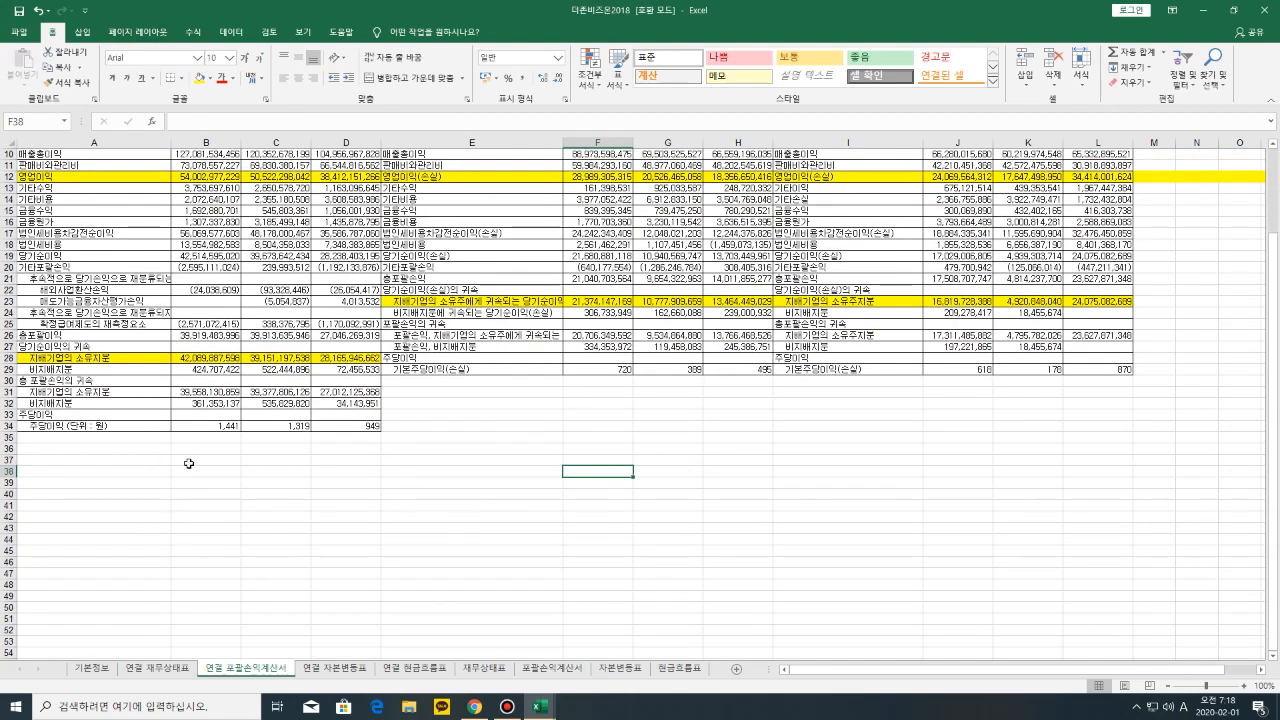
click(199, 472)
scroll(199, 478, up, 3)
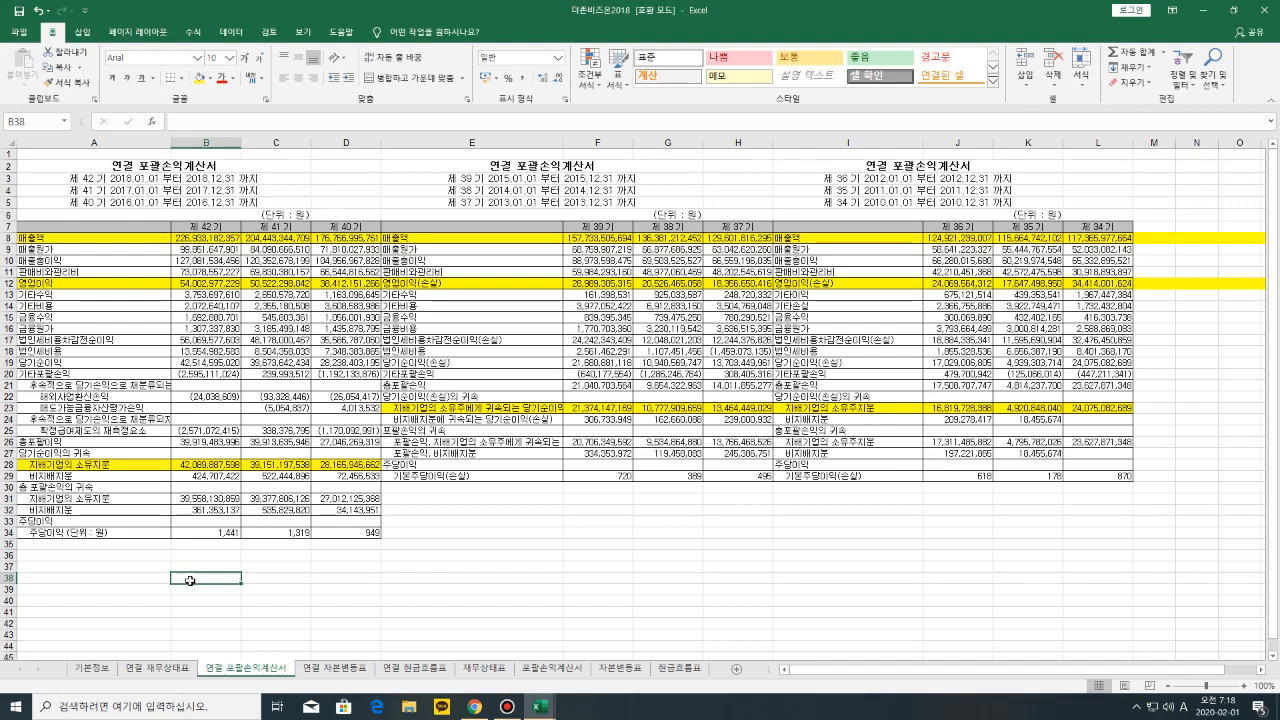
text(=)
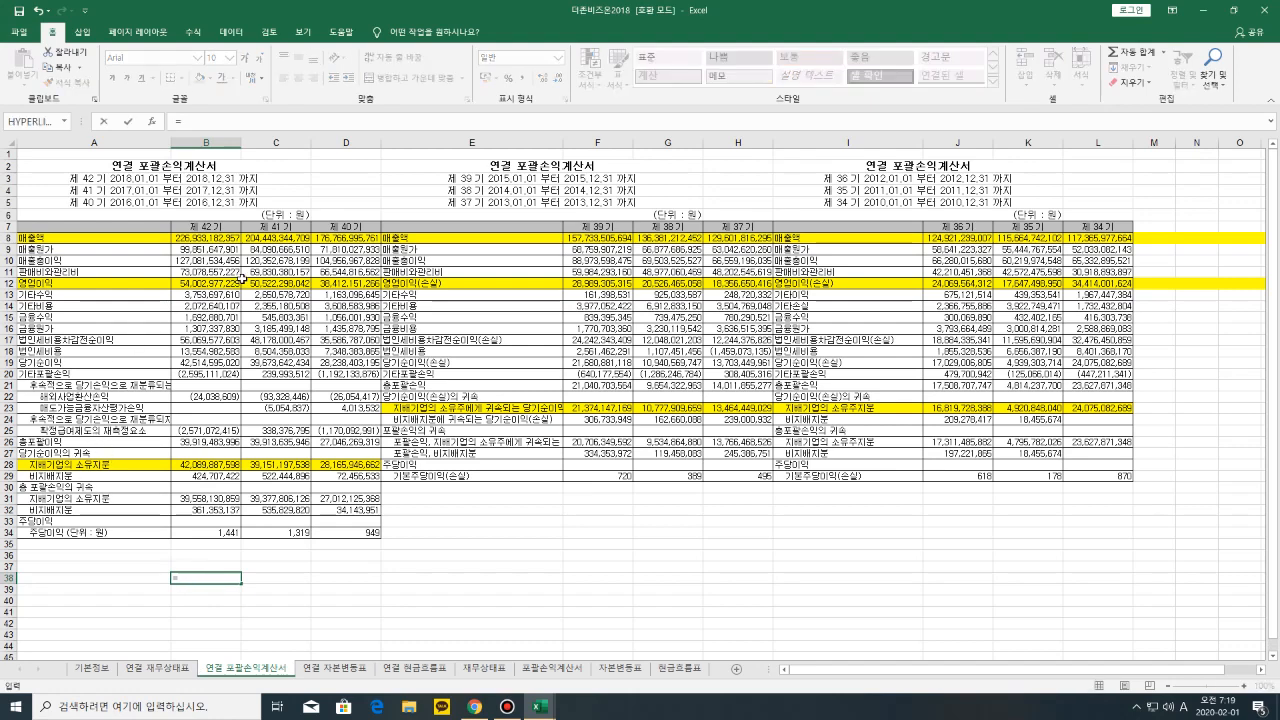
click(239, 284)
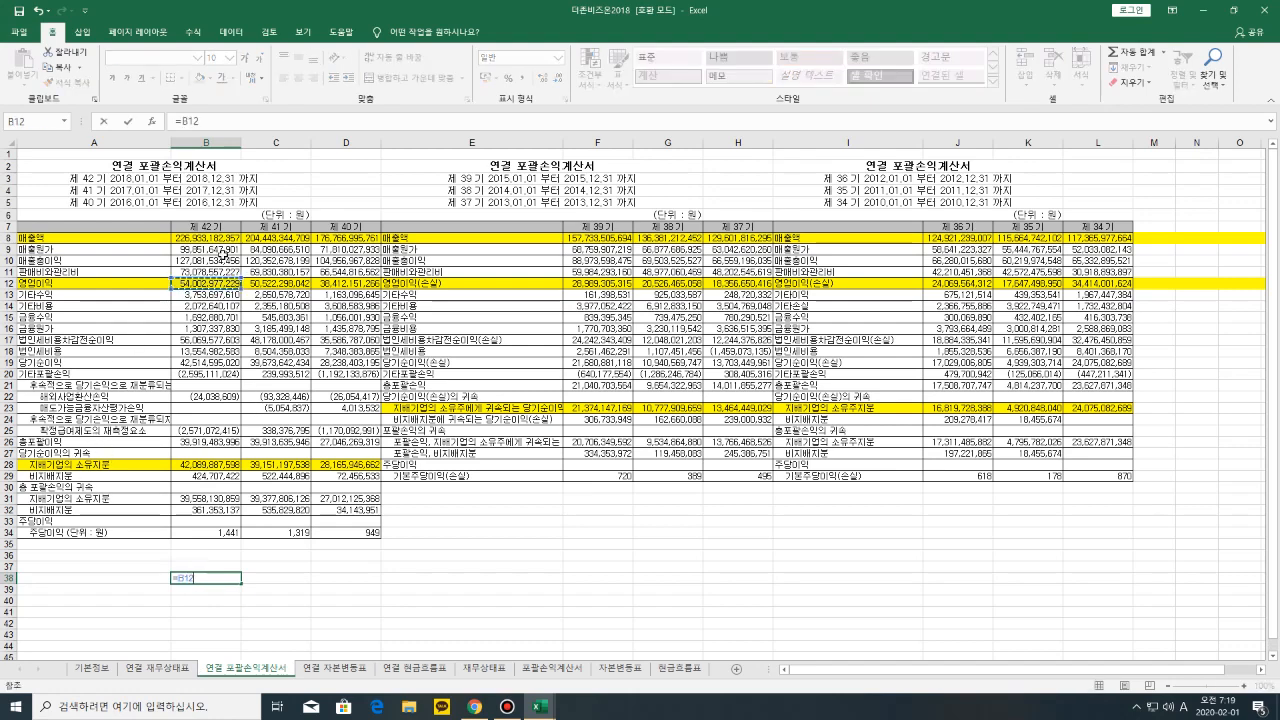
text(/)
click(221, 237)
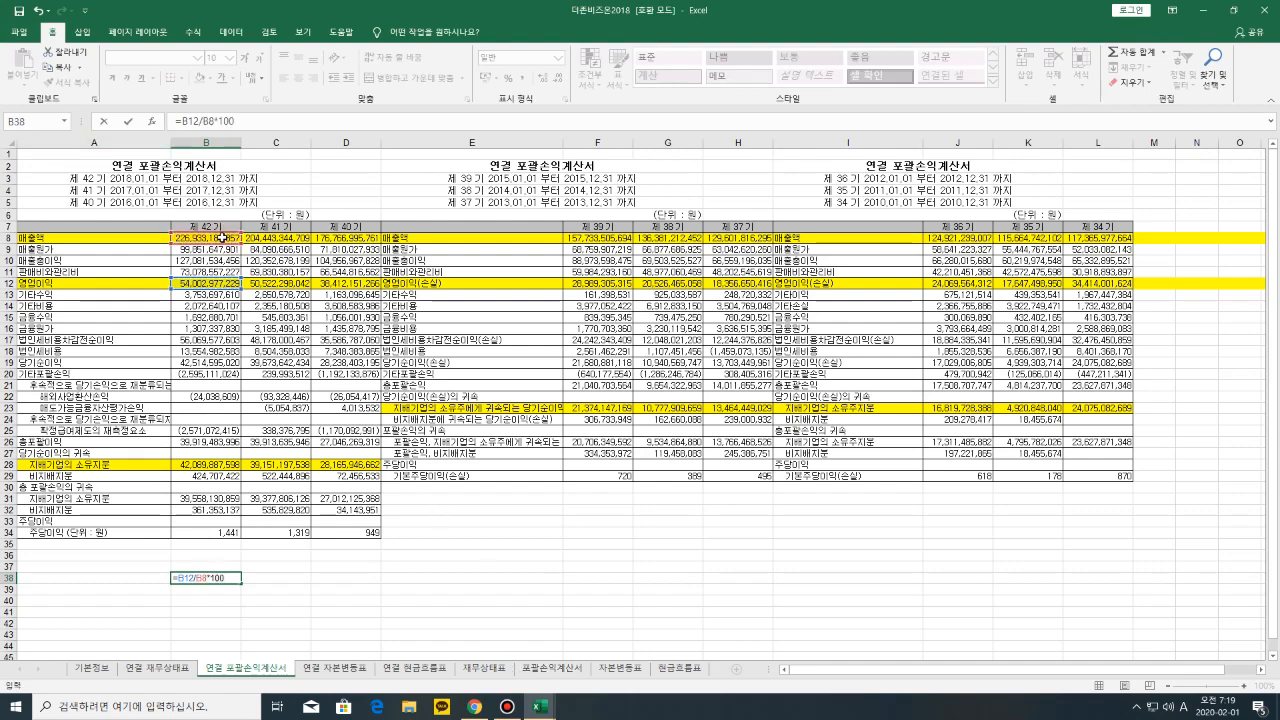
key(Return)
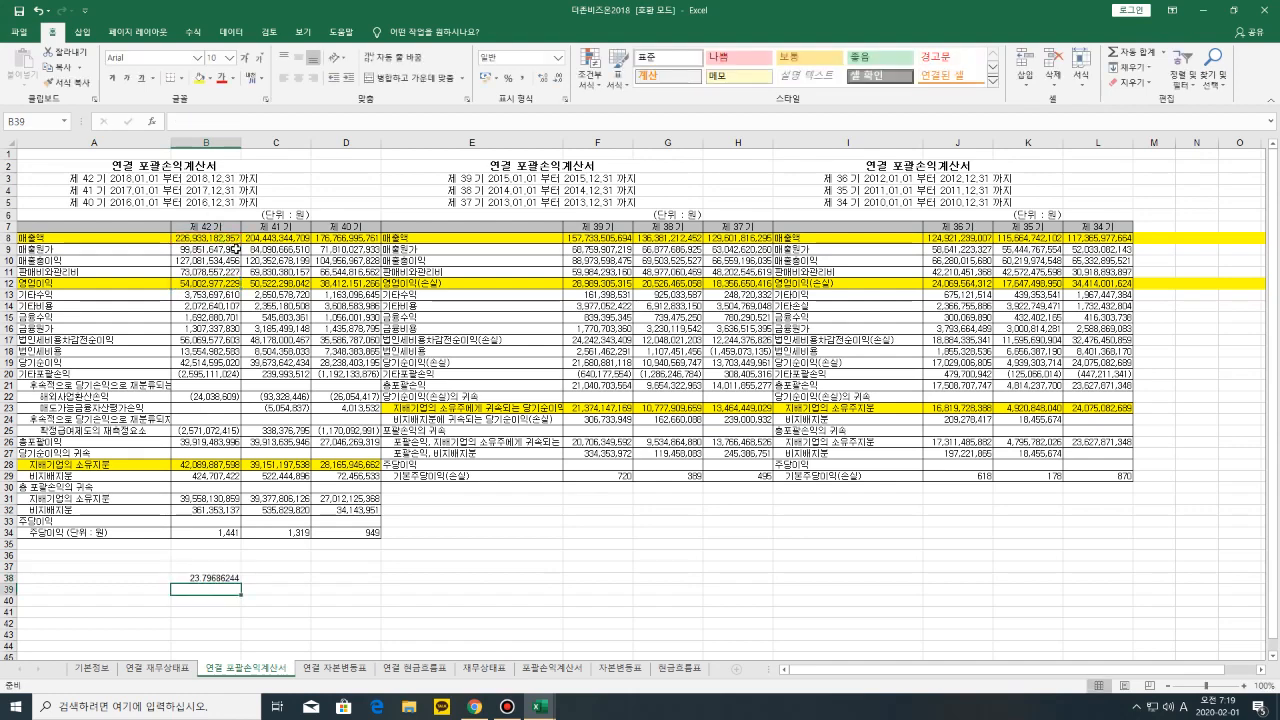
Format B38 in the 회계 number category with the ₩ symbol and 2 decimal places
right_click(202, 577)
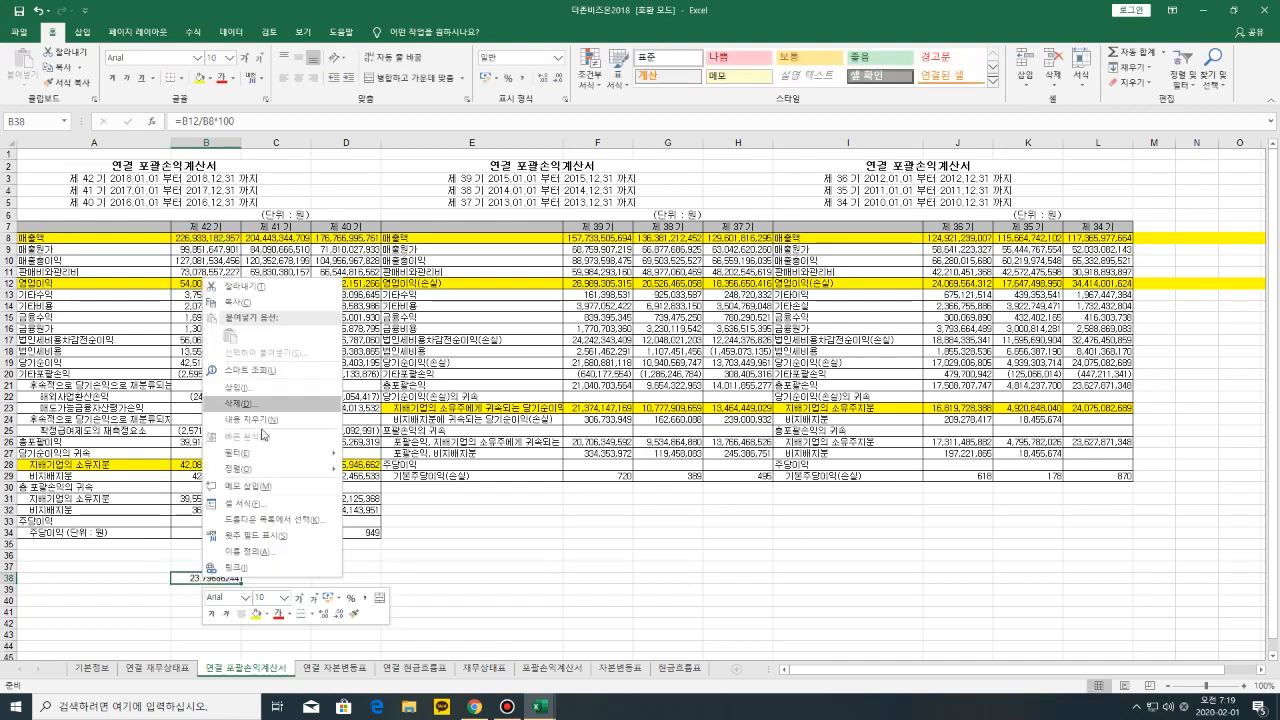
click(252, 505)
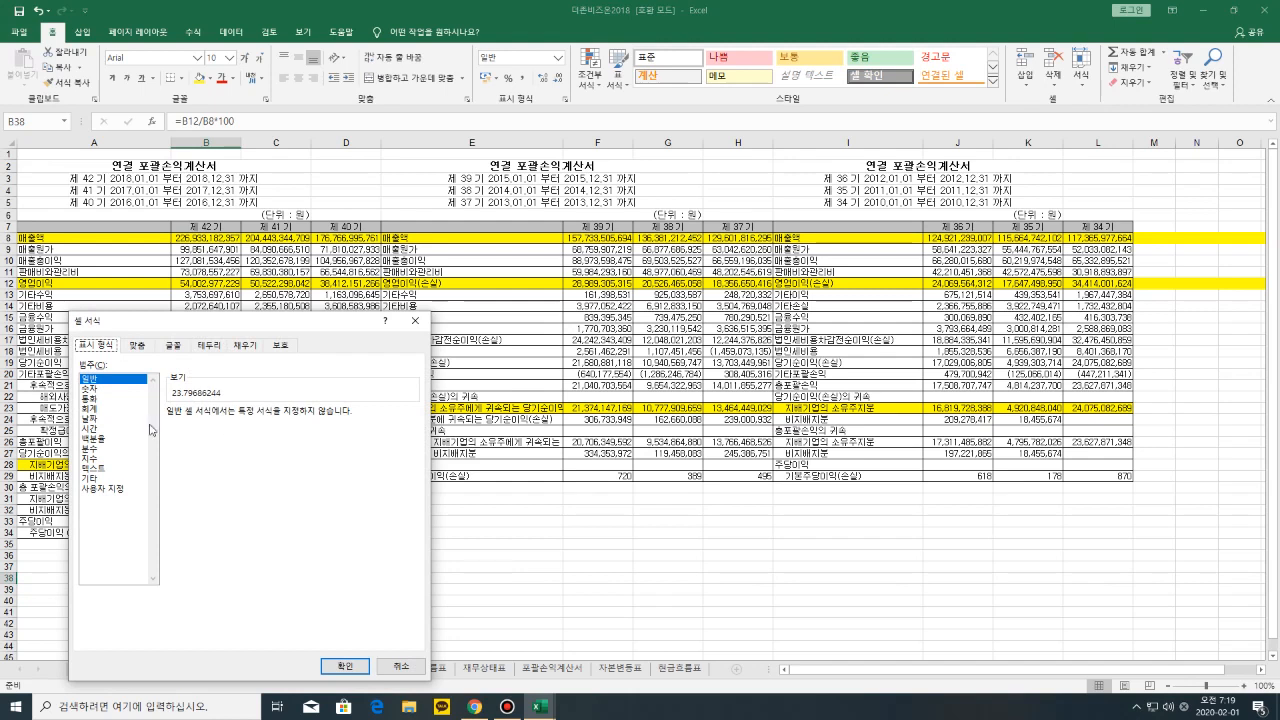
click(90, 398)
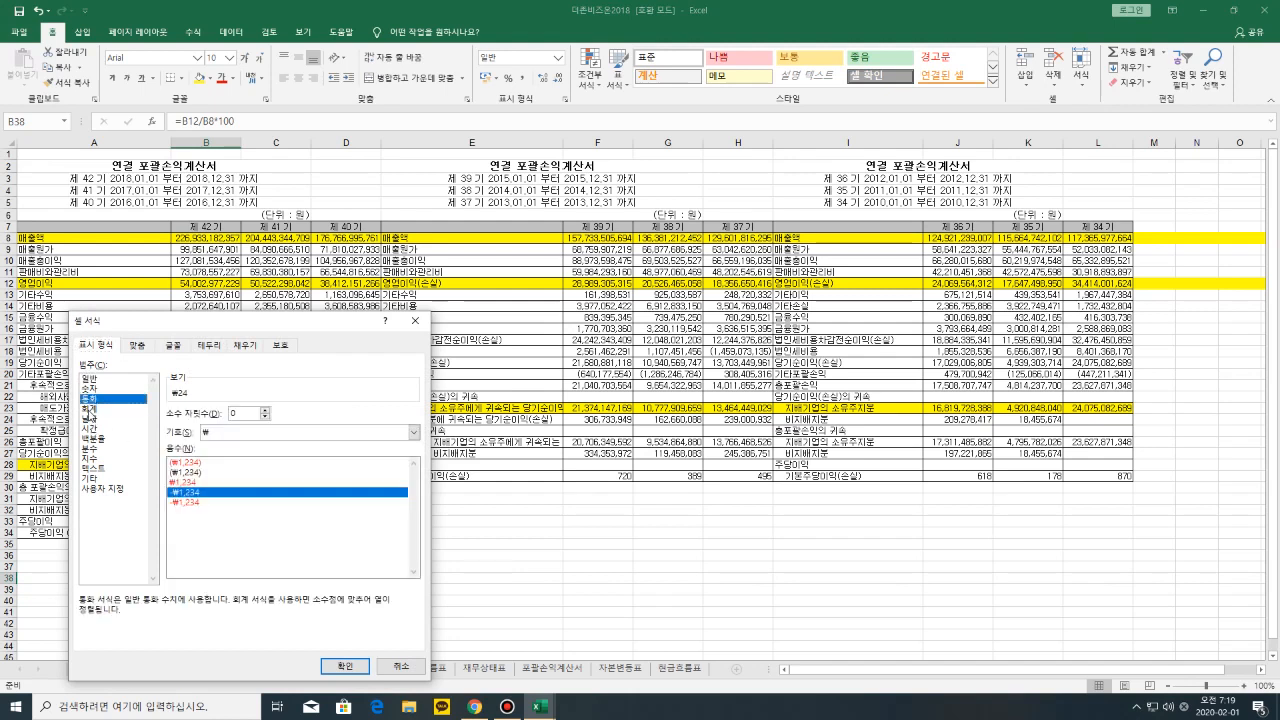
click(90, 409)
click(265, 410)
click(265, 410)
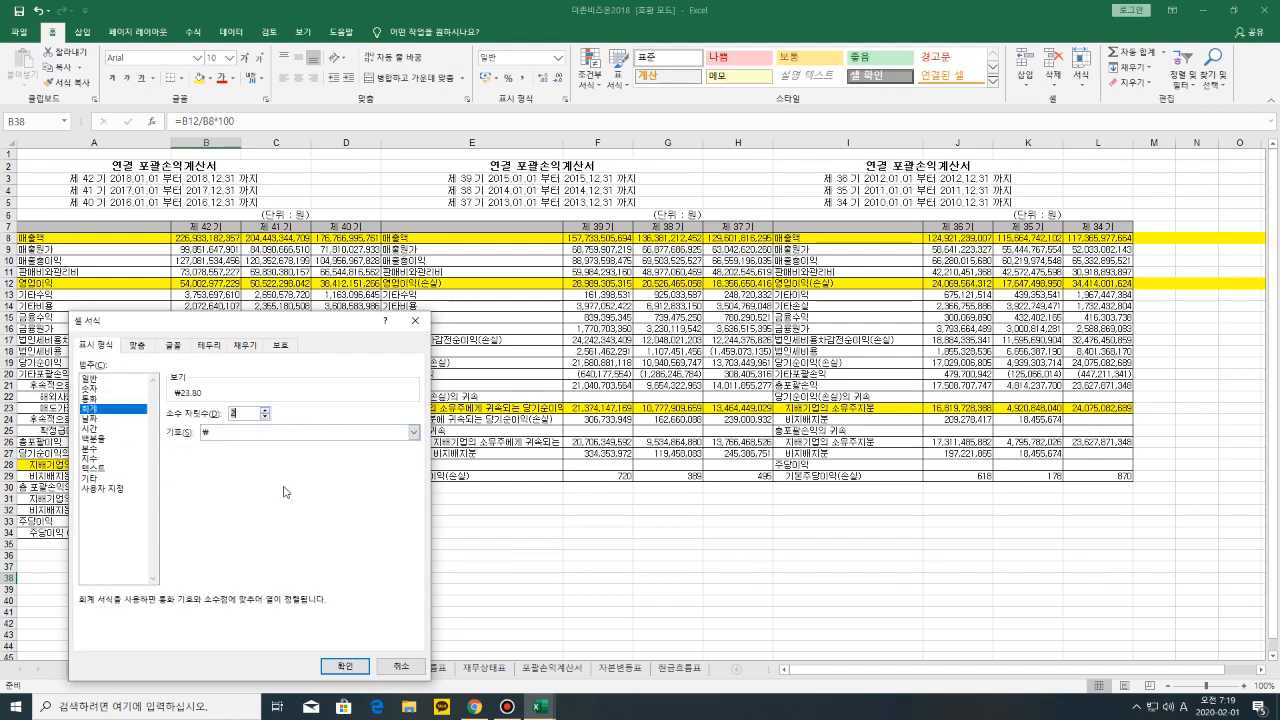
key(Return)
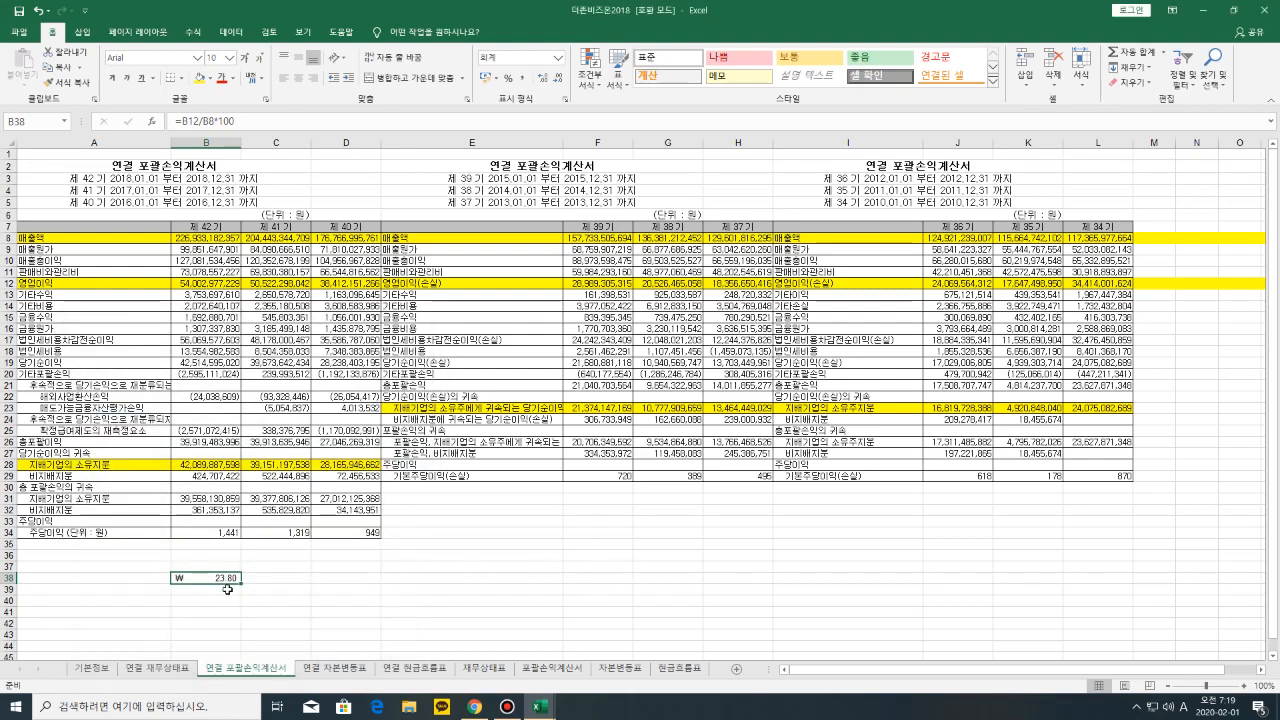
Format B38 in the 백분율 number category with 2 decimal places
right_click(227, 578)
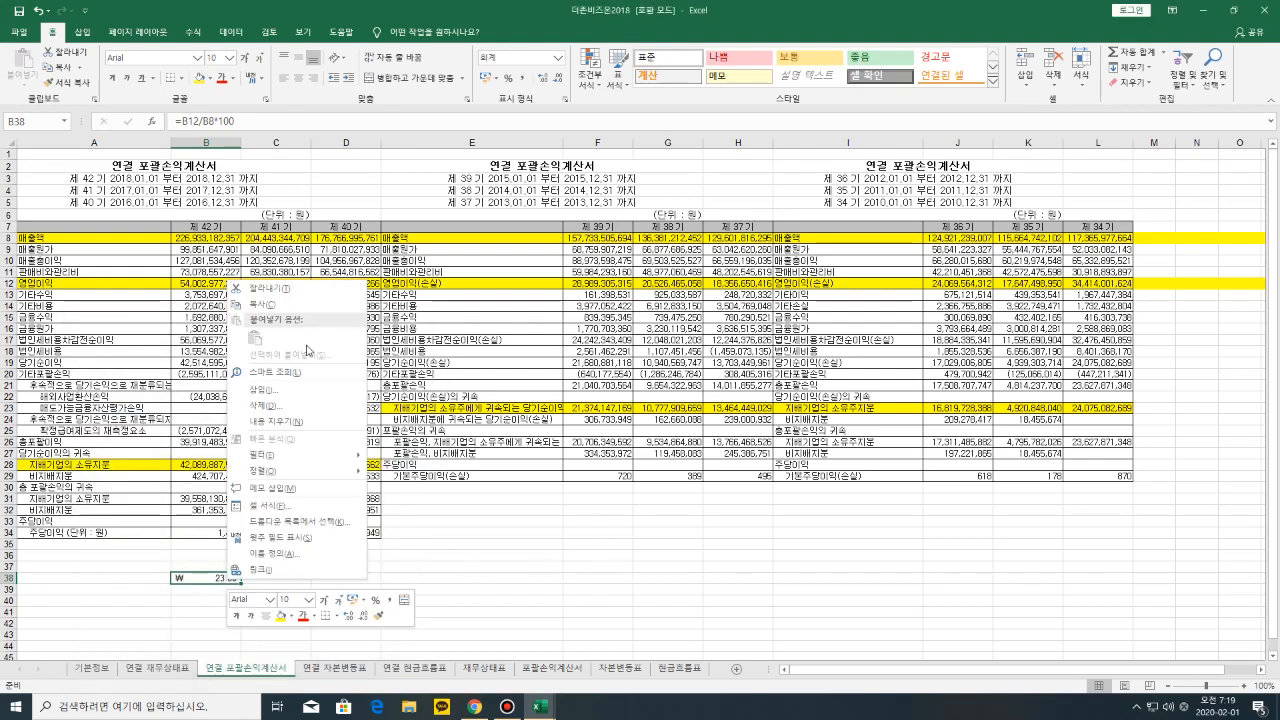
click(270, 505)
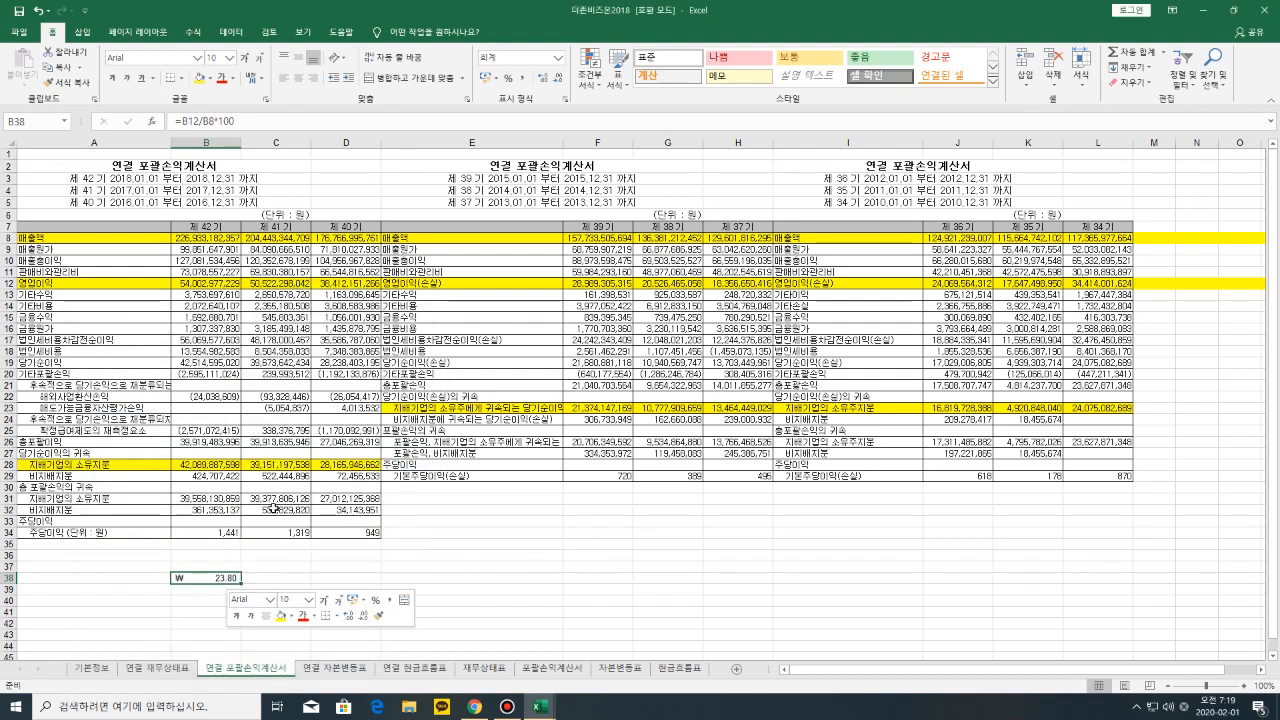
click(125, 441)
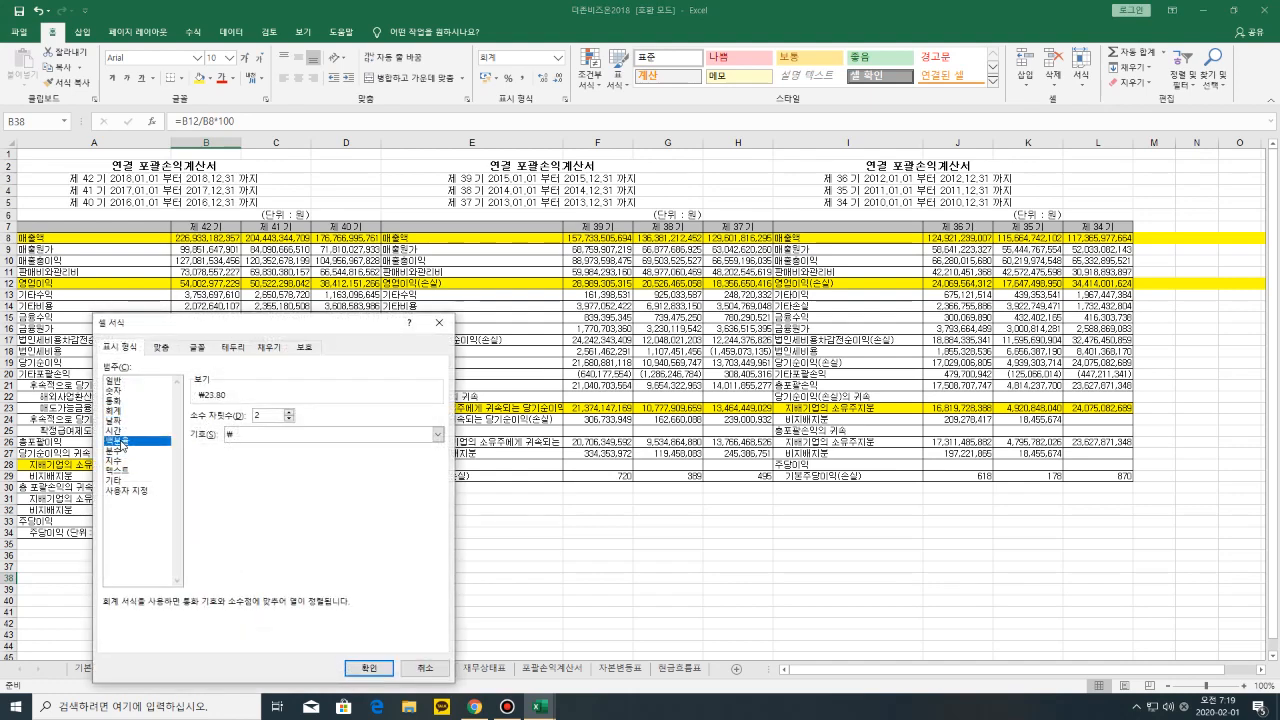
click(367, 670)
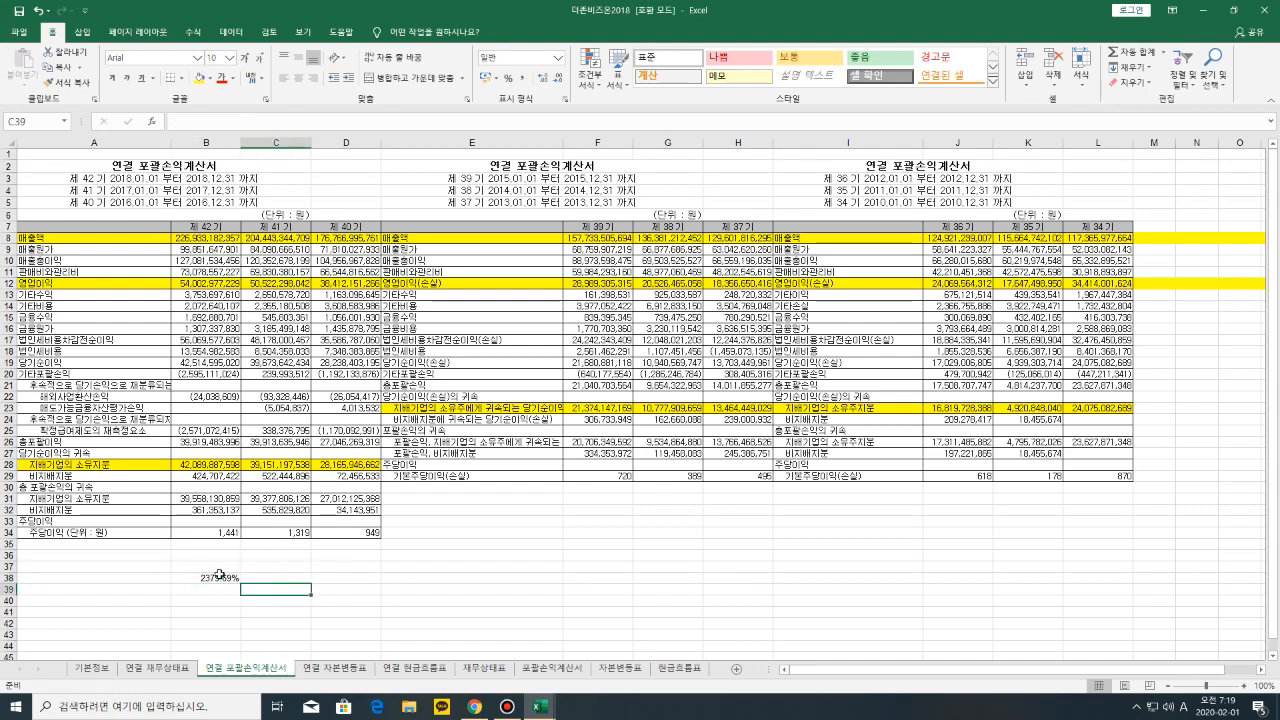
Replace the operating margin formula in B38 with =B12/B8, leaving out the multiplication by 100
text(=)
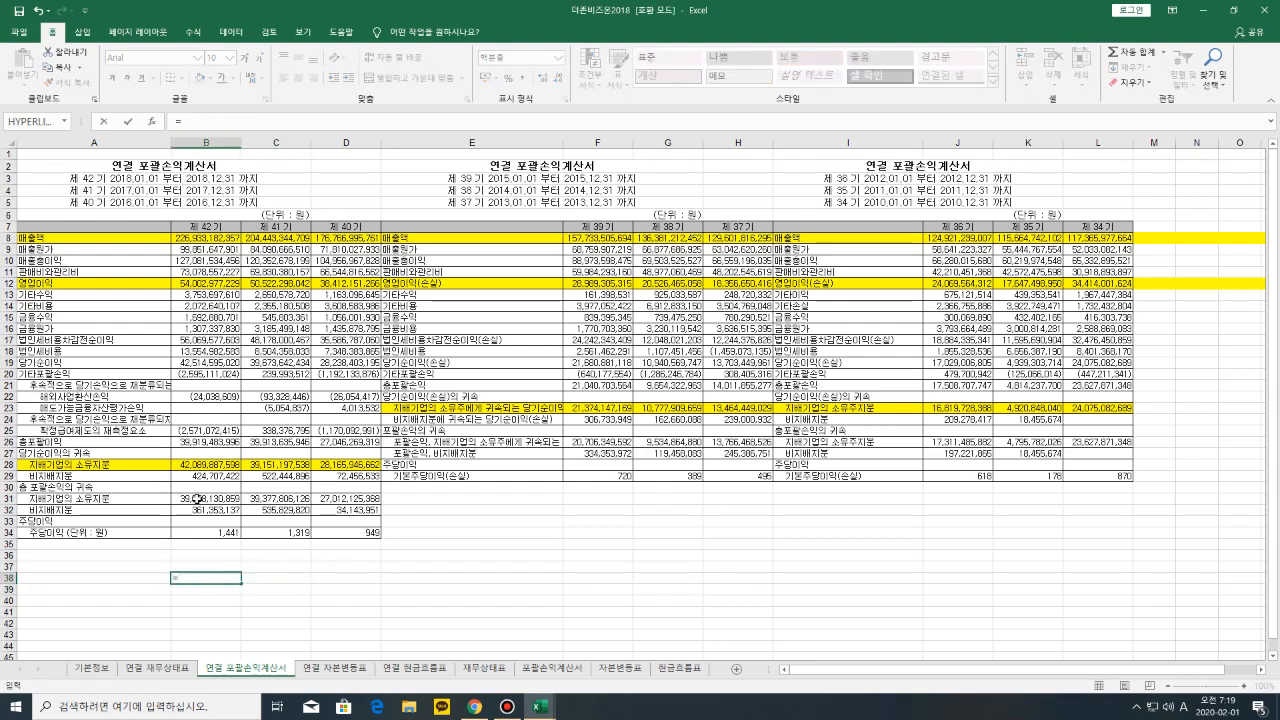
click(192, 284)
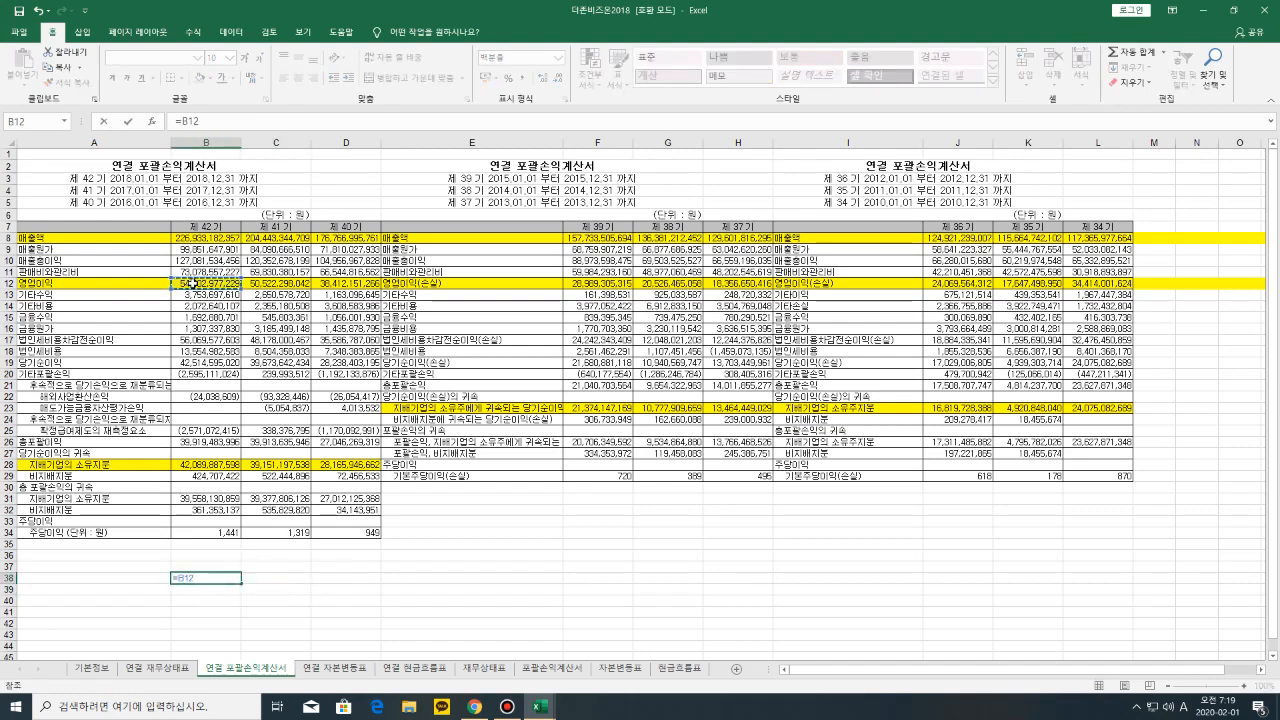
text(/)
click(208, 238)
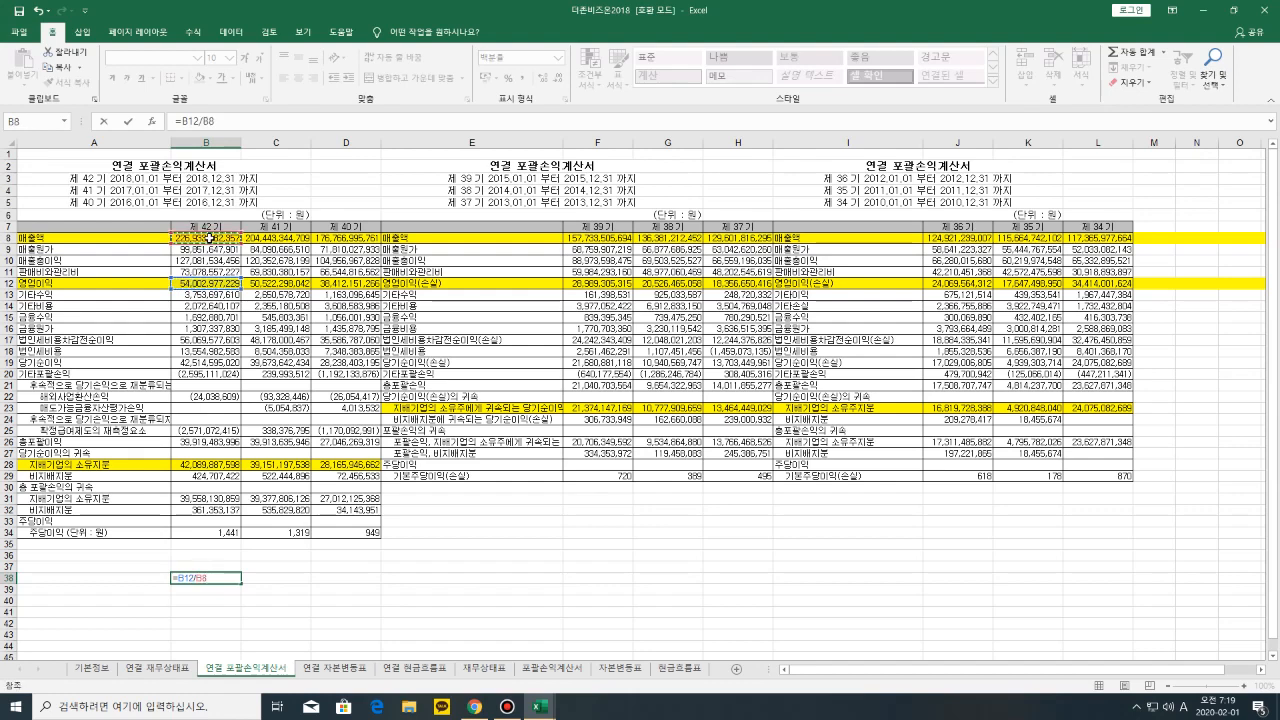
key(Return)
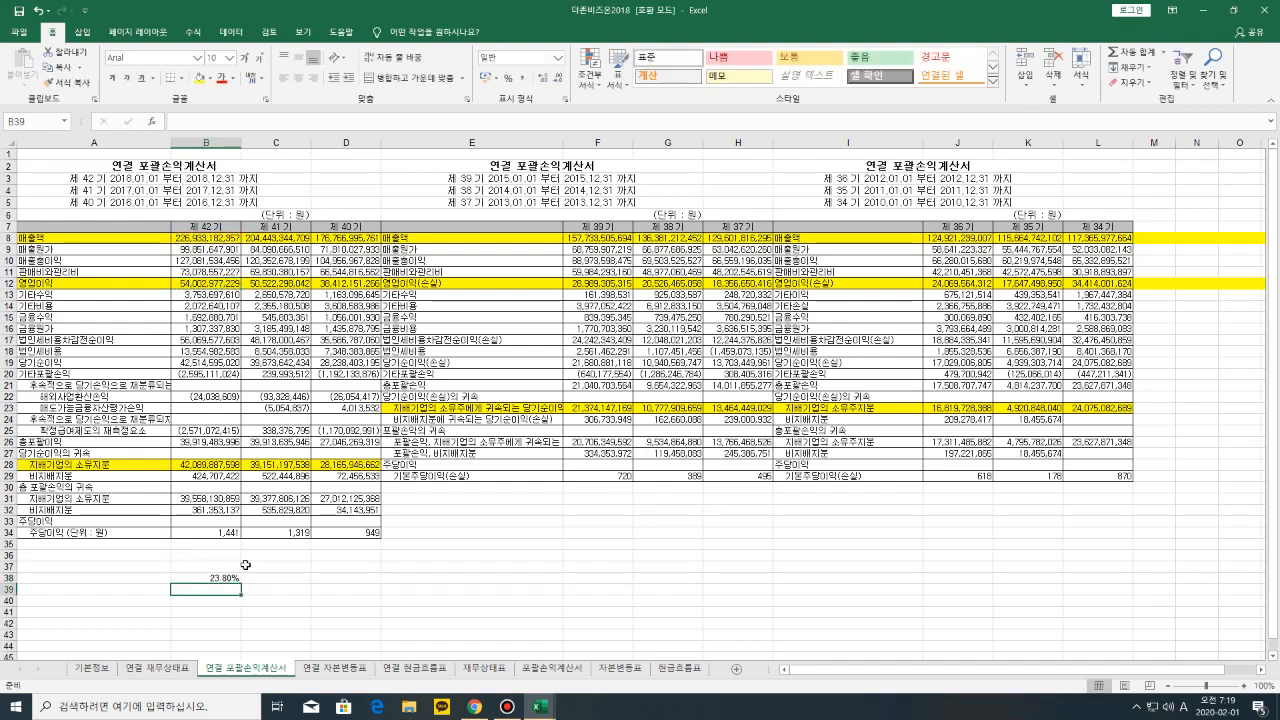
Copy the operating margin formula from B38 across to C38:D38 for 제 41 기 and 제 40 기
click(230, 579)
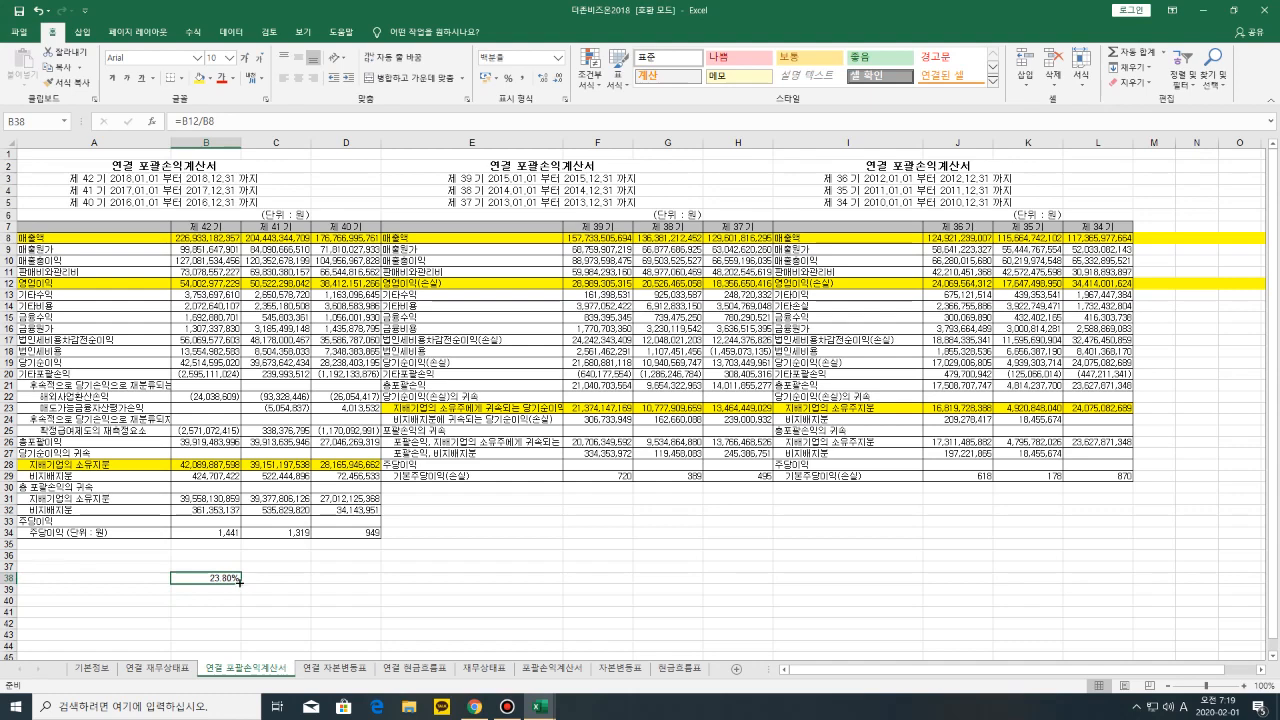
drag(240, 581, 375, 583)
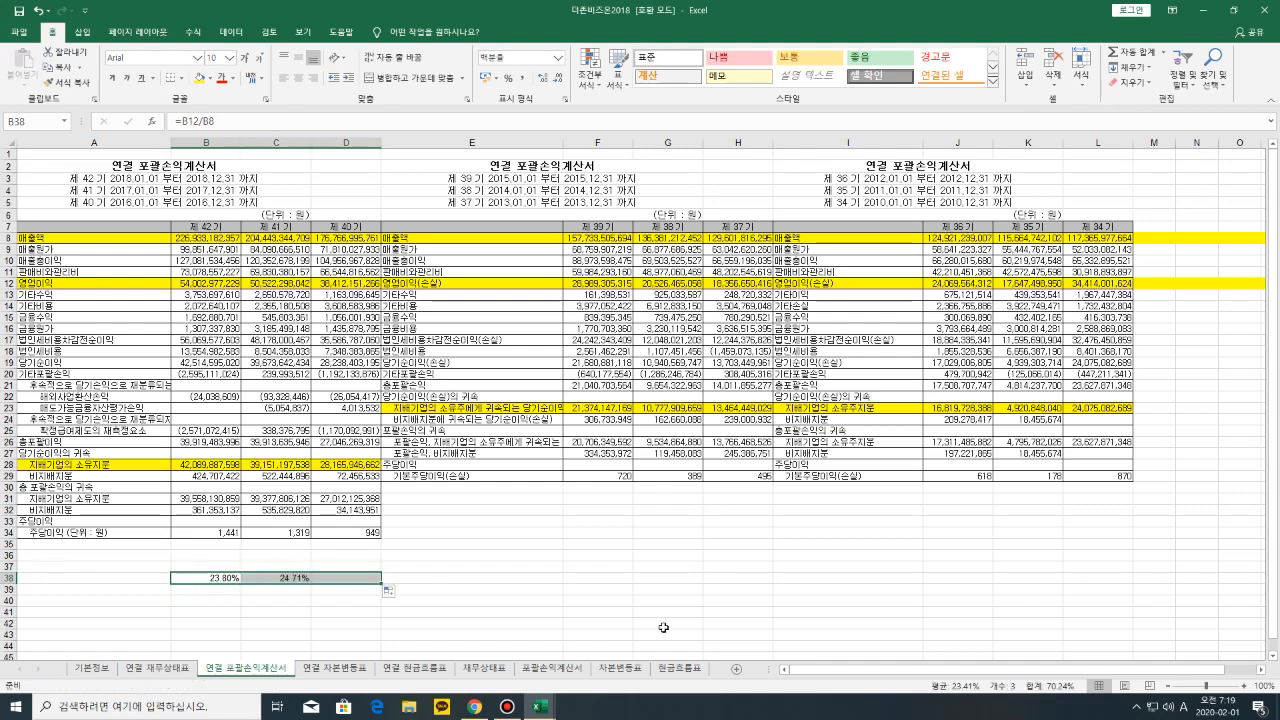
click(605, 582)
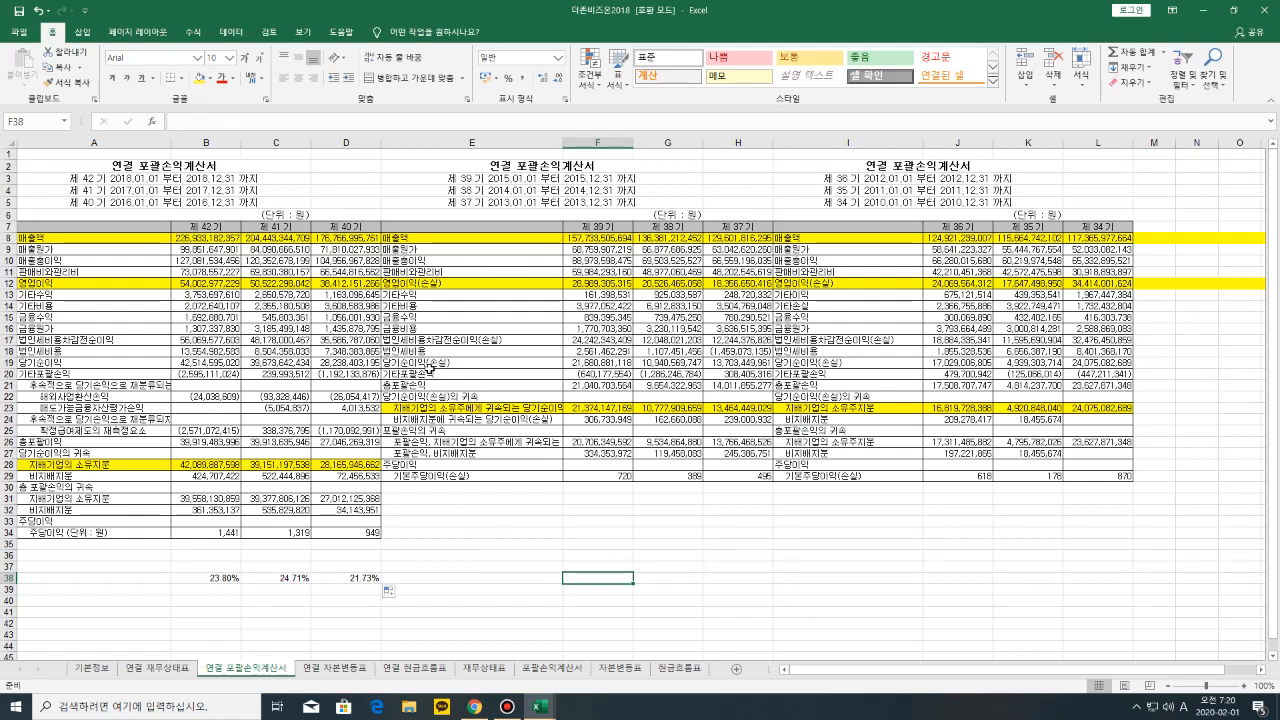
Look over the consolidated balance sheet, income statement, changes in equity and cash flow sheets
click(150, 667)
click(236, 670)
click(428, 670)
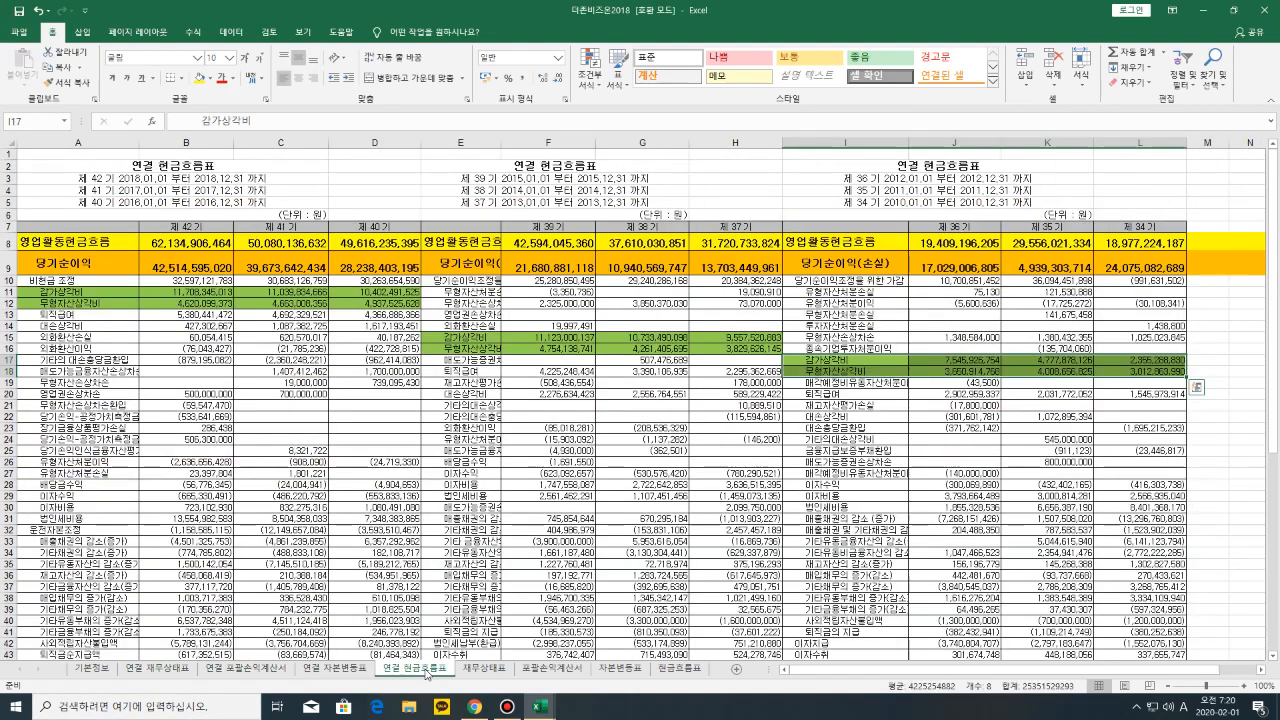
click(338, 670)
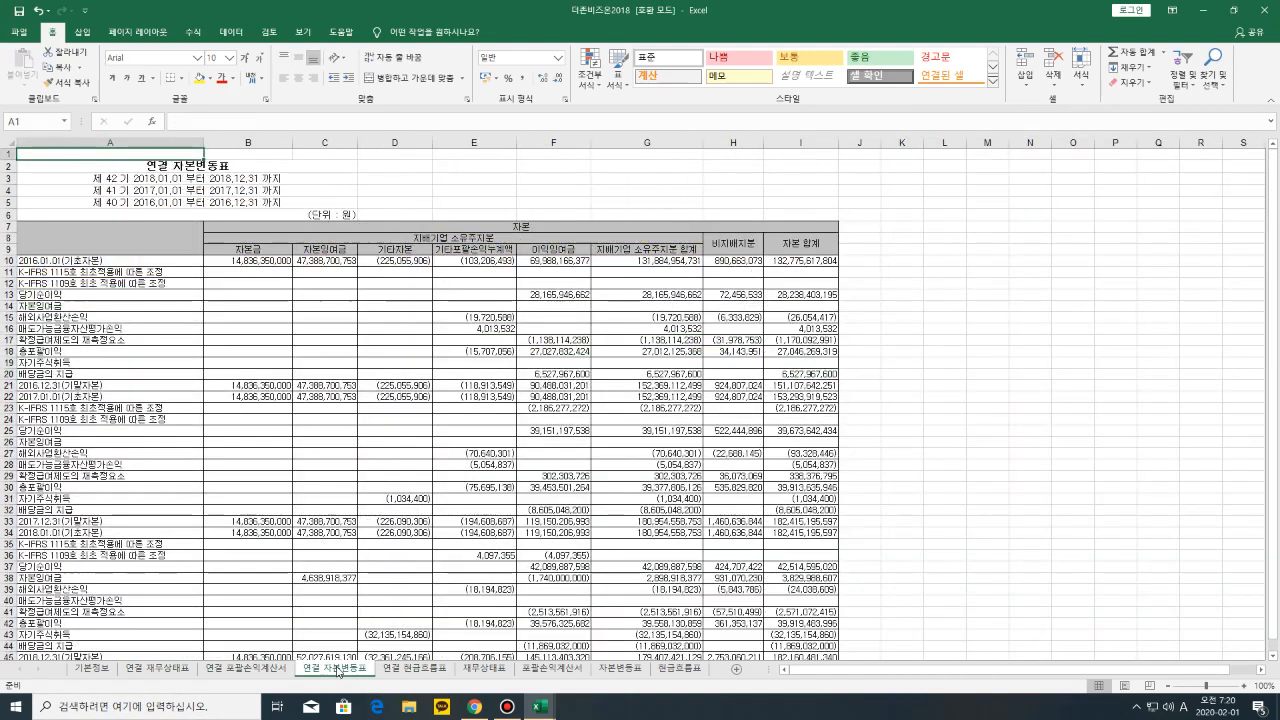
click(407, 670)
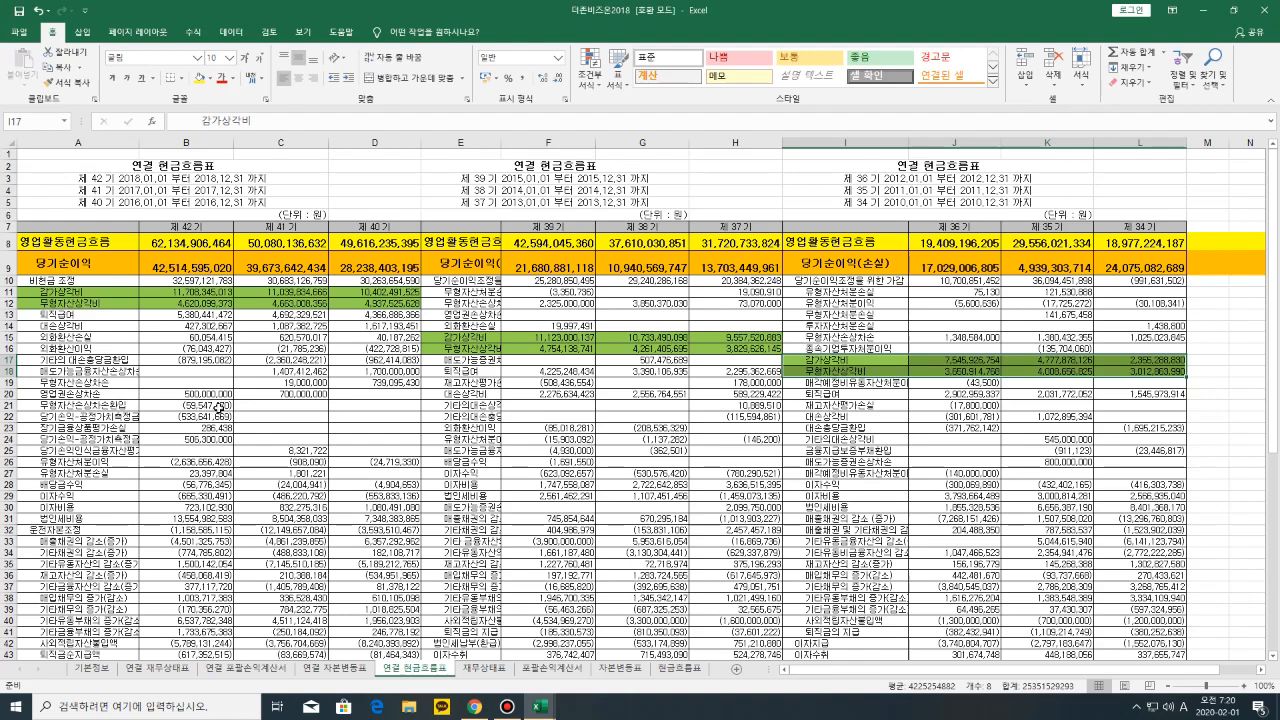
Fill the 제 41 기 유형자산 cell C17 on the 연결 재무상태표 sheet with yellow
click(164, 670)
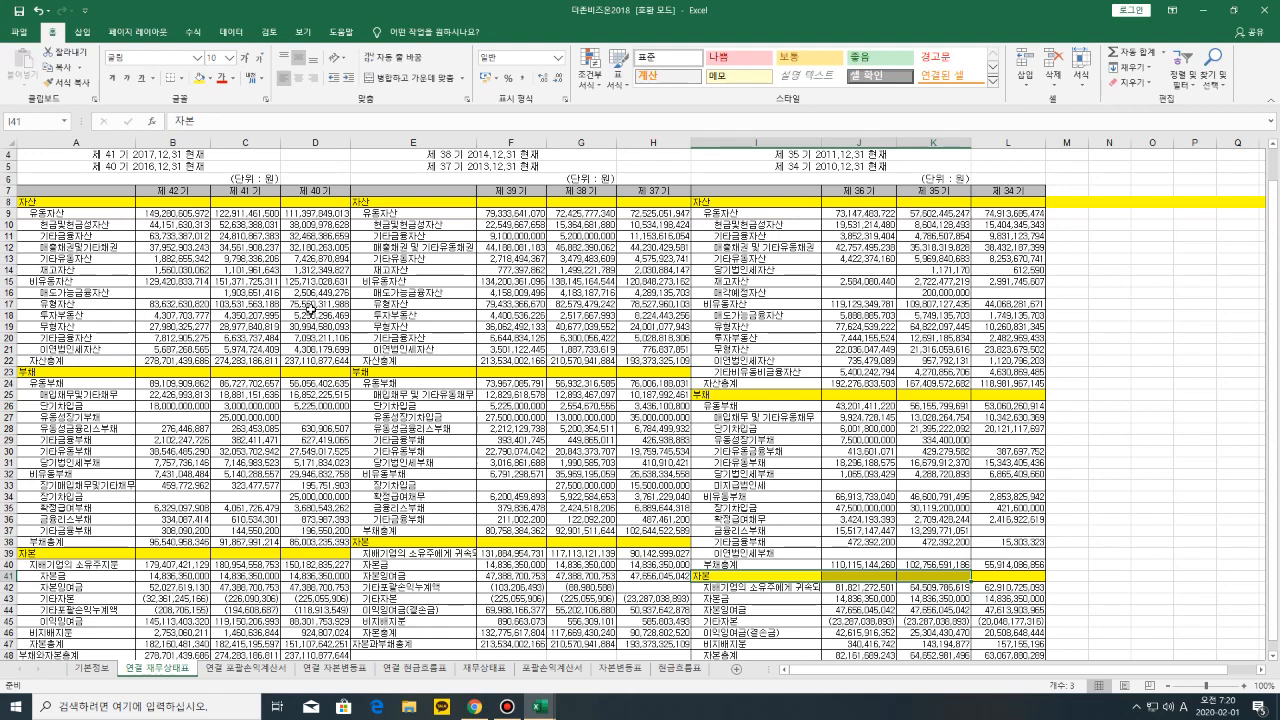
click(256, 306)
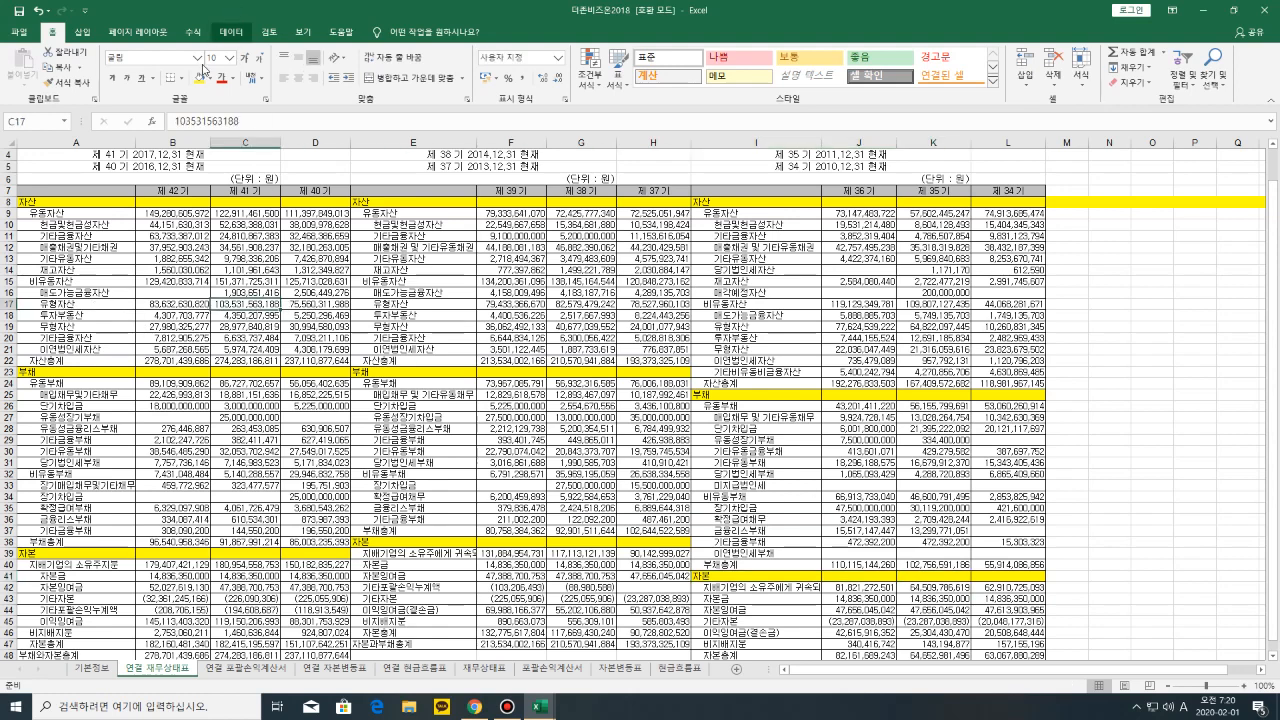
click(199, 78)
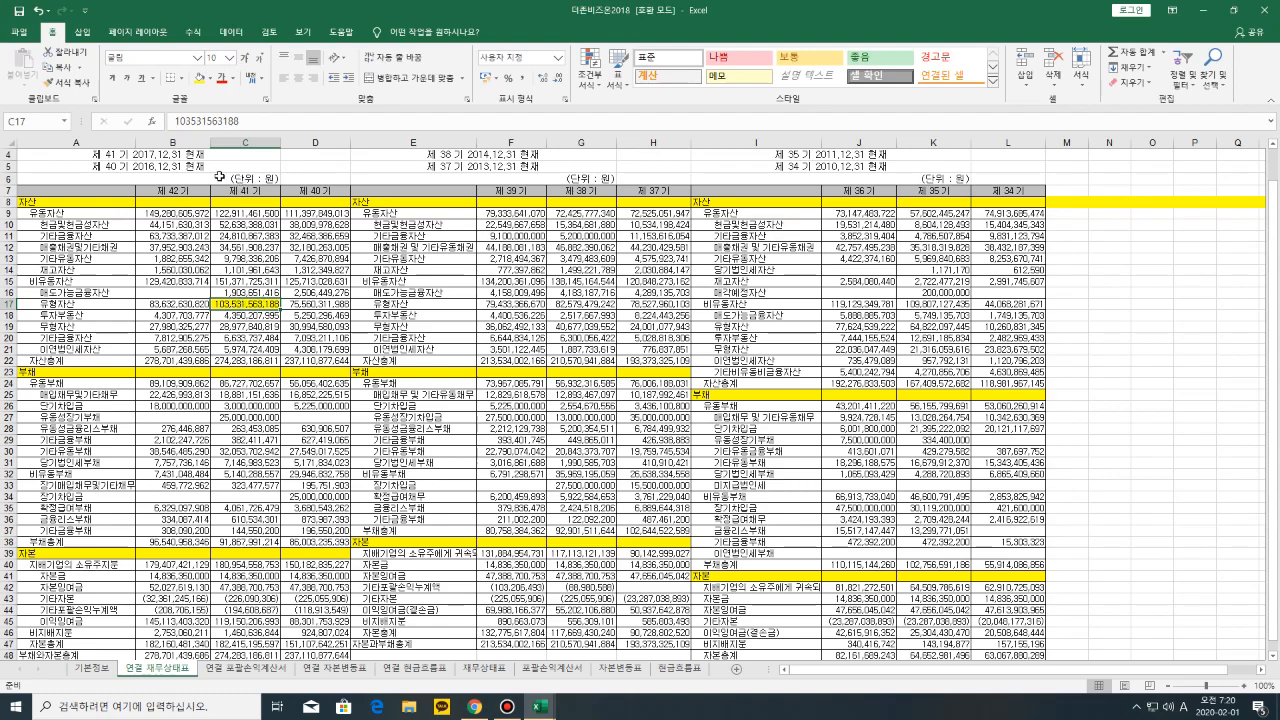
scroll(160, 198, up, 1)
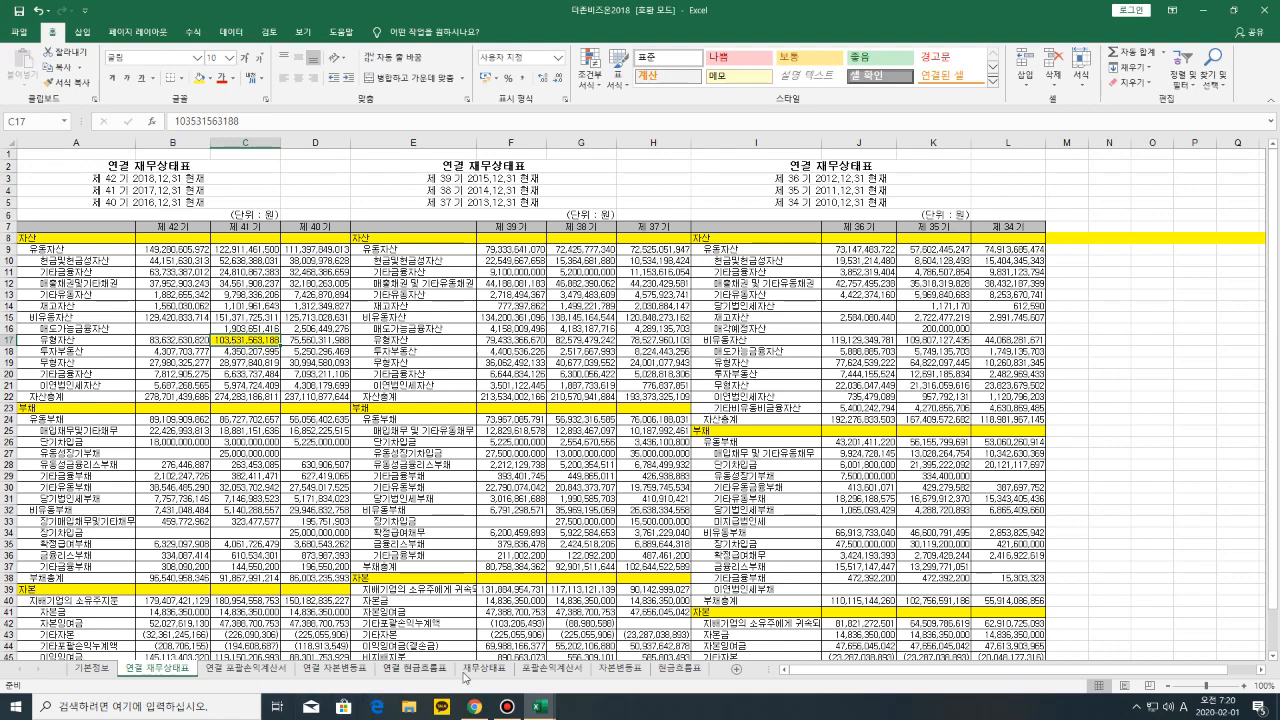
Examine the 감가상각비 and 무형자산상각비 amounts for 제 42 기 to 제 40 기 on the 연결 현금흐름표 sheet
click(420, 674)
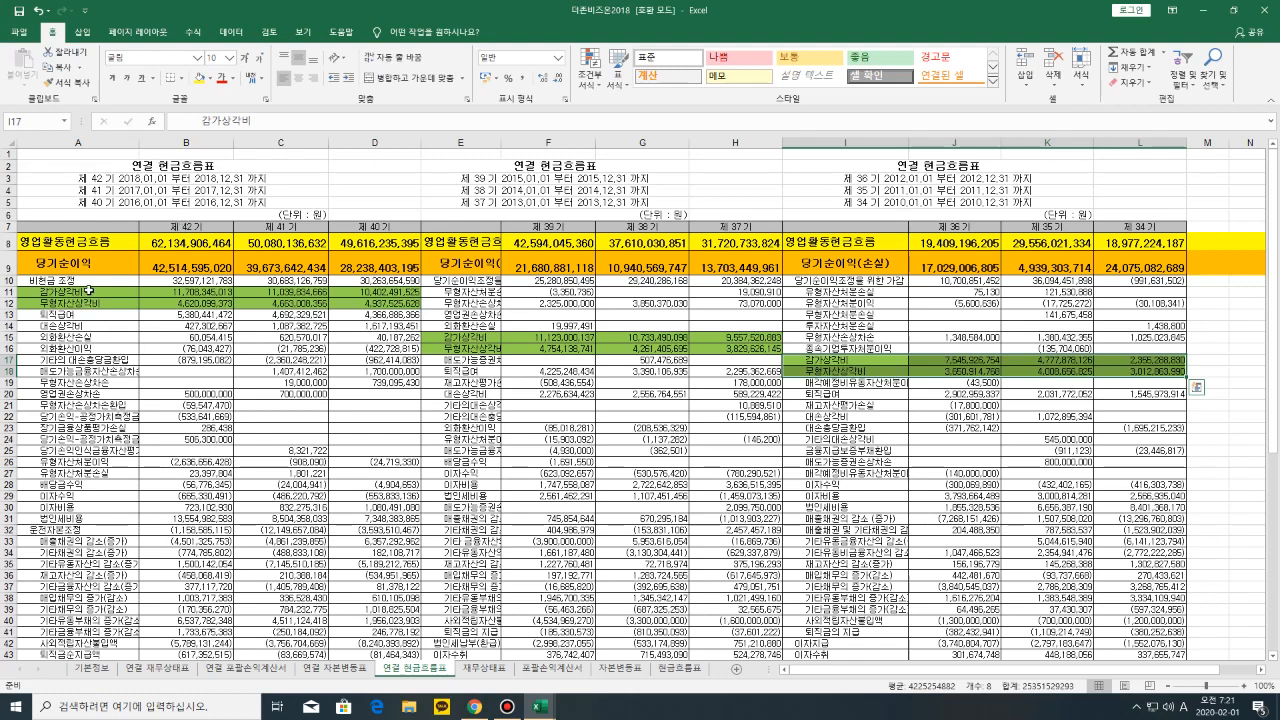
click(203, 290)
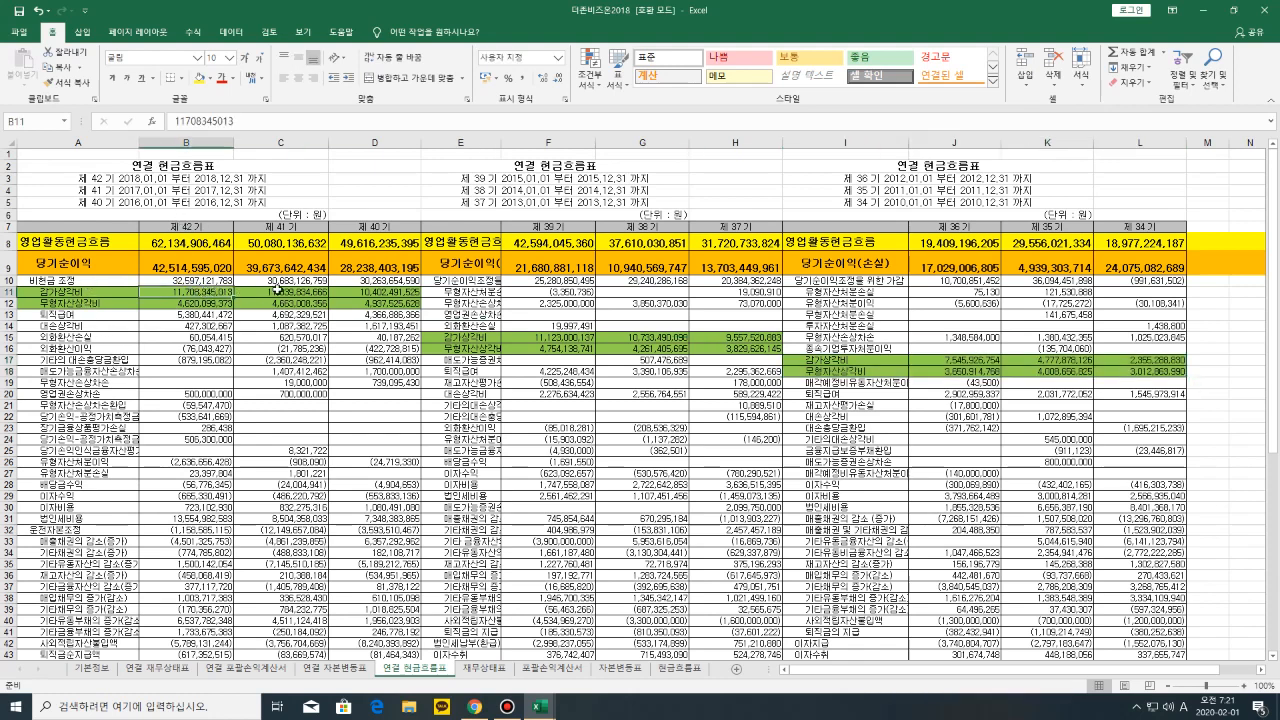
click(278, 290)
click(374, 288)
click(257, 292)
click(200, 291)
click(200, 302)
click(286, 302)
click(372, 302)
Check the 유형자산의 취득 amounts for 제 41 기 and 제 40 기 in row 57 of the cash flow statement
scroll(298, 449, down, 7)
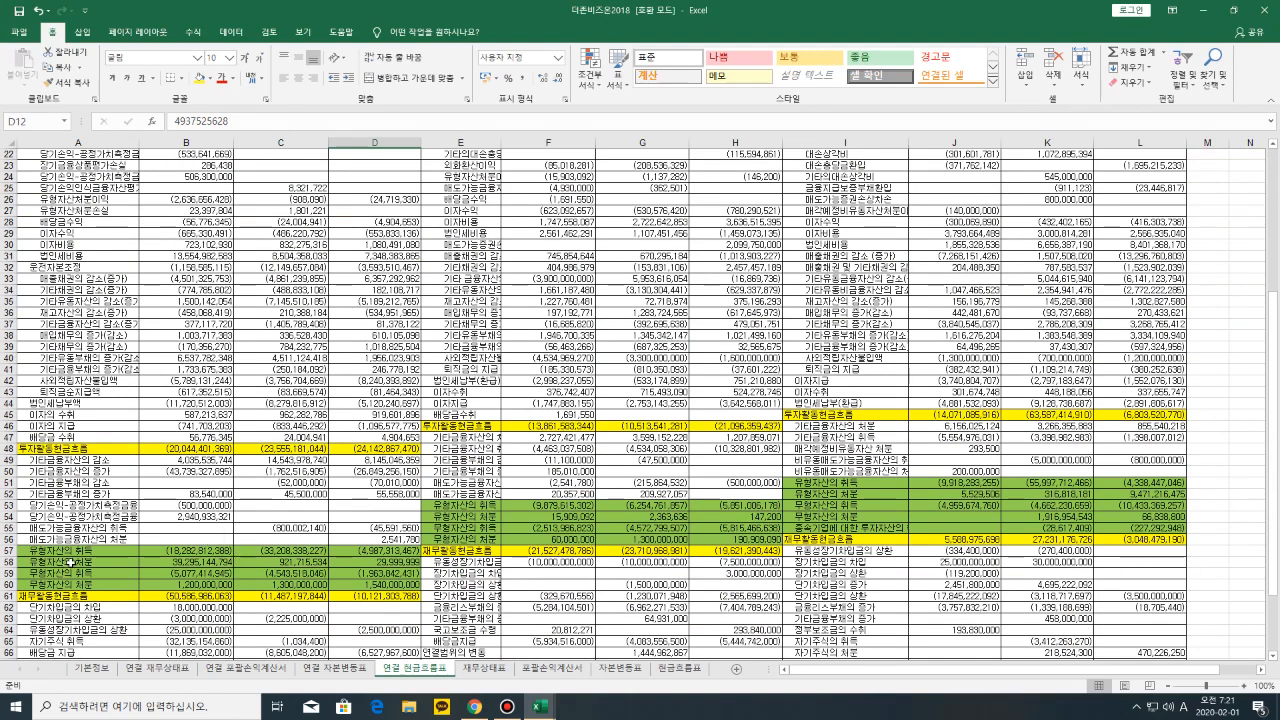
double_click(284, 552)
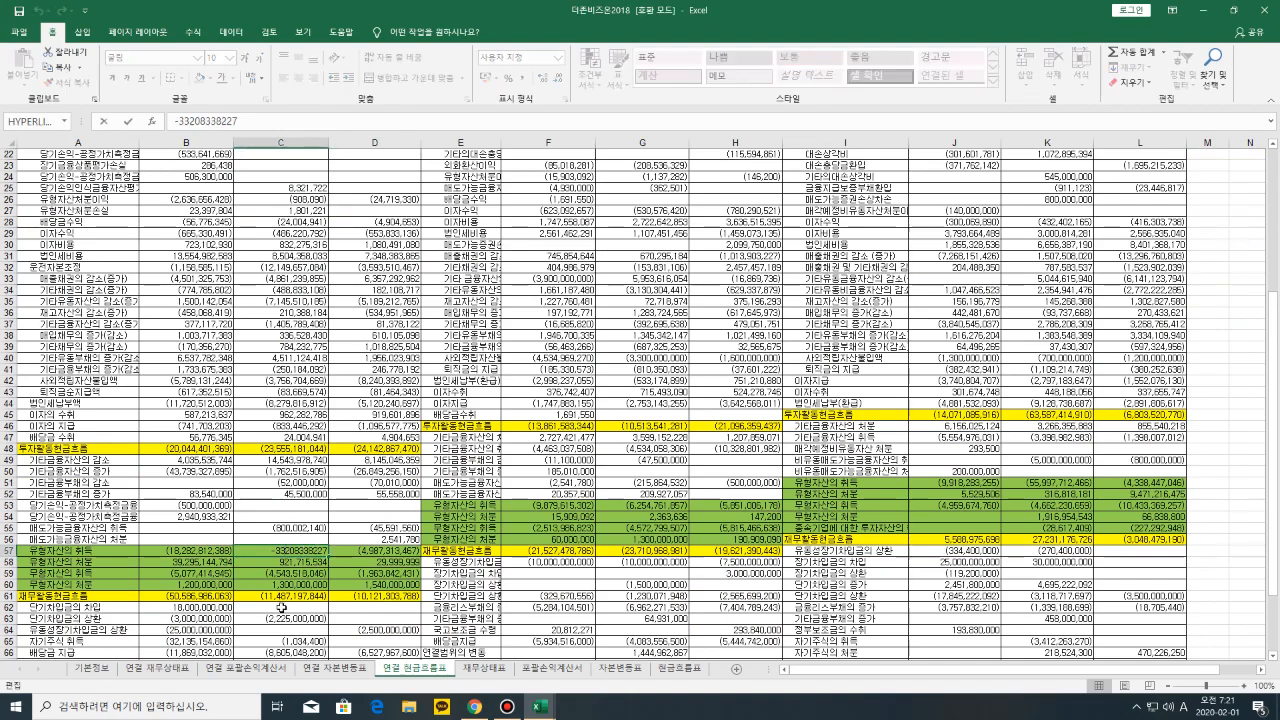
click(374, 548)
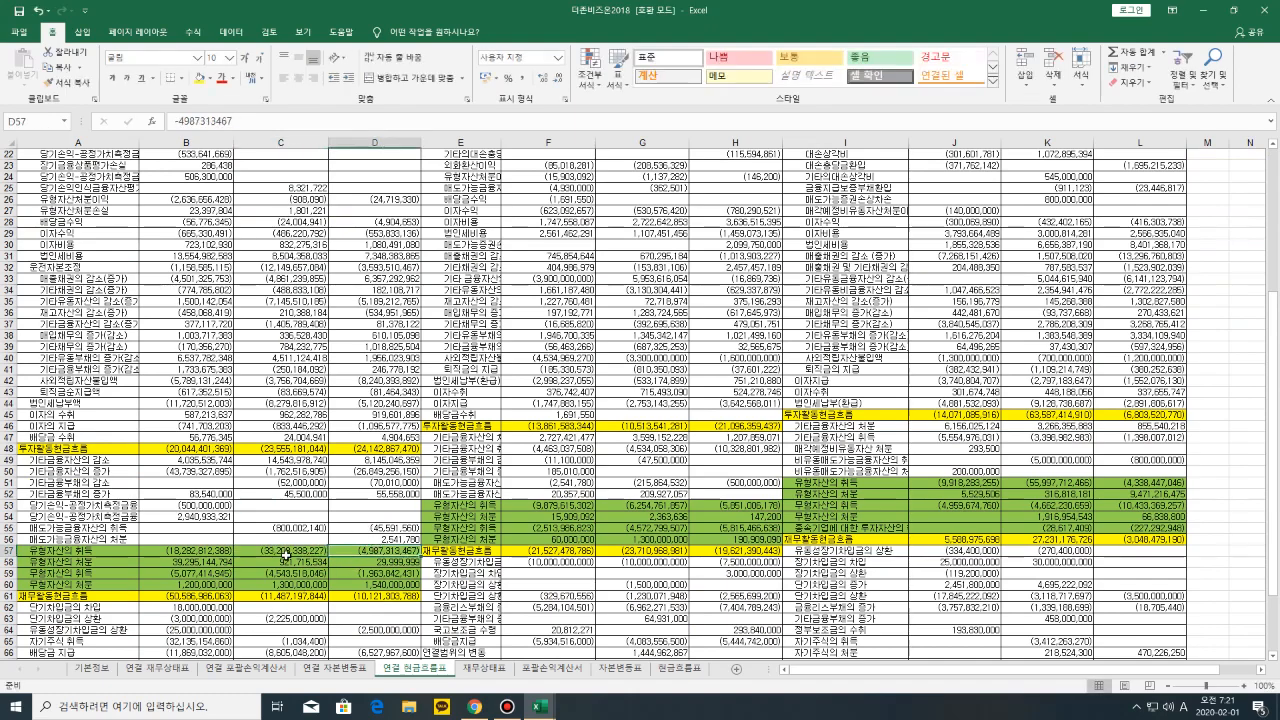
scroll(328, 619, up, 7)
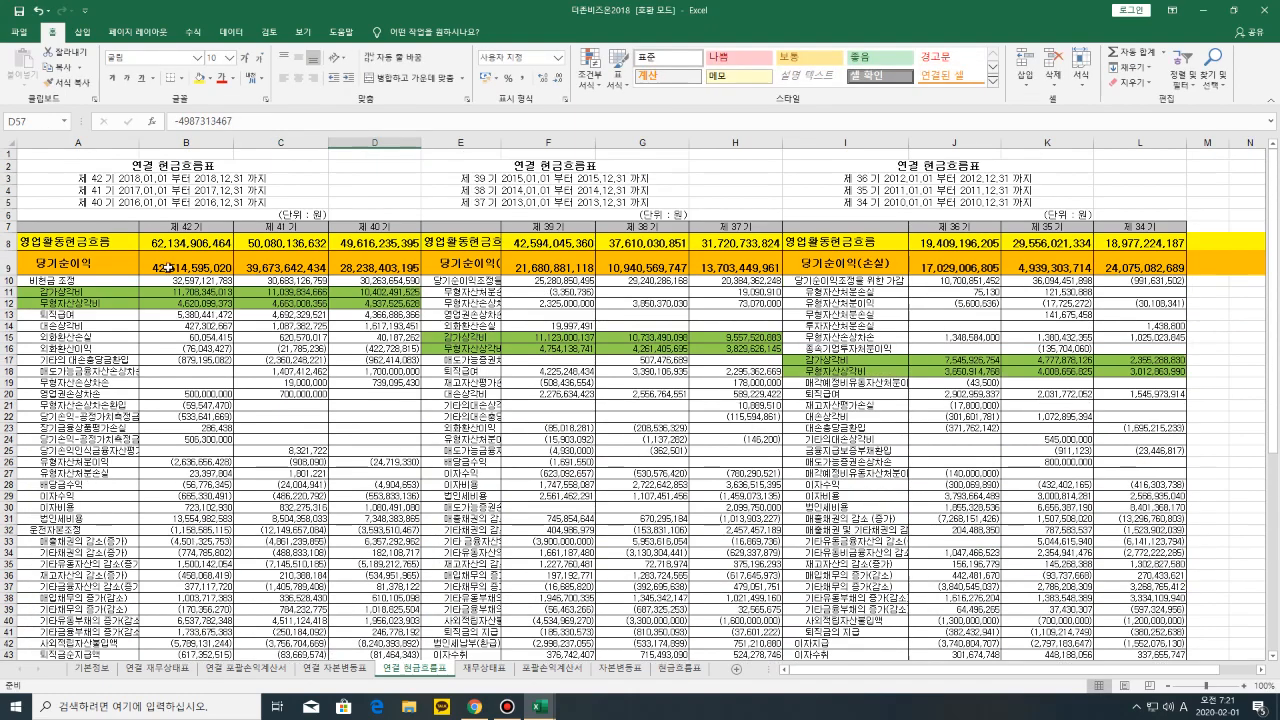
Review the consolidated income, equity and cash flow sheets, ending on the separate 재무상태표 sheet
click(19, 31)
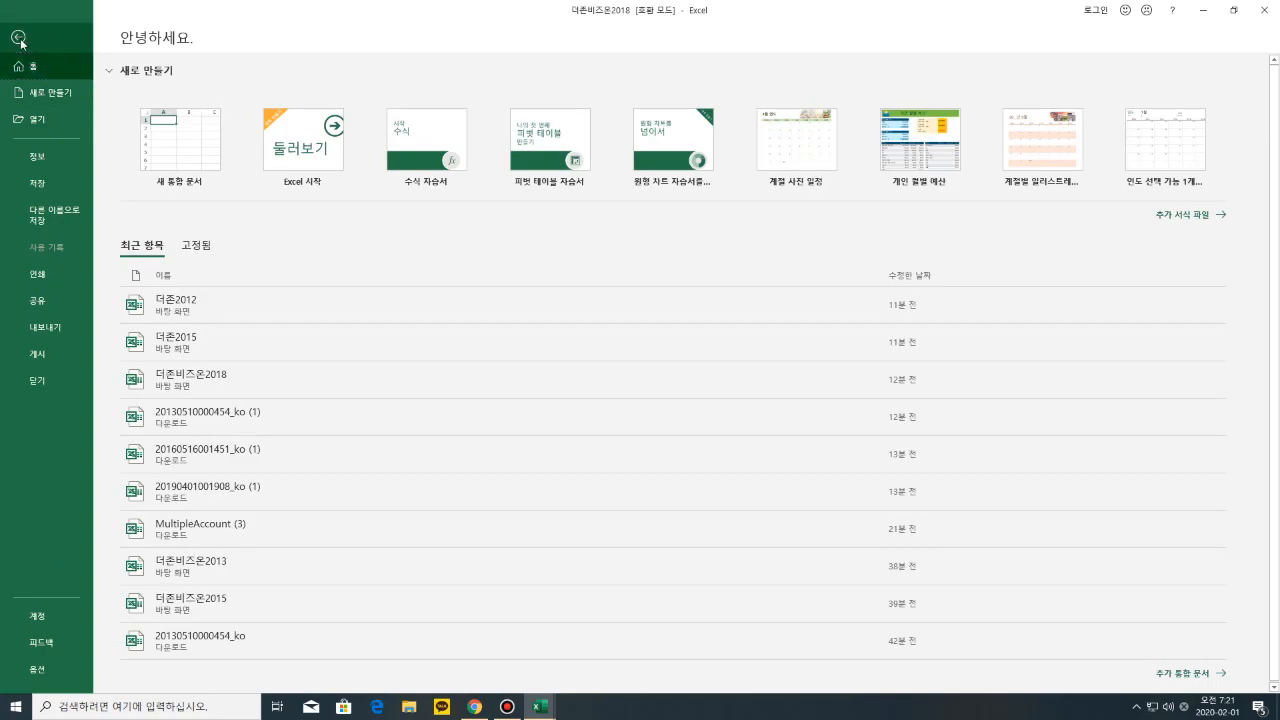
click(18, 37)
click(250, 668)
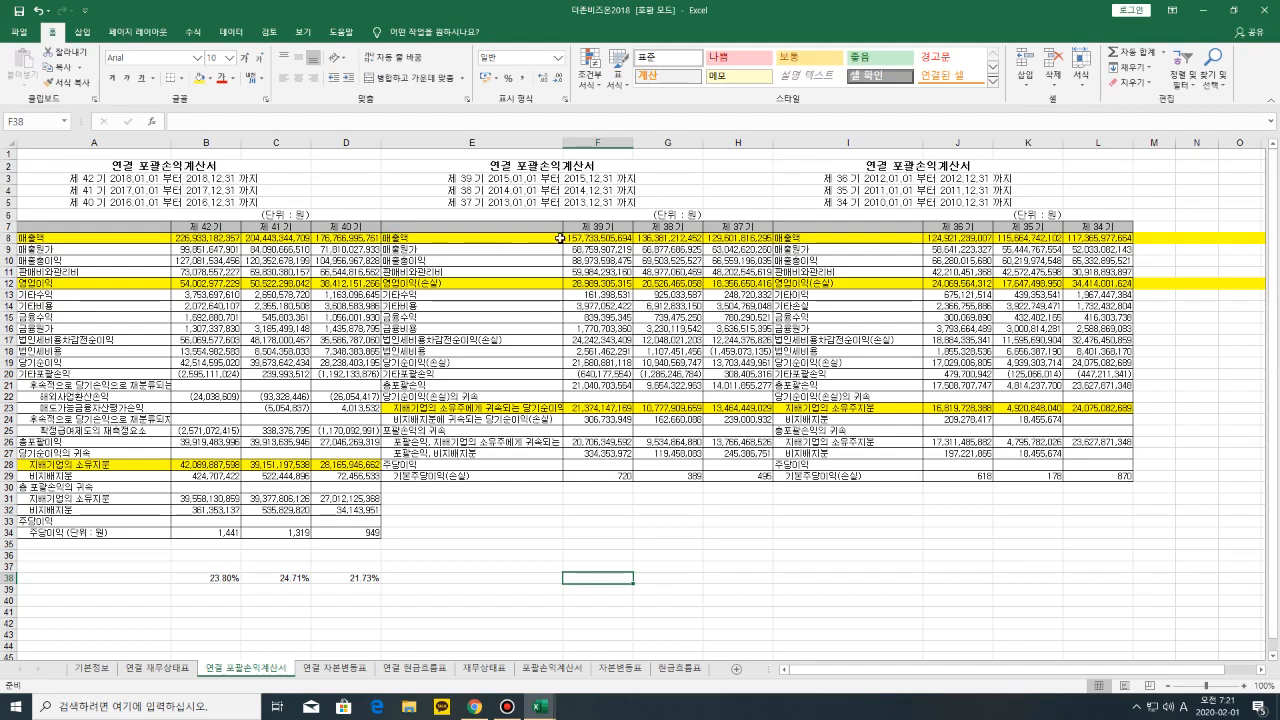
click(340, 668)
click(414, 668)
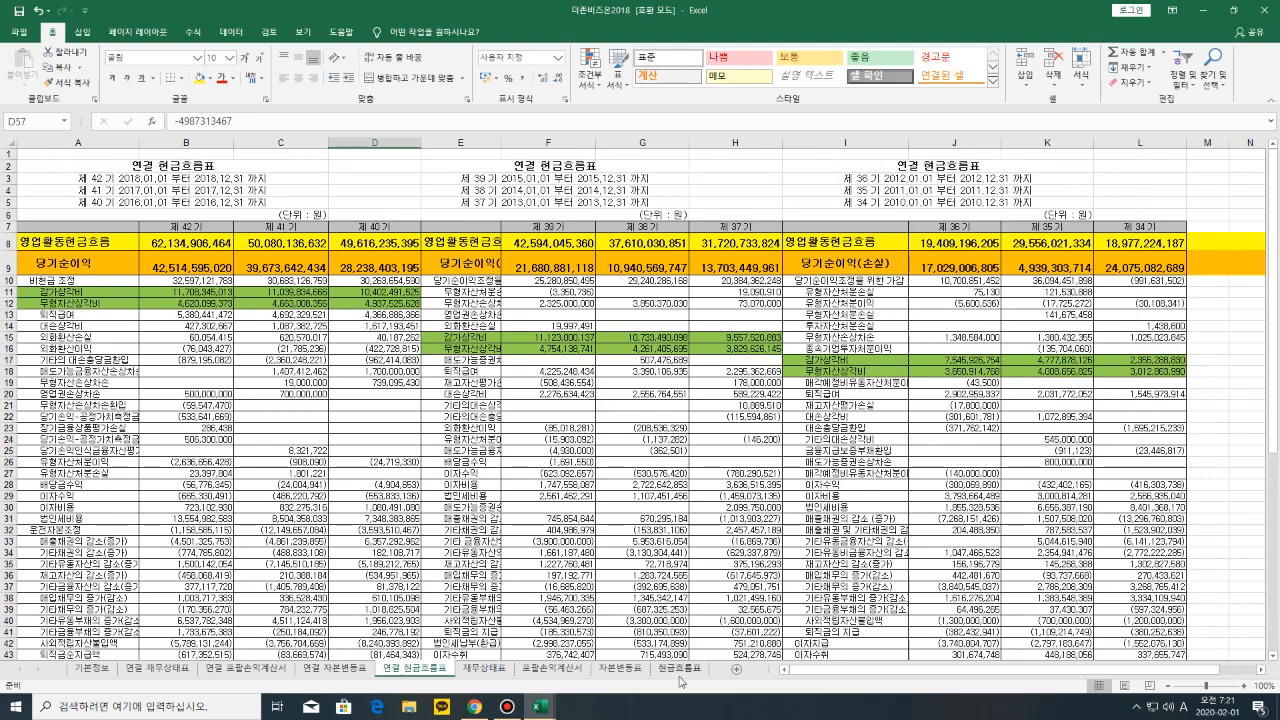
click(470, 670)
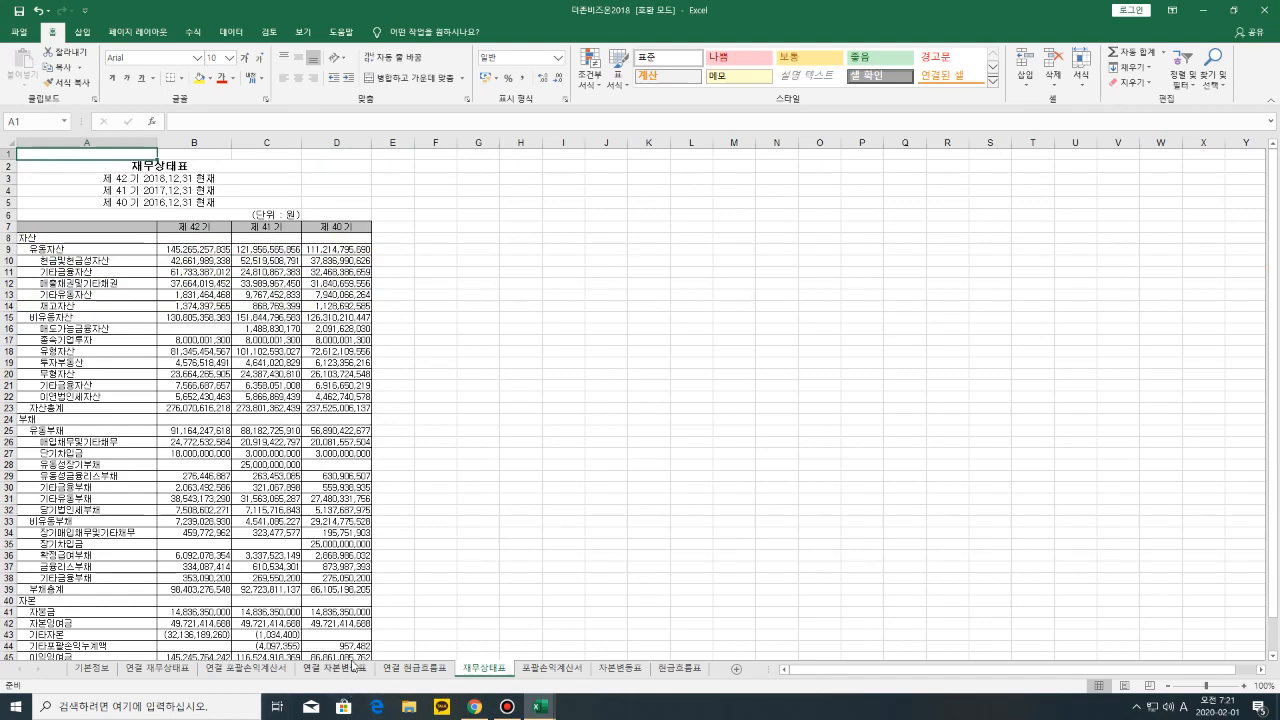
click(335, 668)
click(484, 668)
Switch to the DART site in Chrome, view 회사간 주요계정 비교 under 재무정보조회 with its notices dismissed, and return to Excel
click(475, 713)
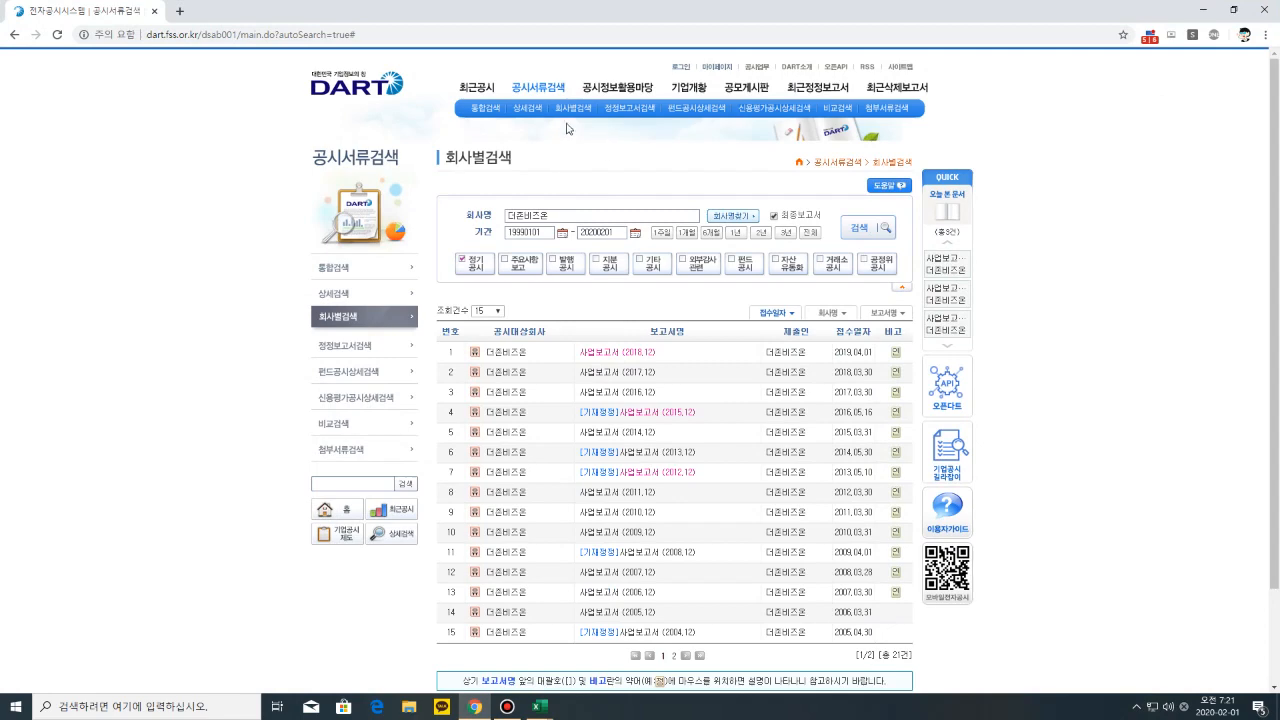
mouse_move(601, 95)
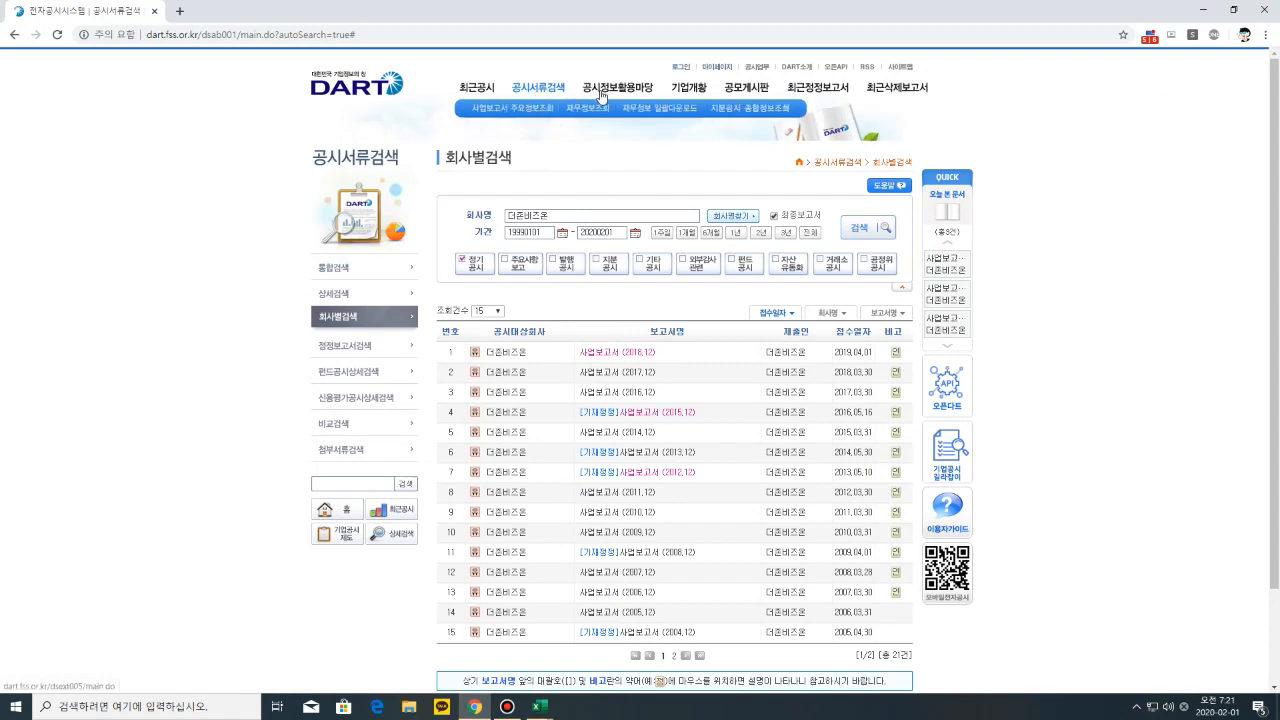
click(588, 110)
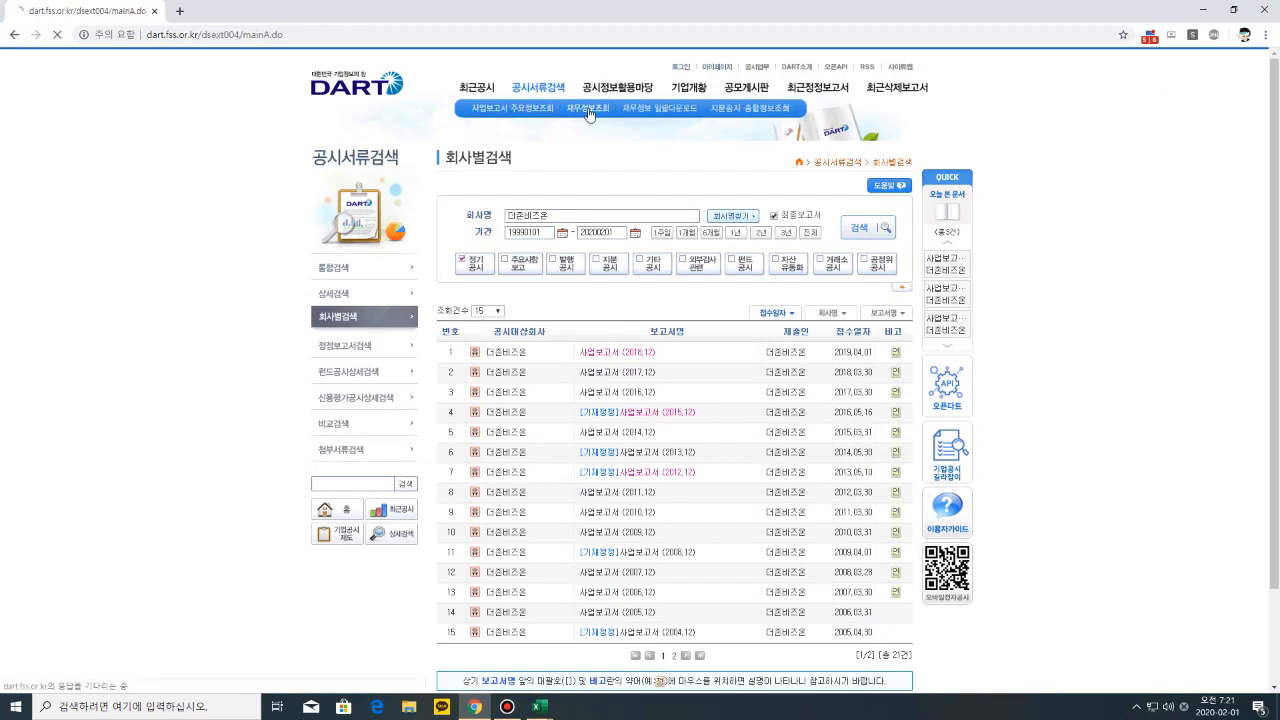
click(714, 432)
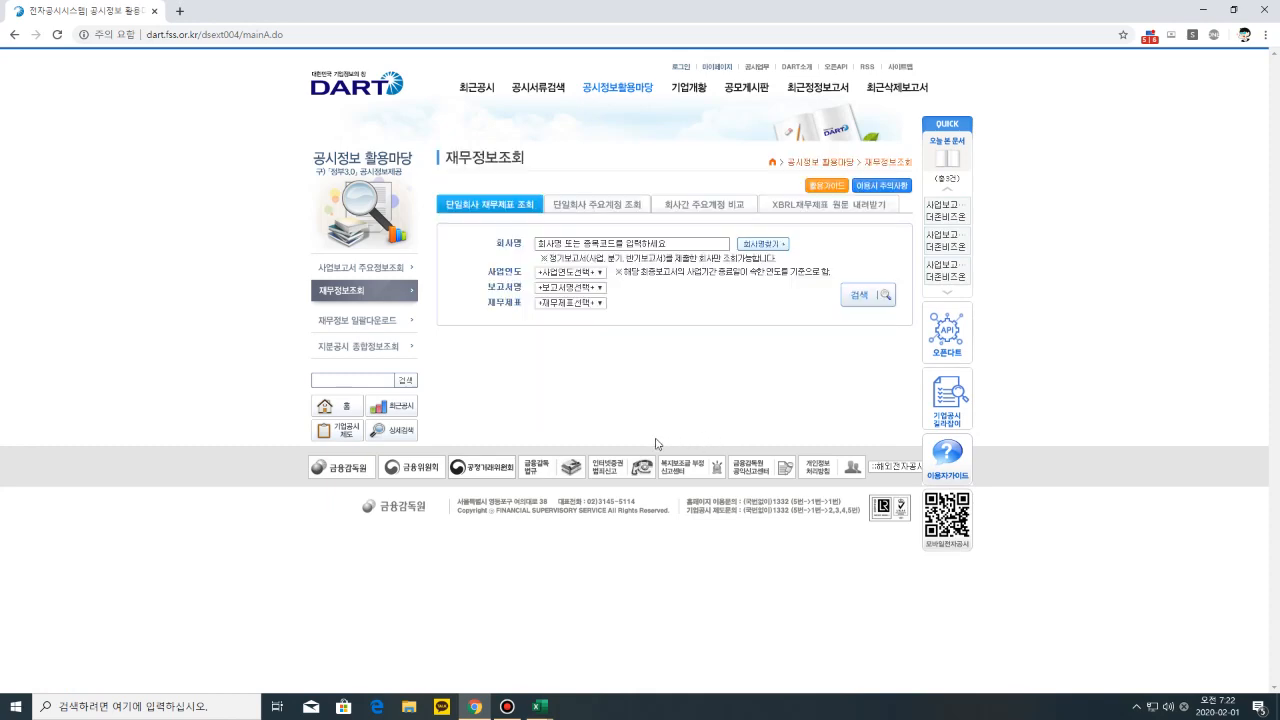
click(720, 206)
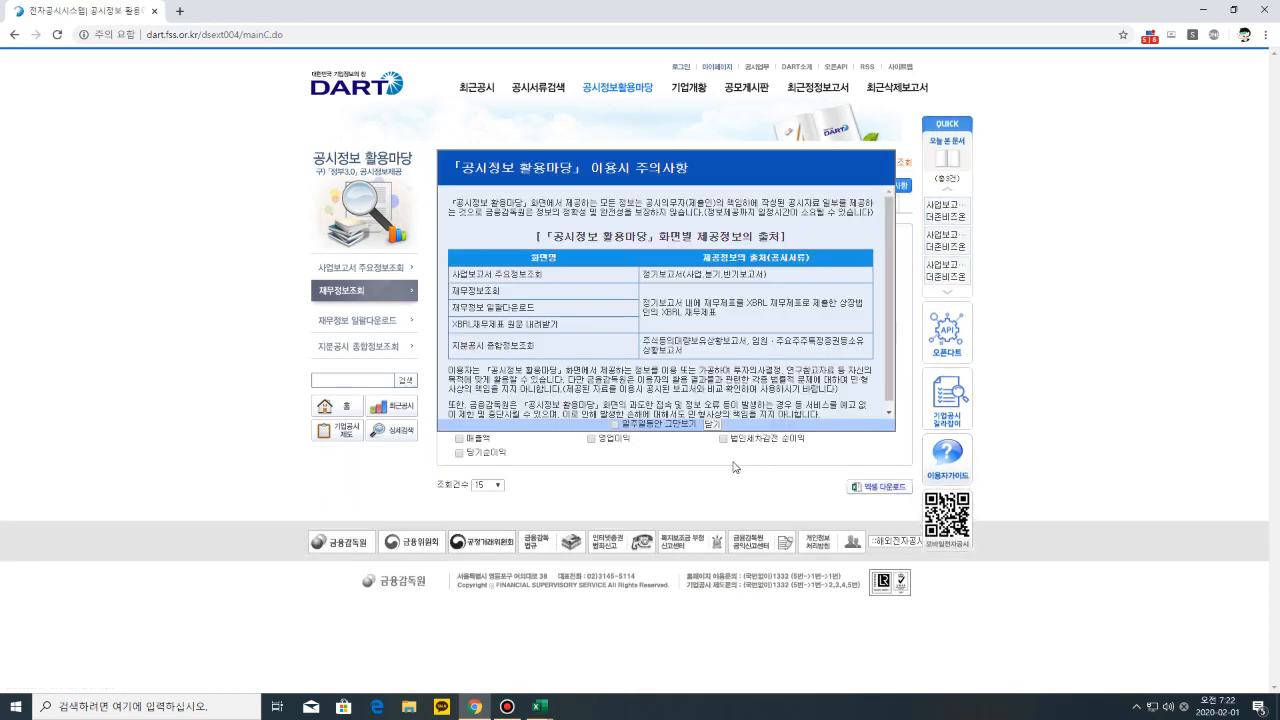
click(712, 424)
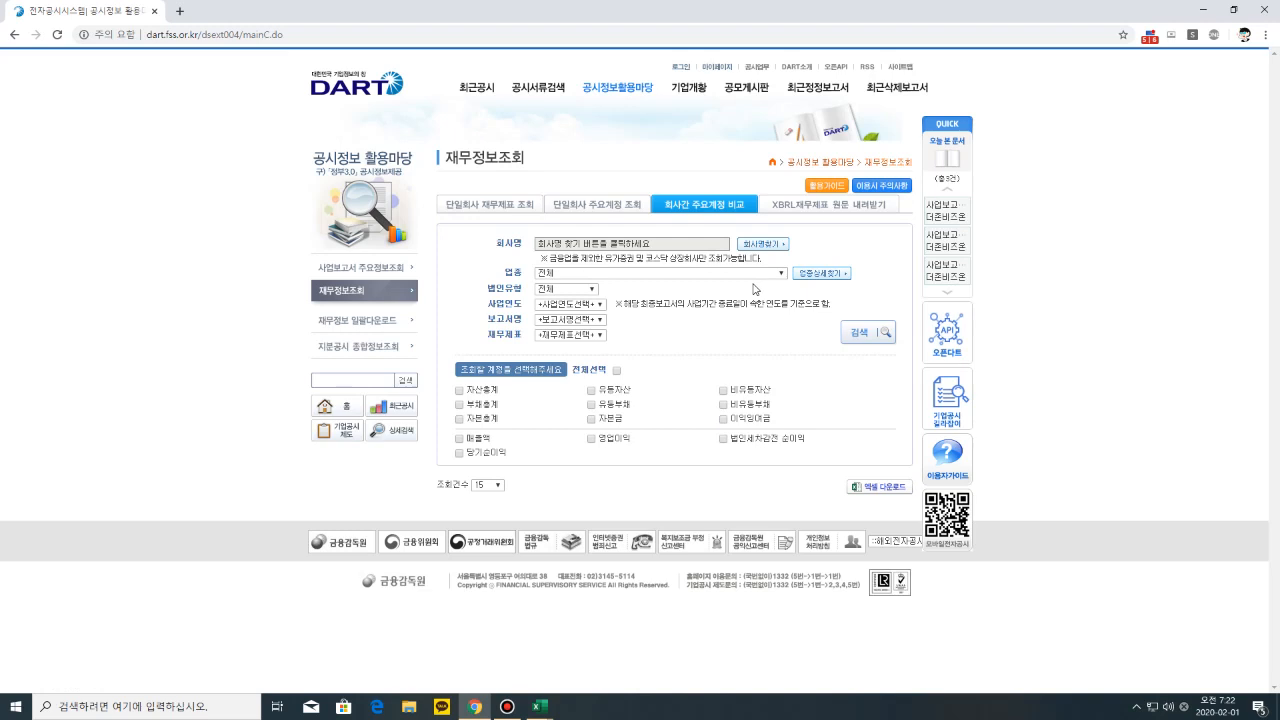
click(540, 706)
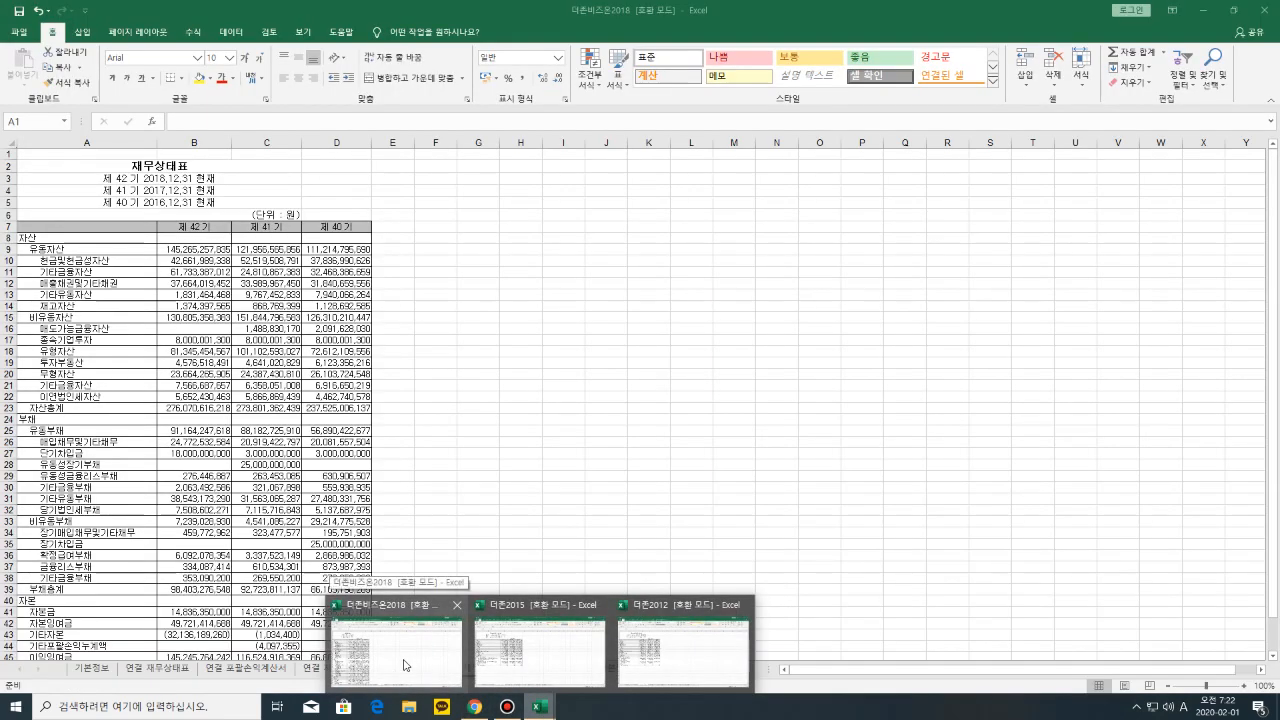
Review the consolidated income, equity and cash flow sheets of the 더존비즈온2018 workbook, ending on the 연결 재무상태표 sheet
click(404, 665)
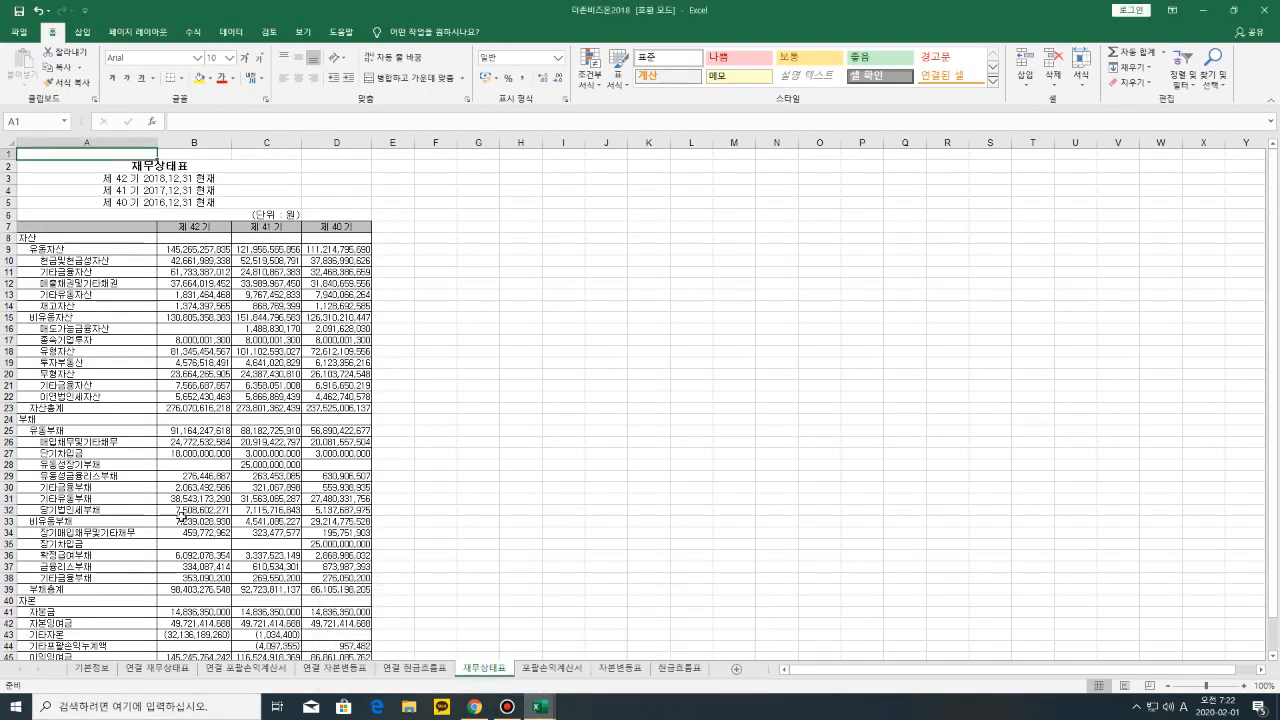
click(225, 672)
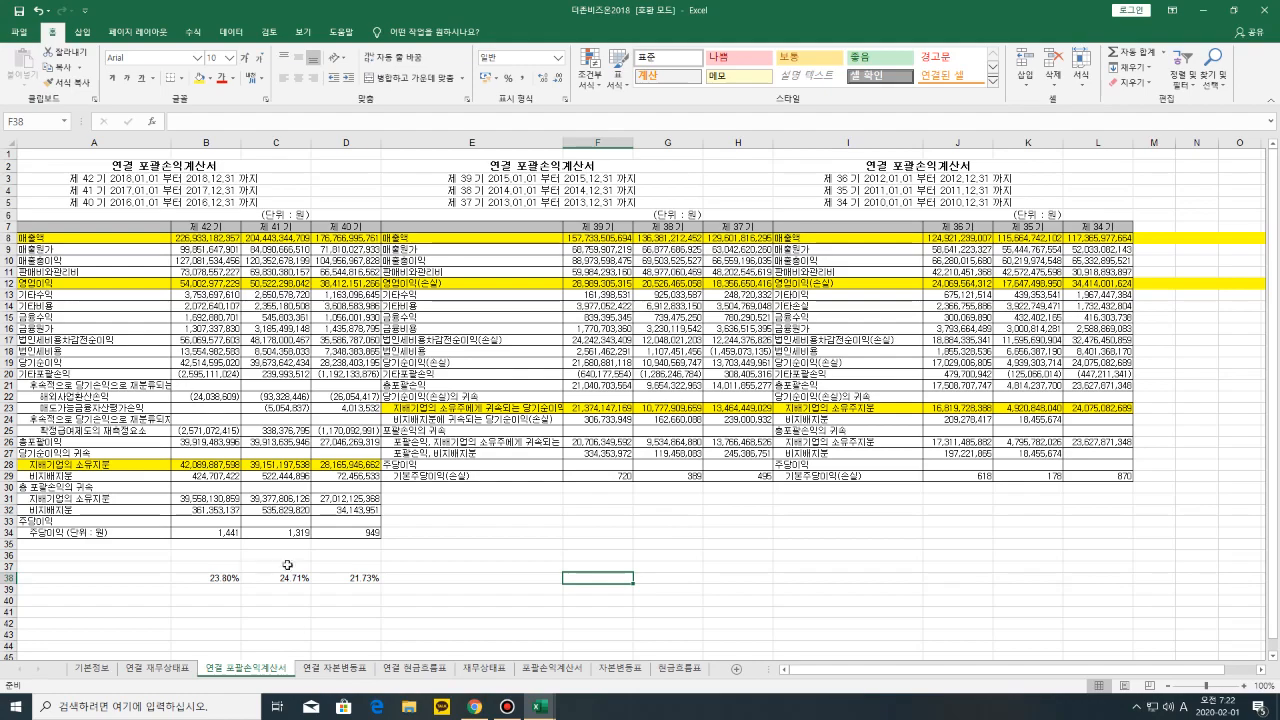
click(333, 668)
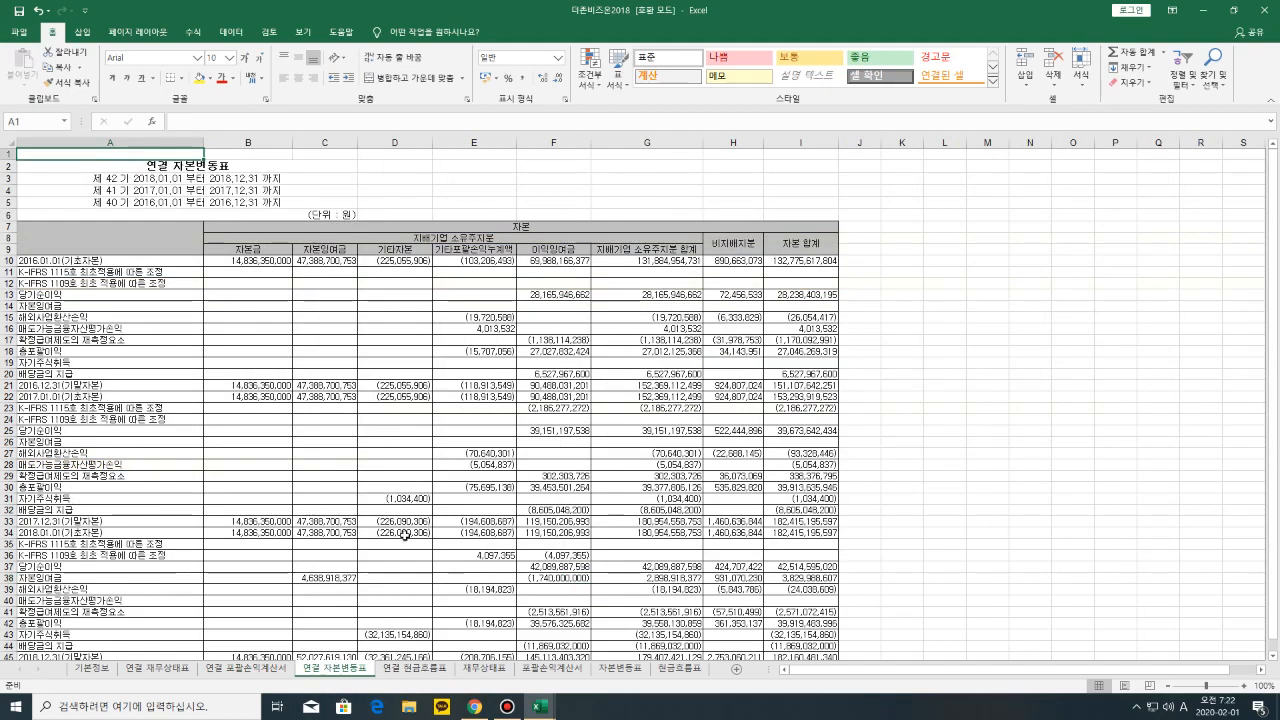
click(420, 669)
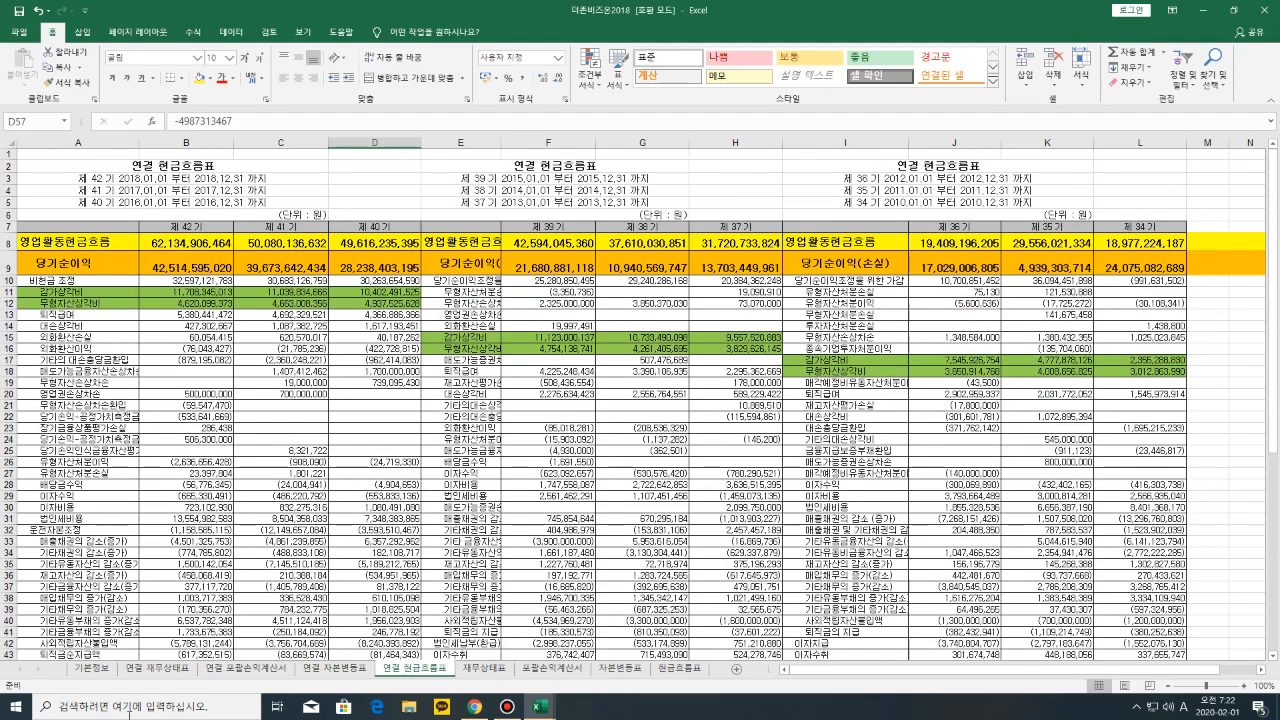
click(181, 670)
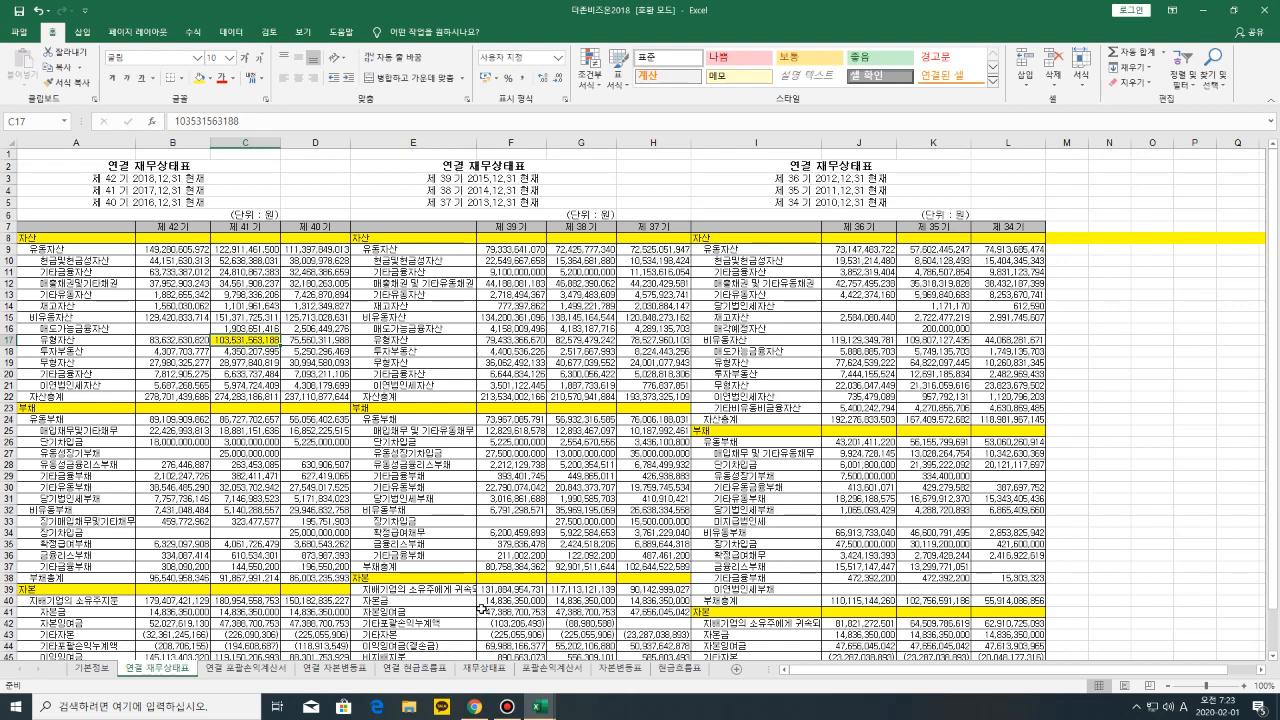
Return to the DART comparison page and set 업종 to 화학 물질 및 화학제품 제조업; 의약품 제외 with 법인유형 전체
click(1207, 9)
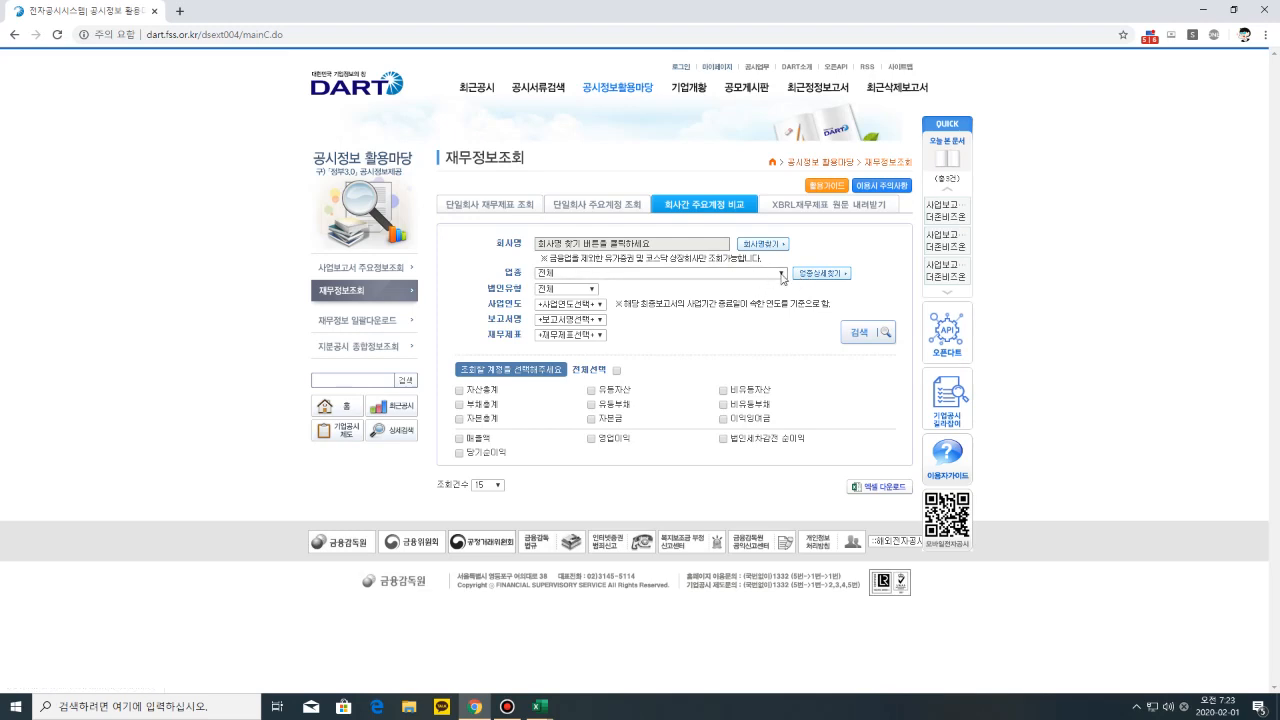
click(782, 273)
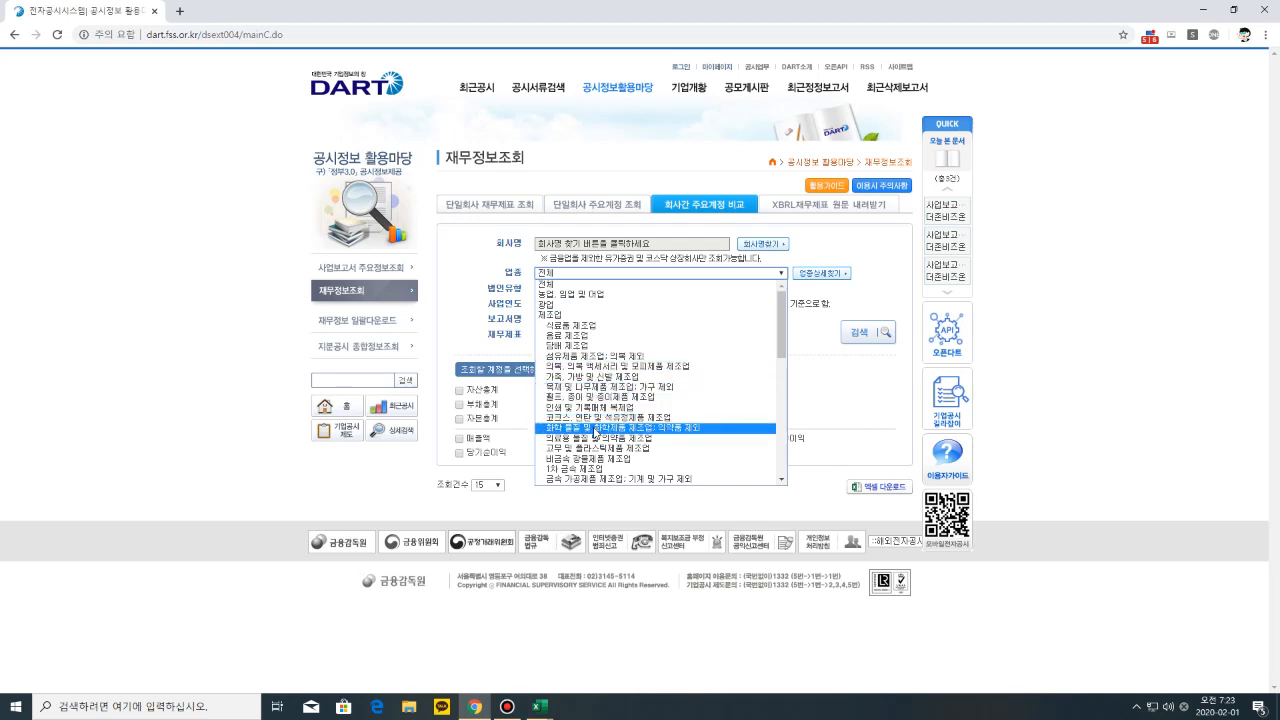
click(596, 428)
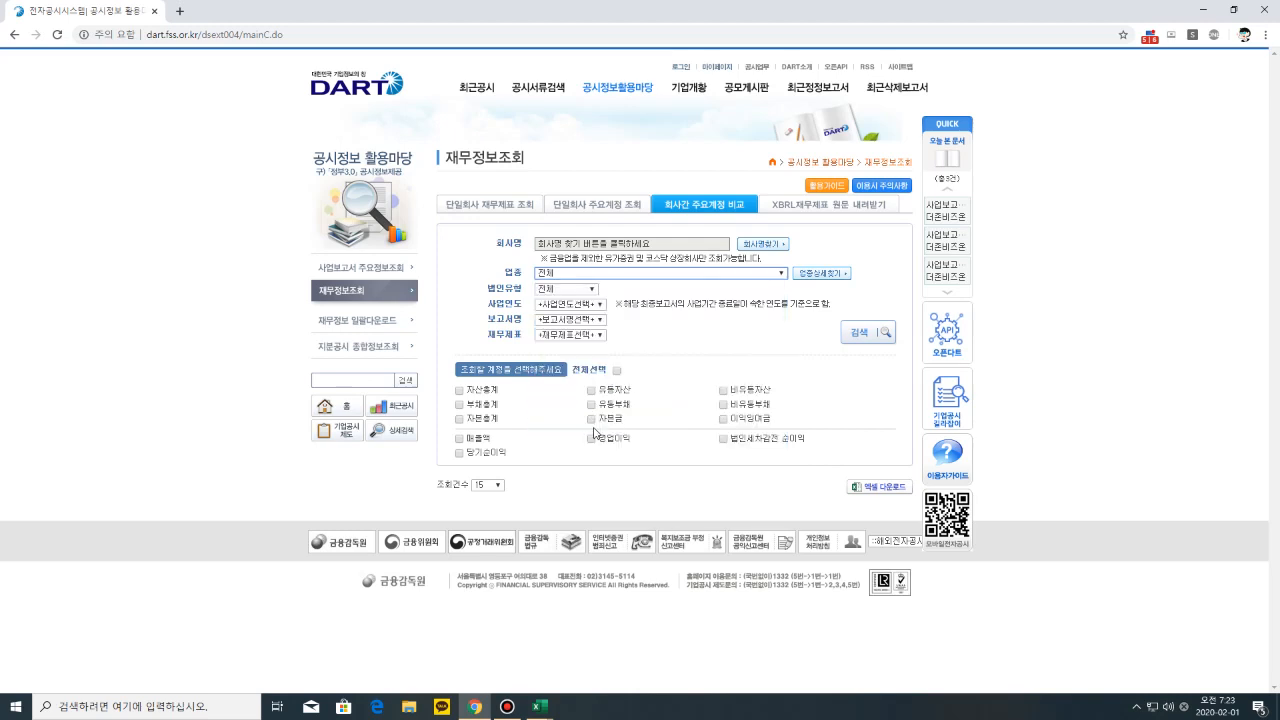
click(594, 291)
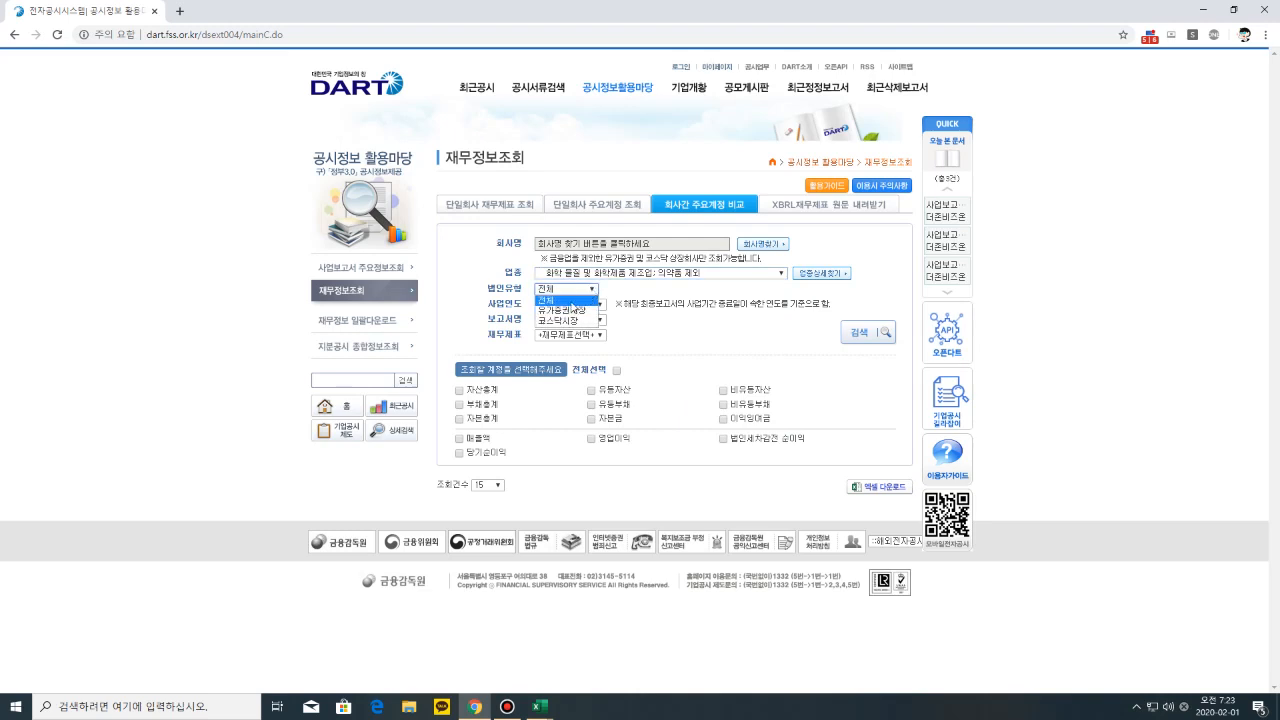
click(566, 300)
Set the comparison to 사업연도 2018, 사업보고서 and 연결재무제표, with all accounts selected
click(602, 305)
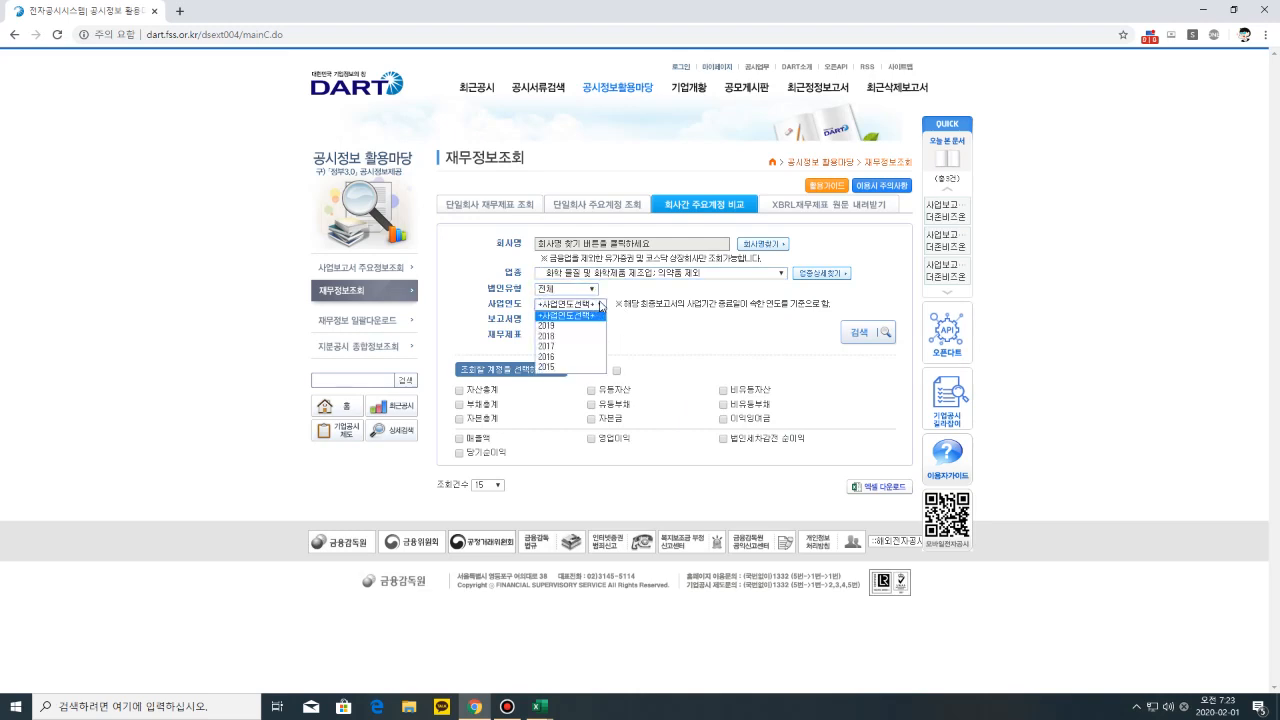
click(566, 338)
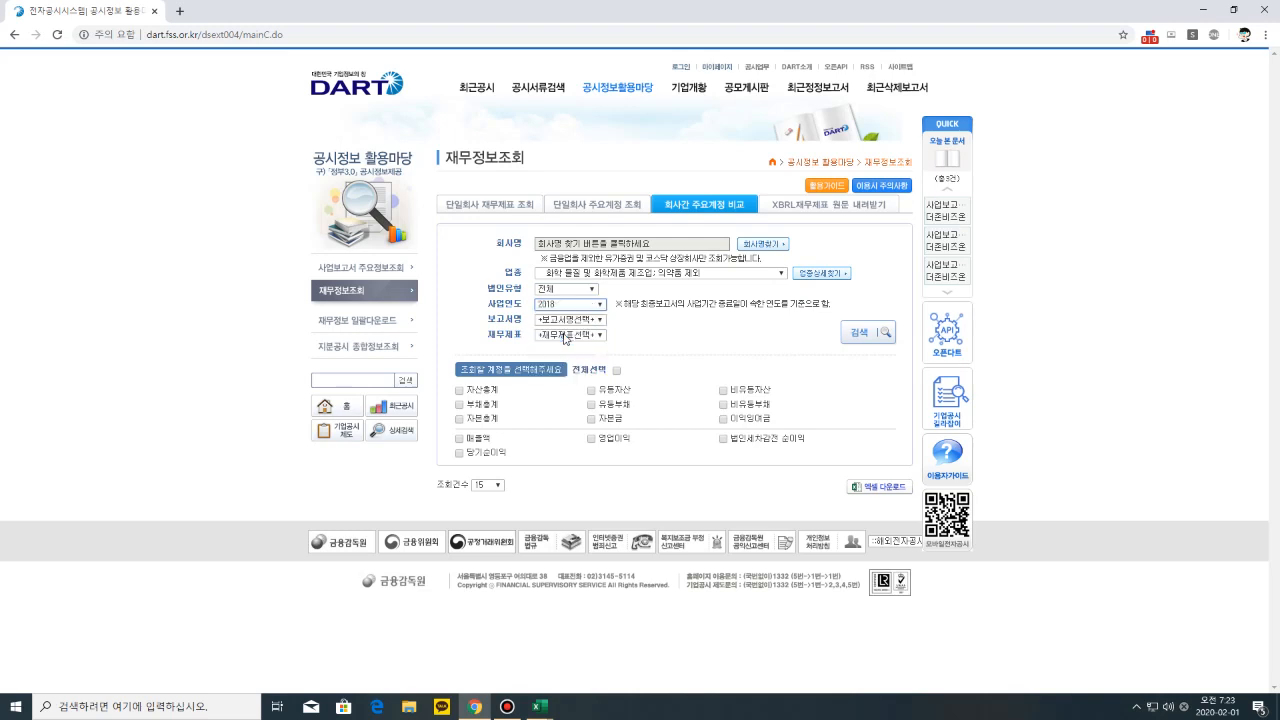
click(600, 320)
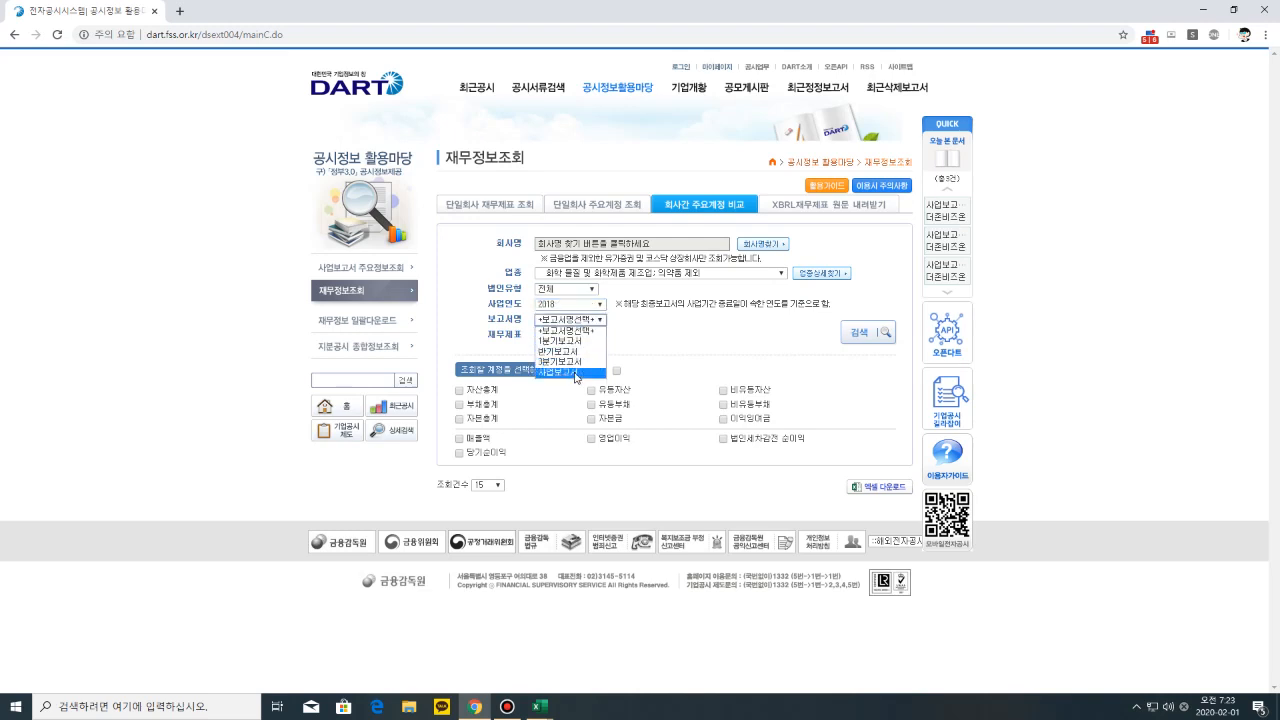
click(572, 372)
click(599, 336)
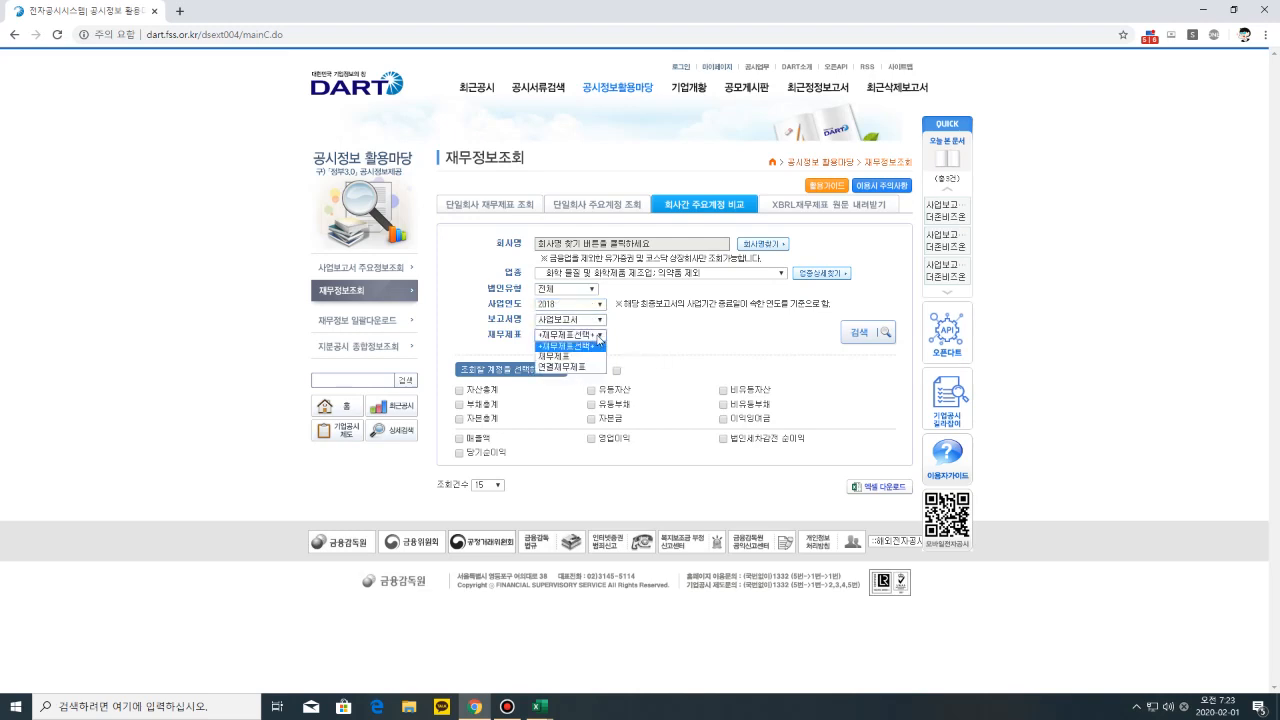
click(586, 348)
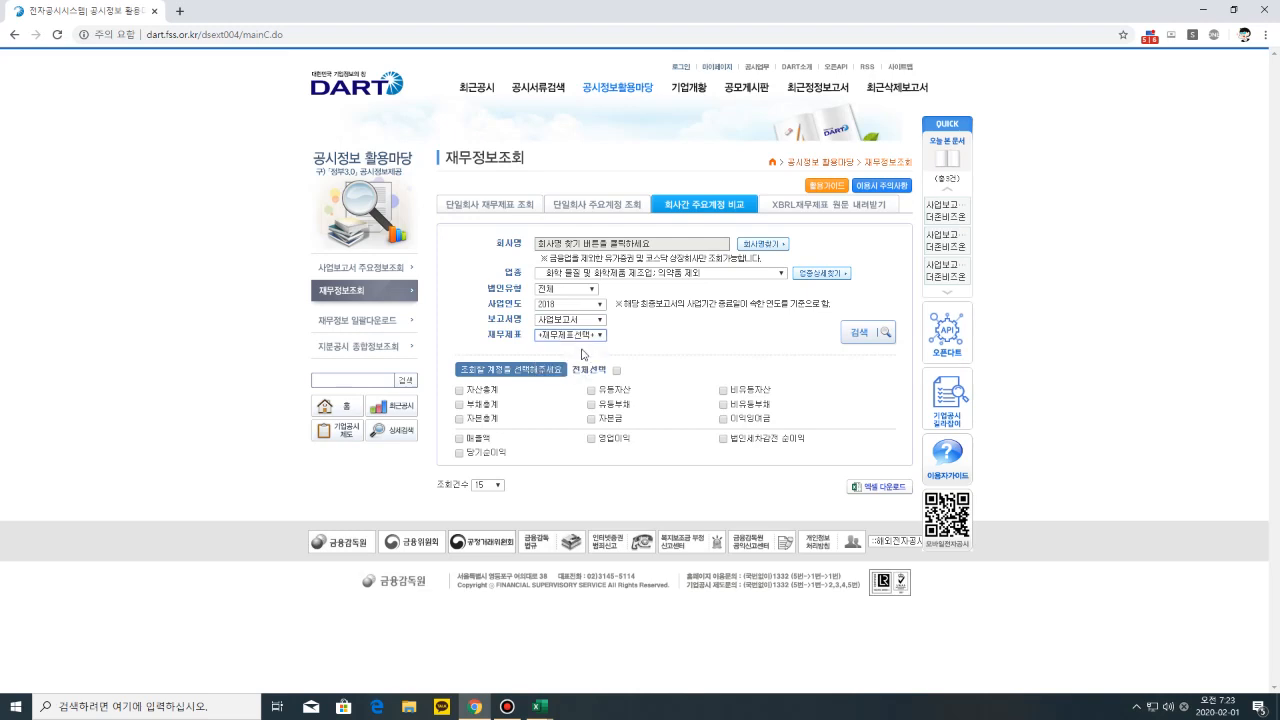
click(590, 335)
click(586, 368)
click(617, 371)
click(459, 390)
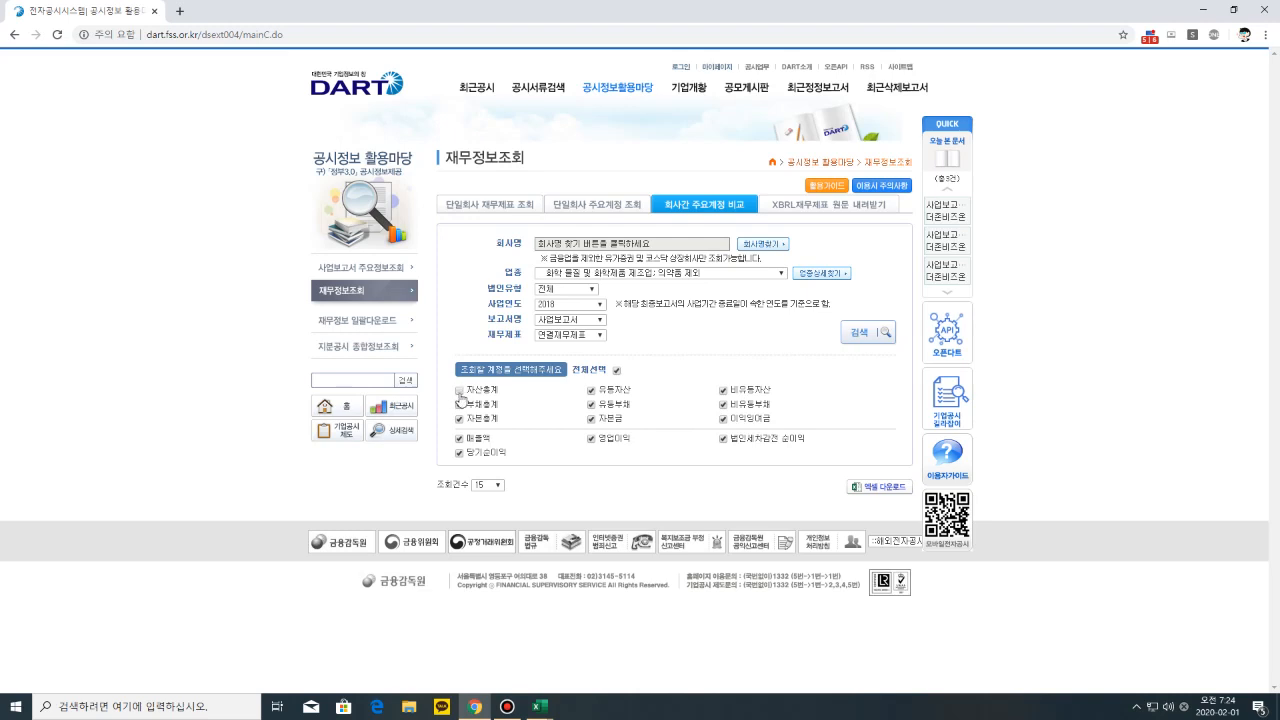
click(590, 391)
click(724, 391)
click(724, 404)
click(591, 404)
click(591, 418)
click(459, 418)
click(458, 405)
click(460, 390)
click(616, 372)
Run the company comparison search, download the results as an Excel file, and open that file for editing
click(876, 336)
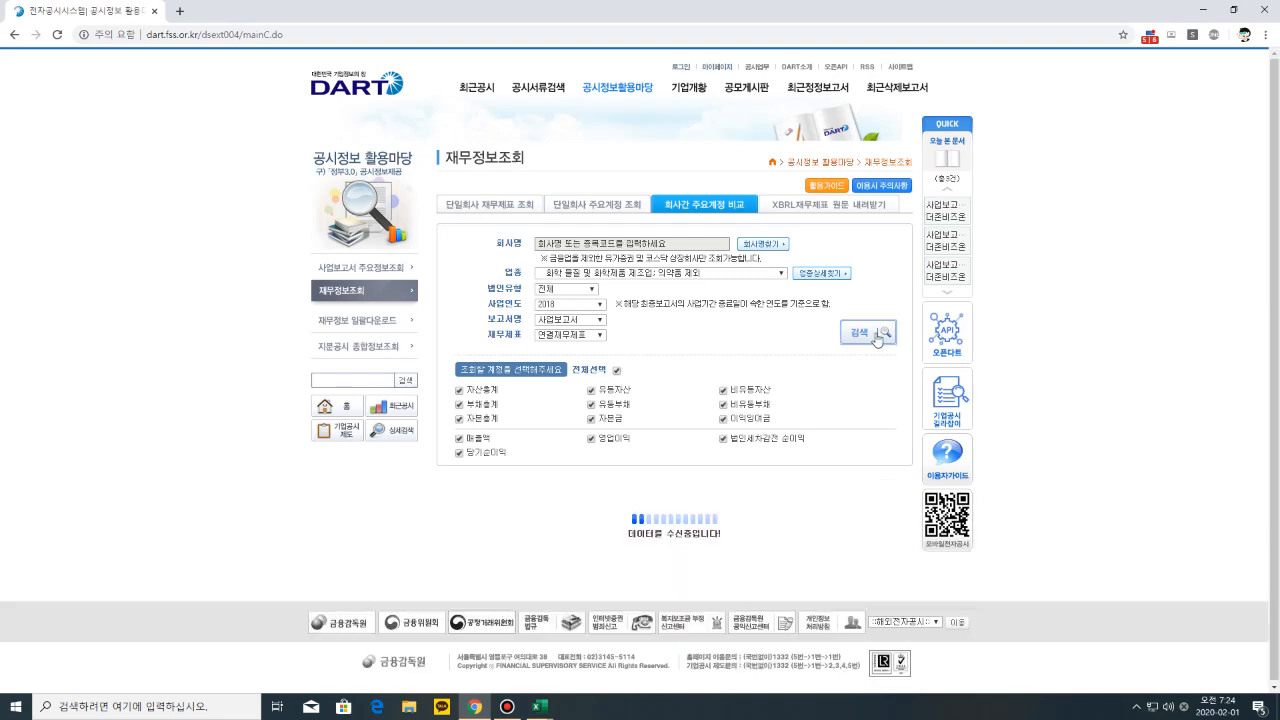
scroll(632, 483, down, 3)
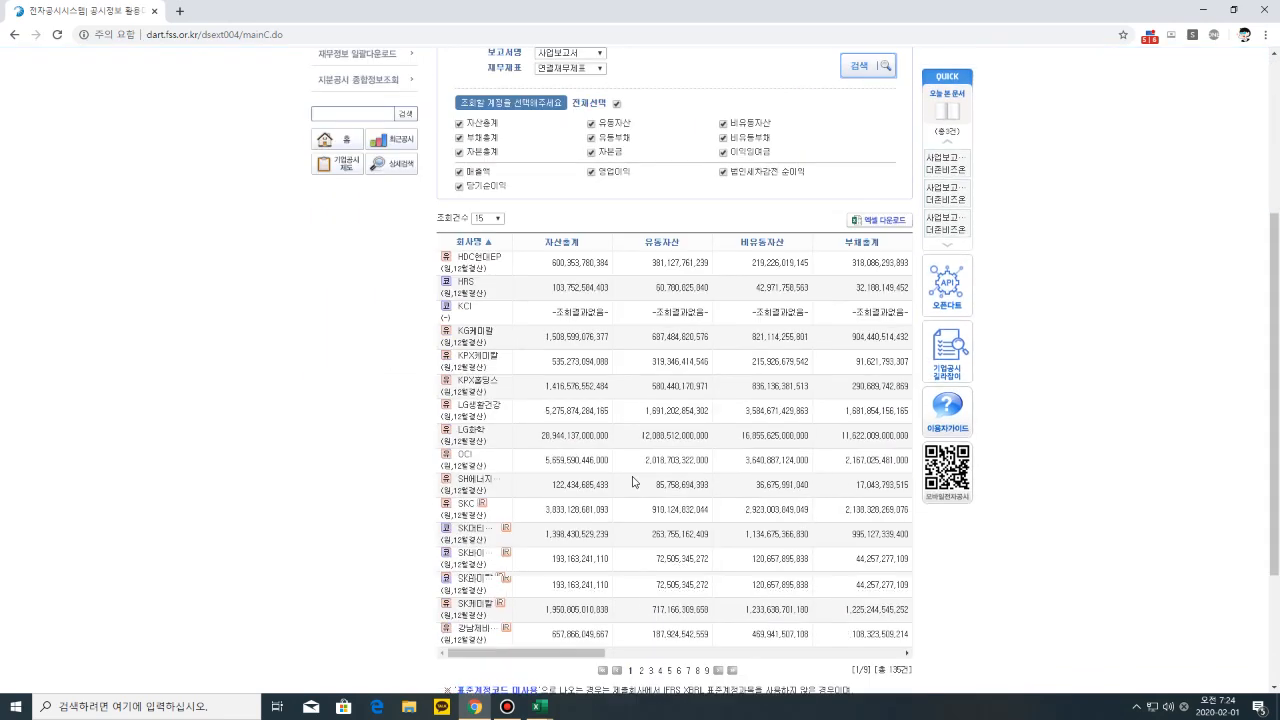
click(895, 221)
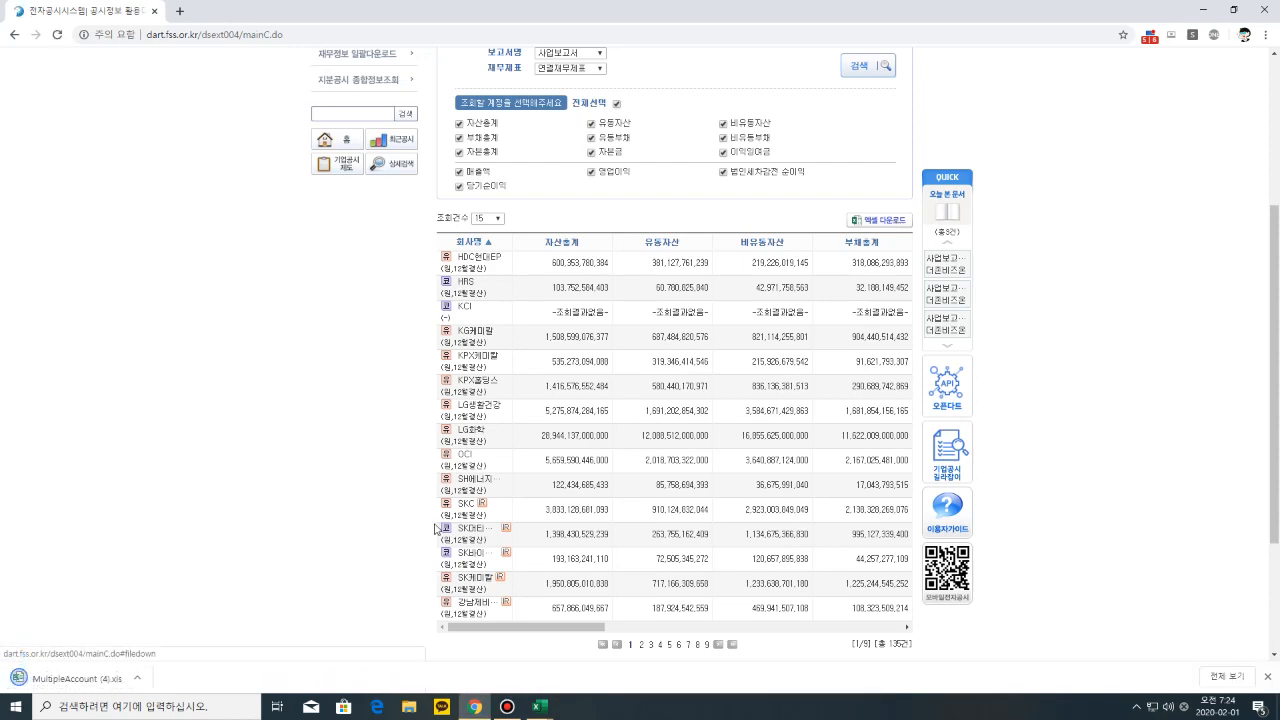
click(77, 679)
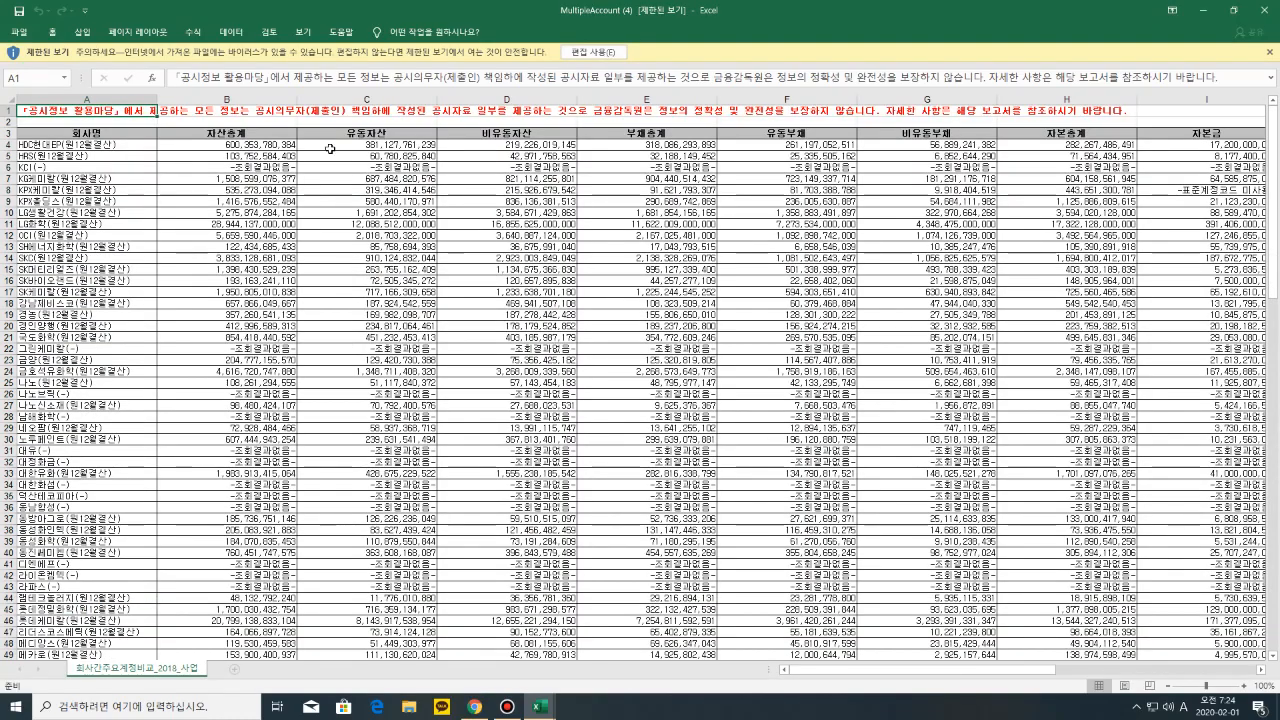
click(609, 54)
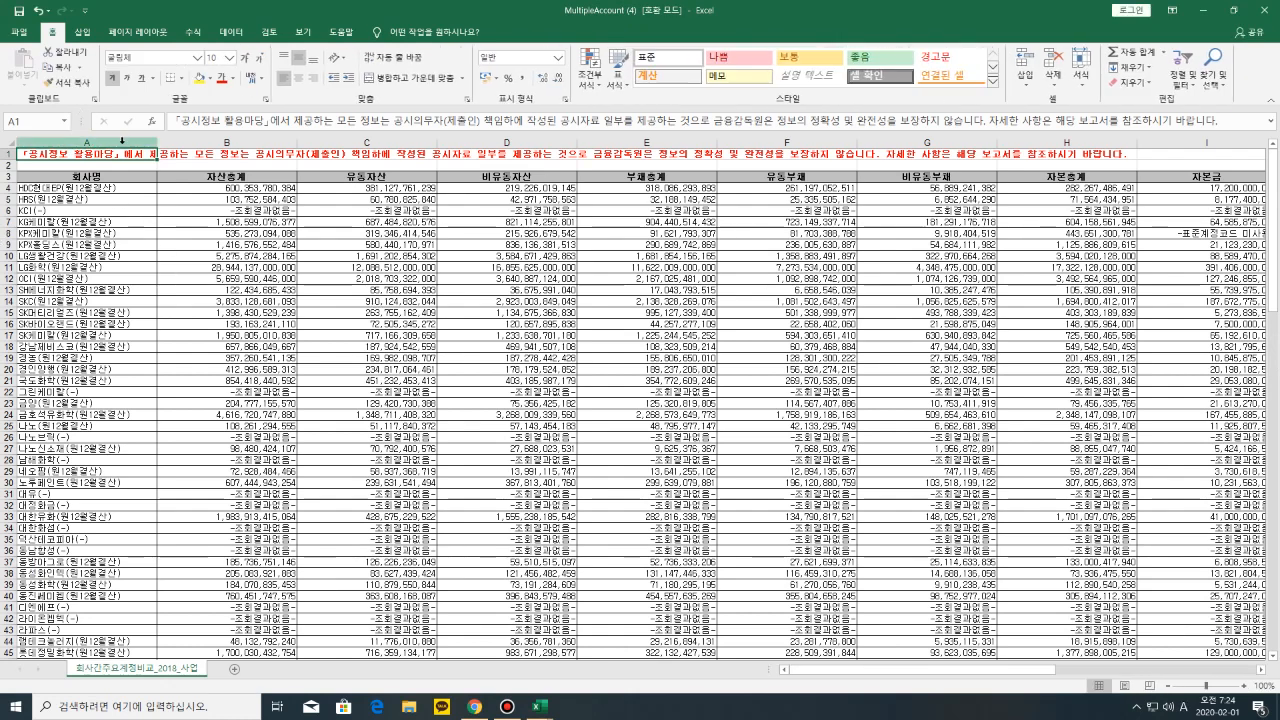
Freeze the first column of the 회사간주요계정비교_2018_사업 sheet so the company names stay in view
click(121, 142)
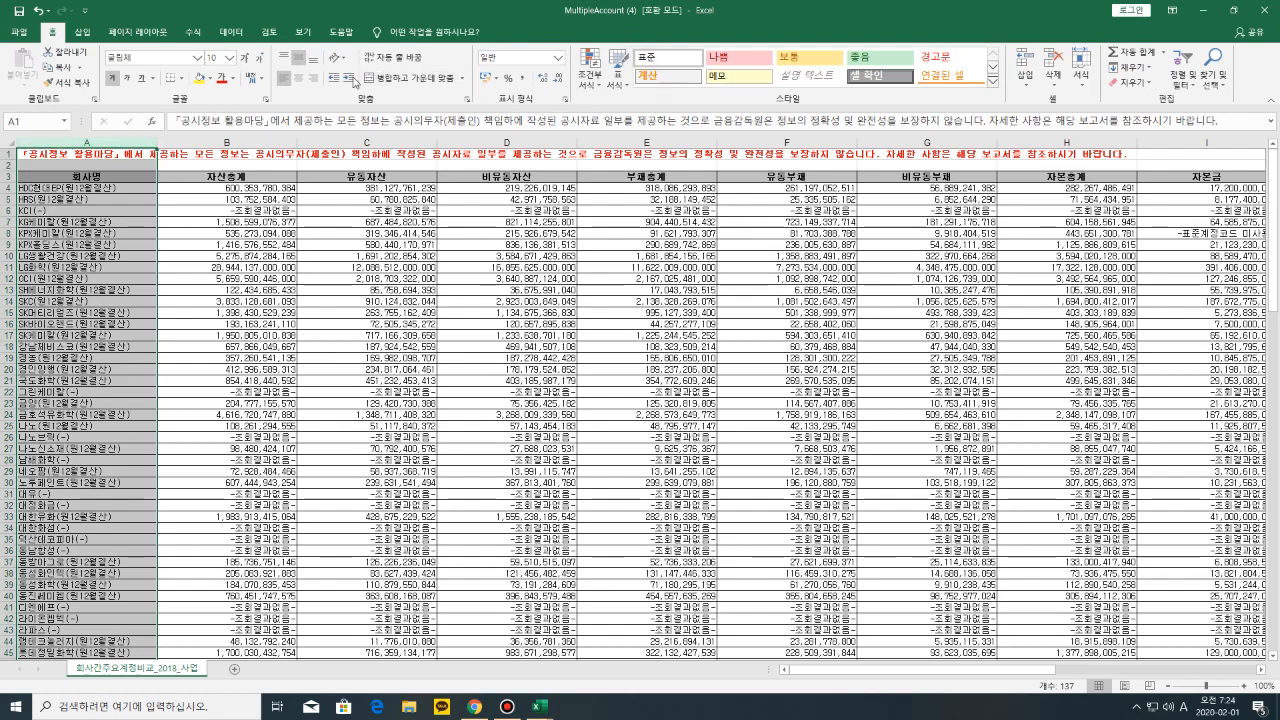
click(279, 33)
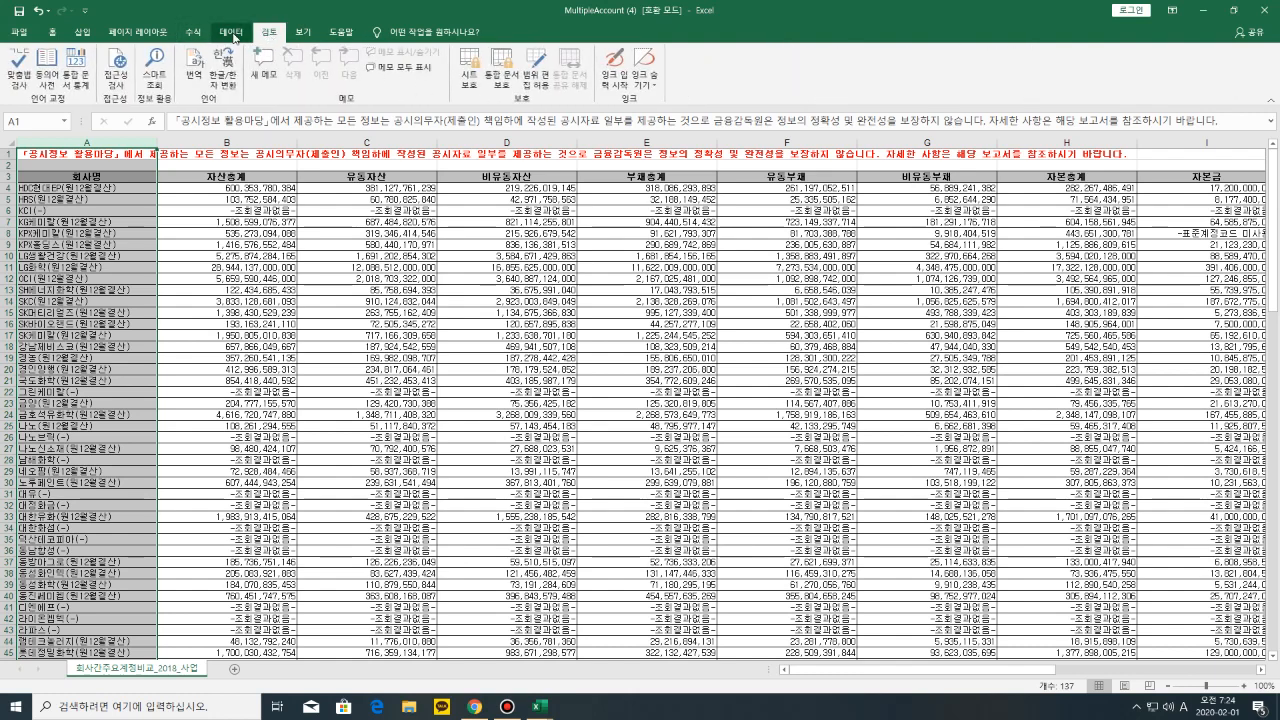
click(232, 33)
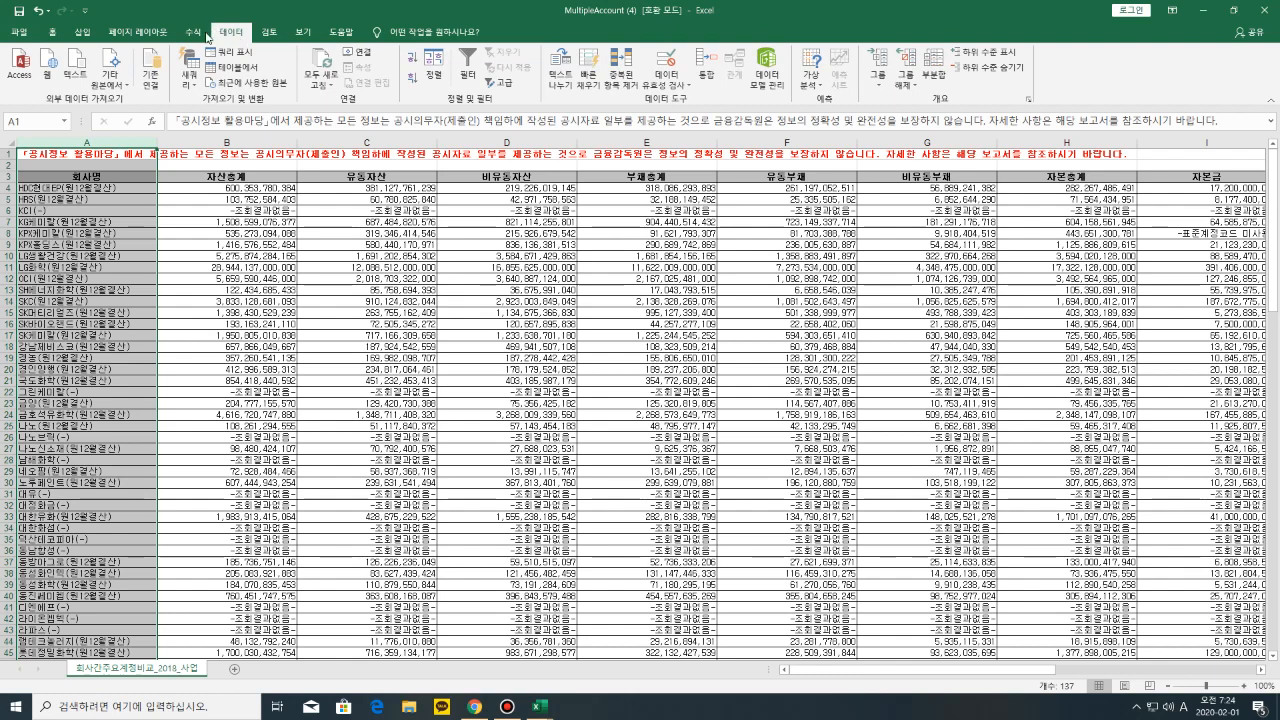
click(195, 34)
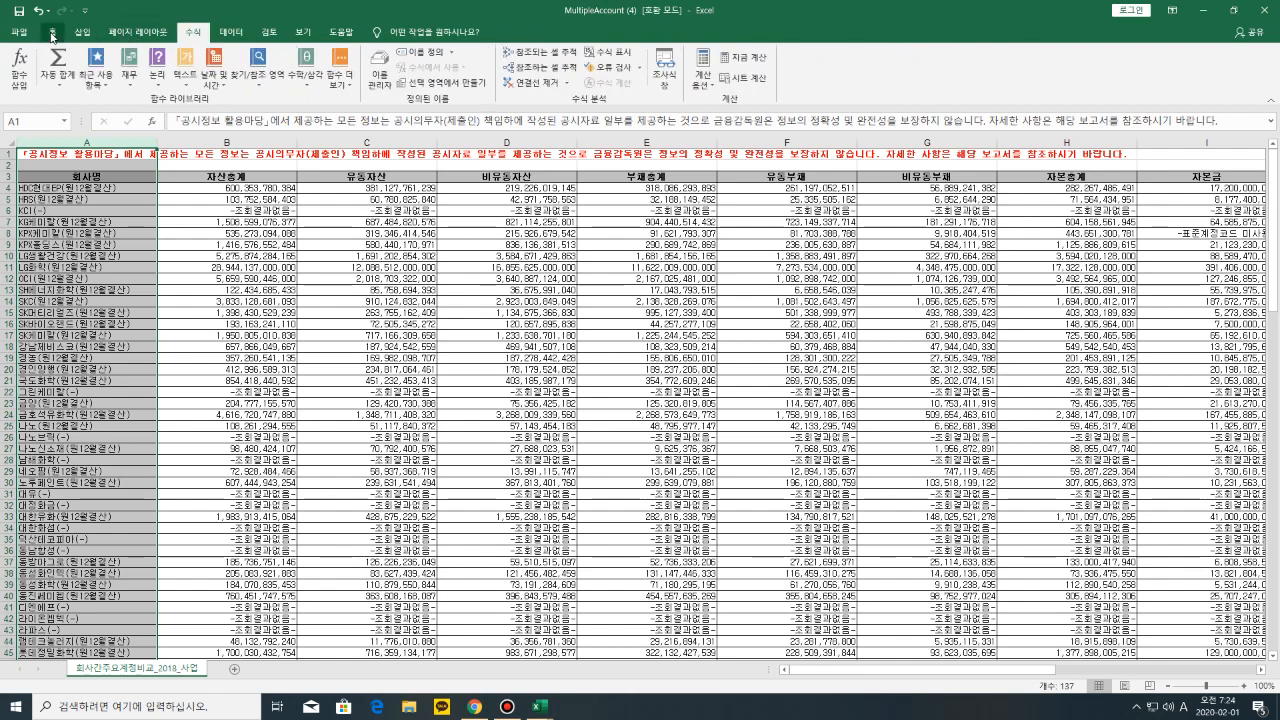
click(316, 35)
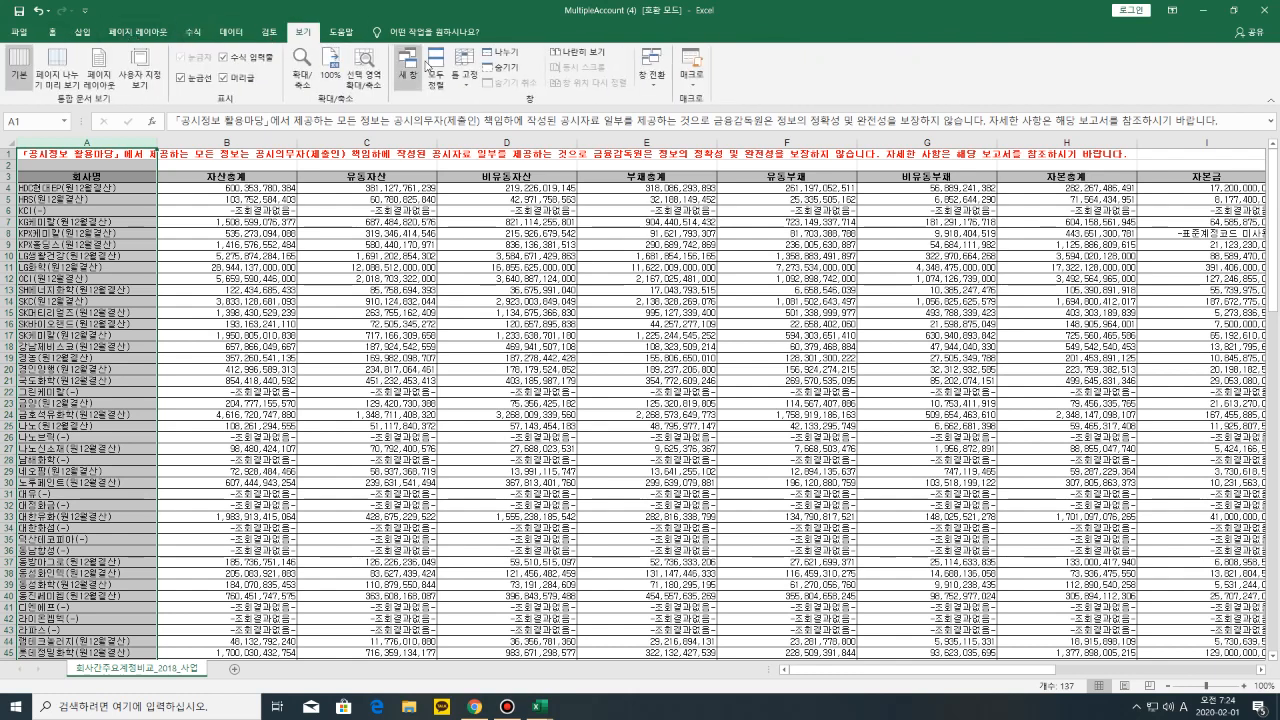
click(465, 80)
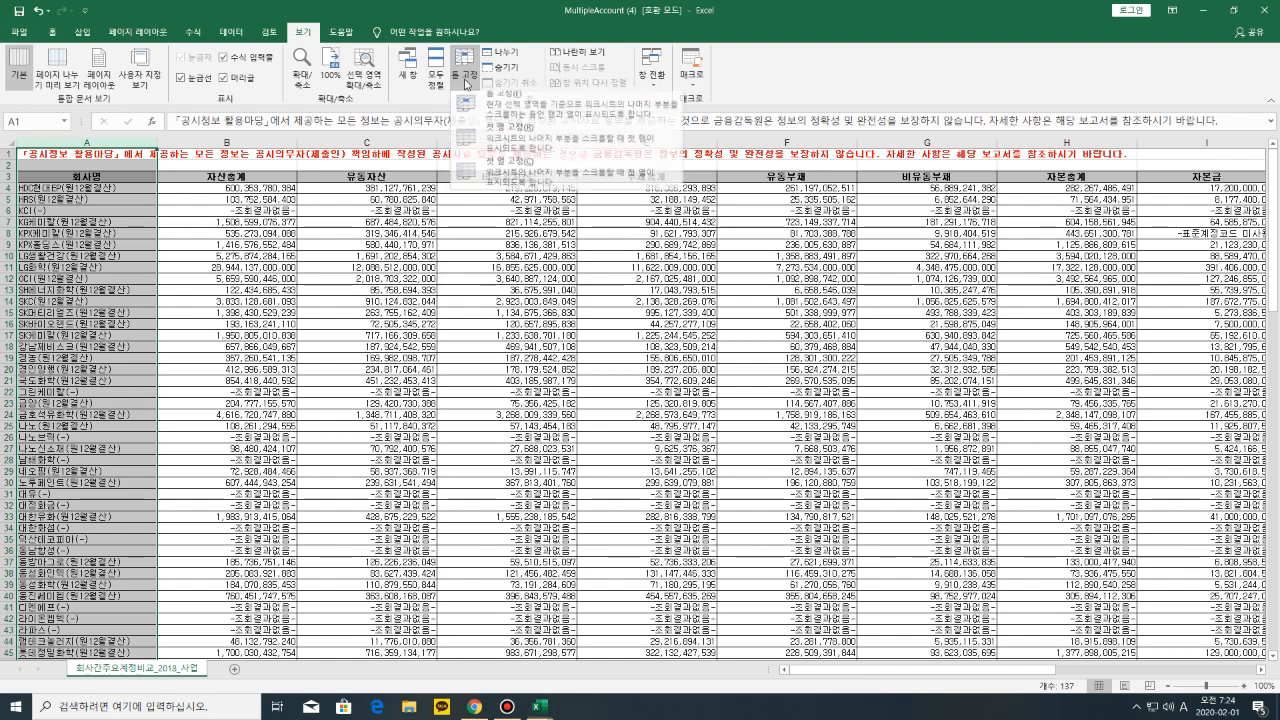
double_click(497, 170)
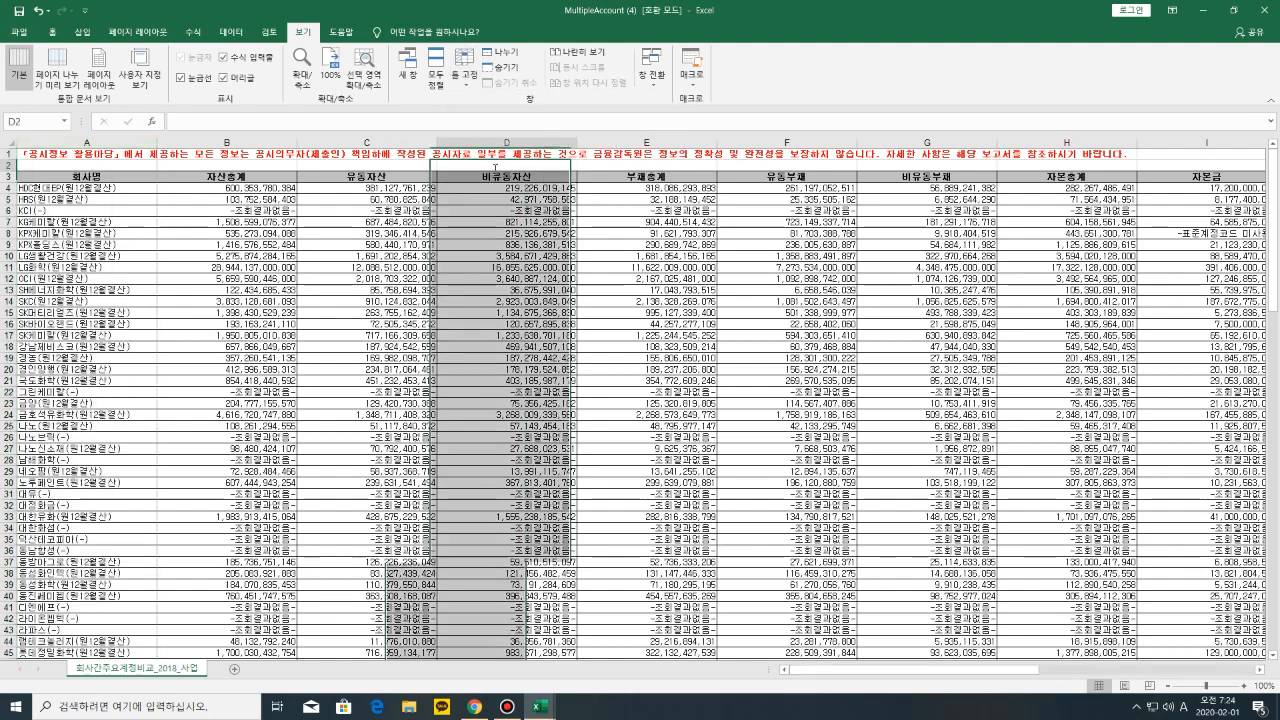
click(91, 143)
Examine the companies' equity, 매출액, 영업이익 and 당기순이익 columns across the whole comparison sheet
drag(930, 669, 1015, 669)
drag(1137, 648, 1160, 637)
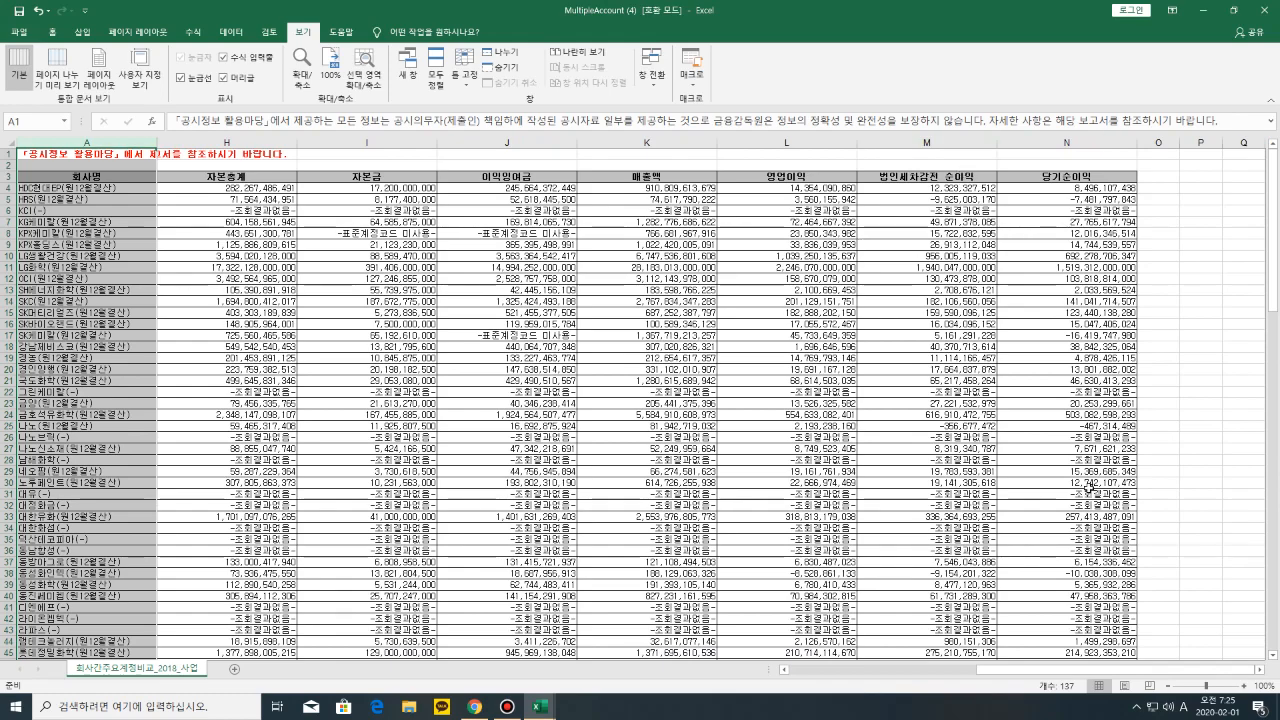
scroll(68, 300, down, 20)
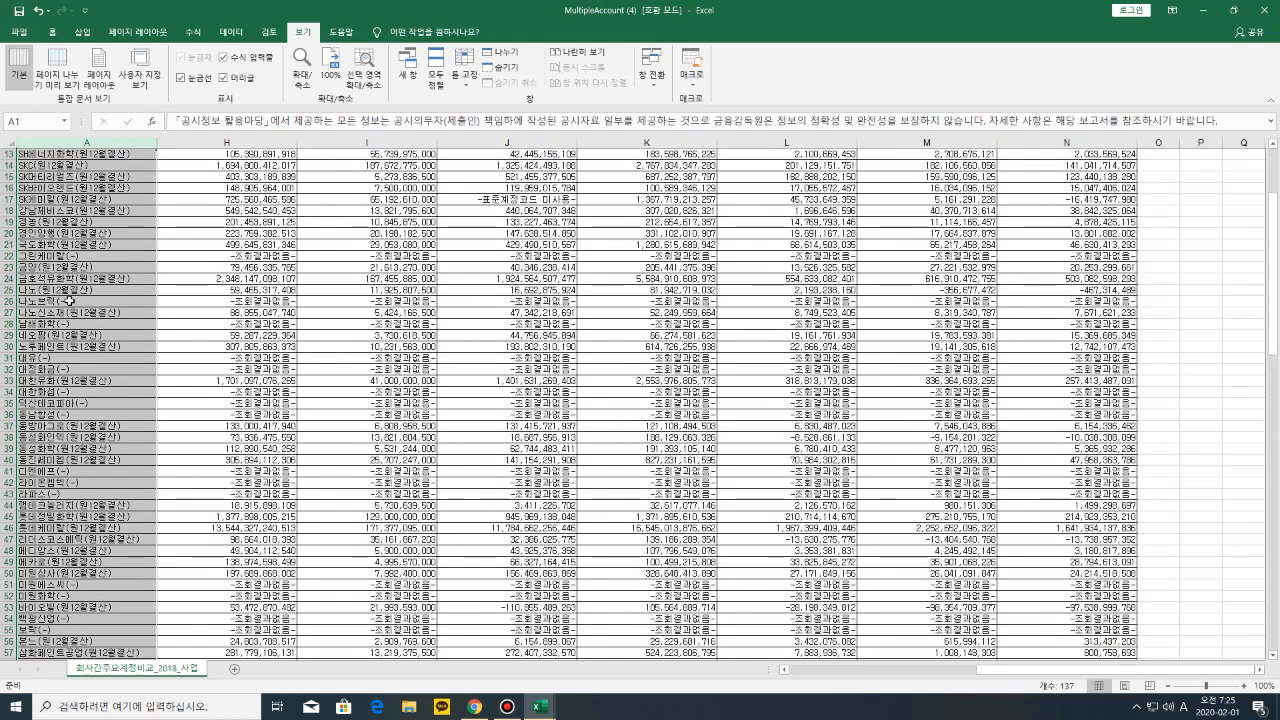
scroll(68, 300, down, 8)
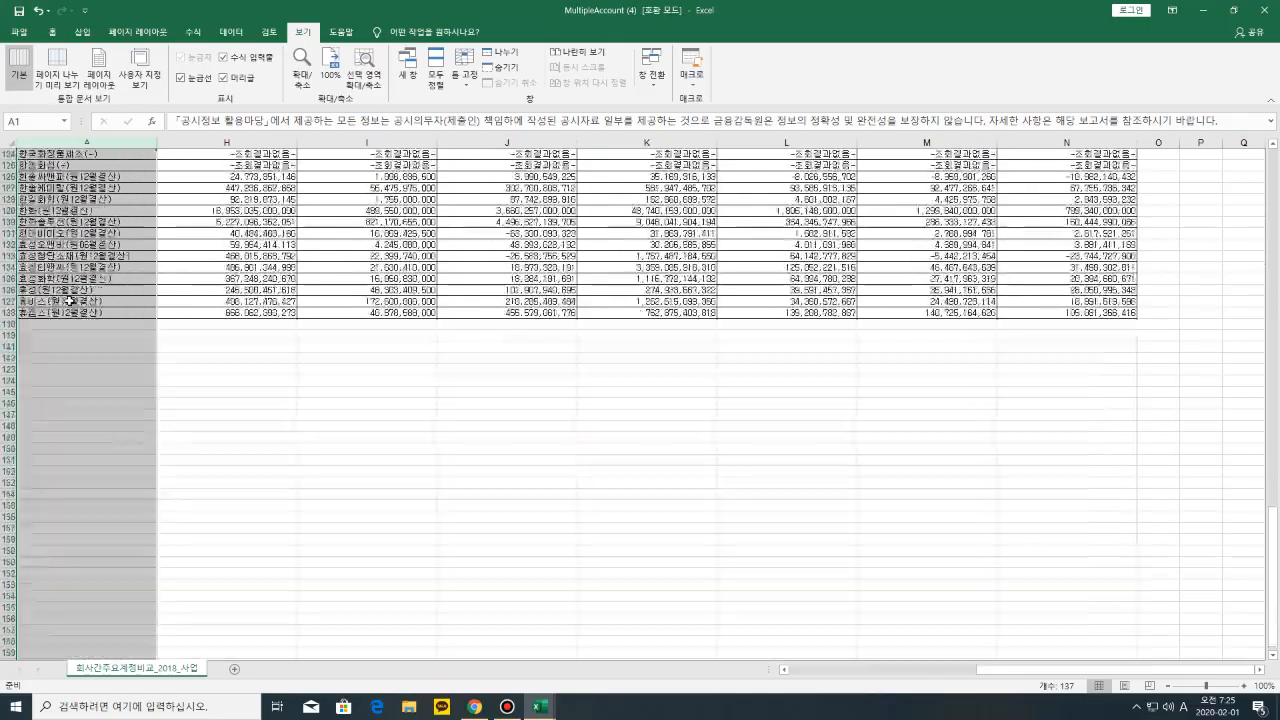
scroll(68, 295, up, 15)
scroll(68, 289, up, 18)
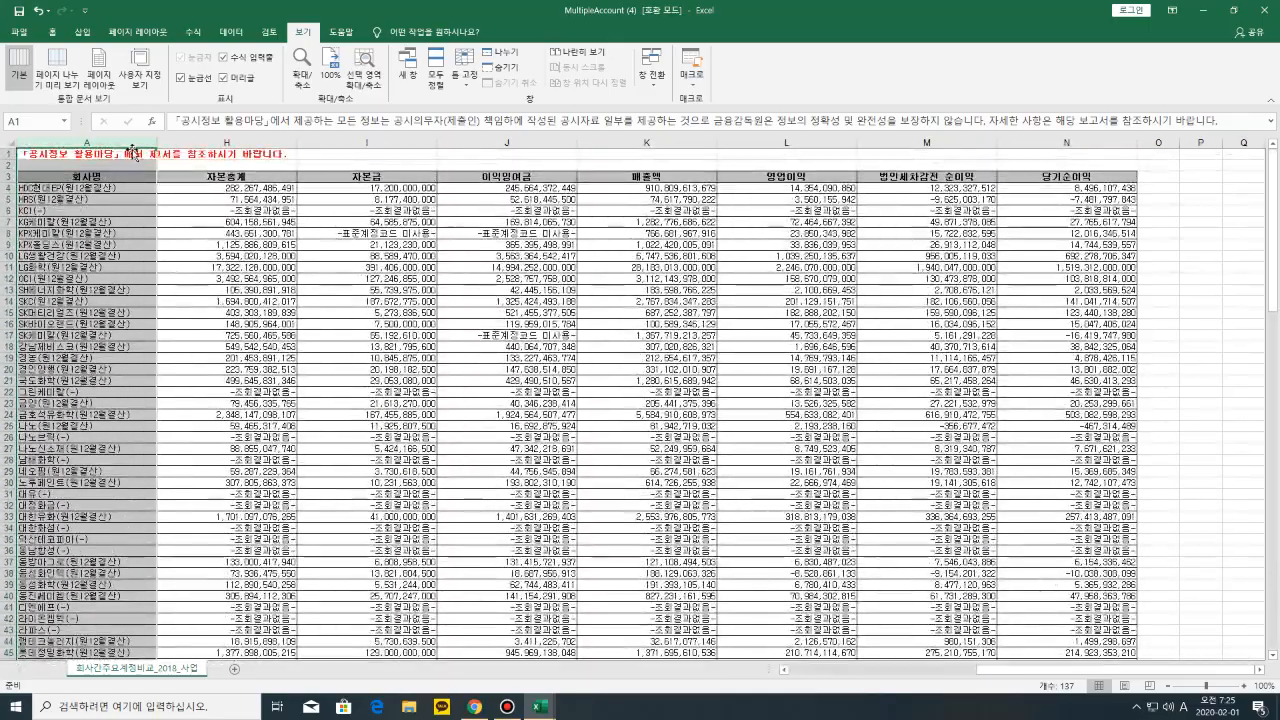
click(228, 151)
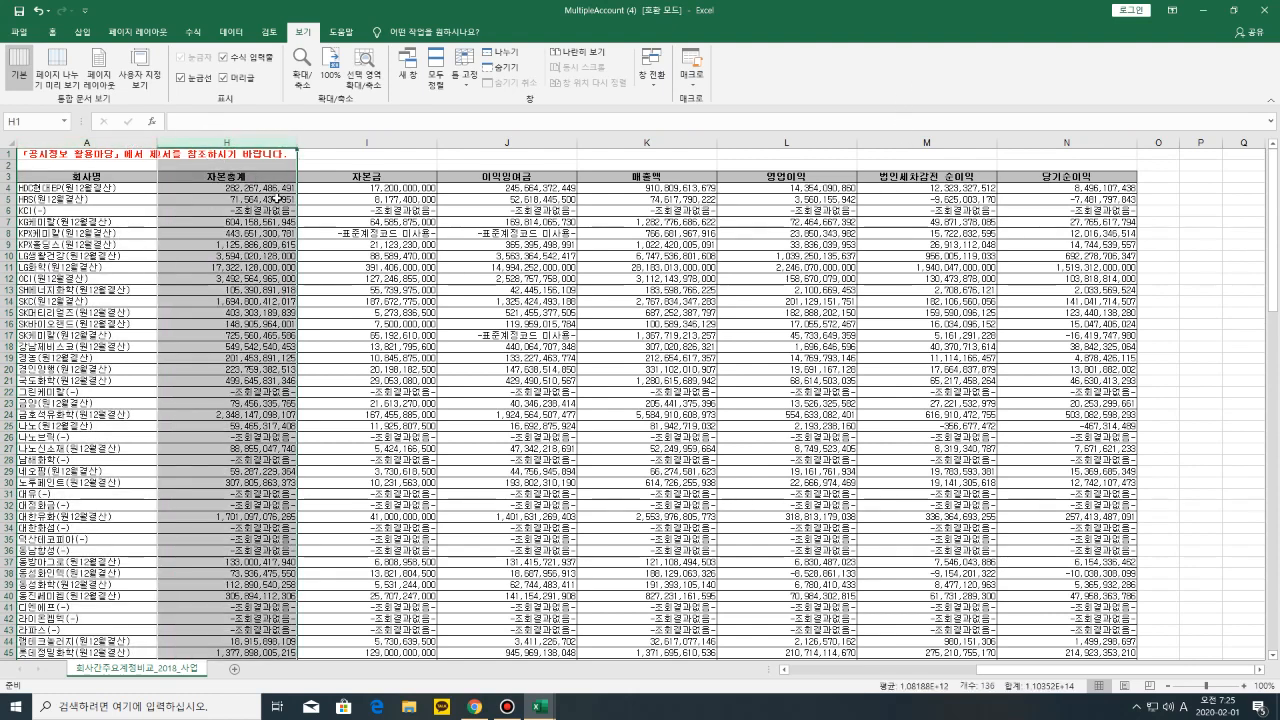
Switch back to the DART comparison page in Chrome and view the years available for 사업연도
click(1204, 10)
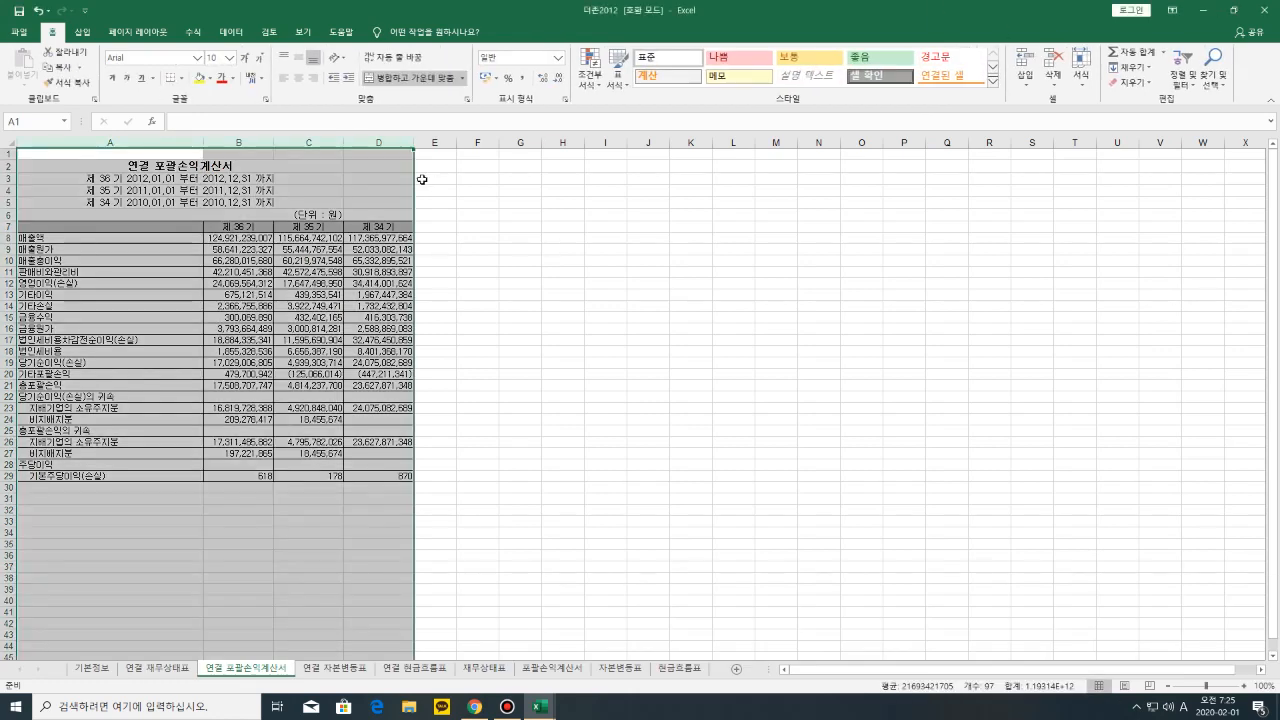
click(474, 707)
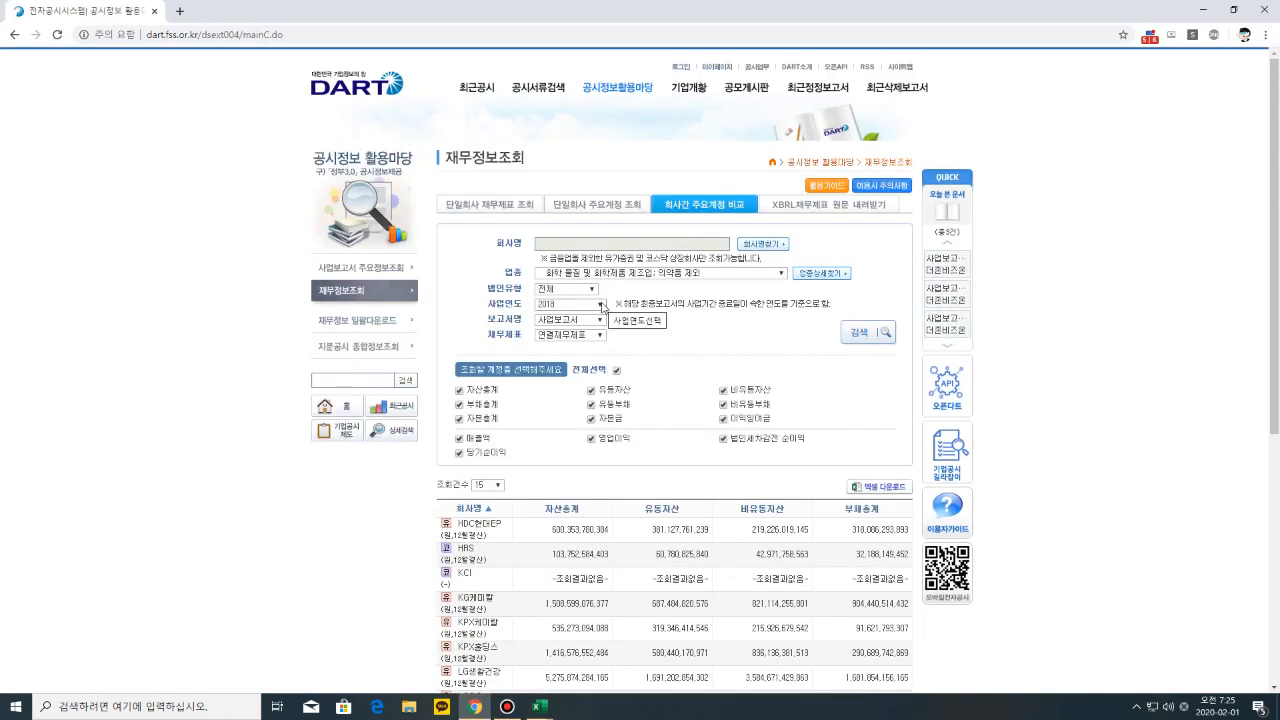
click(601, 305)
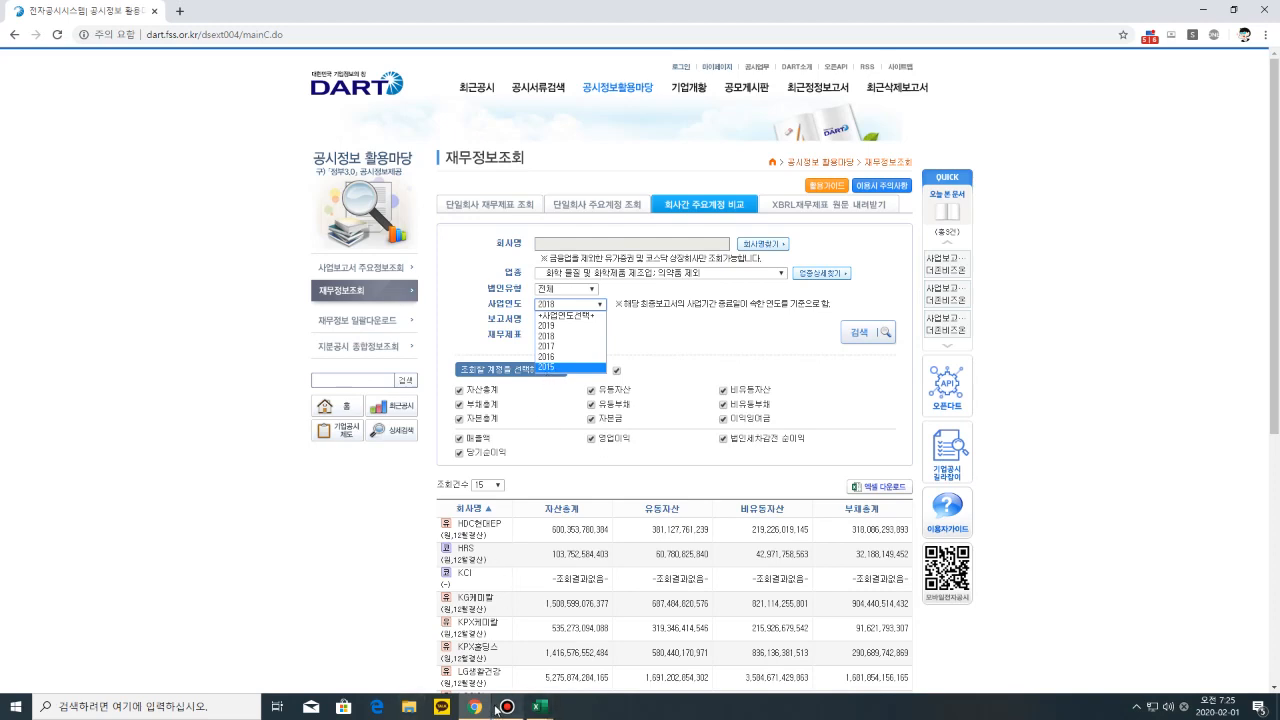
View the choices available for 보고서명, 재무제표 and 사업연도 in the DART company comparison form, keeping the current selections
mouse_move(498, 708)
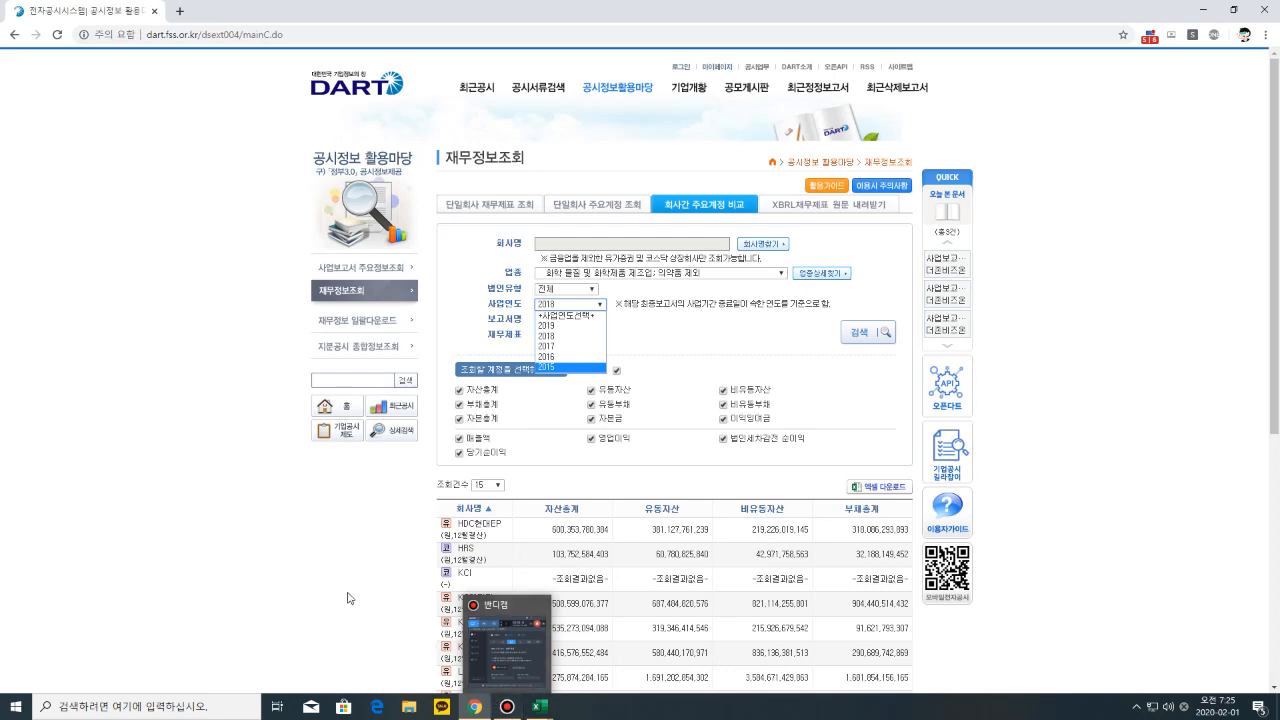
click(468, 710)
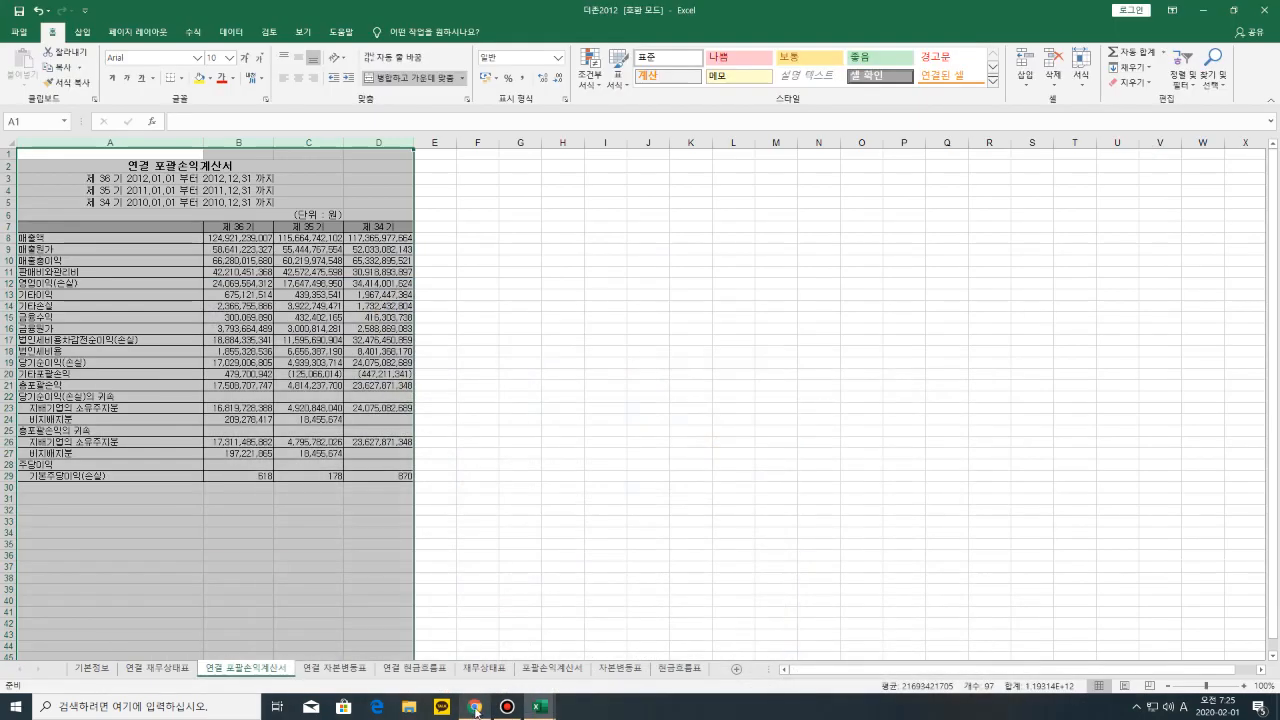
click(476, 708)
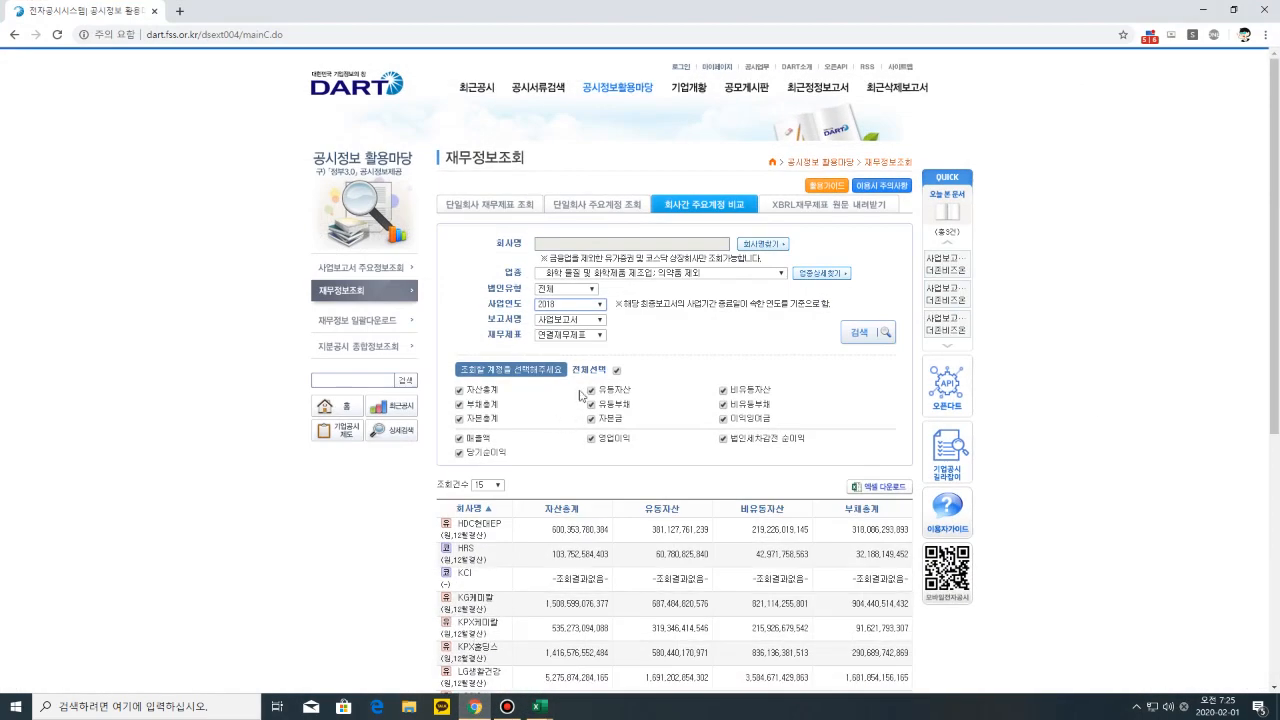
click(598, 320)
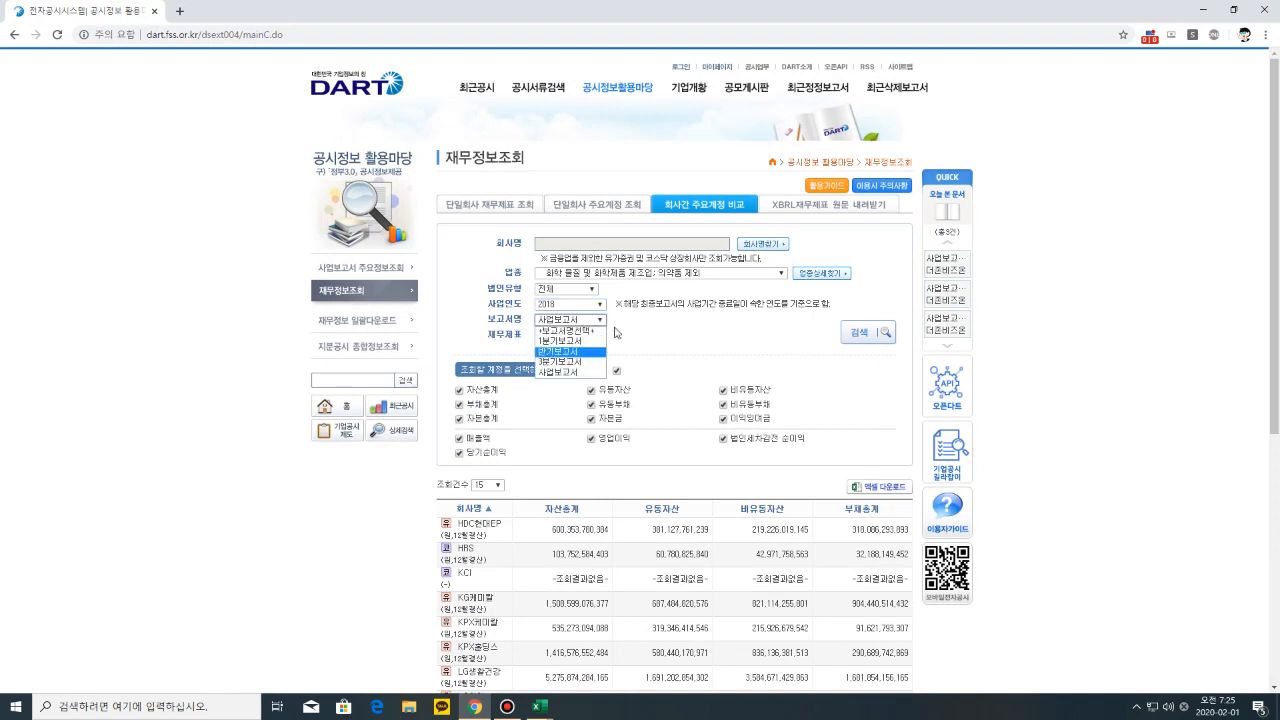
click(598, 331)
click(600, 335)
click(630, 328)
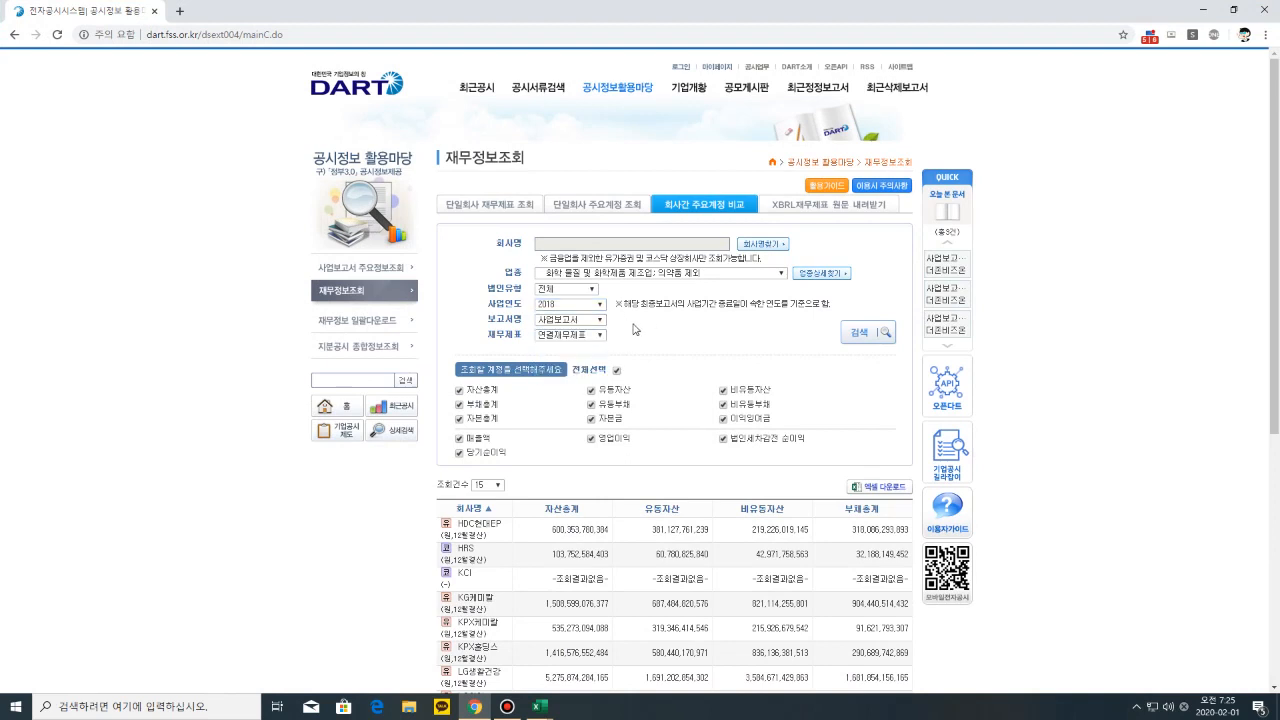
click(600, 306)
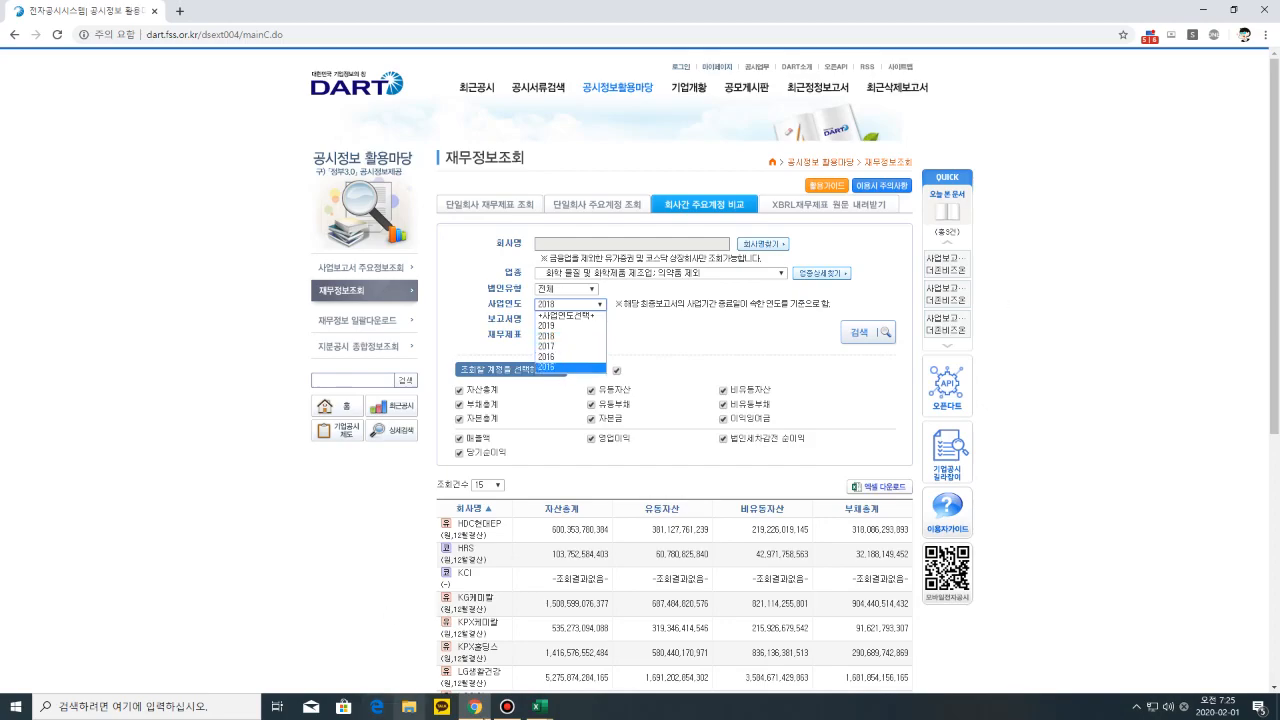
Switch to the MultipleAccount (4) workbook in Excel to view the 2018 company comparison, and return to the DART page in Chrome
click(540, 706)
click(733, 660)
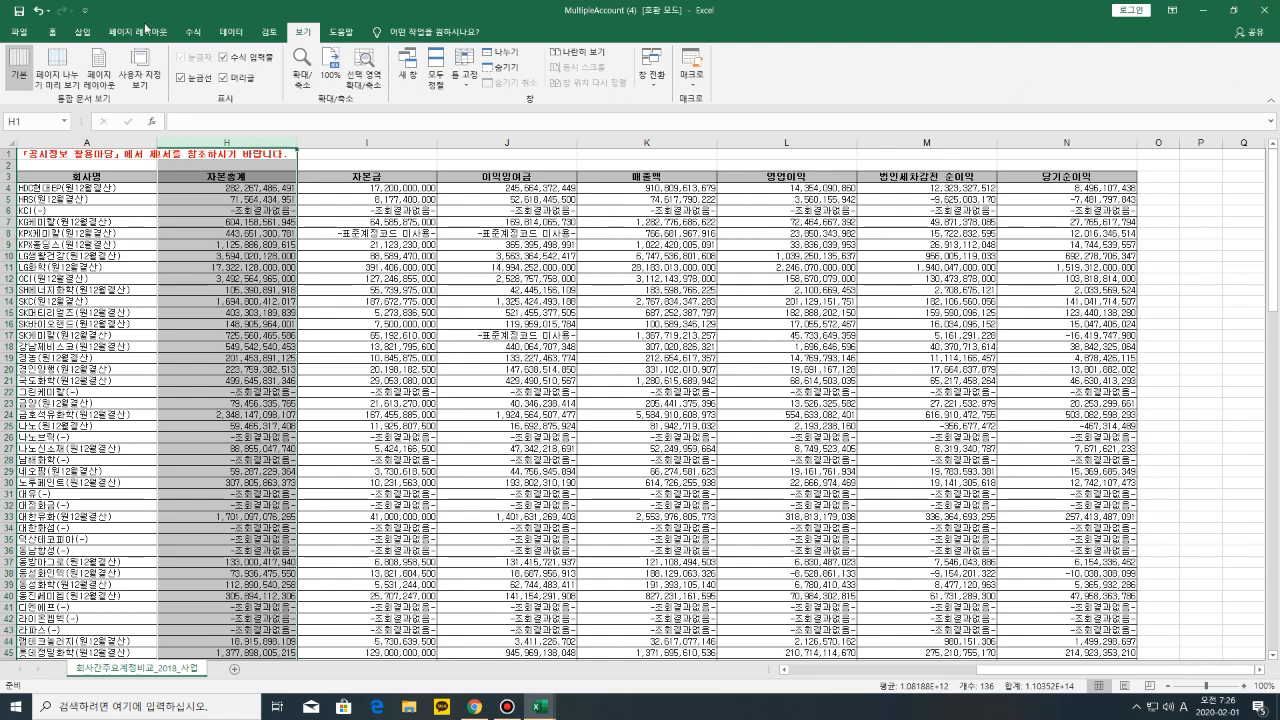
click(1203, 10)
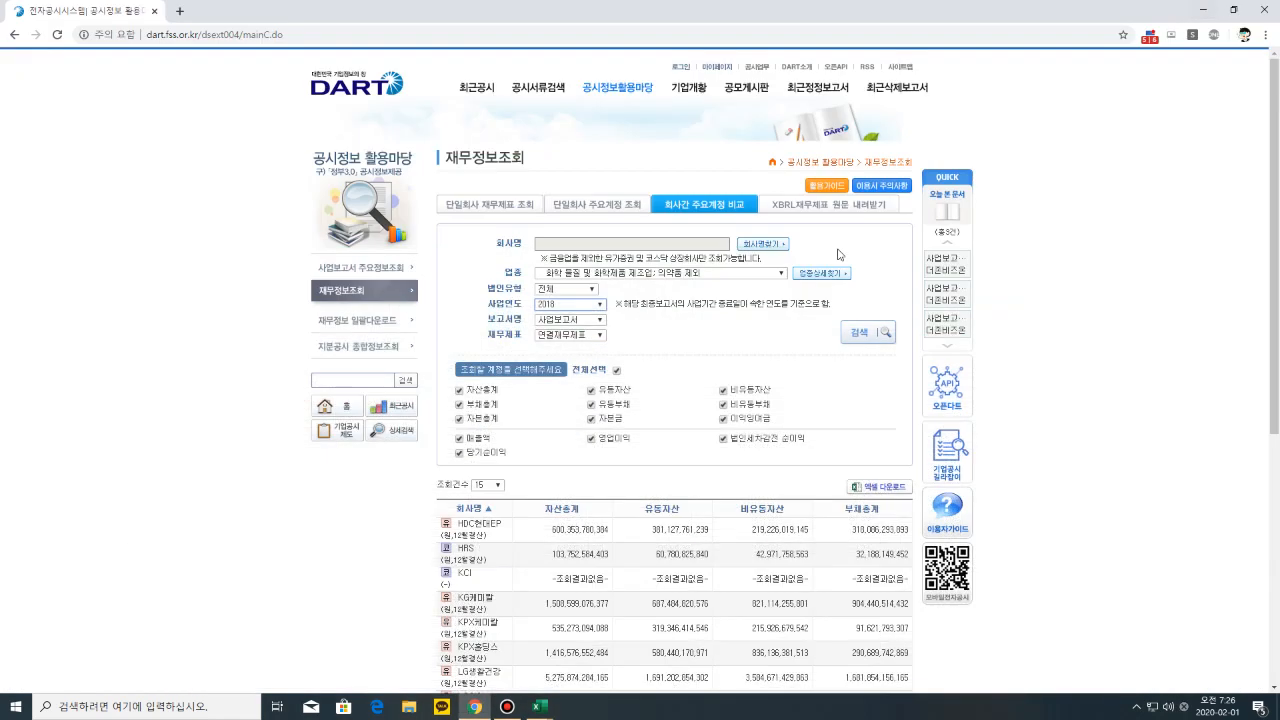